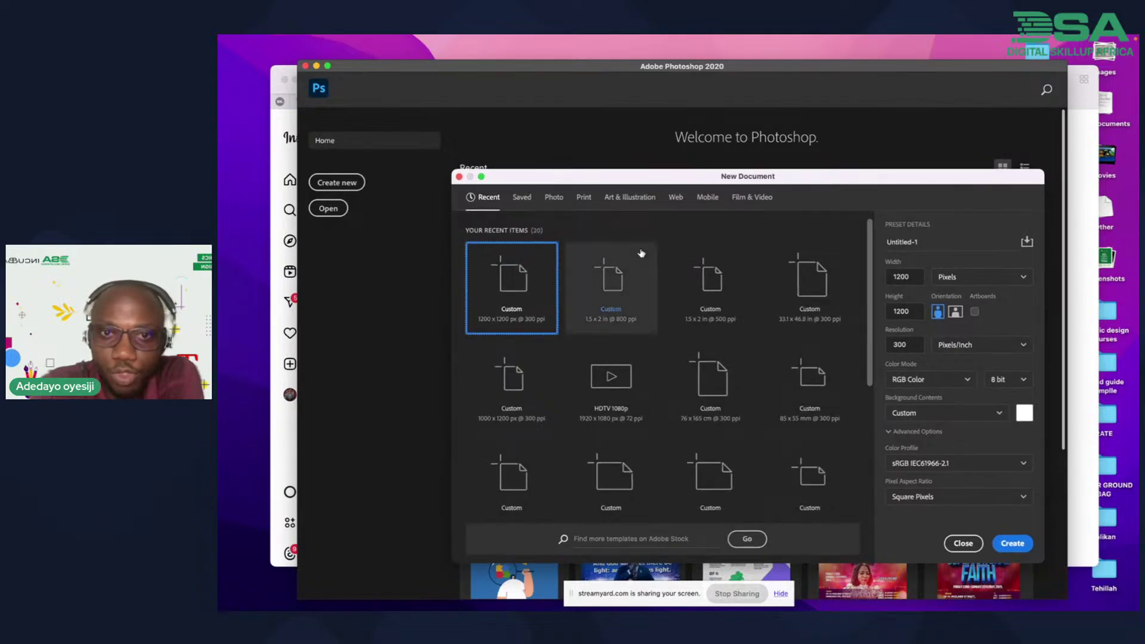
pyautogui.hotkey('ctrl', 'Left')
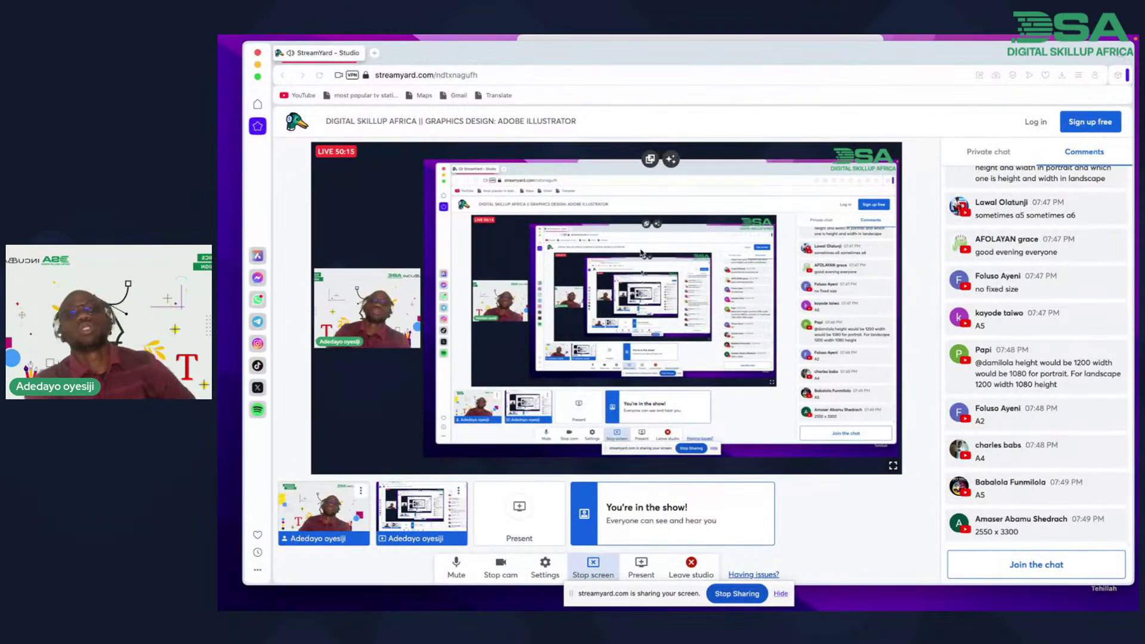
pyautogui.hotkey('ctrl', 'Right')
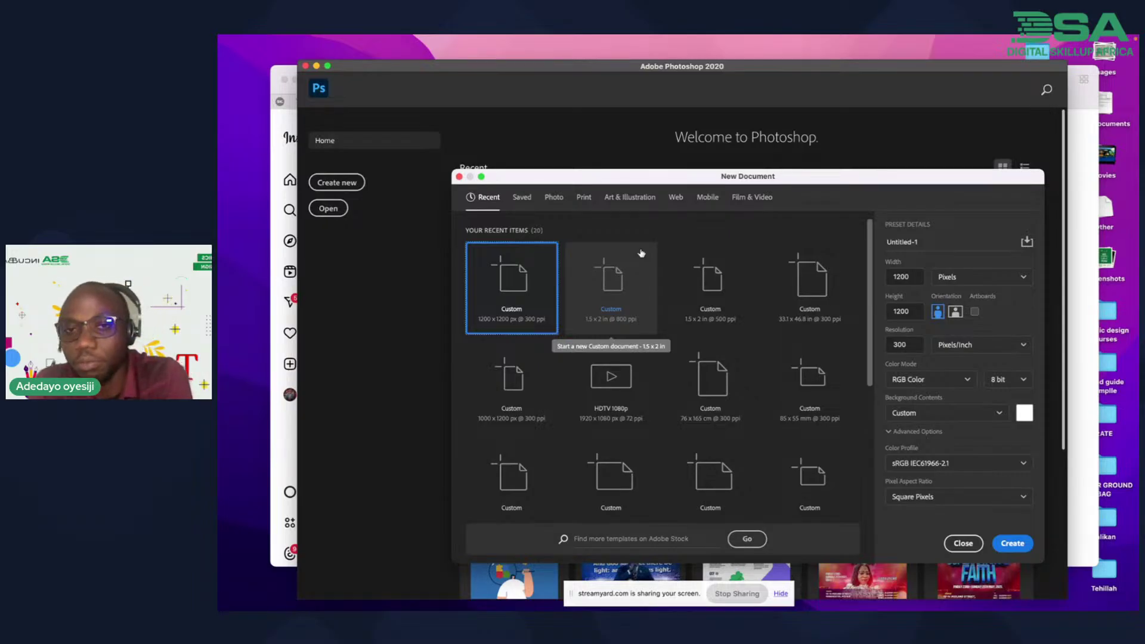
# Create a new document from the A5 print preset, 148 x 210 mm at 300 ppi
pyautogui.click(583, 199)
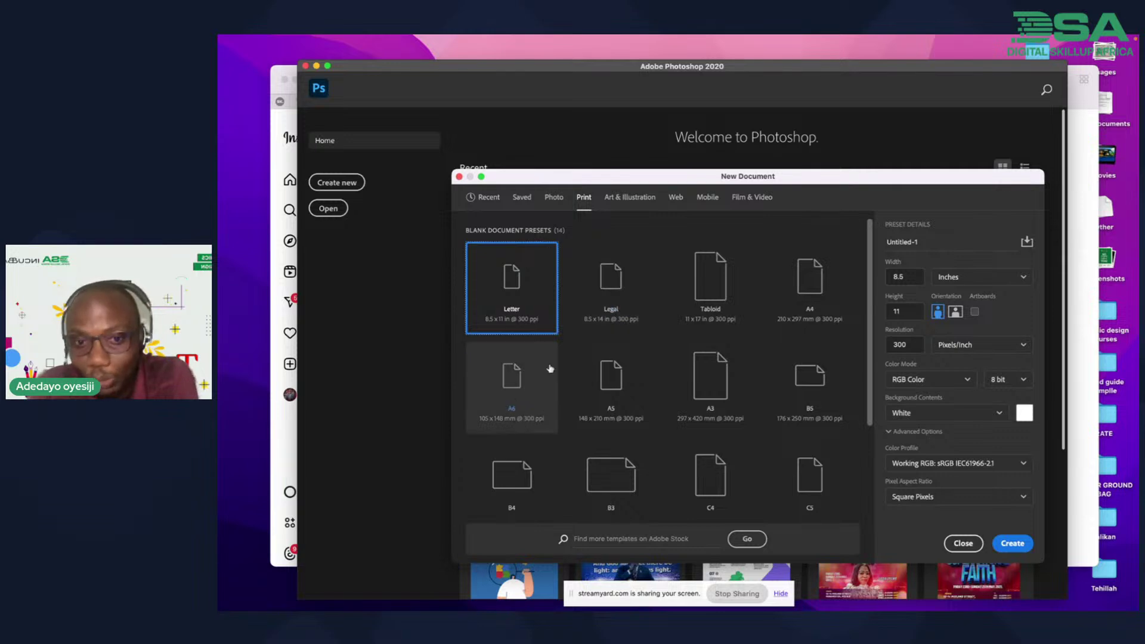
pyautogui.click(605, 374)
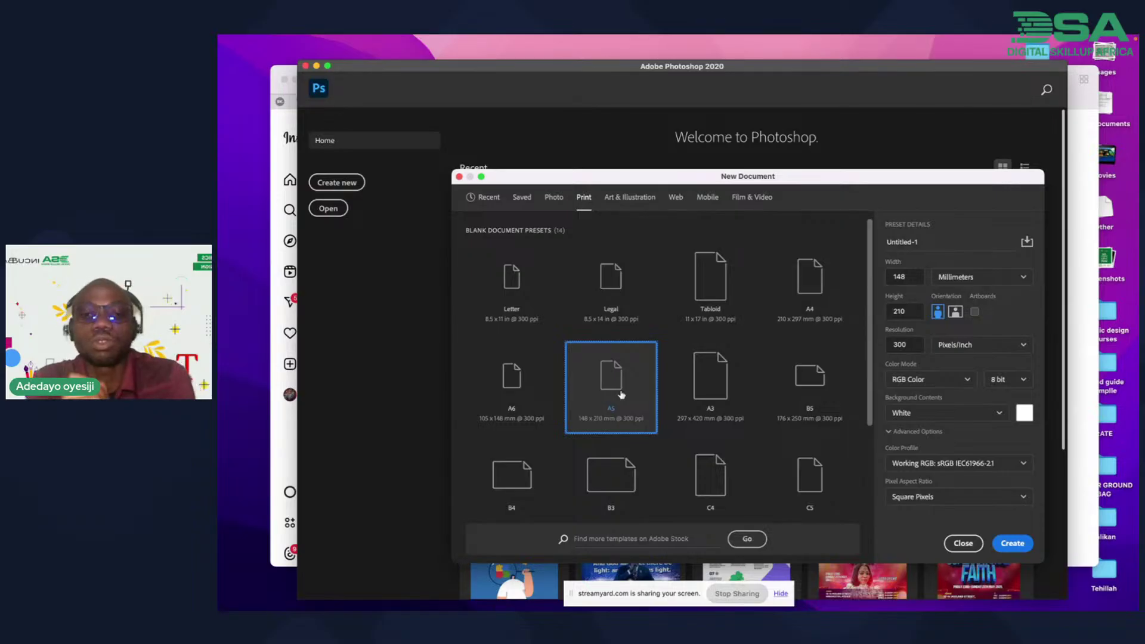
pyautogui.click(1017, 543)
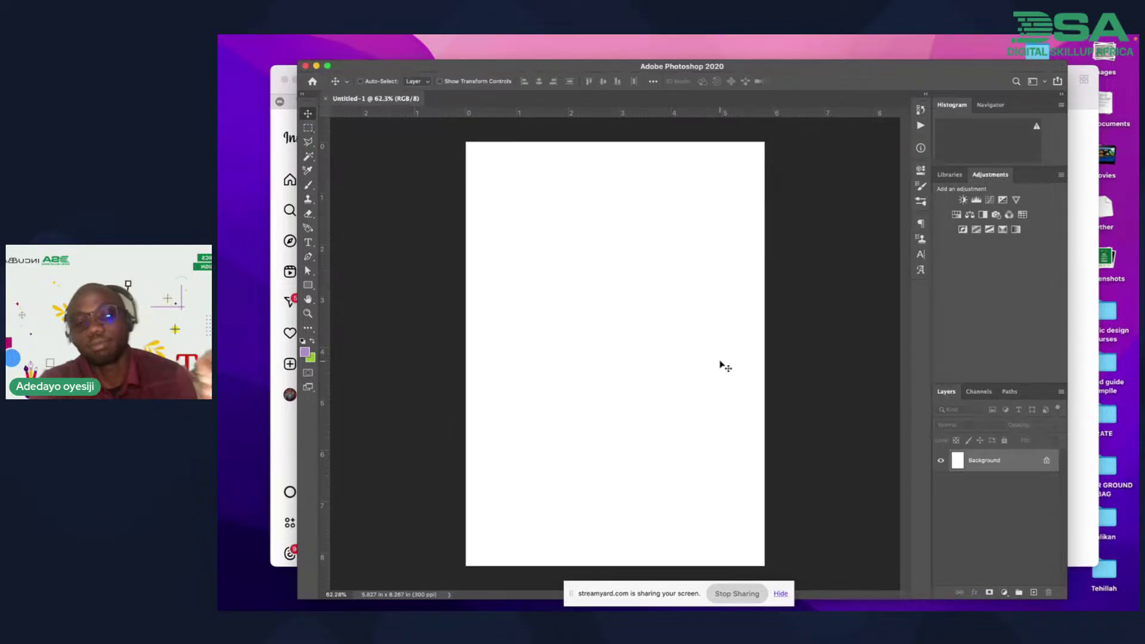
pyautogui.moveTo(802, 72); pyautogui.dragTo(780, 70)
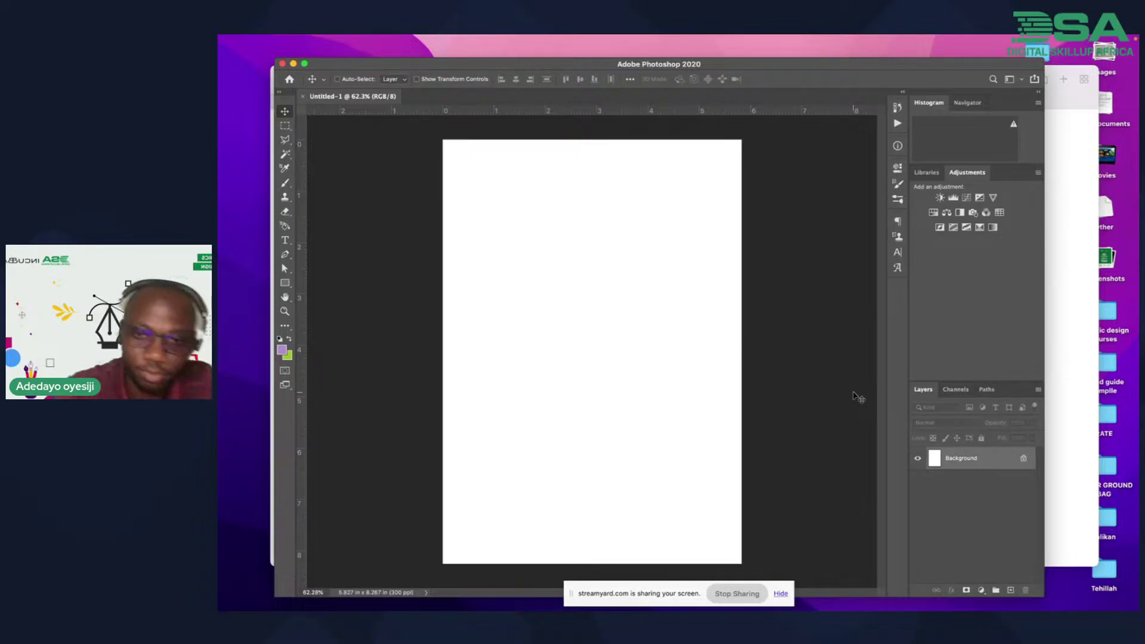
pyautogui.hotkey('ctrl', 'Up')
pyautogui.hotkey('ctrl', 'Up')
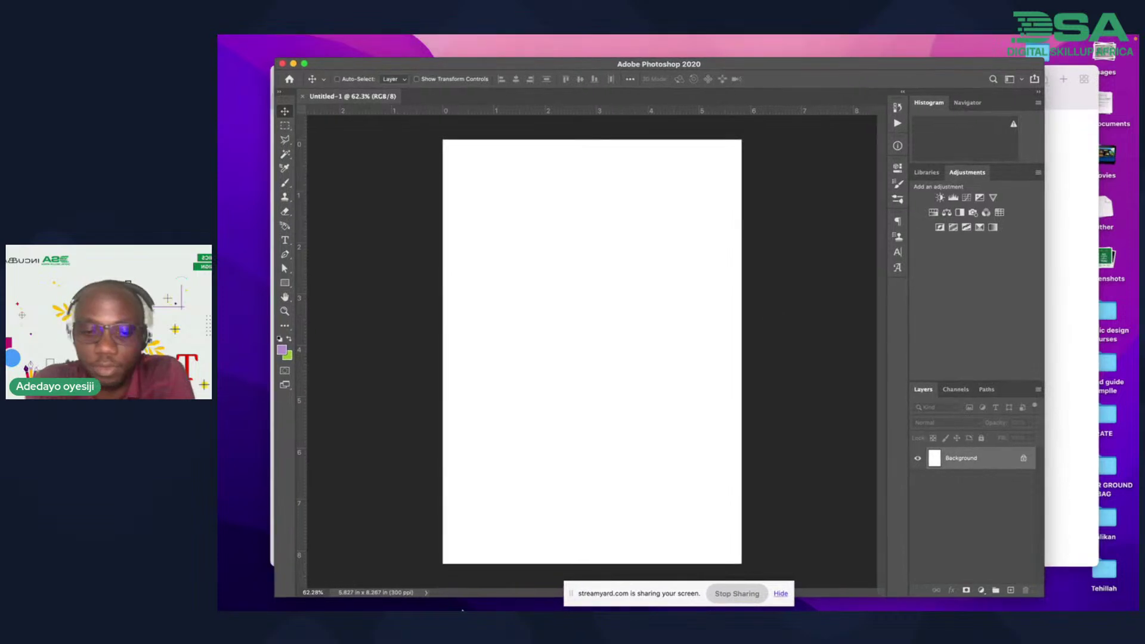
pyautogui.moveTo(462, 610)
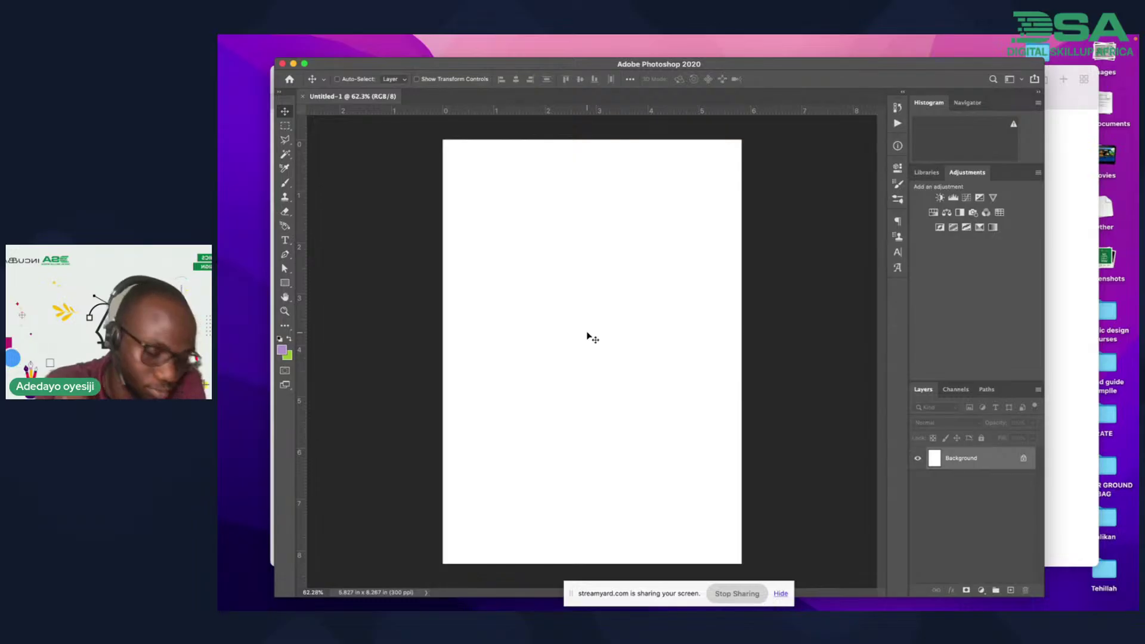
# Check the document's pixel dimensions and resolution in the Image Size settings, leaving the values as they are
pyautogui.moveTo(498, 37)
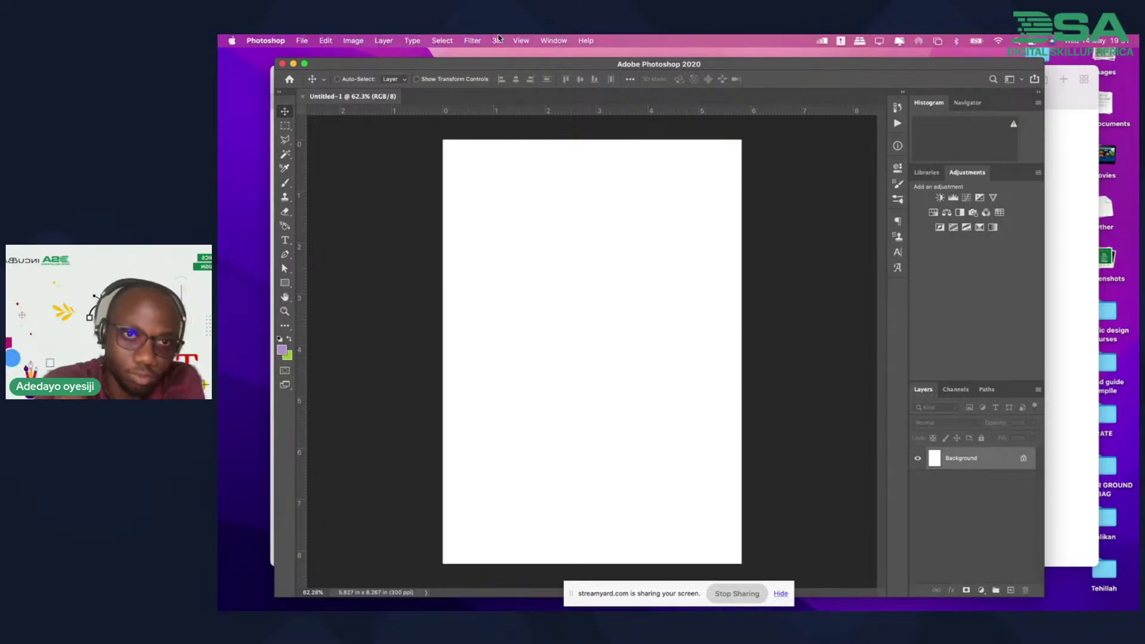
pyautogui.click(355, 40)
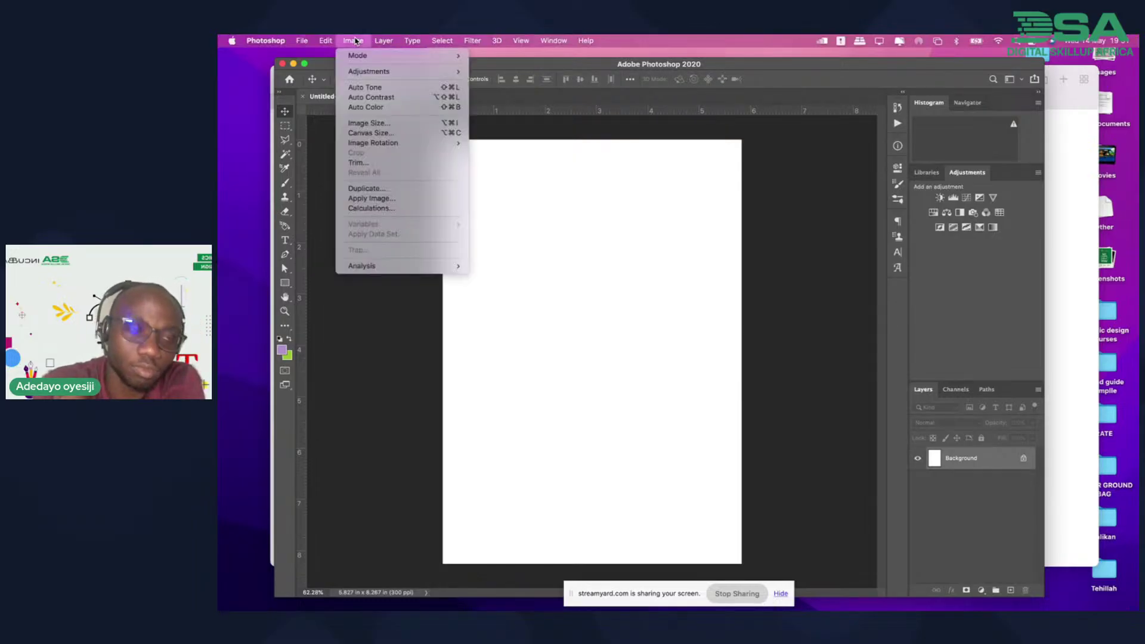
pyautogui.click(376, 124)
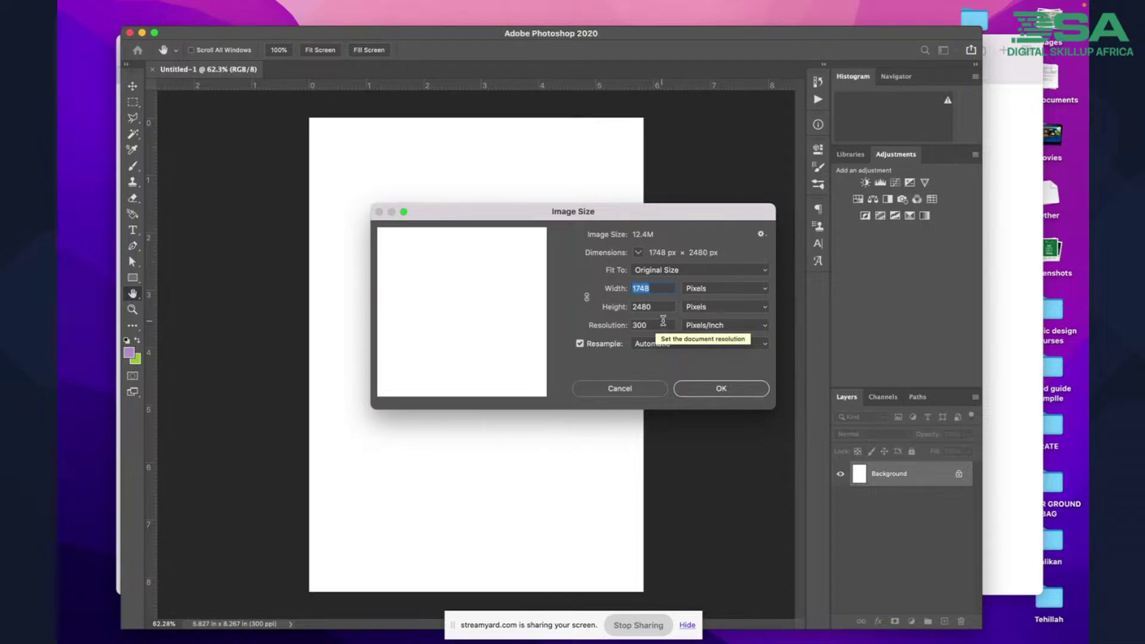
pyautogui.click(718, 391)
# Copy the food flyer screenshot from the Downloads folder in Finder and paste it into the A5 document in Photoshop
pyautogui.moveTo(352, 639)
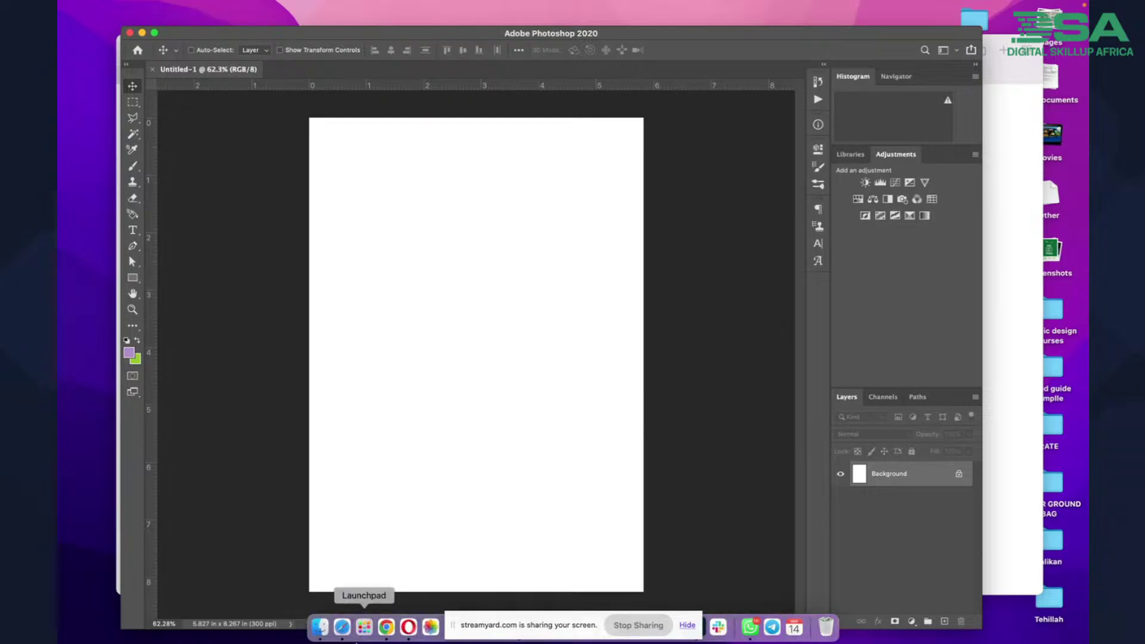
pyautogui.click(322, 627)
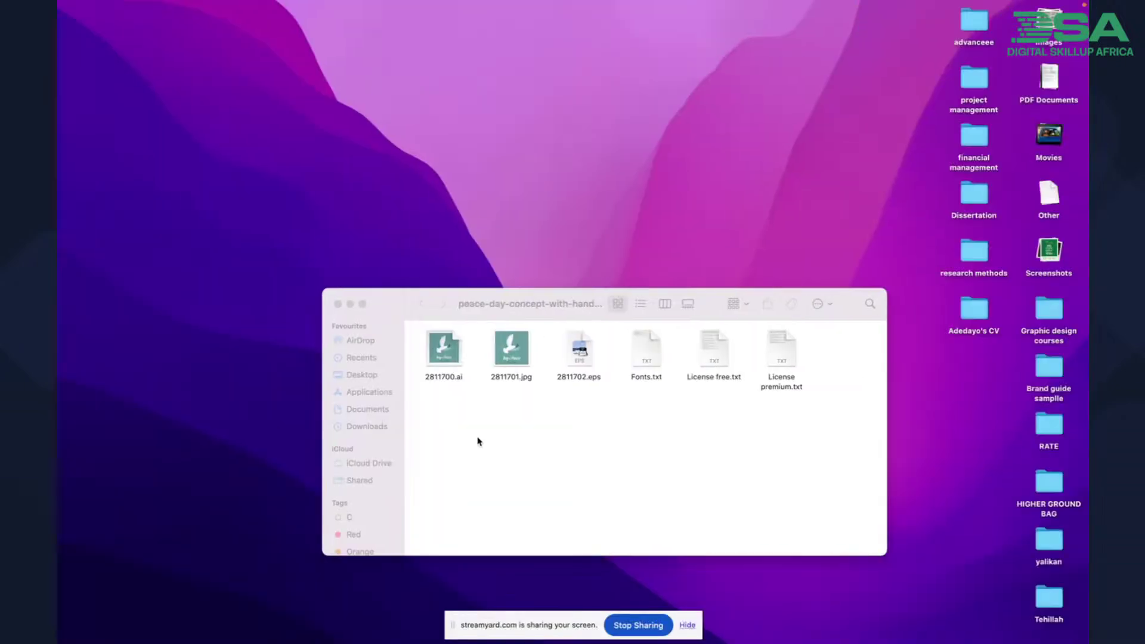
pyautogui.click(360, 428)
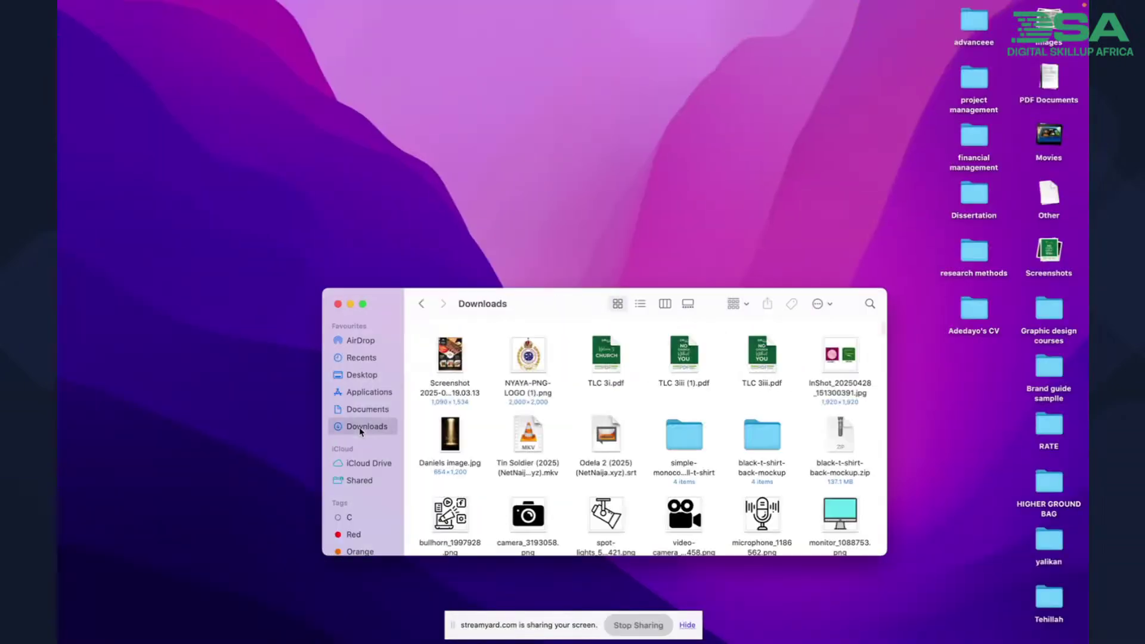
pyautogui.rightClick(452, 363)
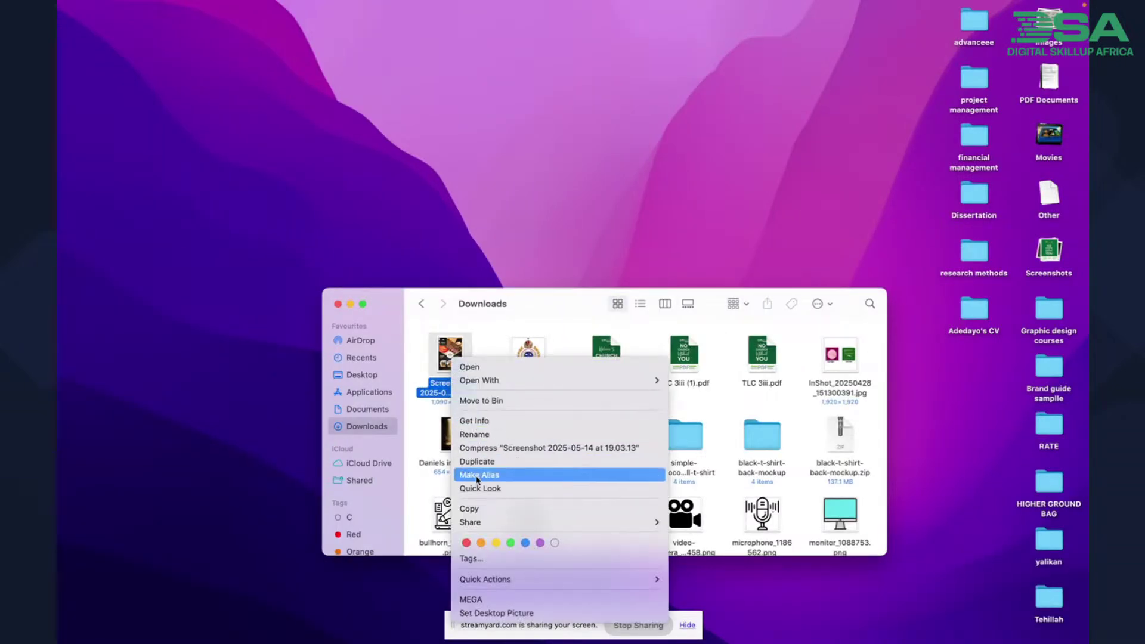
pyautogui.click(470, 509)
pyautogui.hotkey('ctrl', 'Left')
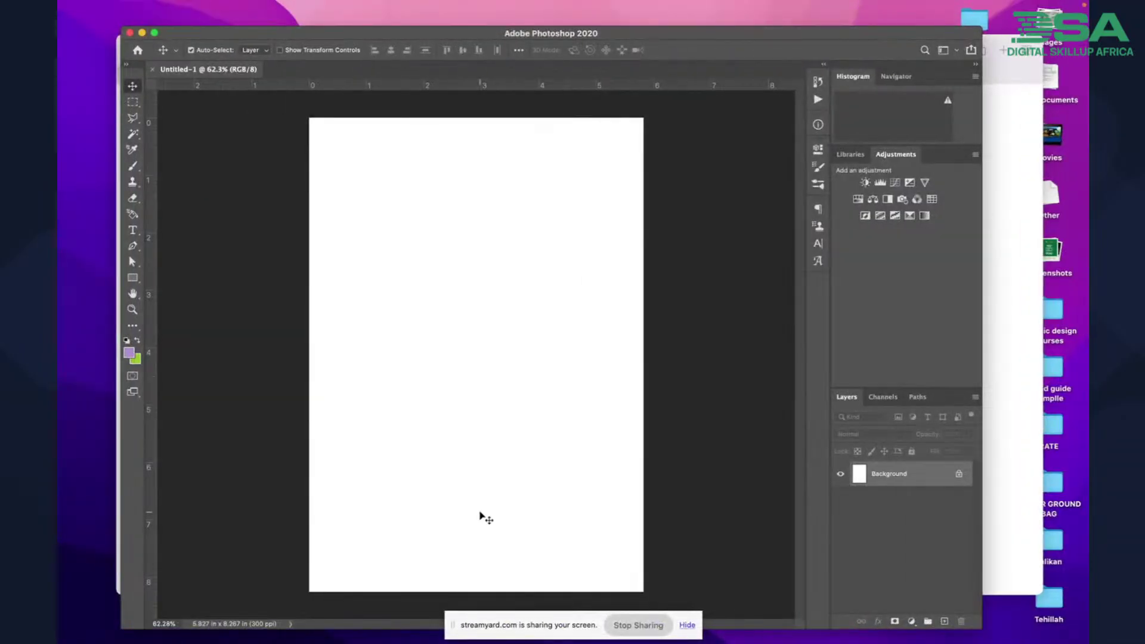
pyautogui.press('super+v')
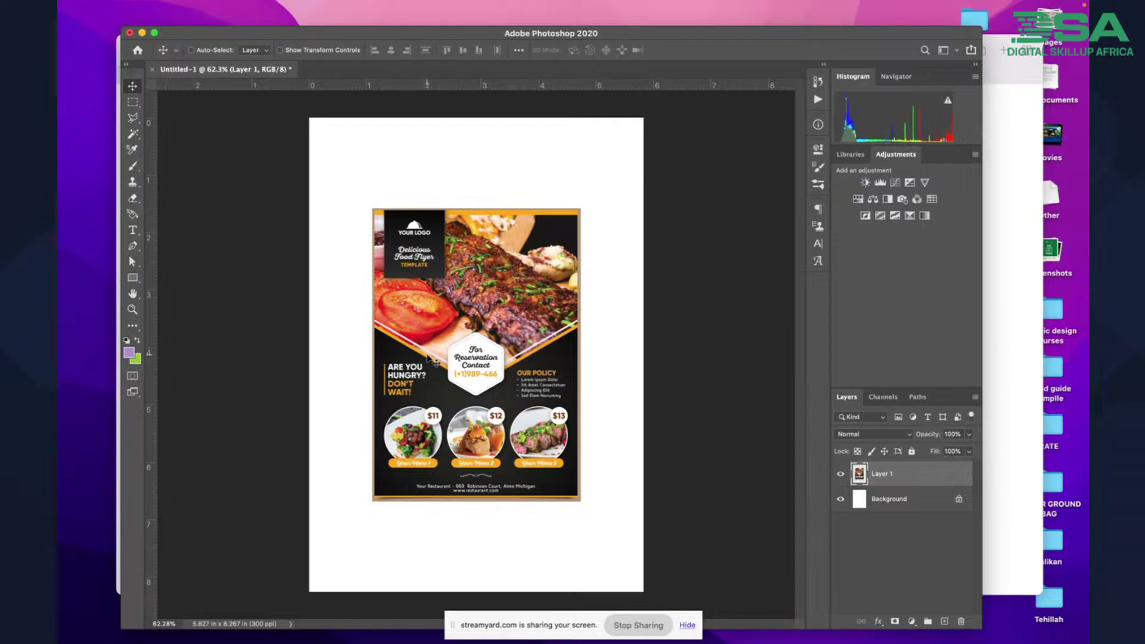
# Enlarge the Photoshop window to fill the screen and move the pasted flyer to the upper-right part of the page
pyautogui.click(155, 33)
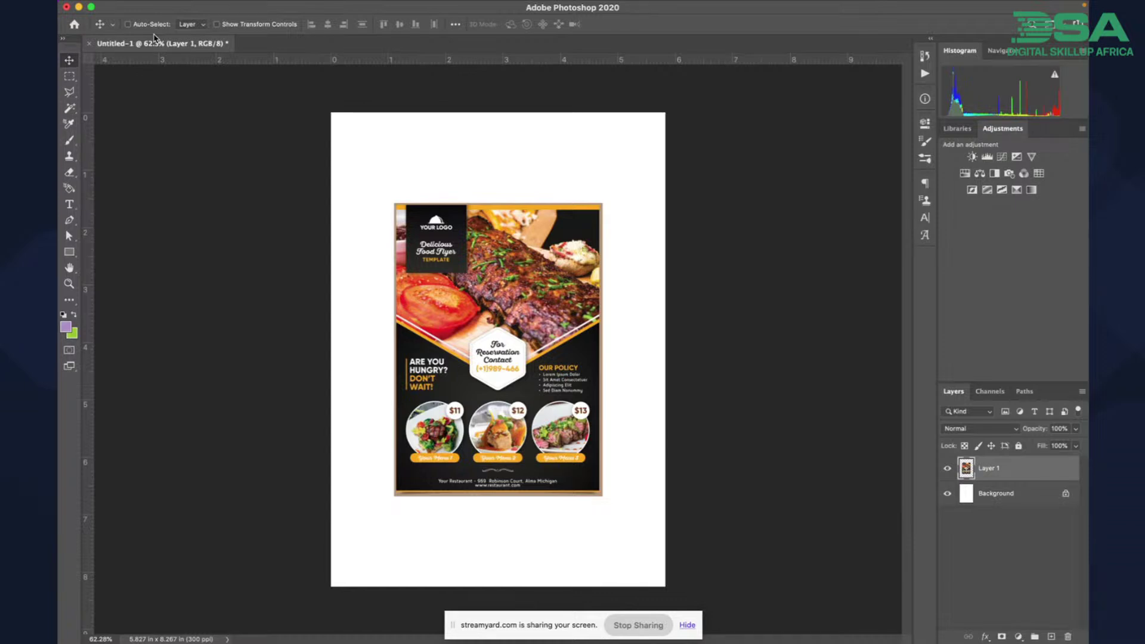
pyautogui.moveTo(242, 3)
pyautogui.moveTo(546, 358); pyautogui.dragTo(591, 284)
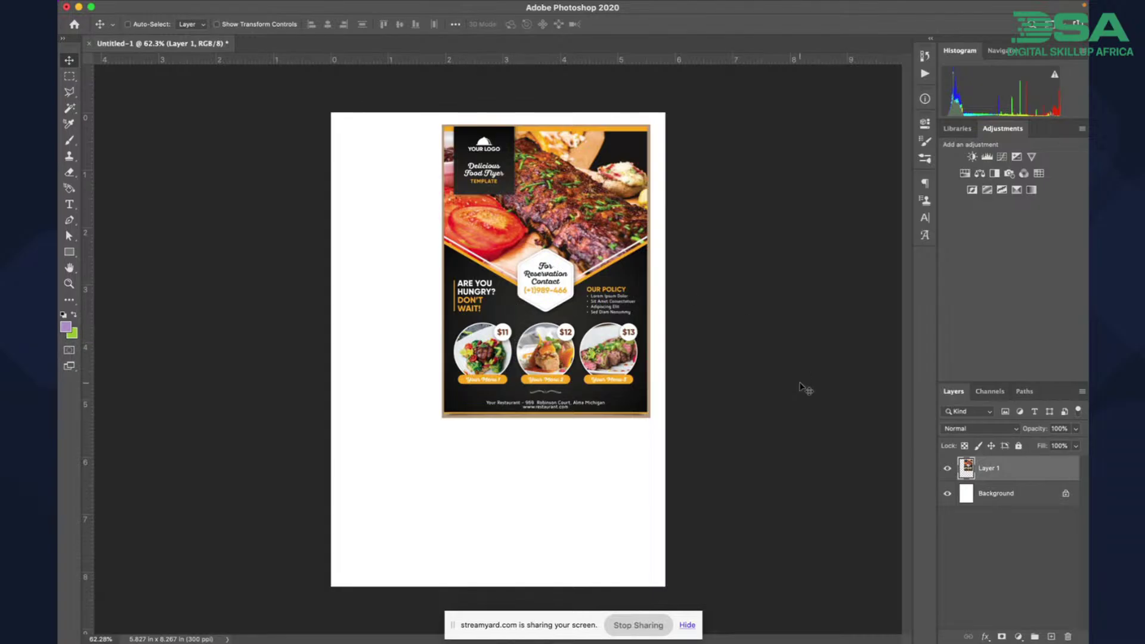
# Hide the flyer's Layer 1 and add a new empty layer directly above the Background
pyautogui.click(948, 469)
pyautogui.click(1000, 494)
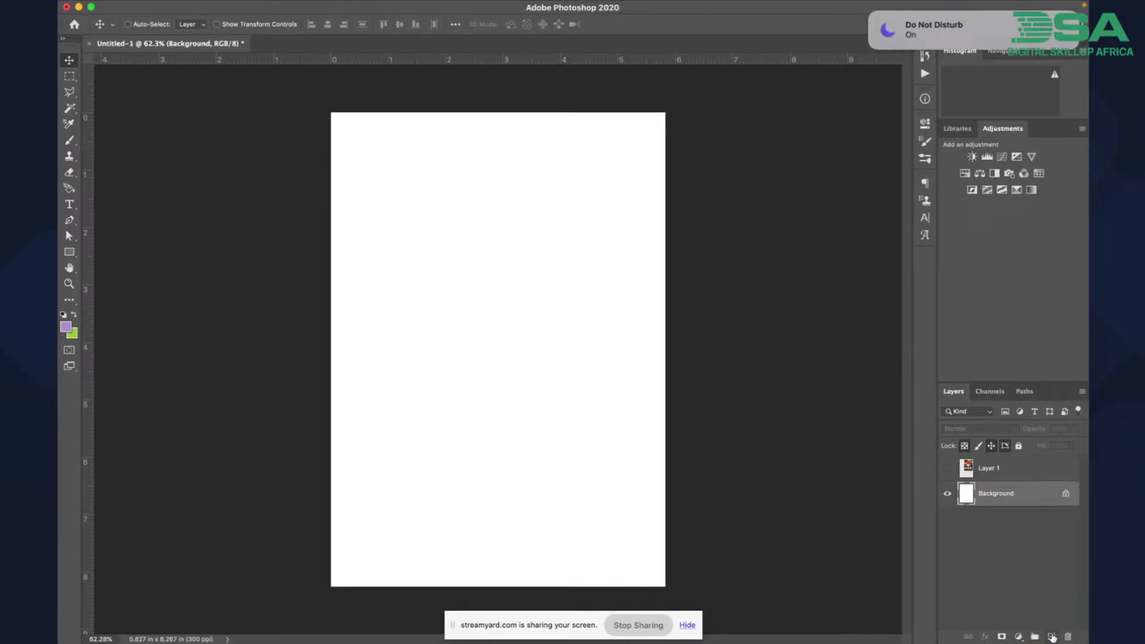
pyautogui.click(1052, 637)
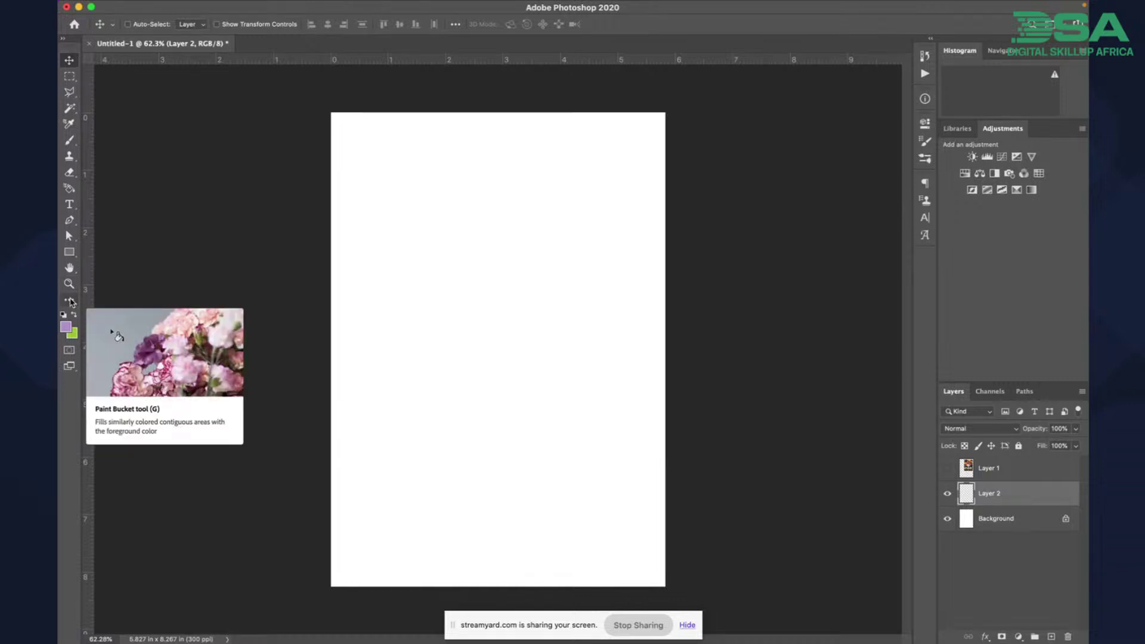
pyautogui.click(70, 253)
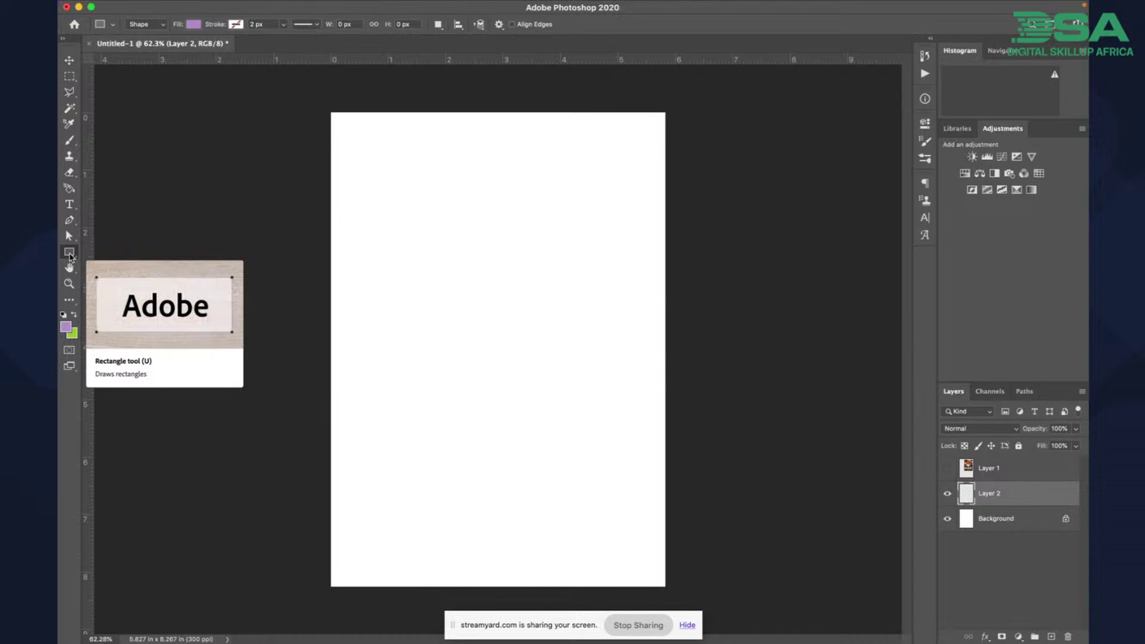
pyautogui.press('g')
pyautogui.click(75, 310)
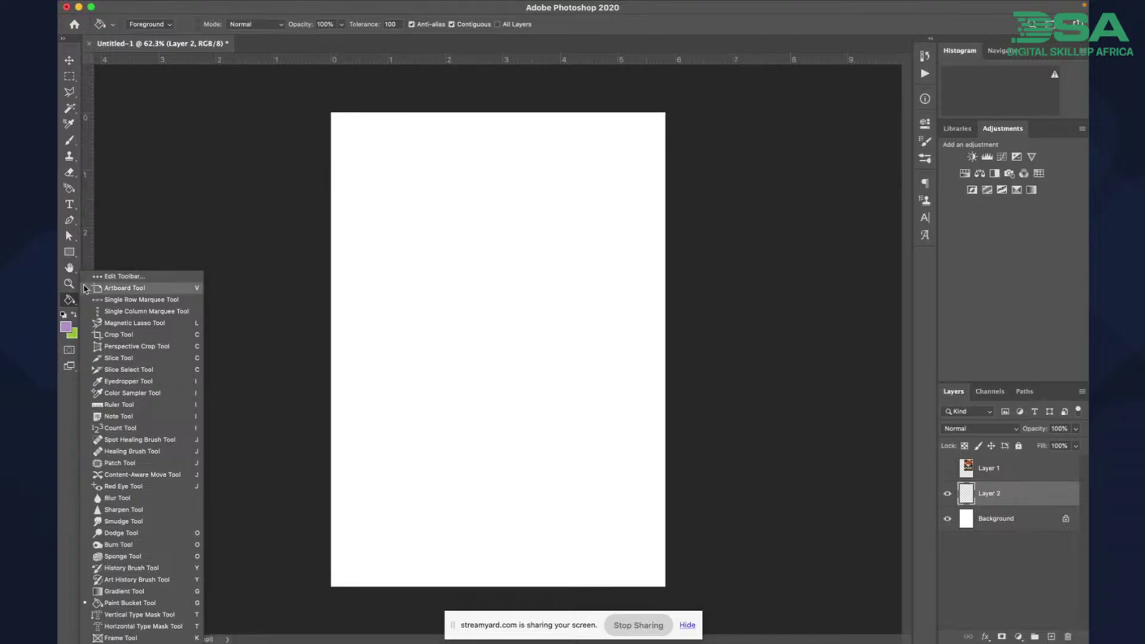
# Draw a rectangle about 1808 x 2563 px with black fill 000000, covering the whole page slightly beyond its edges
pyautogui.click(69, 253)
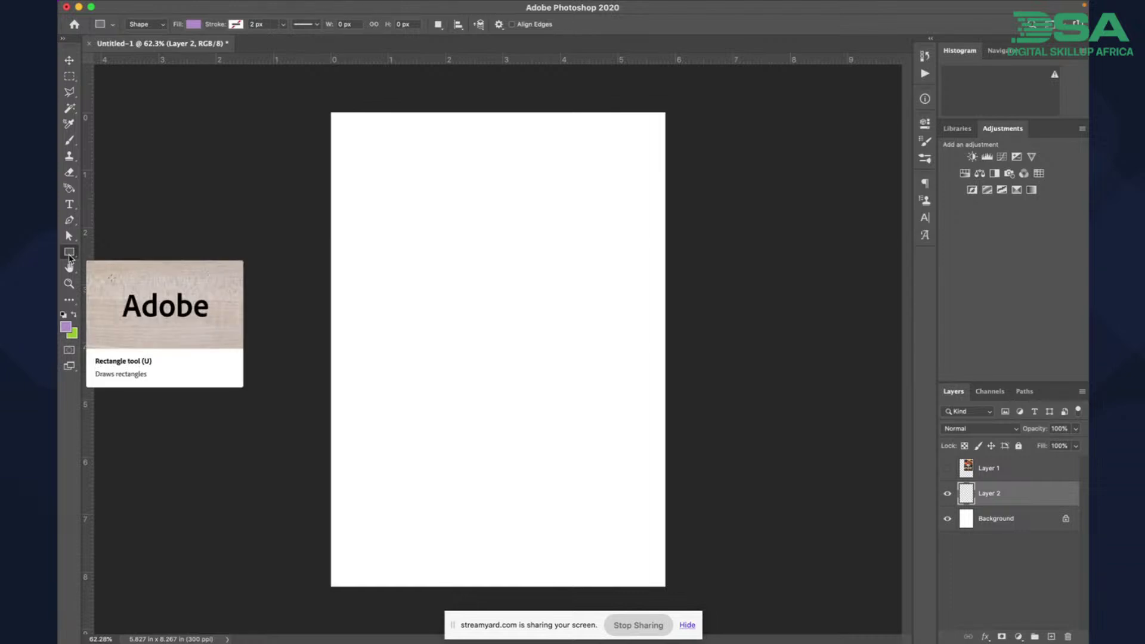
pyautogui.click(194, 24)
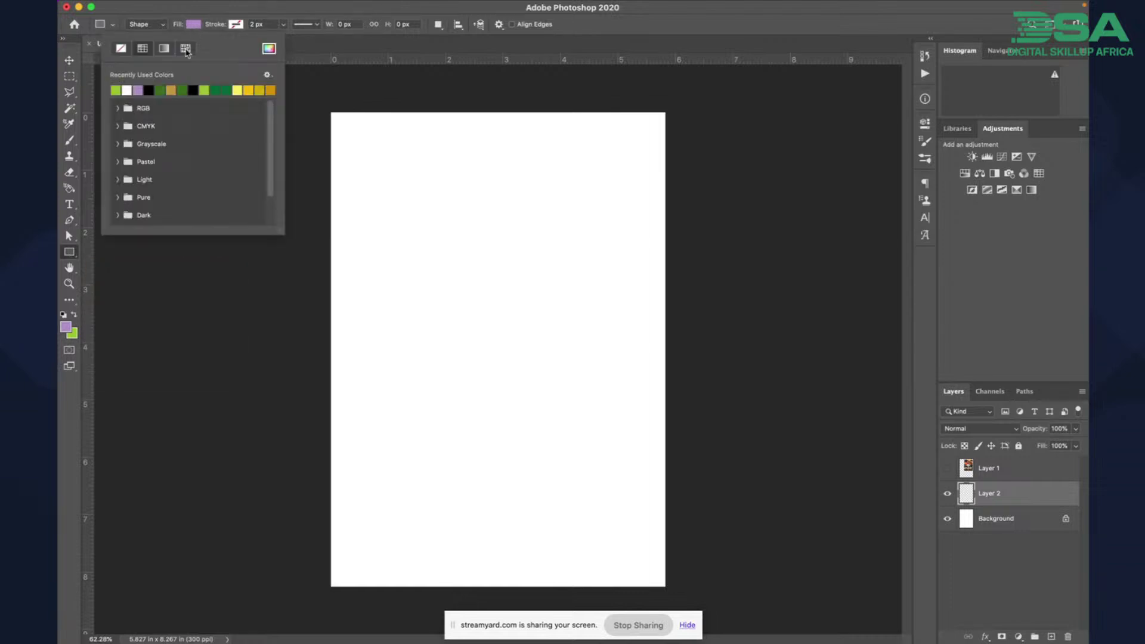
pyautogui.click(268, 48)
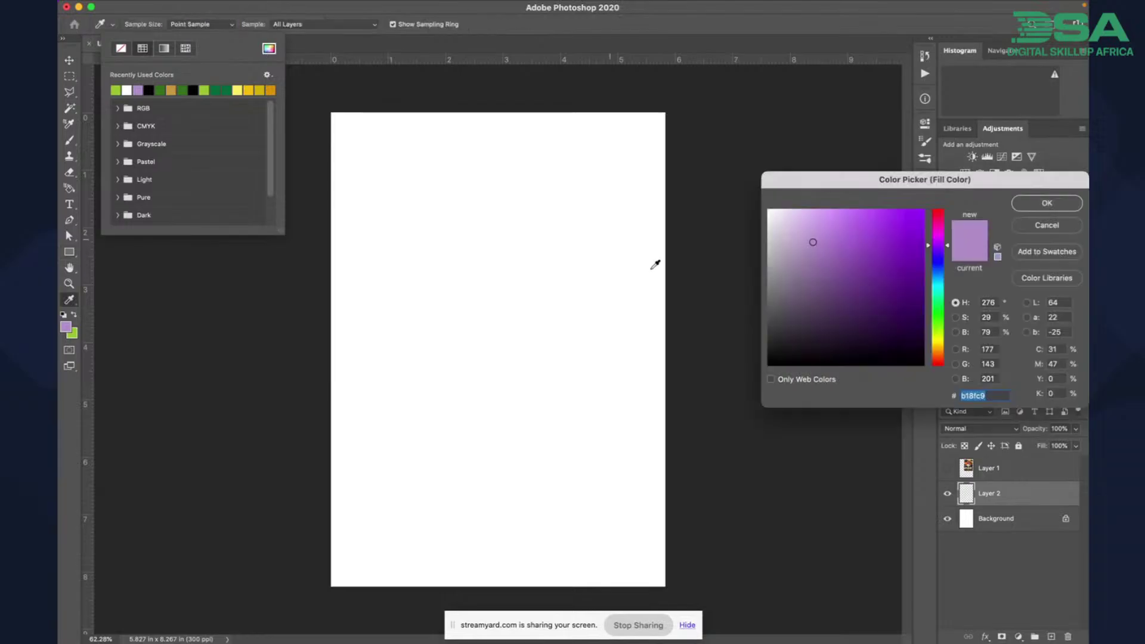
pyautogui.moveTo(800, 317); pyautogui.dragTo(759, 371)
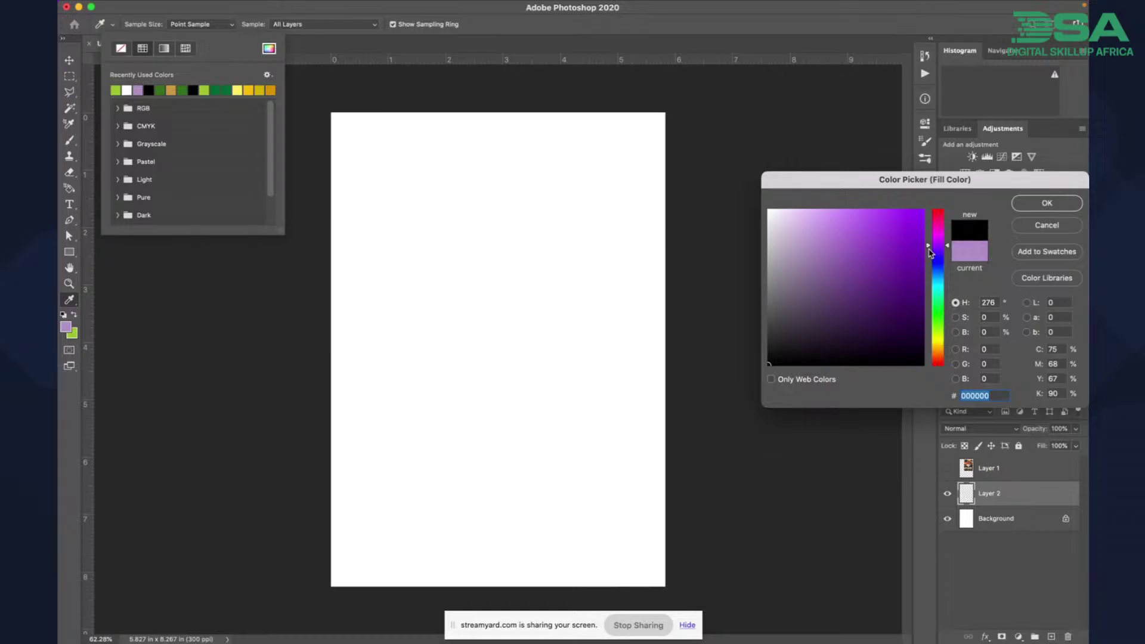
pyautogui.click(1037, 208)
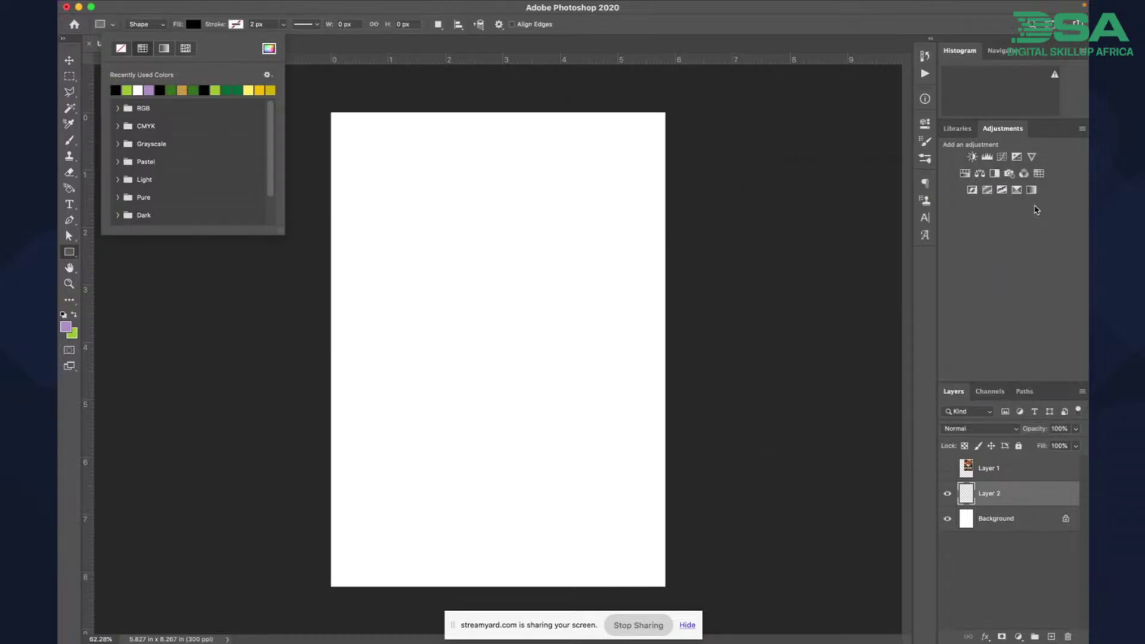
pyautogui.click(324, 105)
pyautogui.moveTo(325, 105); pyautogui.dragTo(670, 594)
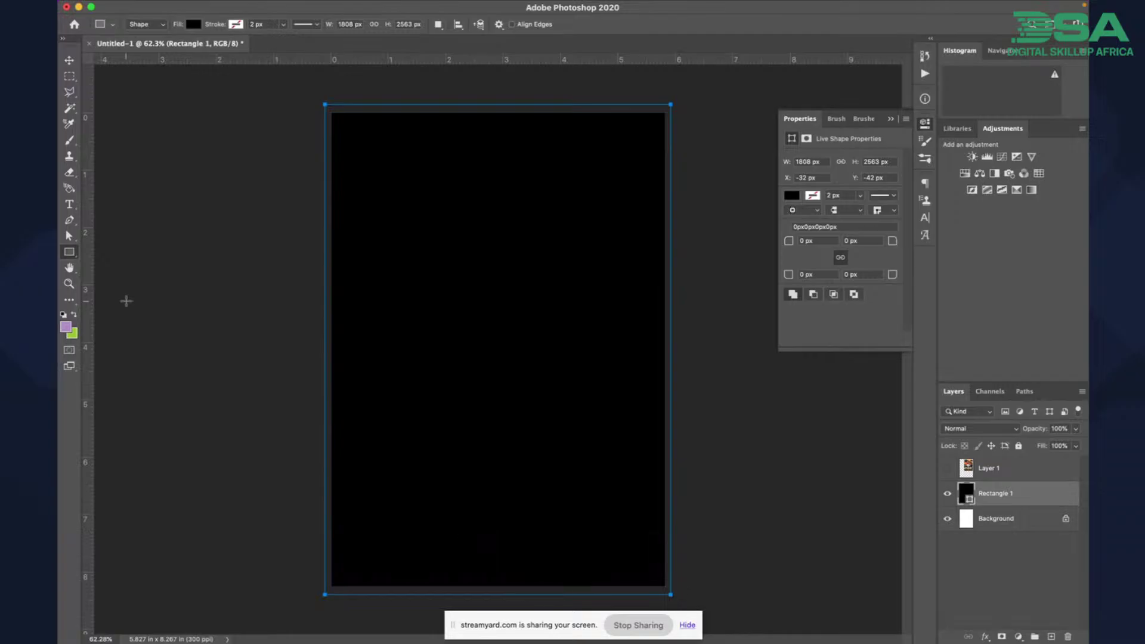
# Switch to the Move tool and make the flyer's Layer 1 visible again above the black rectangle
pyautogui.scroll(5, 72, 268)
pyautogui.scroll(-5, 73, 269)
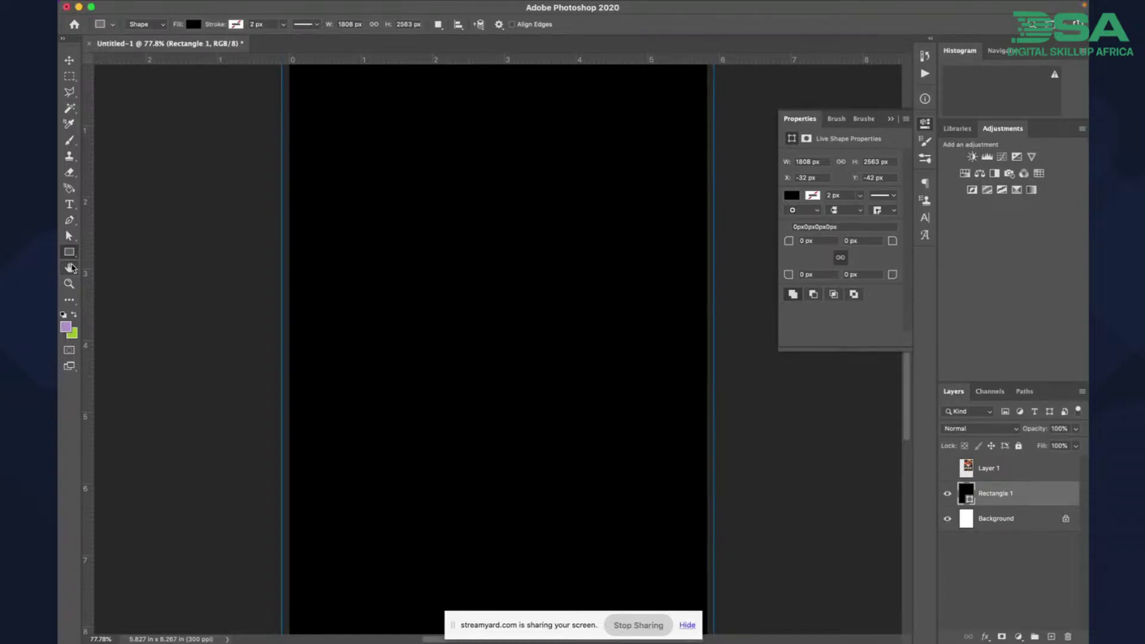
pyautogui.scroll(-1, 262, 396)
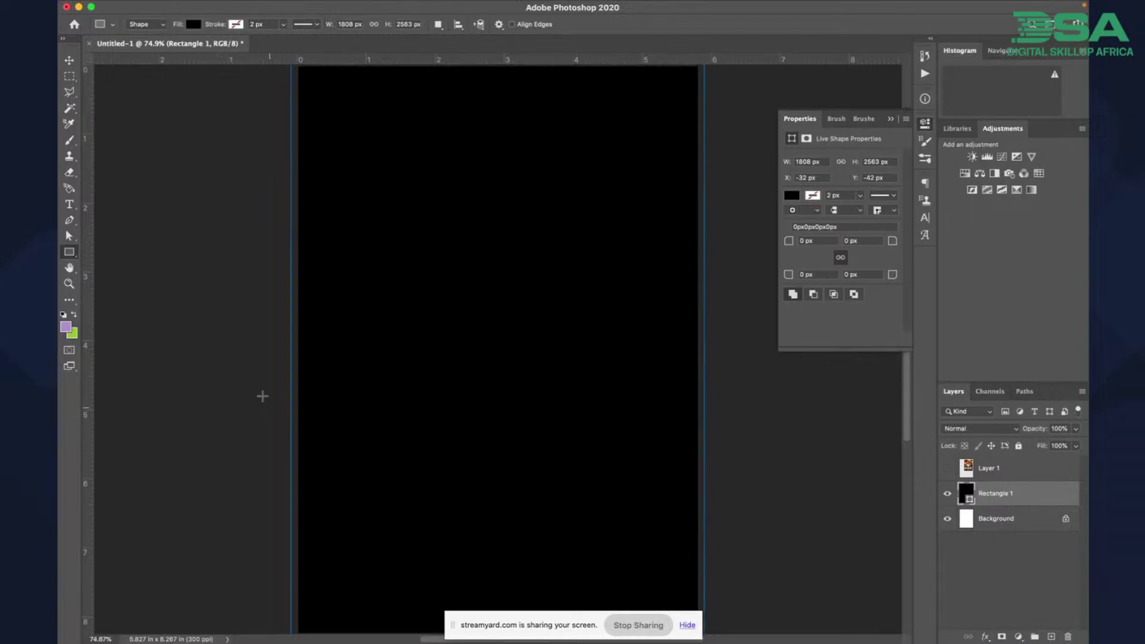
pyautogui.scroll(-1, 263, 396)
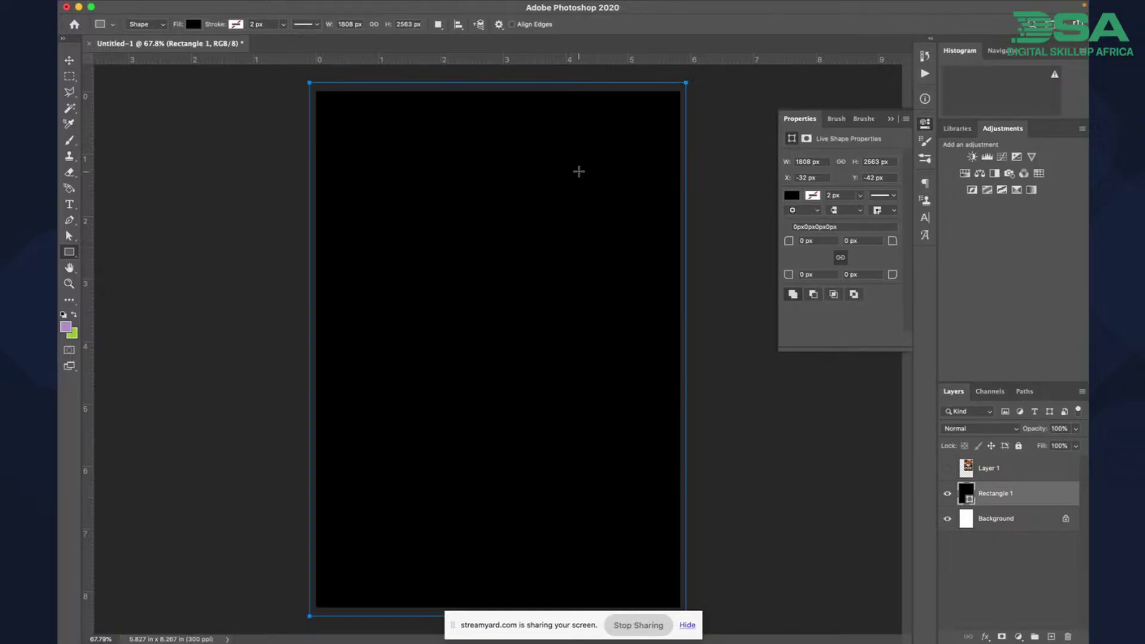
pyautogui.click(69, 60)
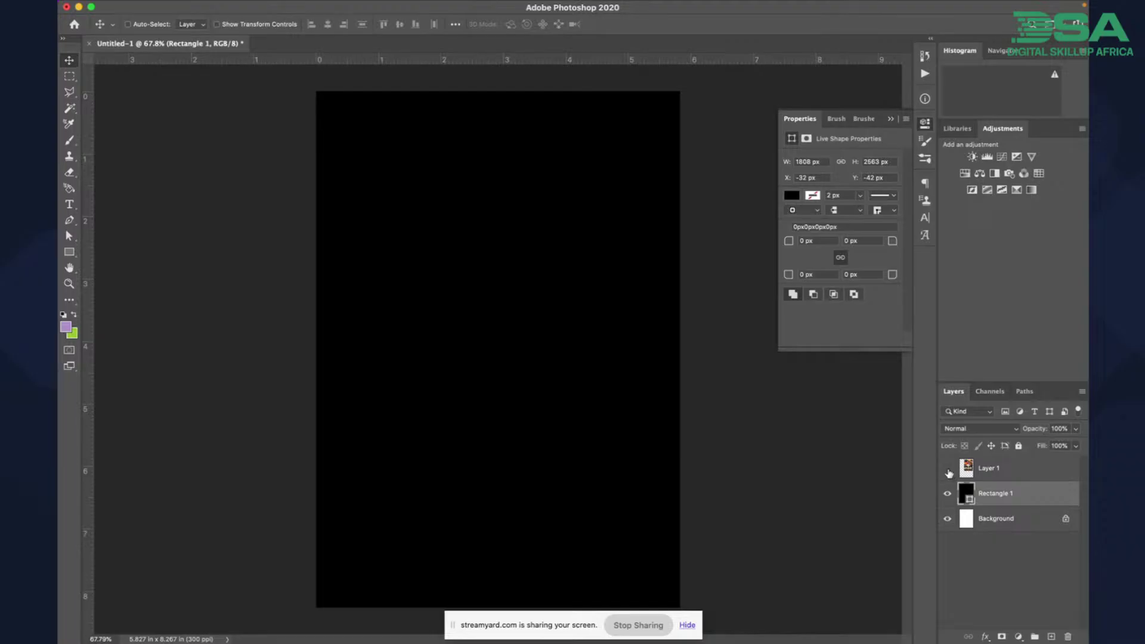
pyautogui.click(948, 469)
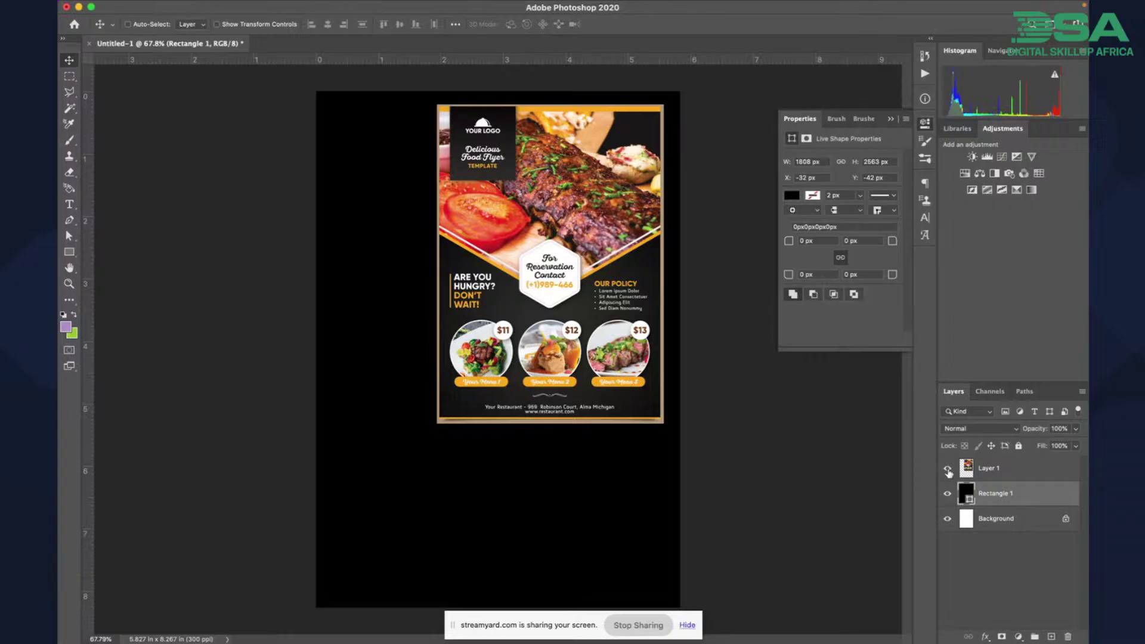
# Switch to the StreamYard studio in Opera to read the latest comments
pyautogui.hotkey('ctrl', 'Left')
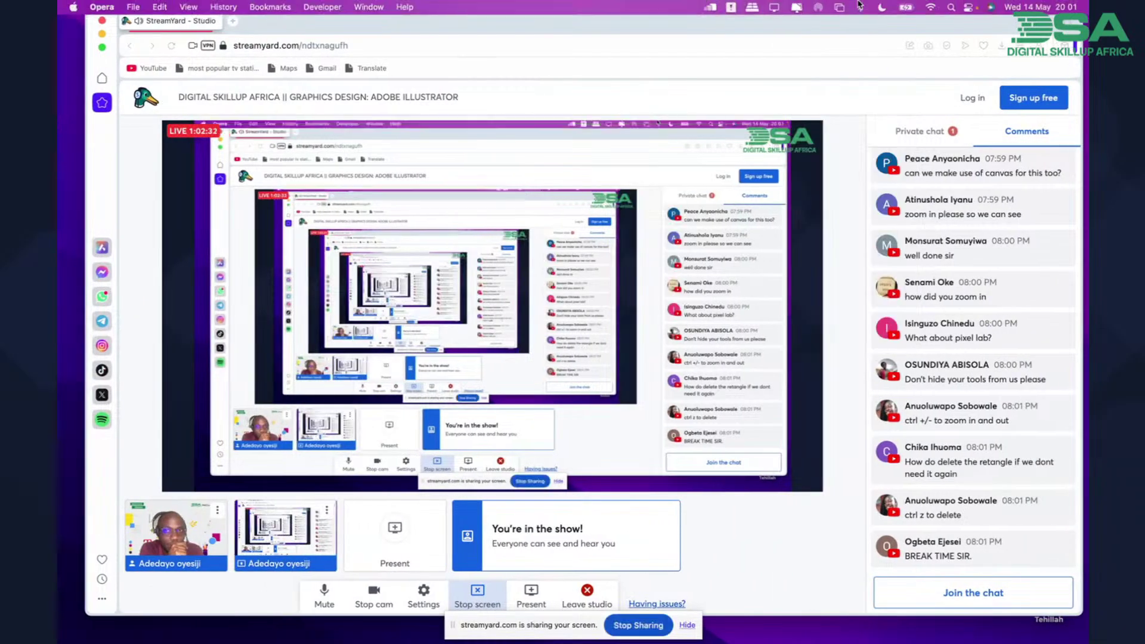
# Stop the screen share that is on stage in the StreamYard studio
pyautogui.hotkey('ctrl', 'Right')
pyautogui.hotkey('ctrl', 'Left')
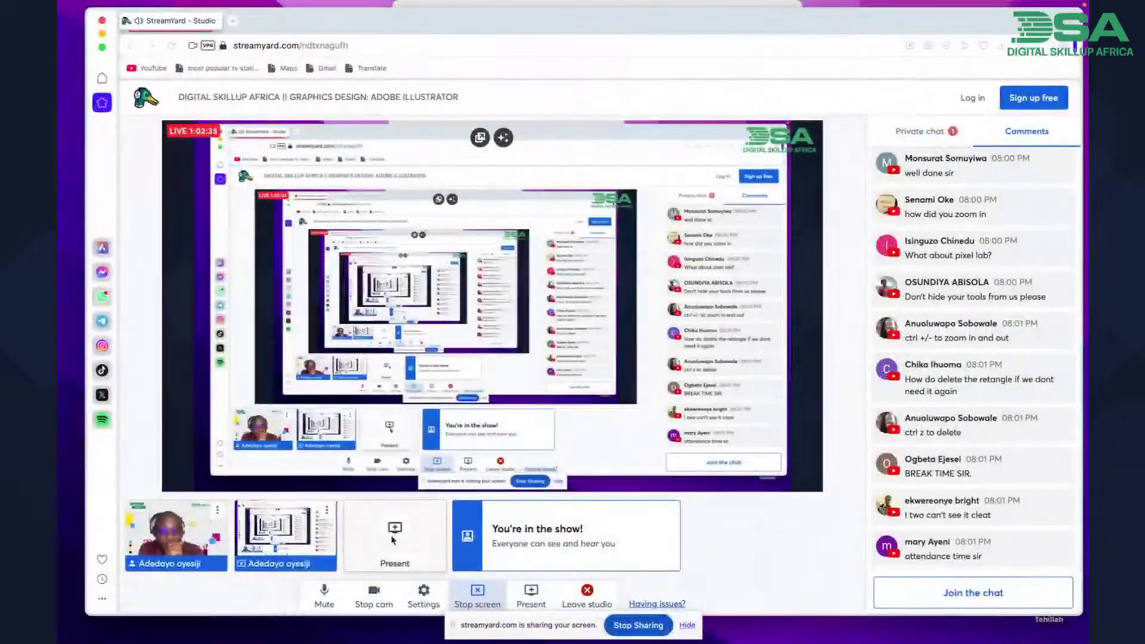
pyautogui.click(327, 510)
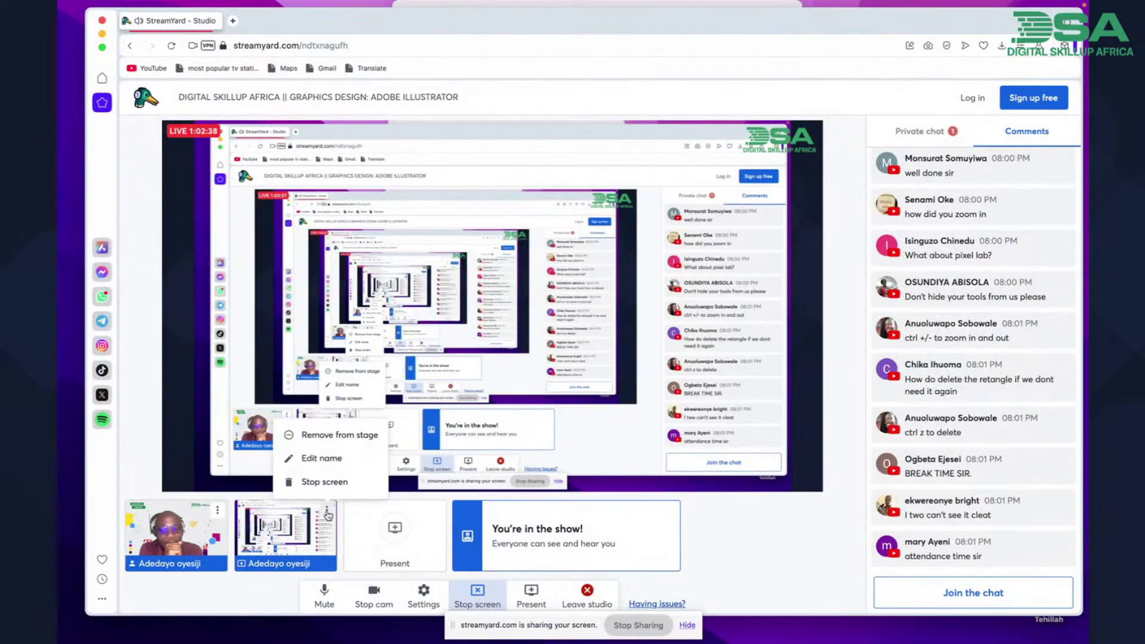
pyautogui.click(323, 483)
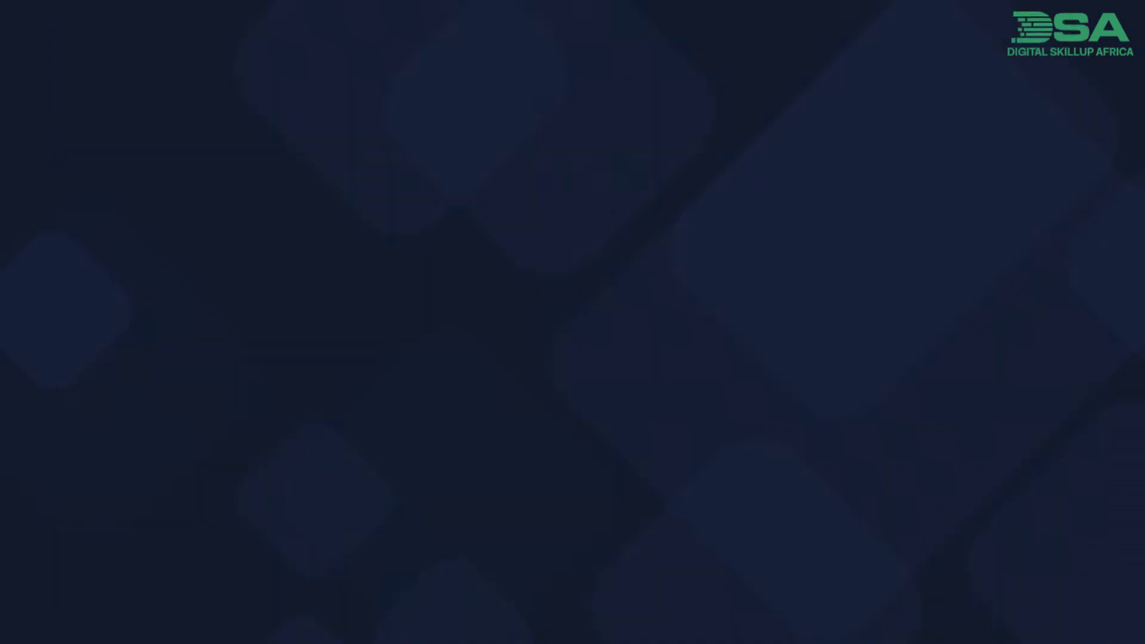
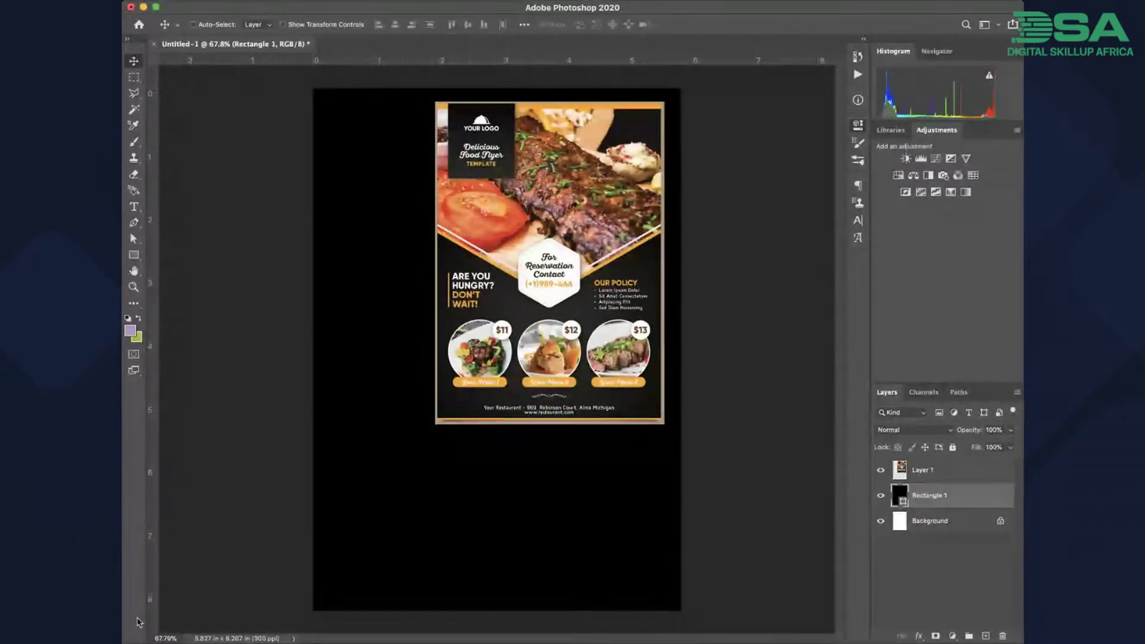
# Bring Photoshop to the front and hide the flyer's Layer 1
pyautogui.press('super+Tab')
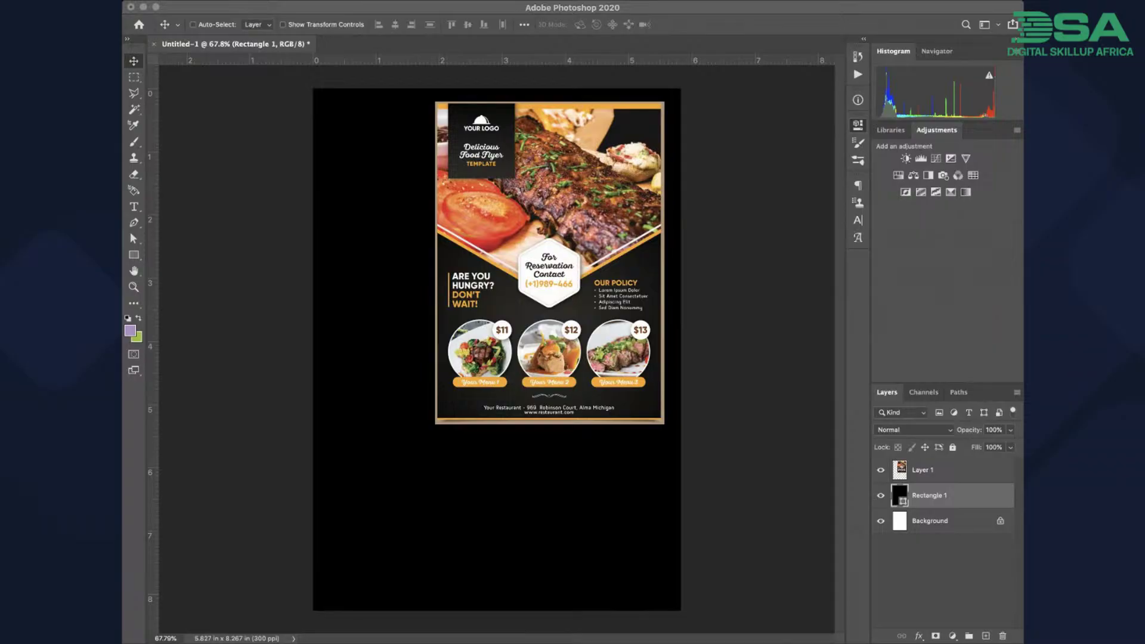
pyautogui.click(142, 629)
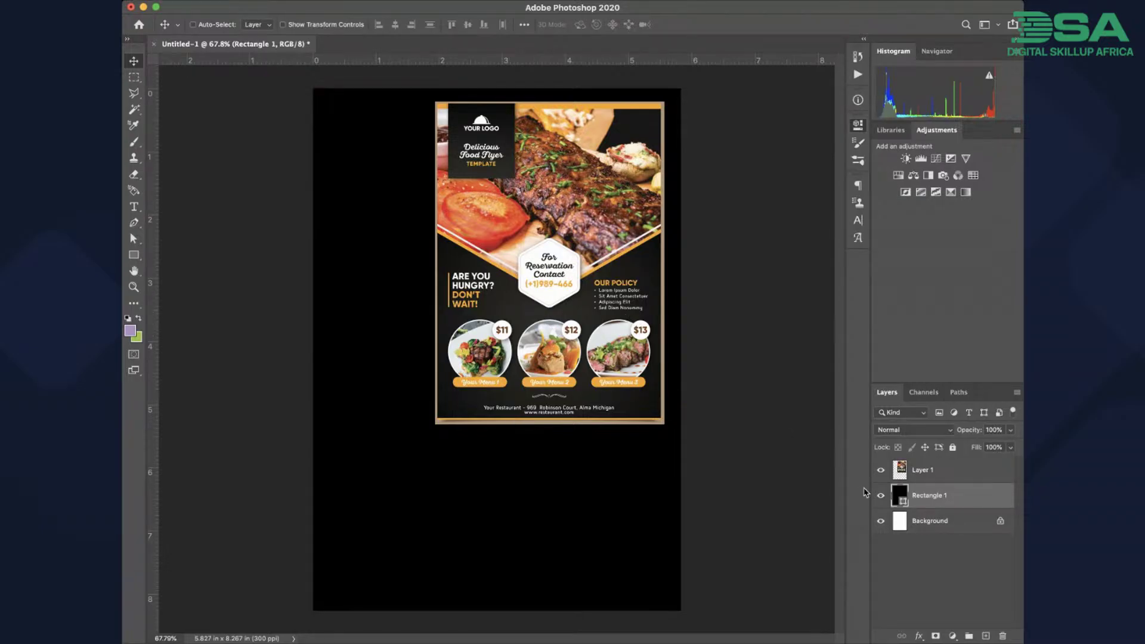
pyautogui.click(881, 470)
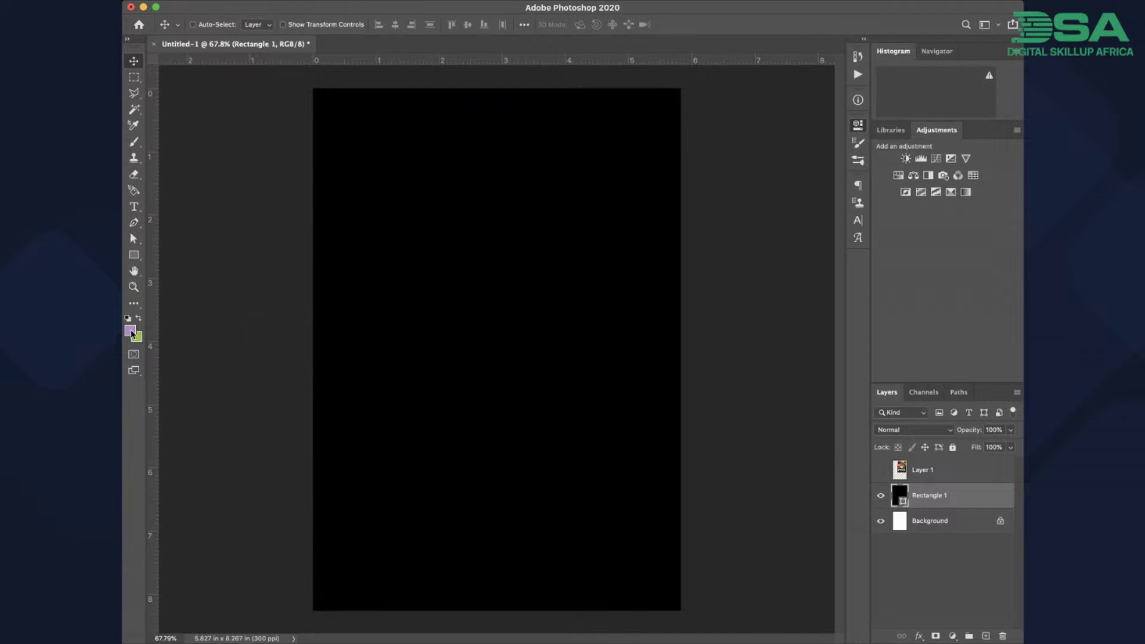
# Set the foreground color to light grey and add an empty layer above Rectangle 1 for painting with the Brush tool
pyautogui.press('i')
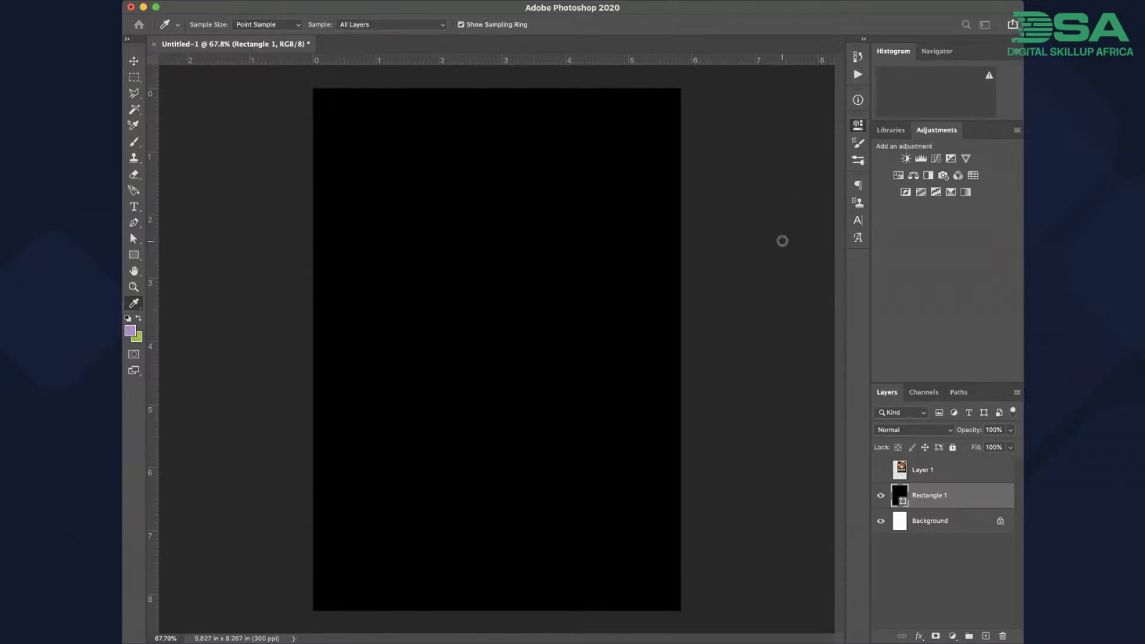
pyautogui.press('v')
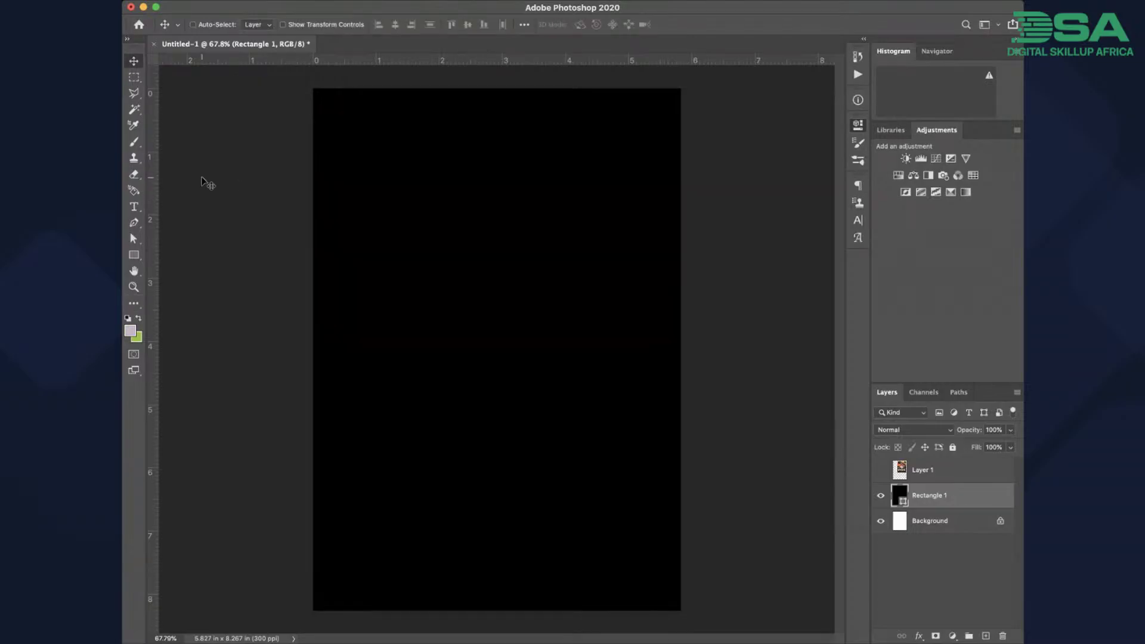
pyautogui.click(135, 143)
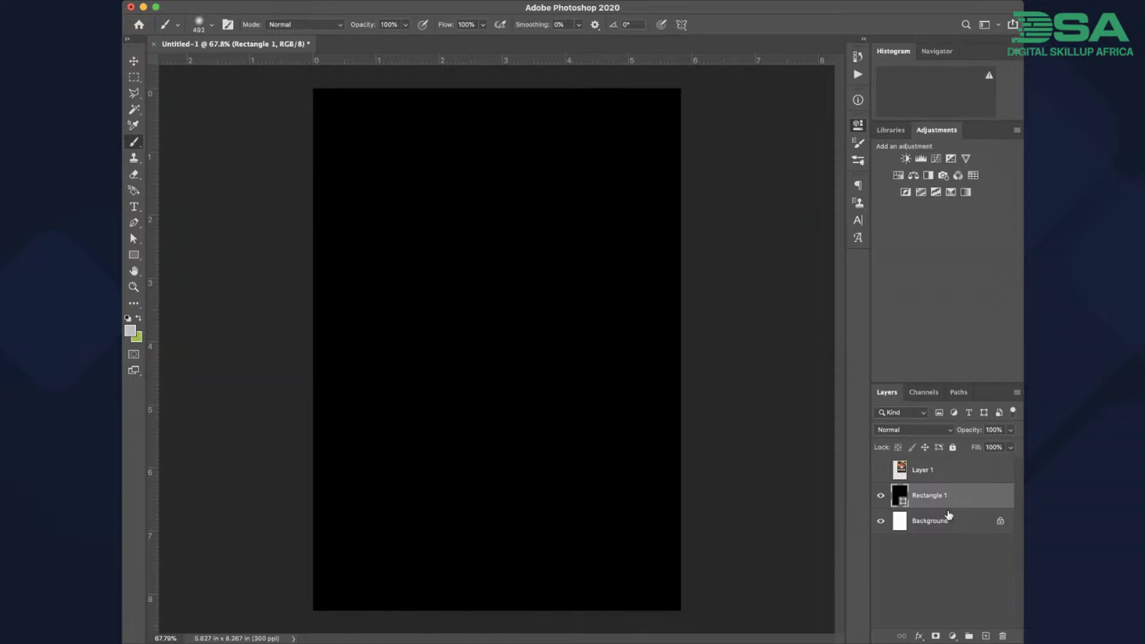
pyautogui.click(985, 636)
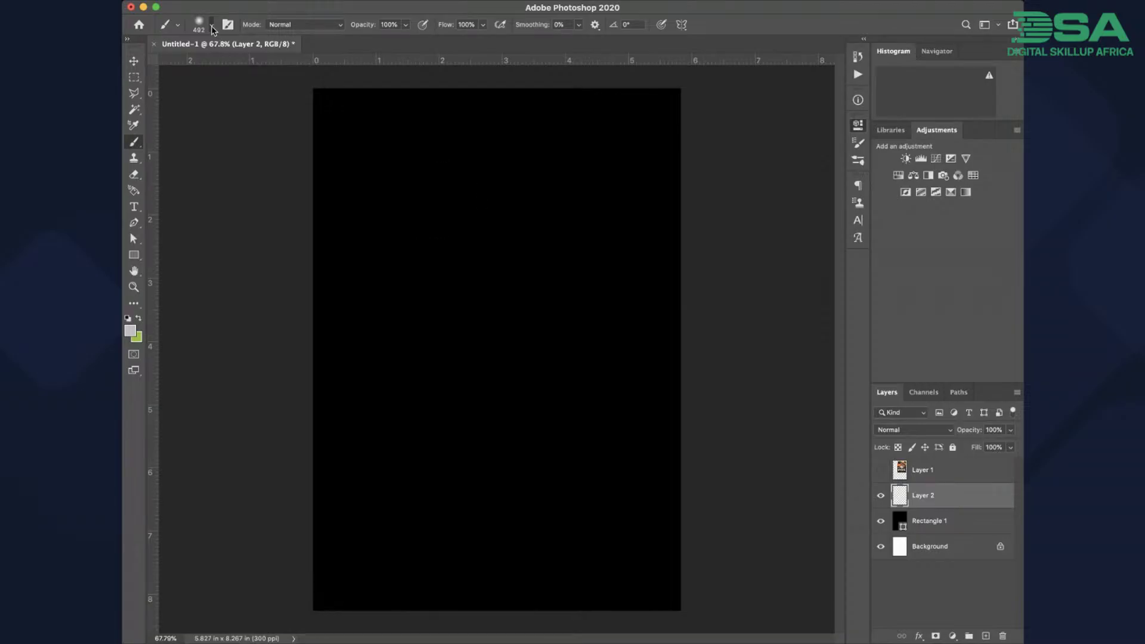
# Try a single soft dab with a 316 px brush on the upper part of the black page and undo it
pyautogui.moveTo(260, 61)
pyautogui.mouseDown()
pyautogui.moveTo(226, 62)
pyautogui.moveTo(261, 63)
pyautogui.mouseUp()
pyautogui.click(462, 221)
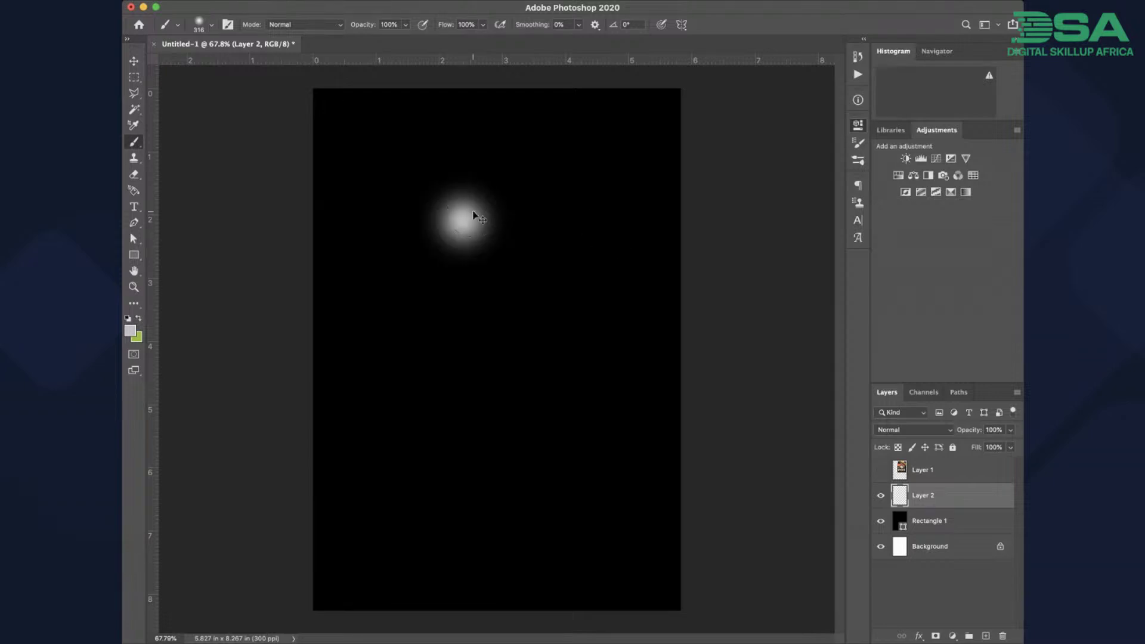
pyautogui.press('super+z')
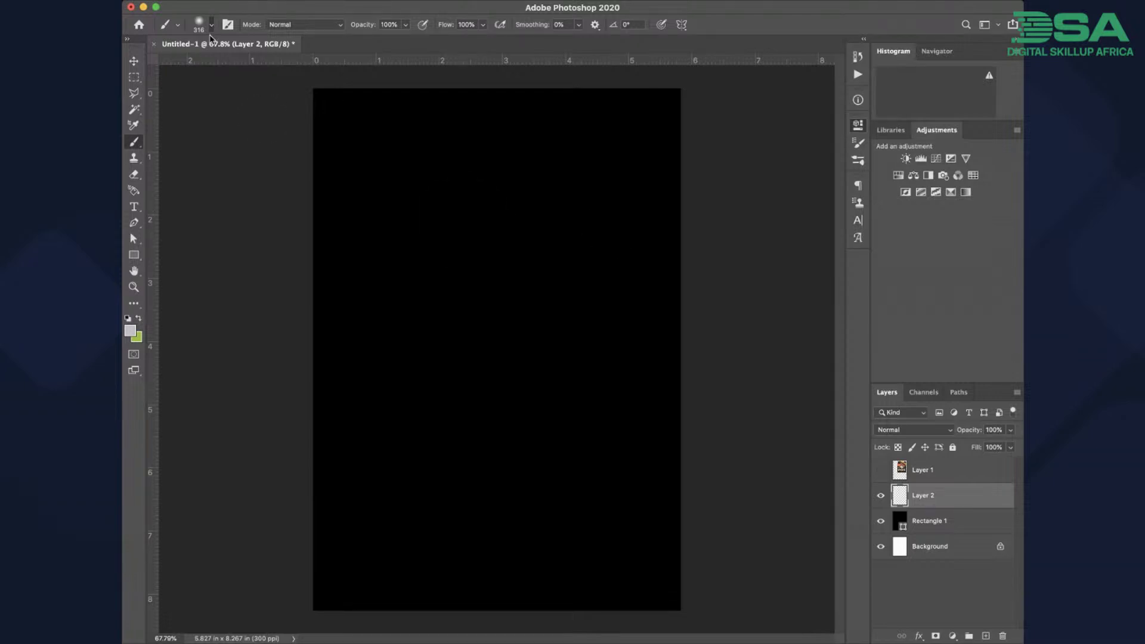
# Compare brush hardness with one hard and one soft 316 px dab on the new layer, and undo both
pyautogui.hotkey('shift', ']')
pyautogui.hotkey('shift', ']')
pyautogui.hotkey('shift', ']')
pyautogui.hotkey('shift', ']')
pyautogui.click(495, 265)
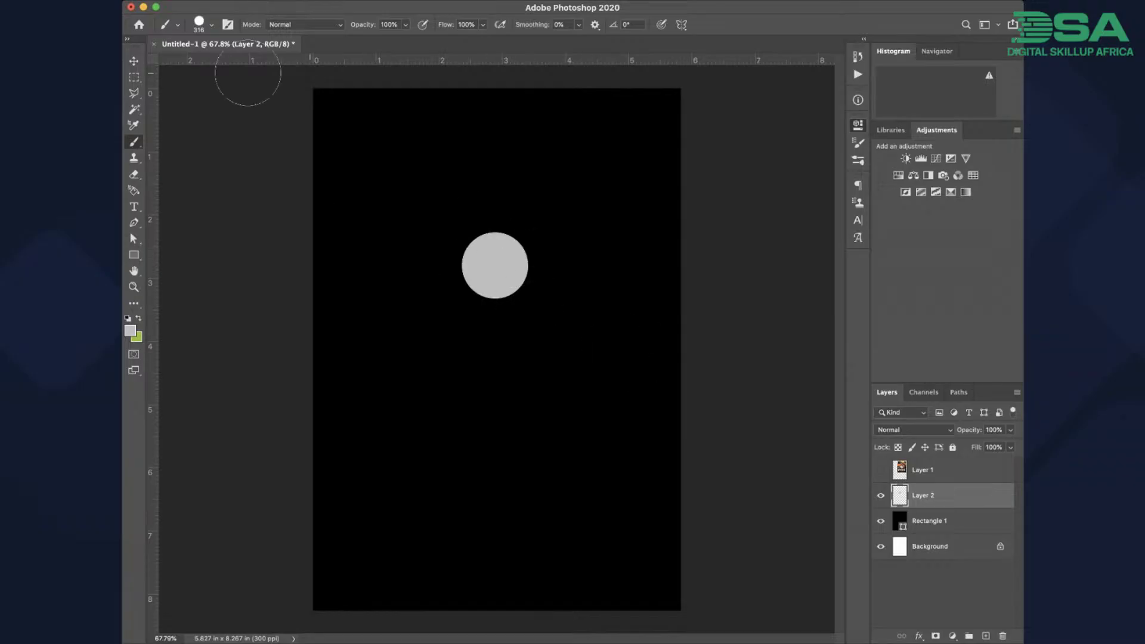
pyautogui.hotkey('shift', '[')
pyautogui.hotkey('shift', '[')
pyautogui.hotkey('shift', '[')
pyautogui.hotkey('shift', '[')
pyautogui.click(493, 360)
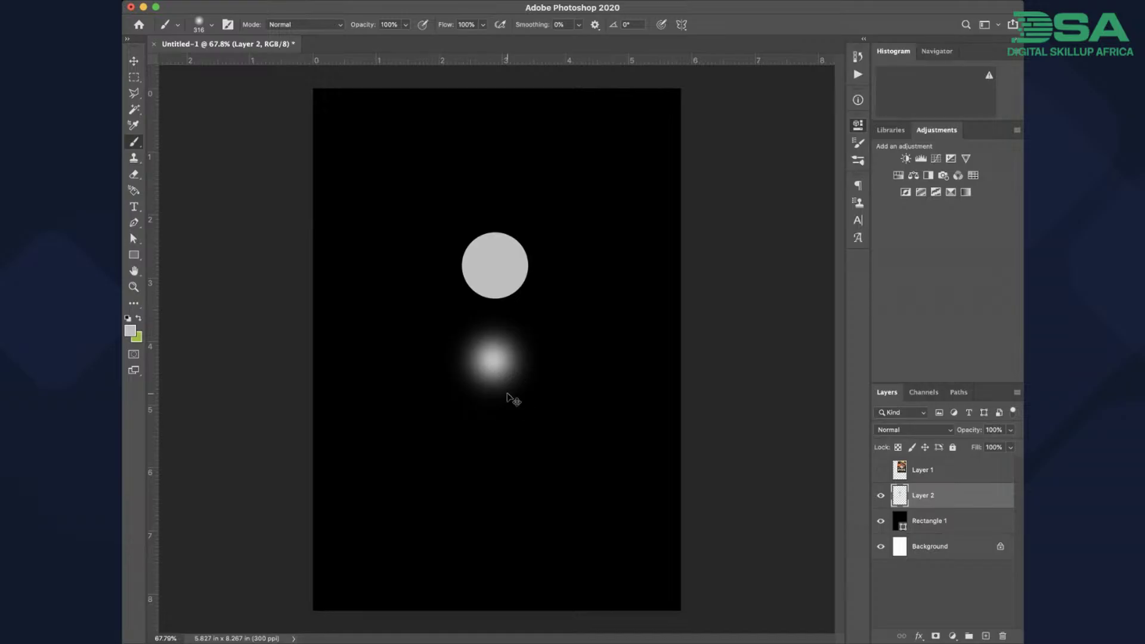
pyautogui.press('super+z')
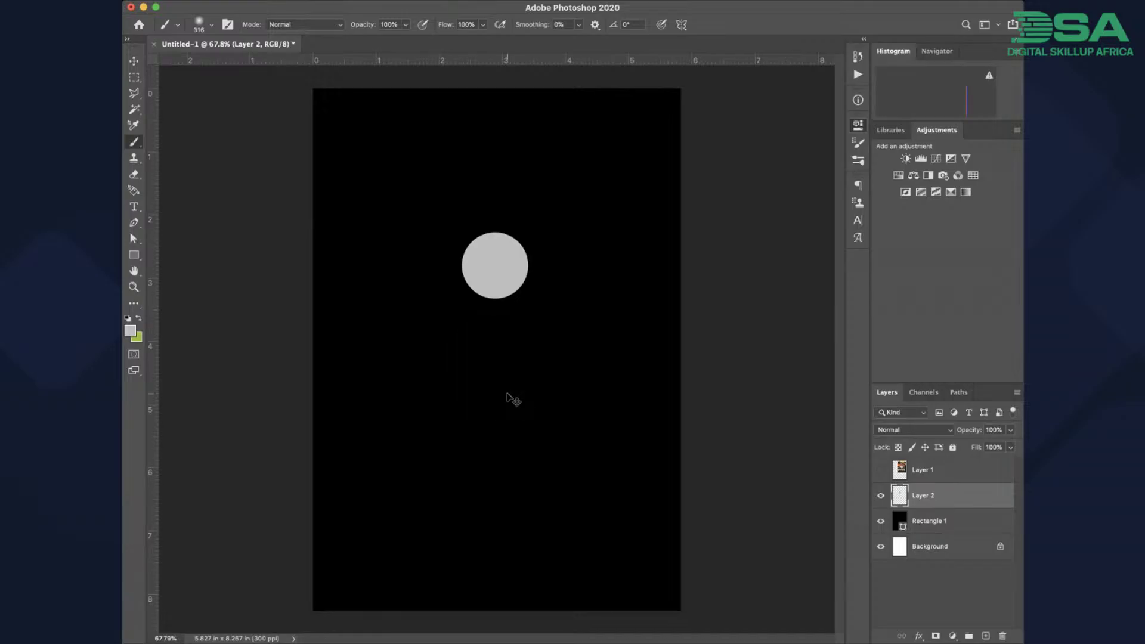
pyautogui.press('super+z')
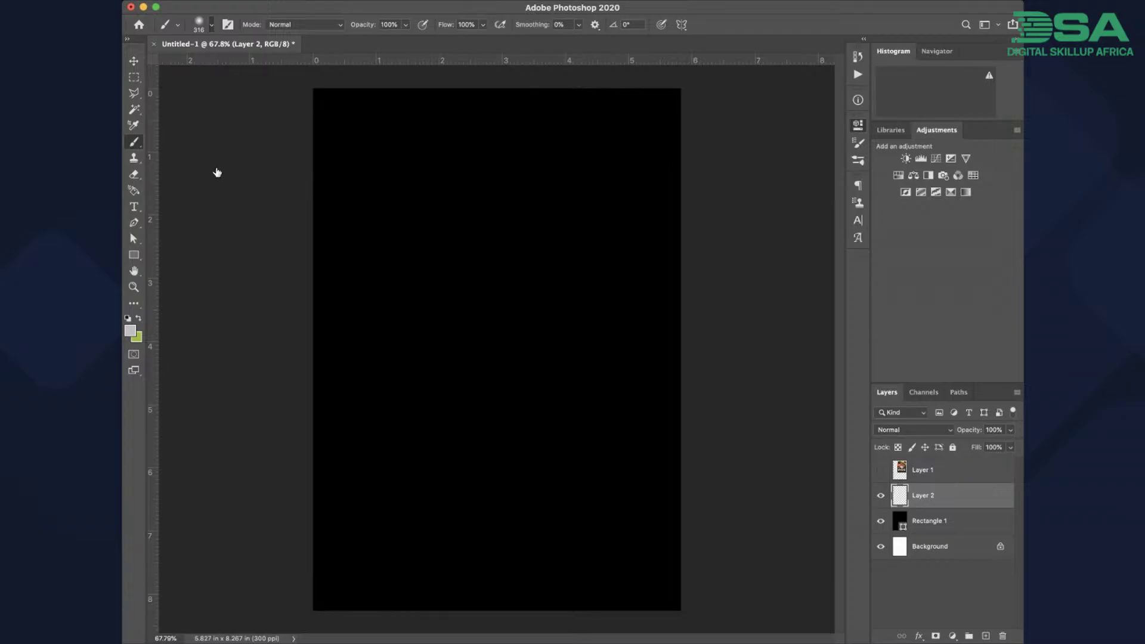
# Enlarge the soft brush to 2480 px and paint one large grey glow near the center of the page
pyautogui.press(']')
pyautogui.press(']')
pyautogui.press(']')
pyautogui.press(']')
pyautogui.press(']')
pyautogui.press(']')
pyautogui.press(']')
pyautogui.press(']')
pyautogui.press('[')
pyautogui.press('[')
pyautogui.press('[')
pyautogui.press('[')
pyautogui.press('[')
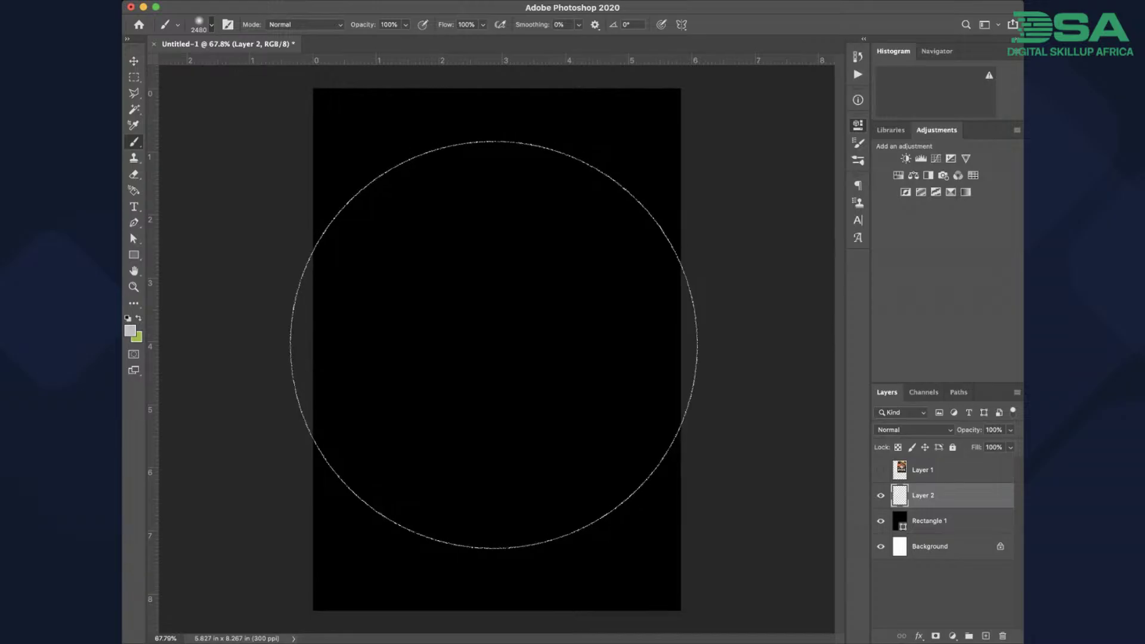
pyautogui.click(493, 342)
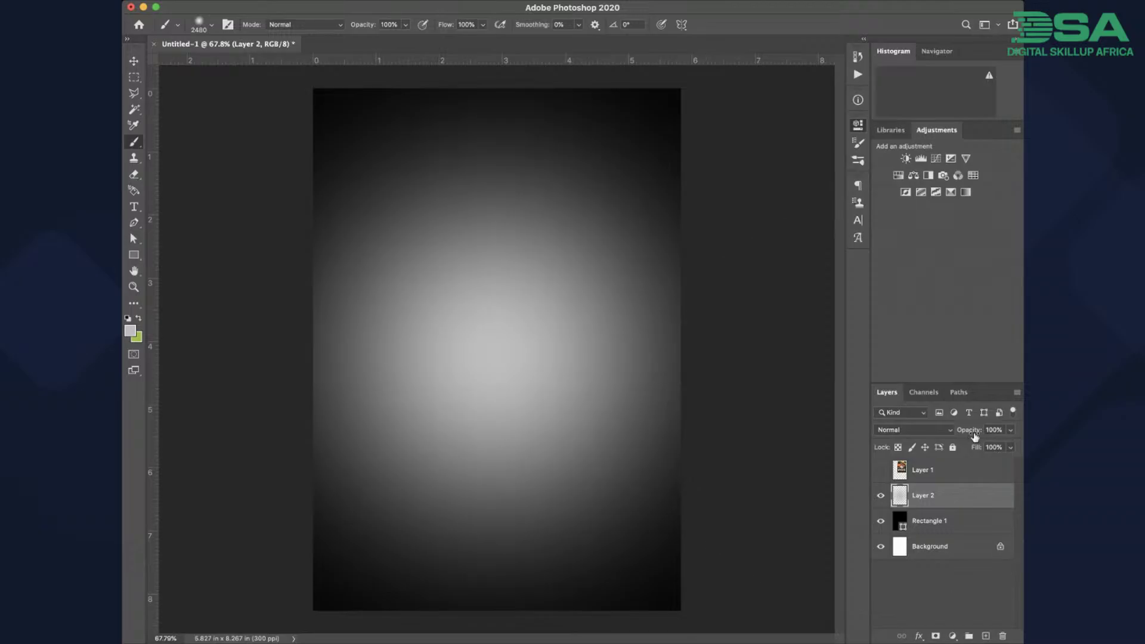
# Lower the glow layer's opacity to 15% and switch to the Move tool
pyautogui.moveTo(975, 436); pyautogui.dragTo(1013, 439)
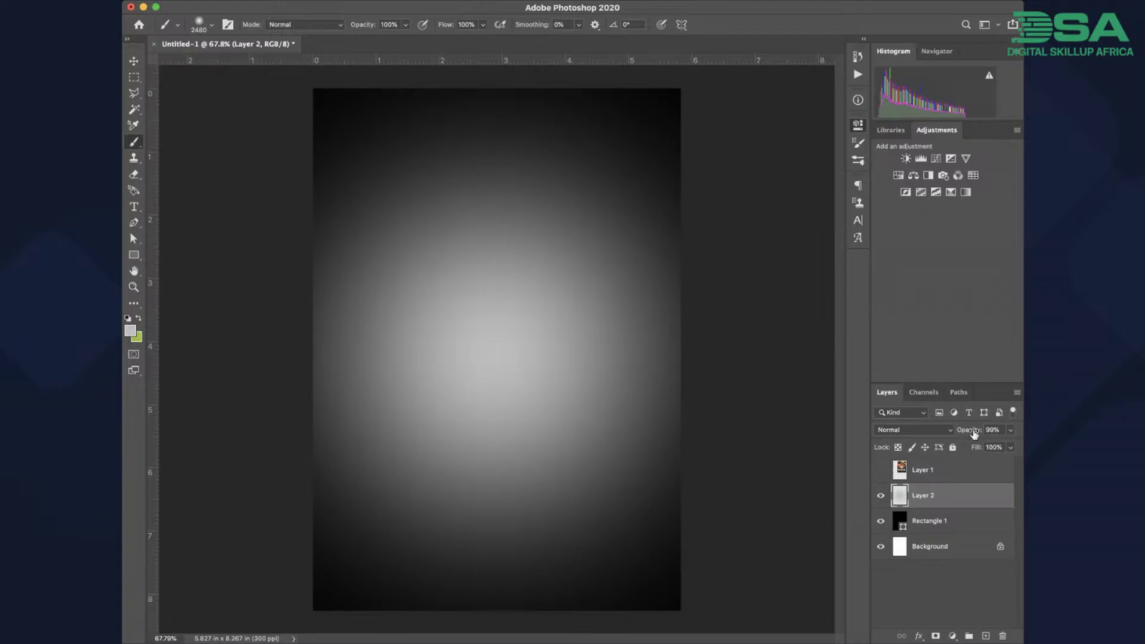
pyautogui.moveTo(974, 433); pyautogui.dragTo(920, 430)
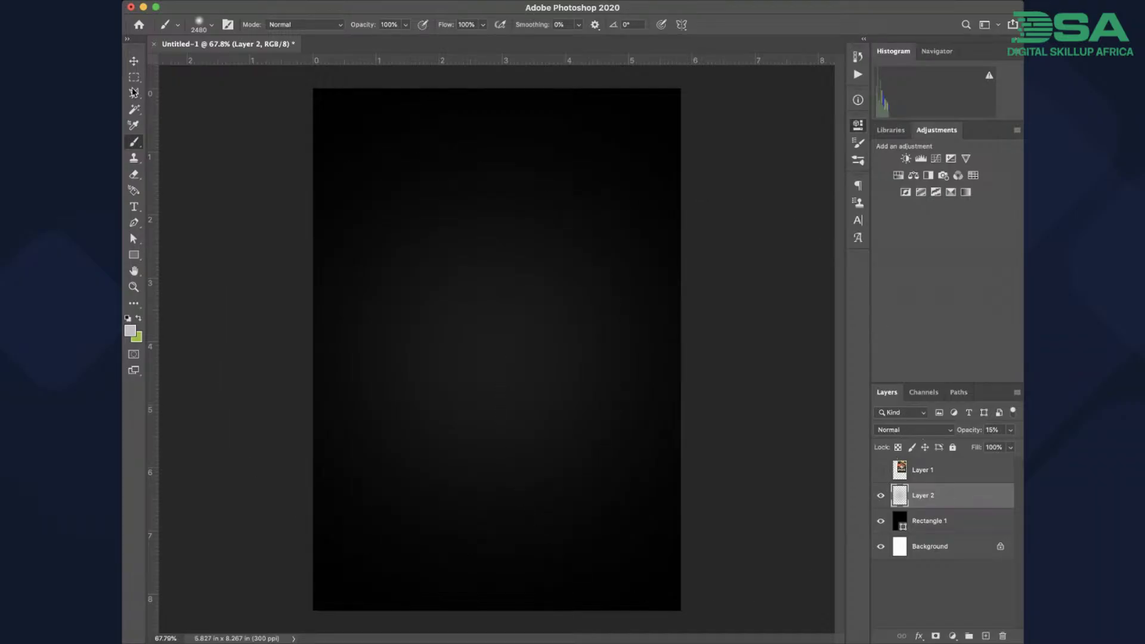
pyautogui.click(133, 63)
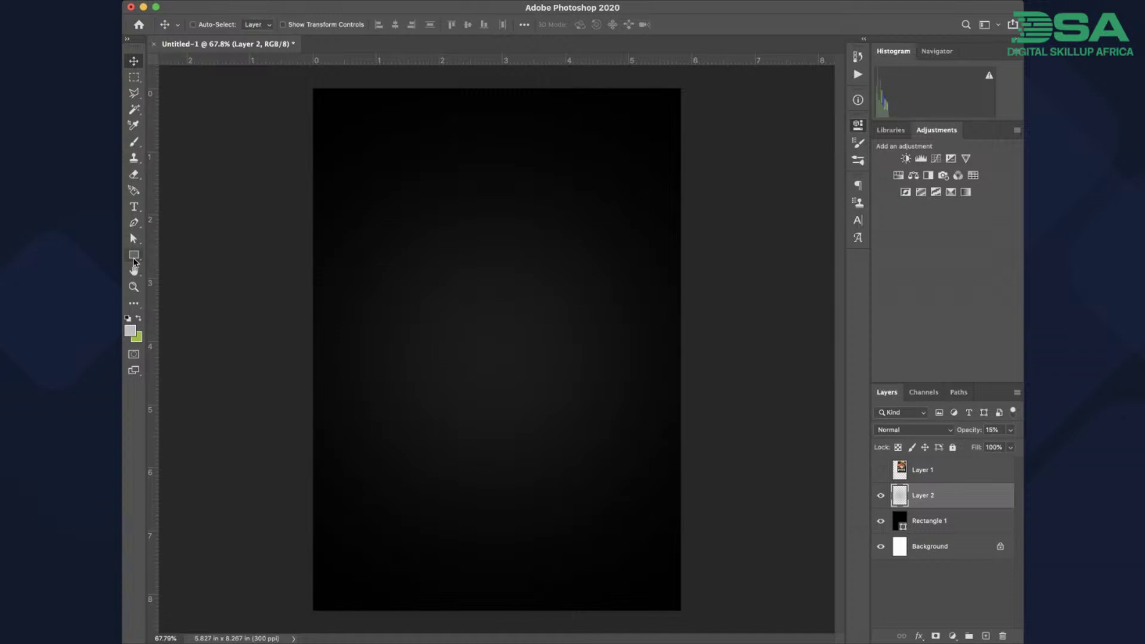
pyautogui.click(135, 256)
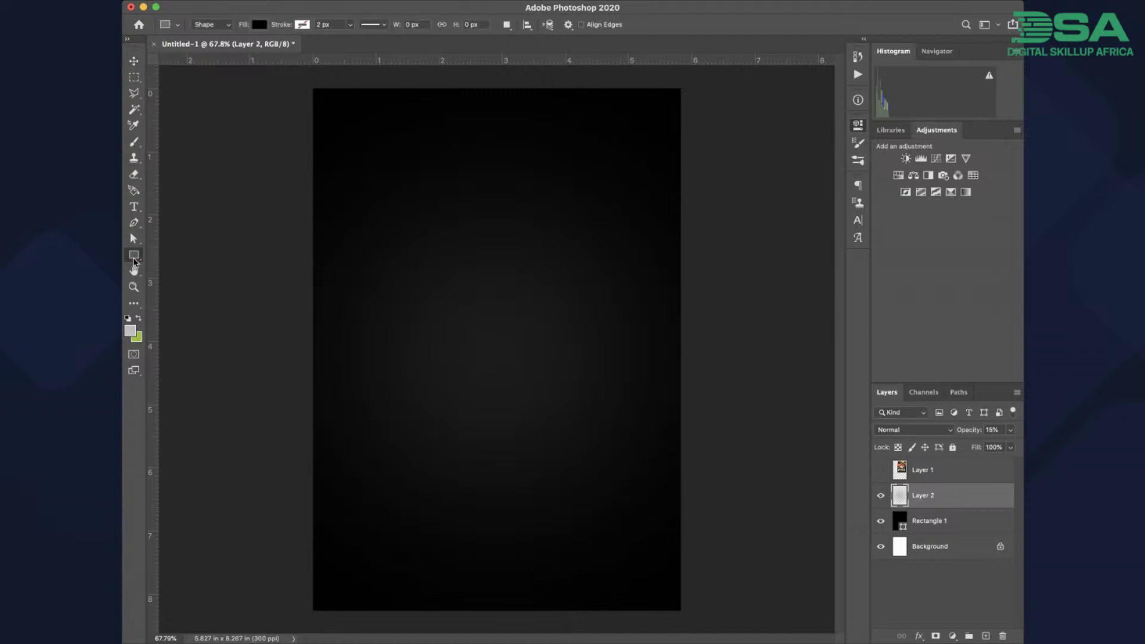
pyautogui.press('i')
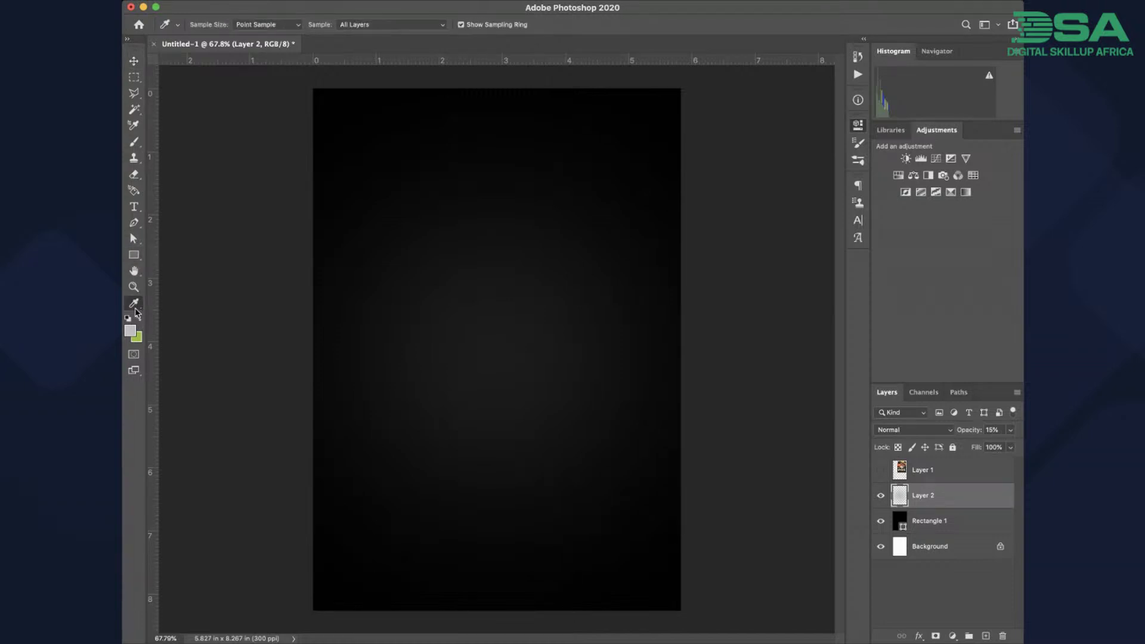
pyautogui.press('g')
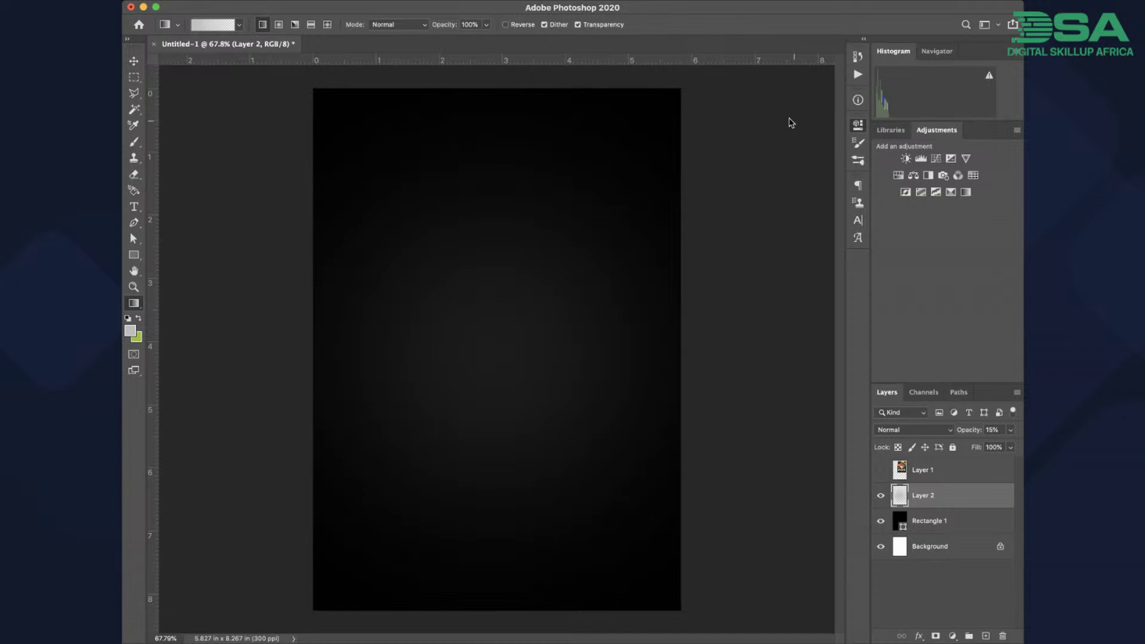
pyautogui.click(135, 61)
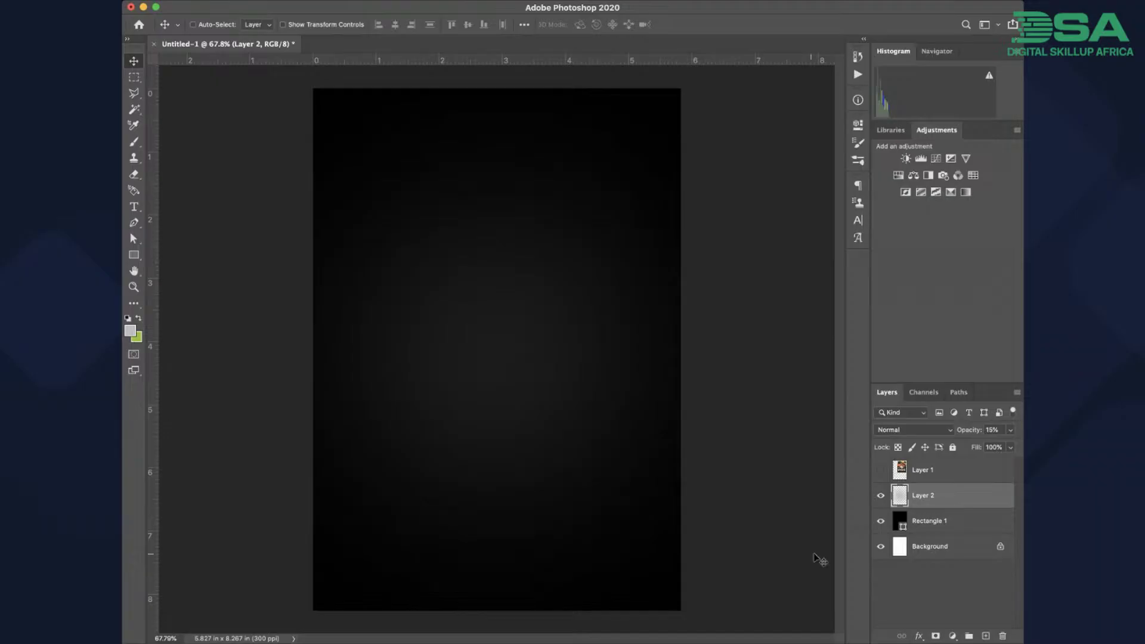
# Show the flyer's Layer 1, scale it proportionally to 134.40%, and center it horizontally on the page
pyautogui.click(881, 469)
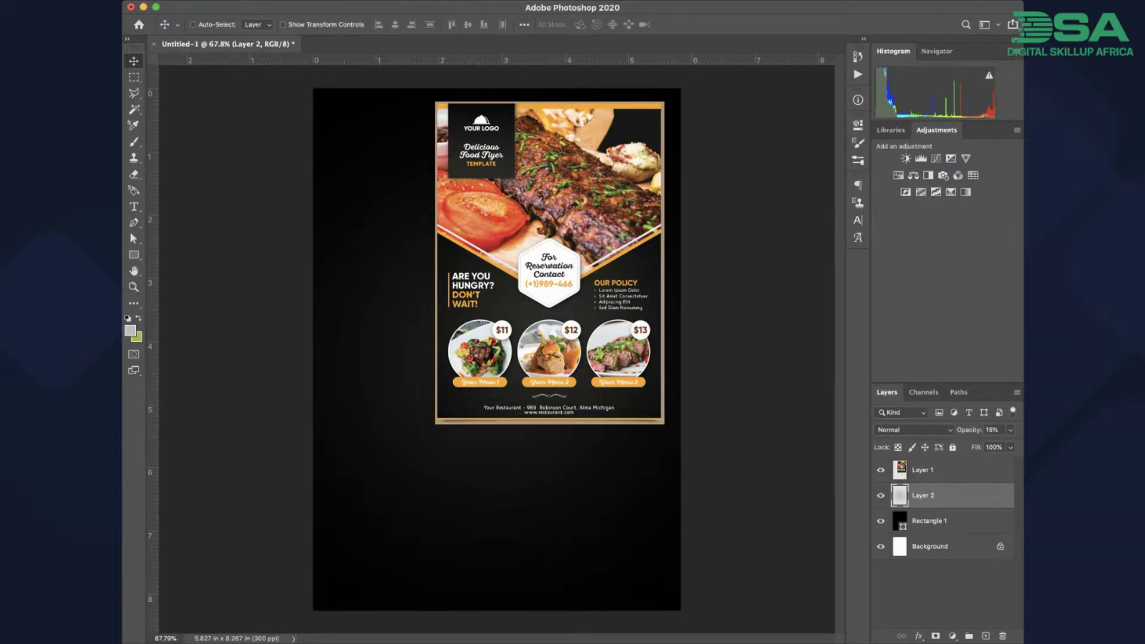
pyautogui.click(961, 470)
pyautogui.hotkey('ctrl', 't')
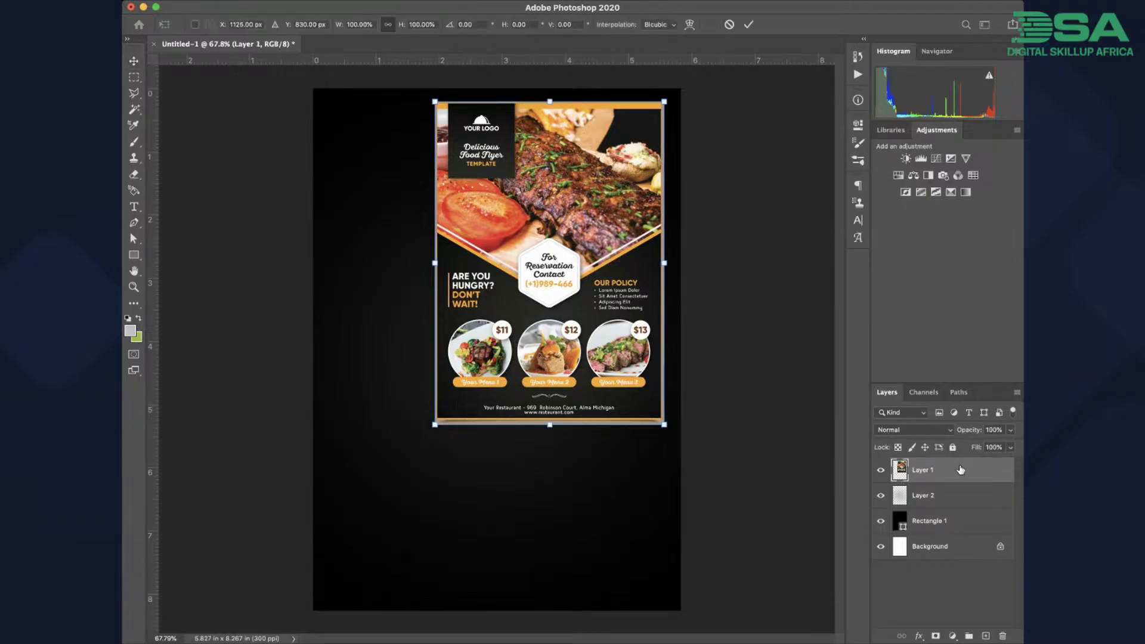
pyautogui.moveTo(550, 427); pyautogui.dragTo(550, 536)
pyautogui.moveTo(563, 440); pyautogui.dragTo(510, 457)
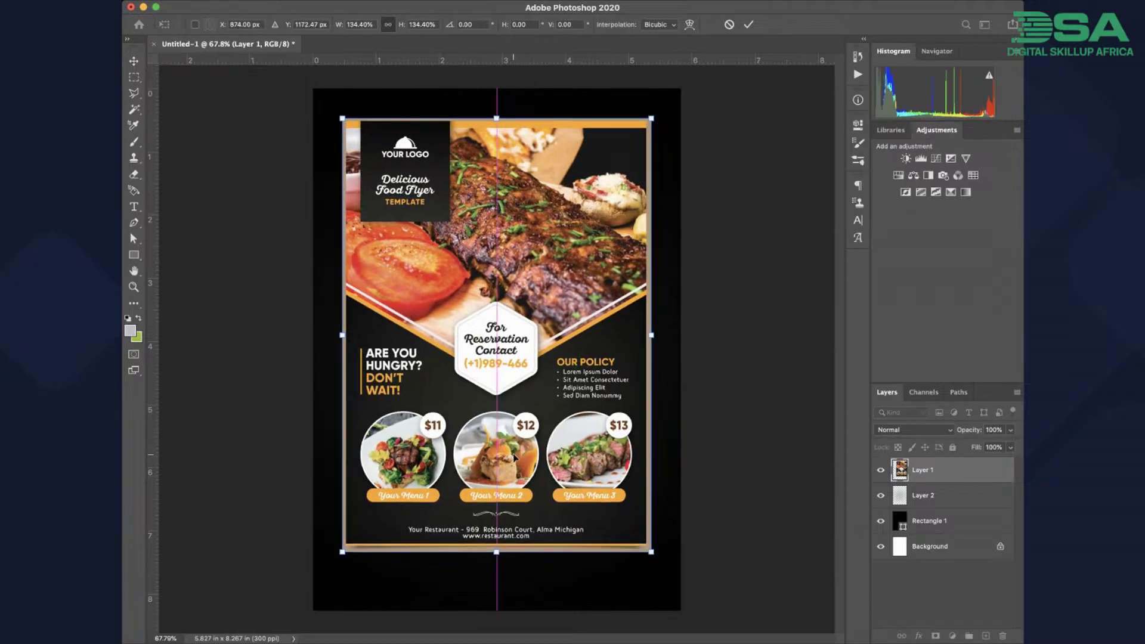
pyautogui.click(749, 24)
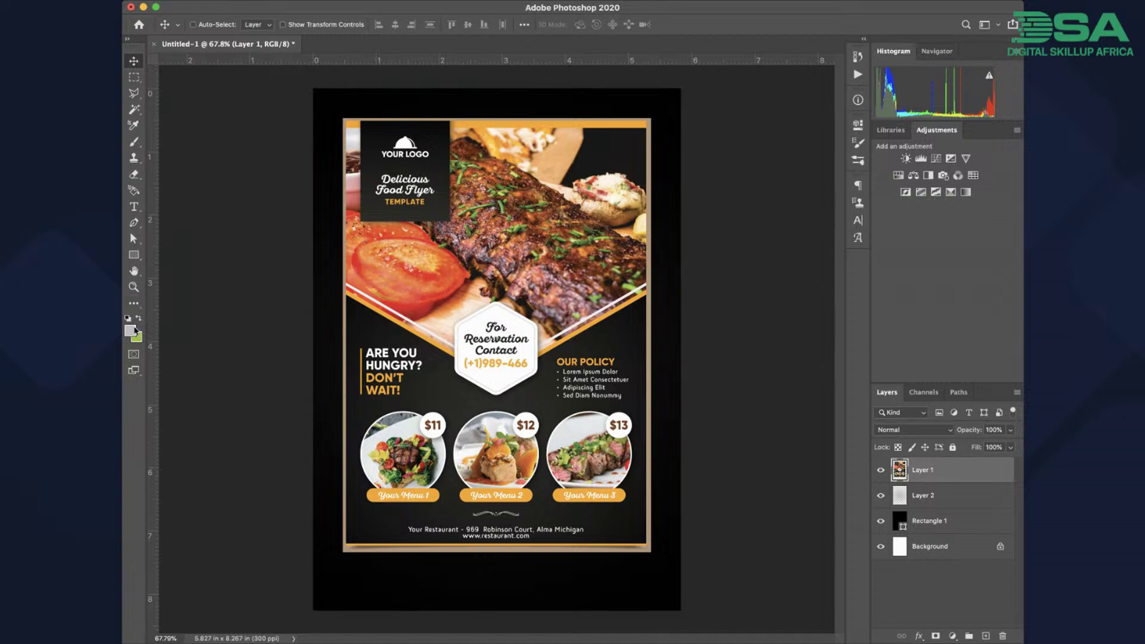
# Sample the flyer's orange as the foreground color
pyautogui.press('i')
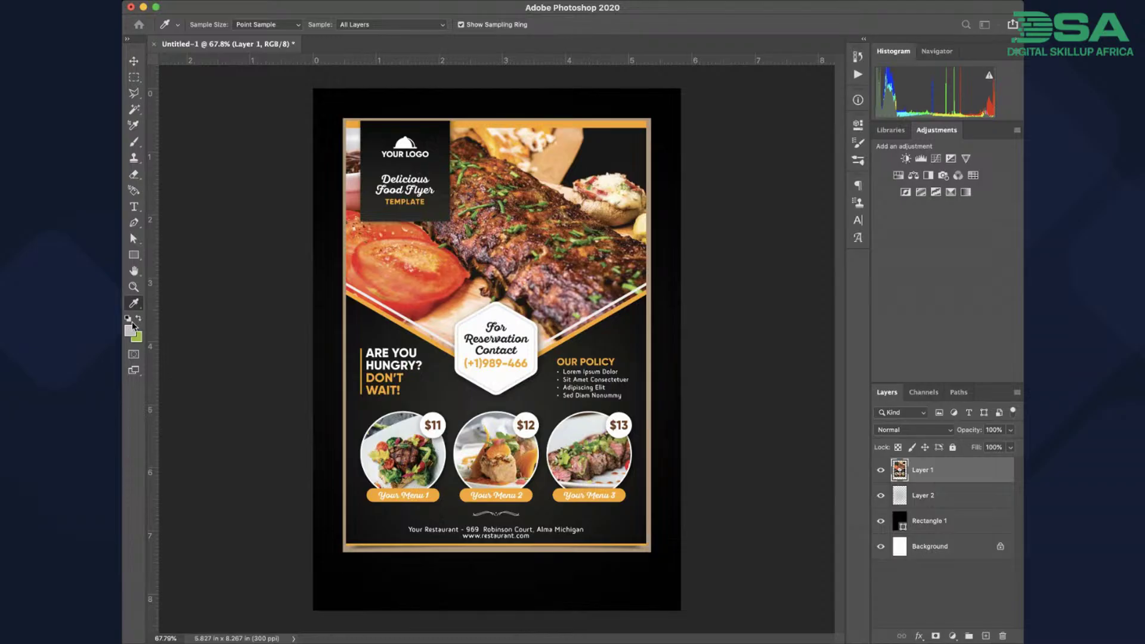
pyautogui.press('v')
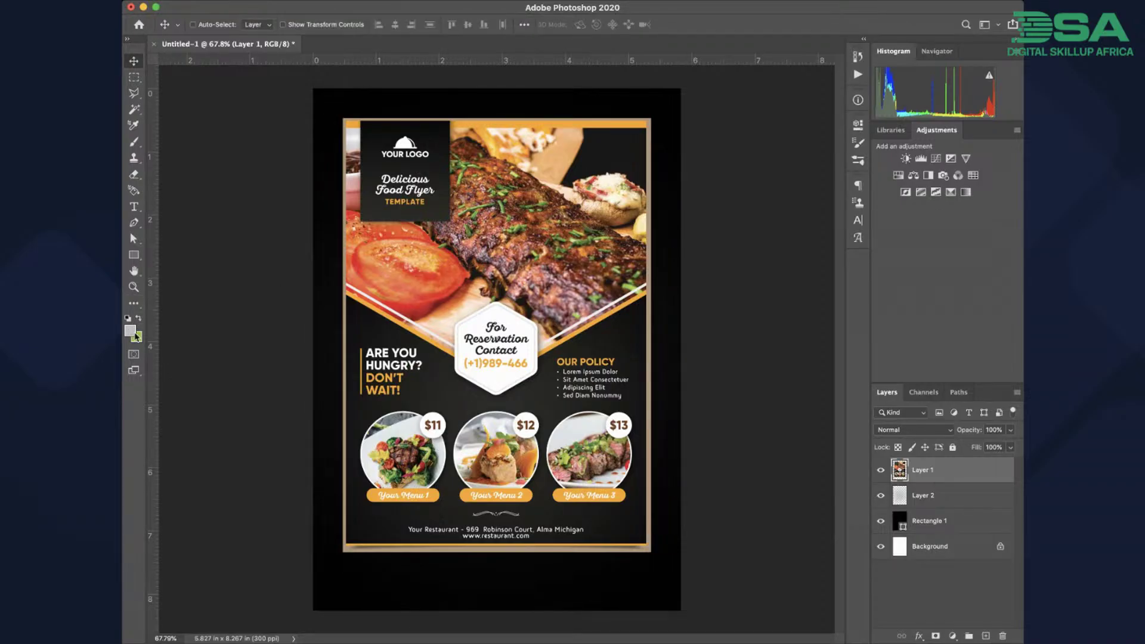
pyautogui.press('i')
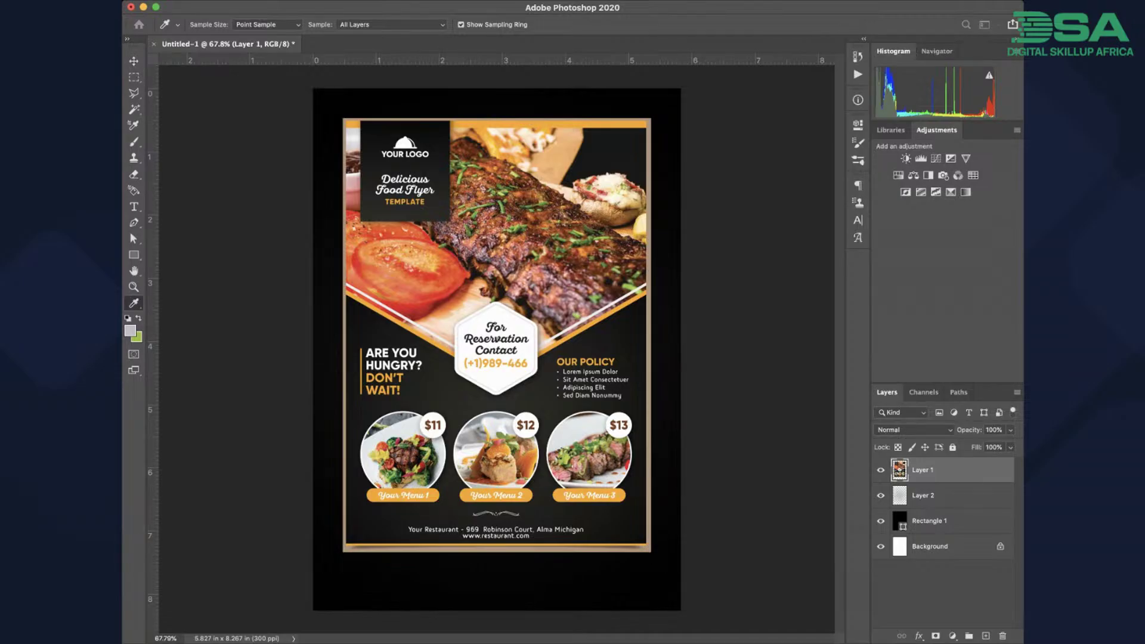
pyautogui.press('Return')
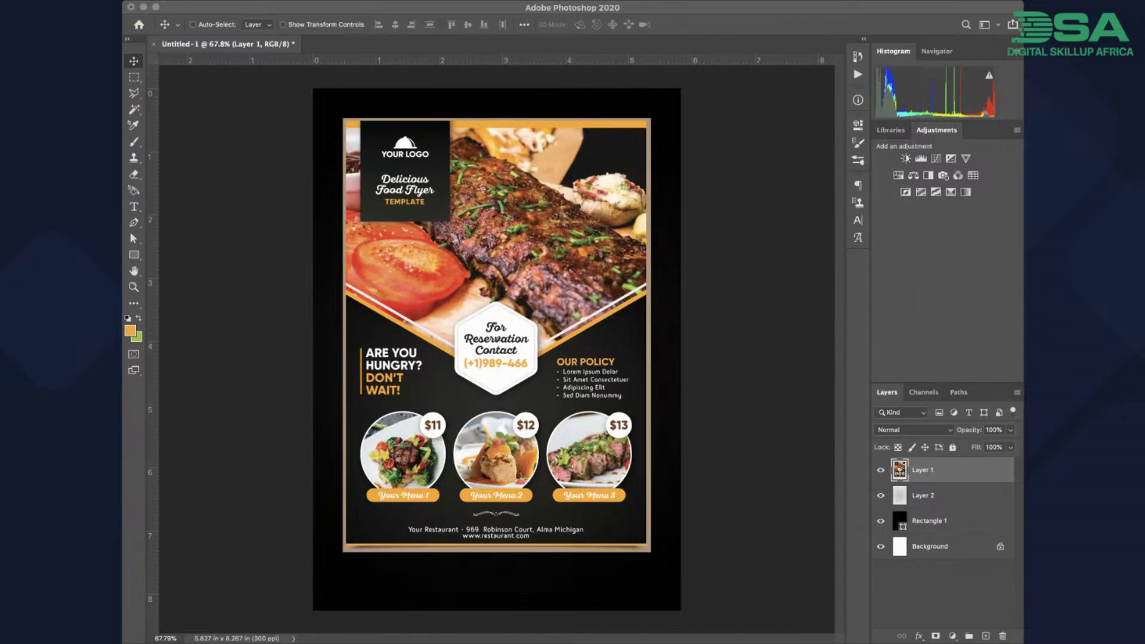
pyautogui.click(240, 166)
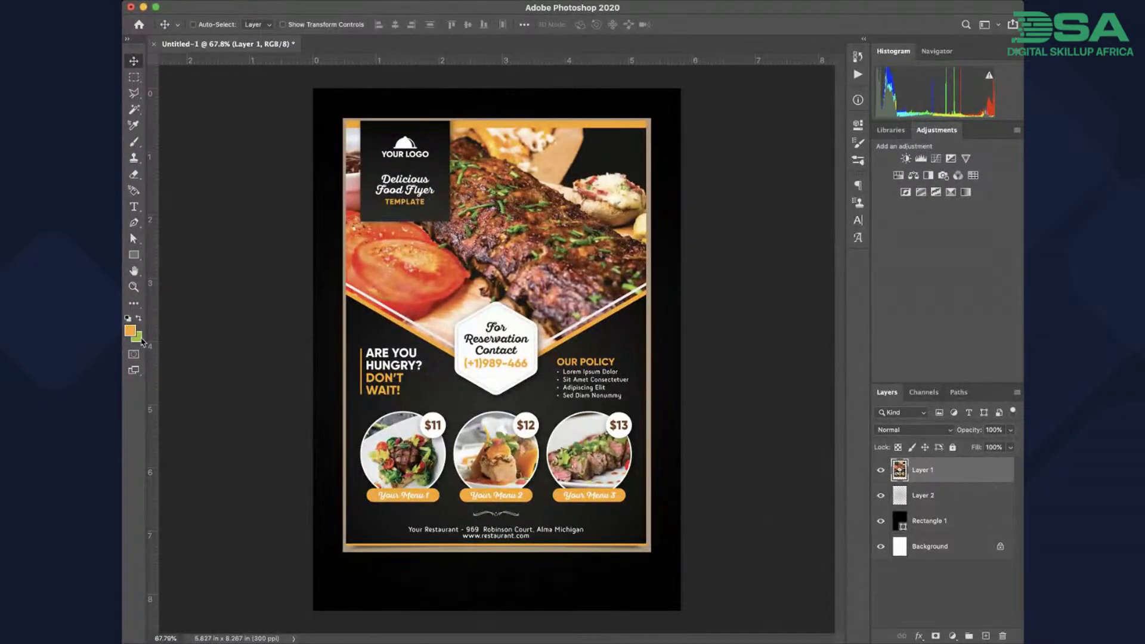
# Hide the Layer 1 reference and draw an orange rectangle about 50 px high across the page's bottom edge, extending past both sides
pyautogui.press('i')
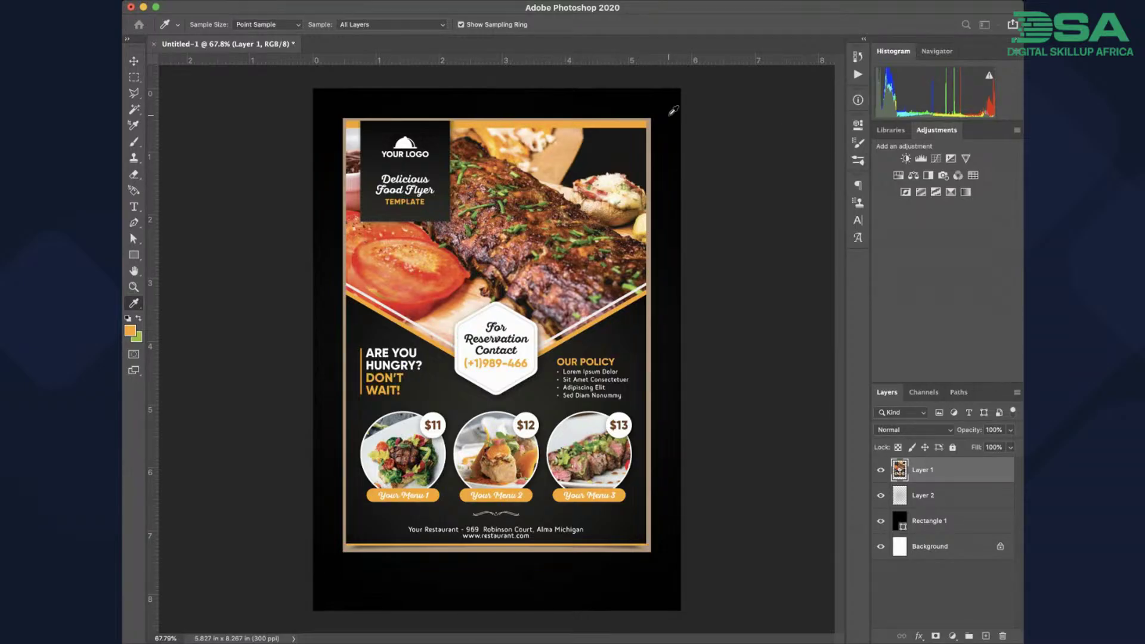
pyautogui.press('v')
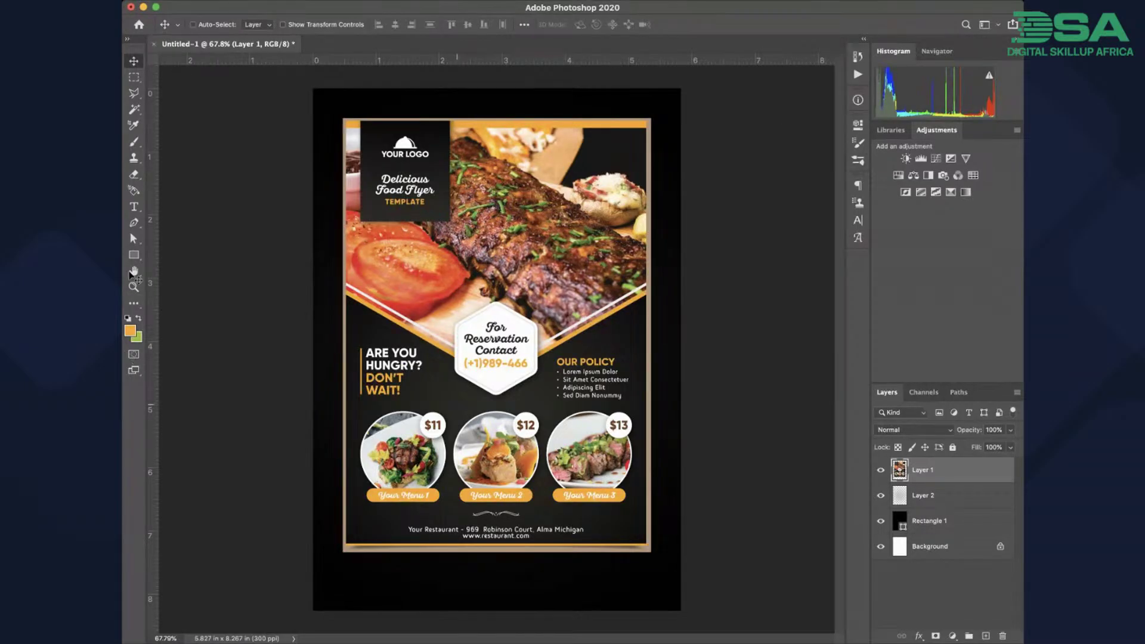
pyautogui.click(881, 471)
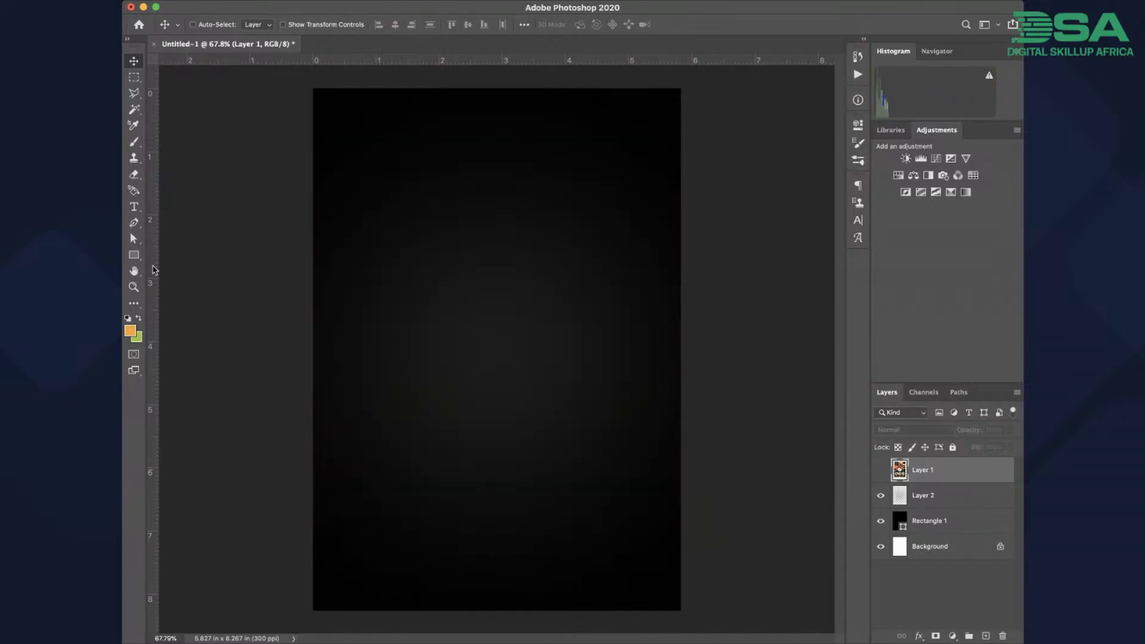
pyautogui.click(134, 256)
pyautogui.moveTo(305, 616); pyautogui.dragTo(690, 606)
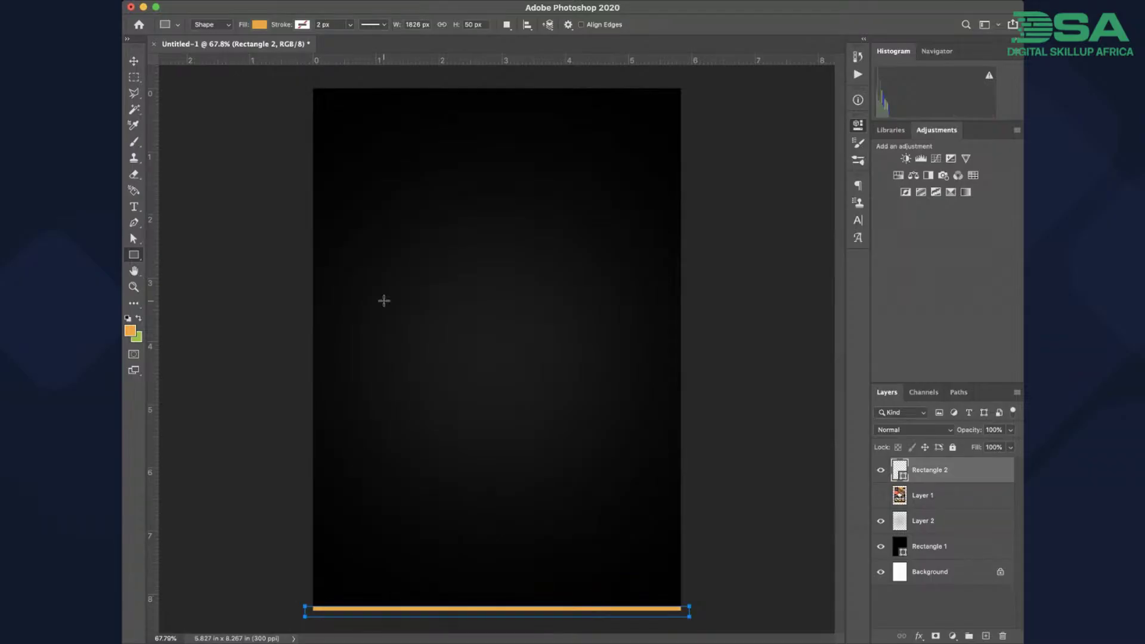
pyautogui.scroll(-3, 383, 325)
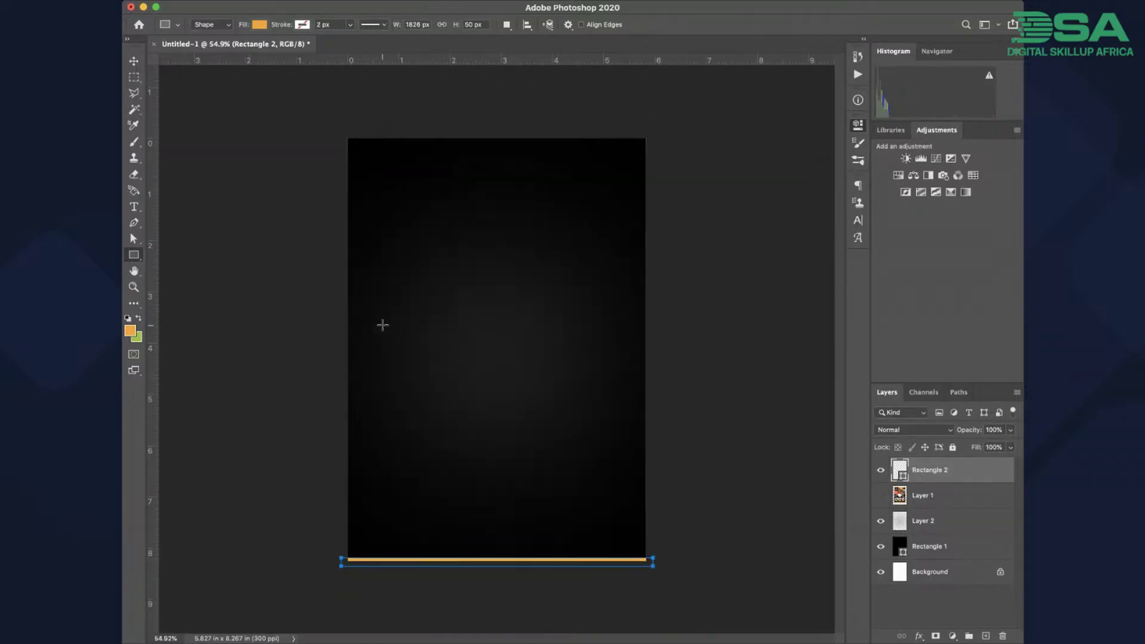
pyautogui.scroll(5, 383, 325)
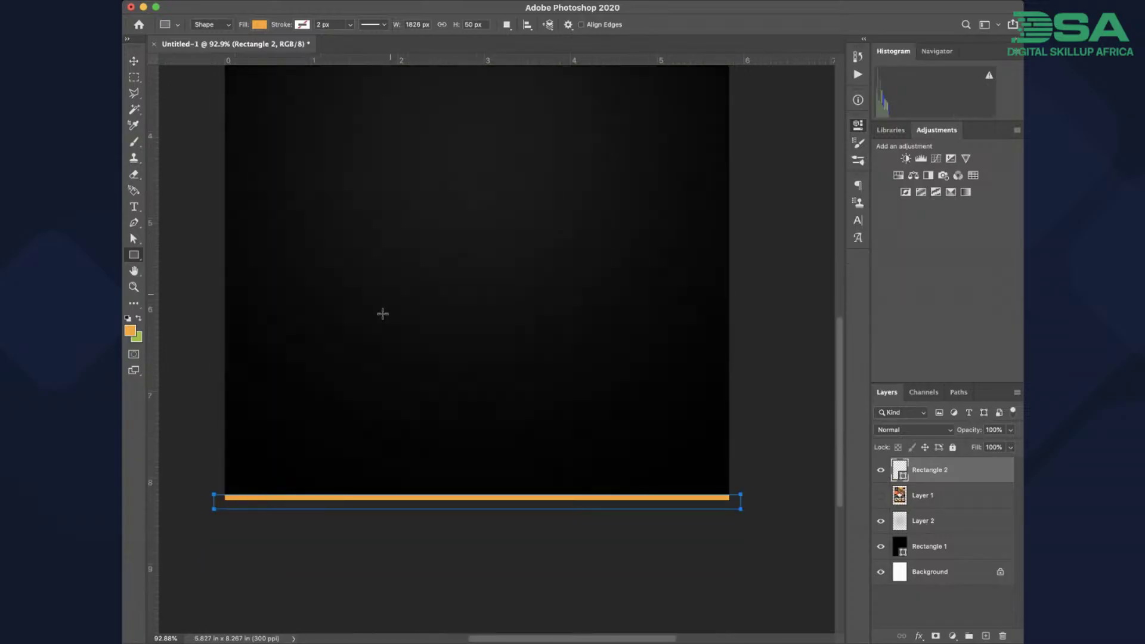
pyautogui.click(134, 61)
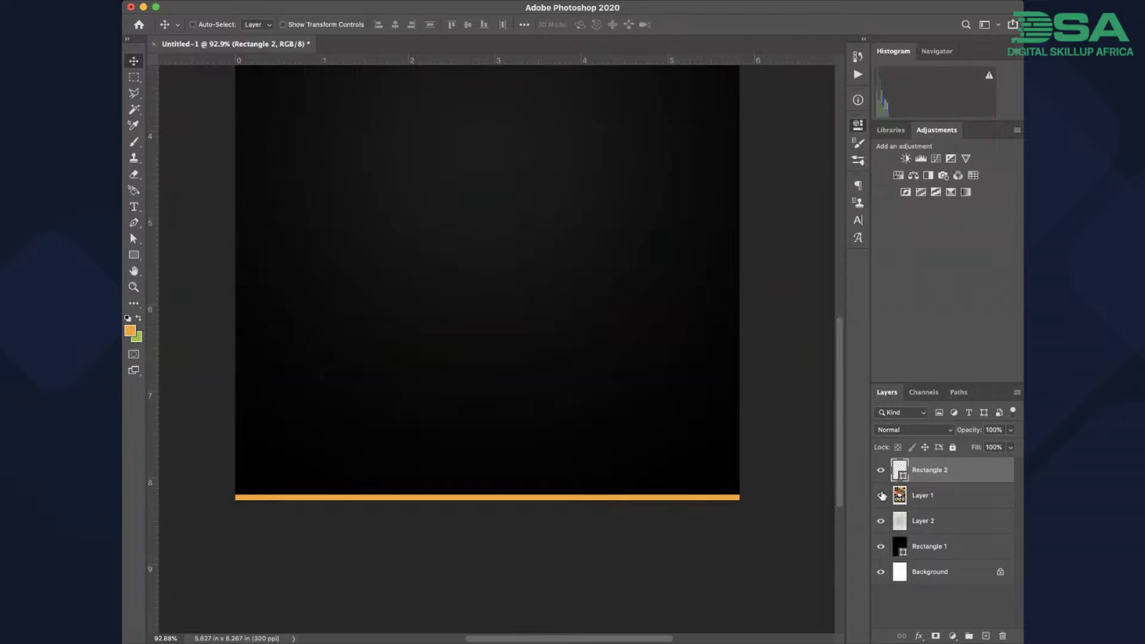
# Show the Layer 1 reference and move the Rectangle 2 layer directly beneath it in the layer stack
pyautogui.click(881, 496)
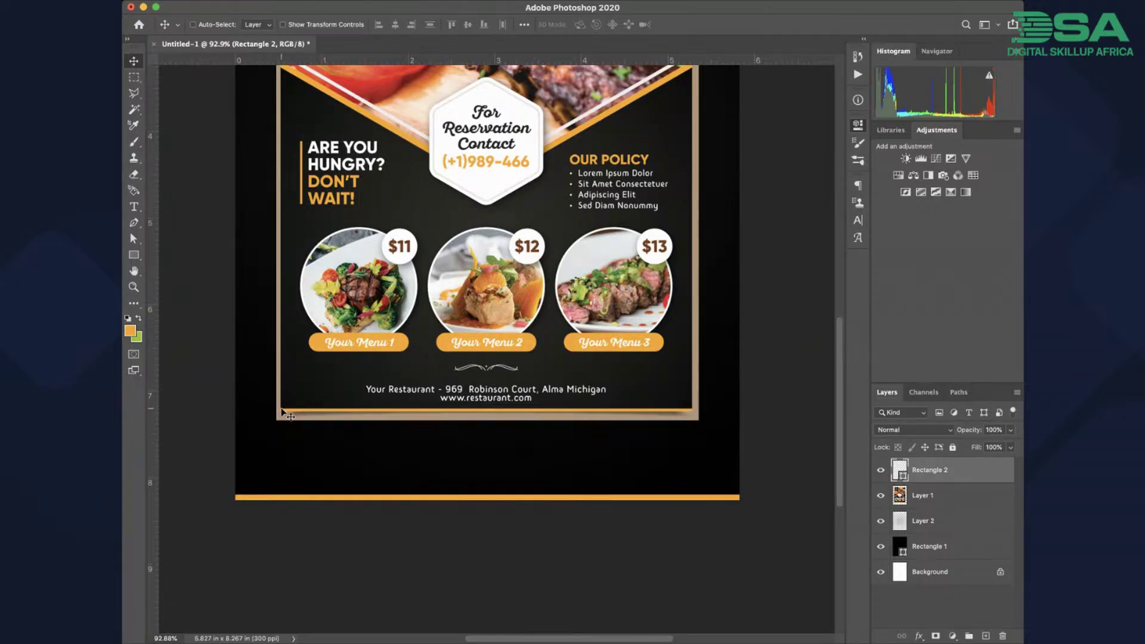
pyautogui.scroll(-4, 495, 423)
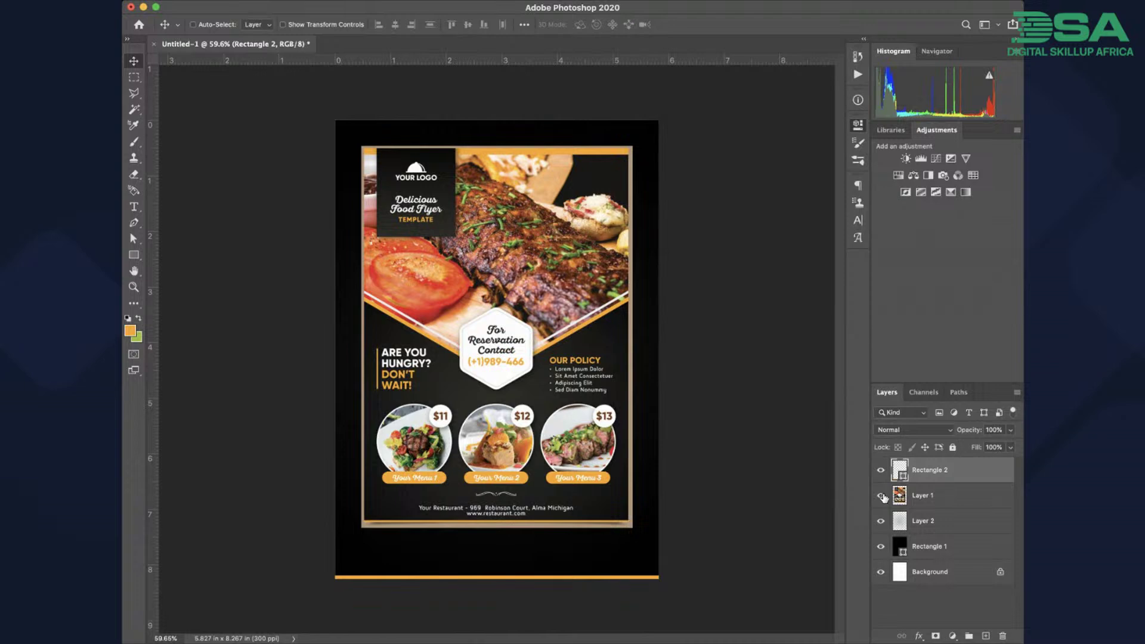
pyautogui.moveTo(960, 484); pyautogui.dragTo(956, 507)
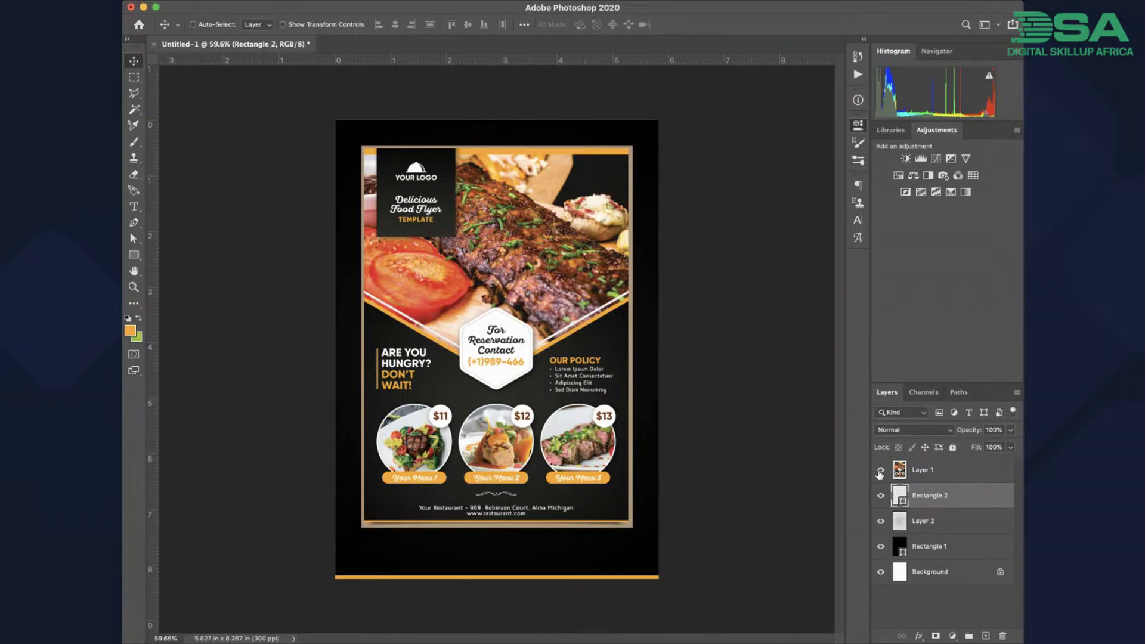
pyautogui.click(880, 470)
pyautogui.click(880, 471)
# Switch to the Polygon tool, hide the Layer 1 reference and make Layer 1 the active layer
pyautogui.click(134, 255)
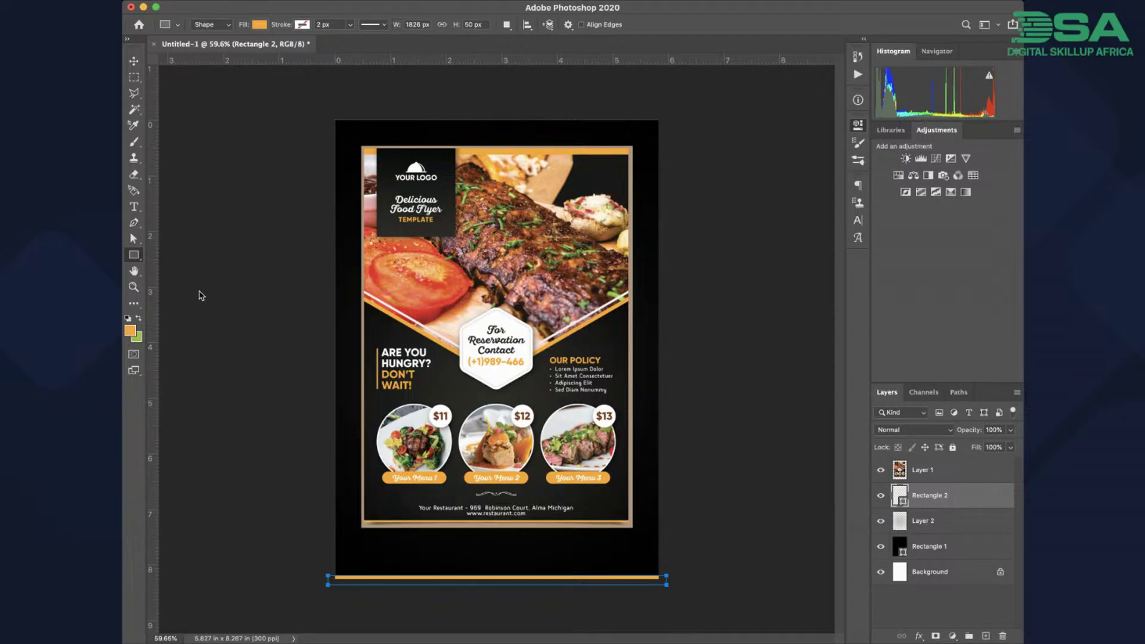
pyautogui.click(201, 294)
pyautogui.click(881, 470)
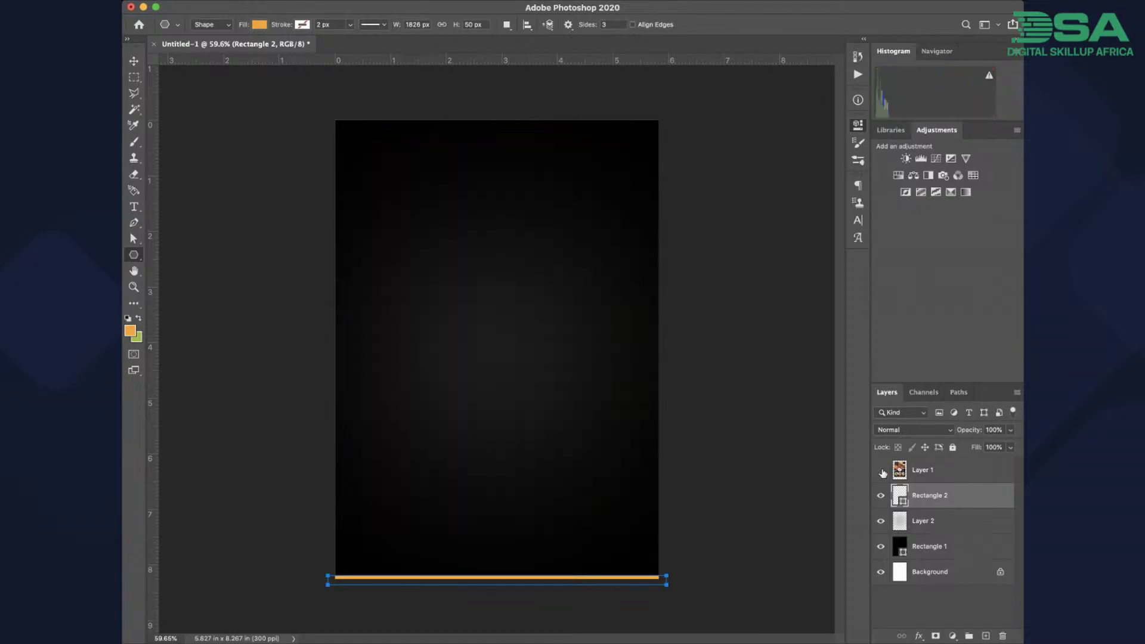
pyautogui.click(961, 474)
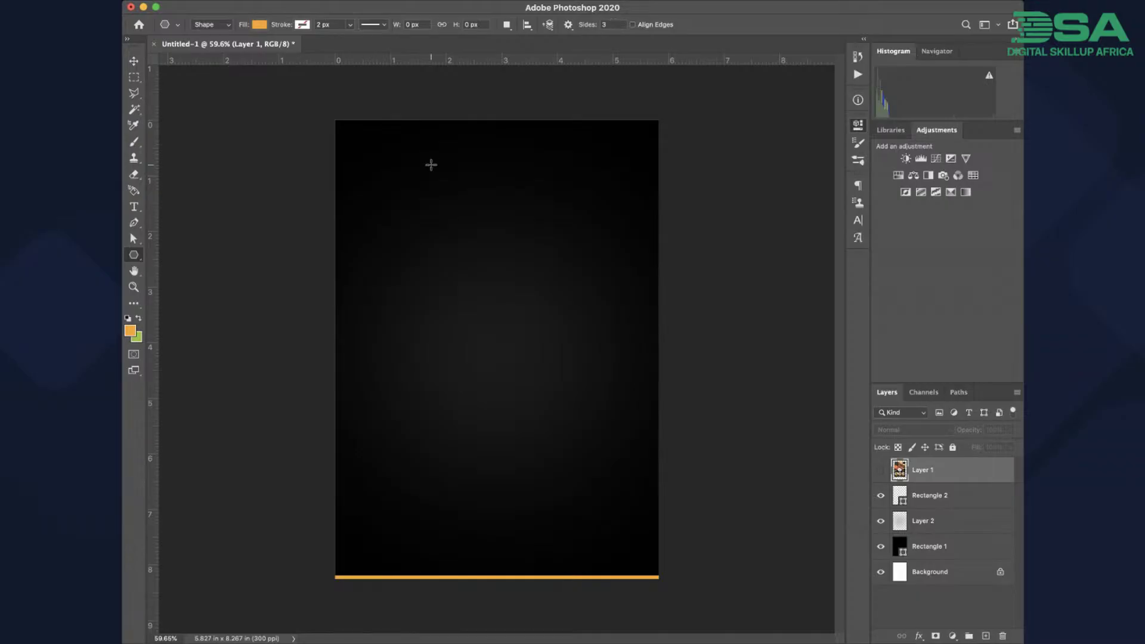
# Try out a triangle and a four-sided polygon in the upper part of the page, undoing each one
pyautogui.moveTo(431, 165)
pyautogui.mouseDown()
pyautogui.moveTo(451, 199)
pyautogui.moveTo(394, 196)
pyautogui.moveTo(391, 186)
pyautogui.mouseUp()
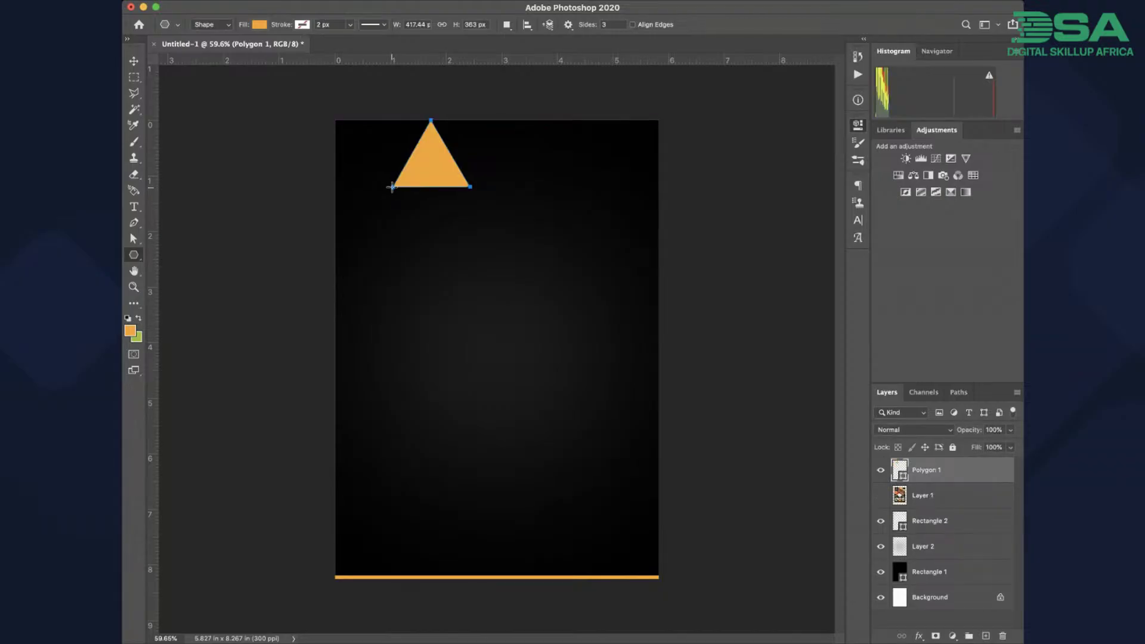
pyautogui.press('super+z')
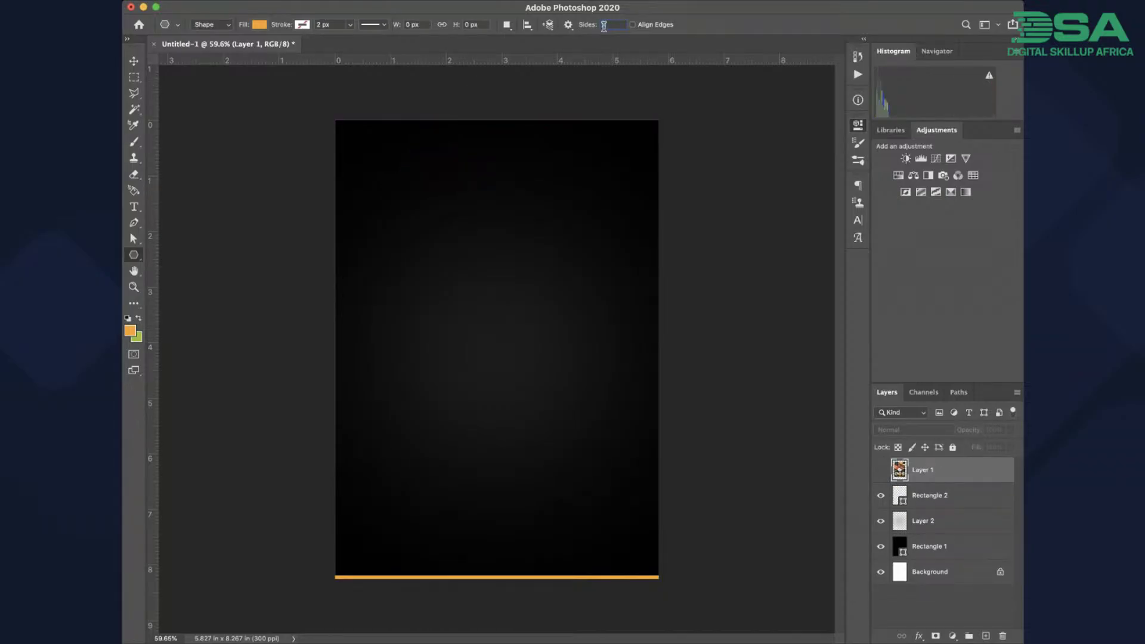
pyautogui.write('4')
pyautogui.moveTo(430, 203); pyautogui.dragTo(467, 241)
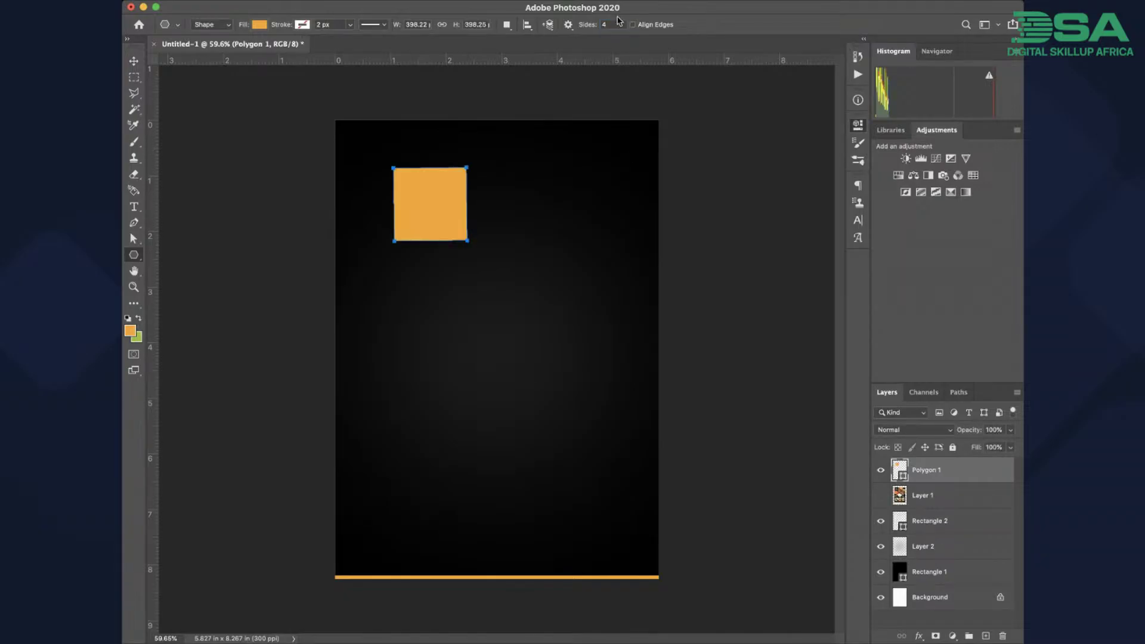
pyautogui.press('super+z')
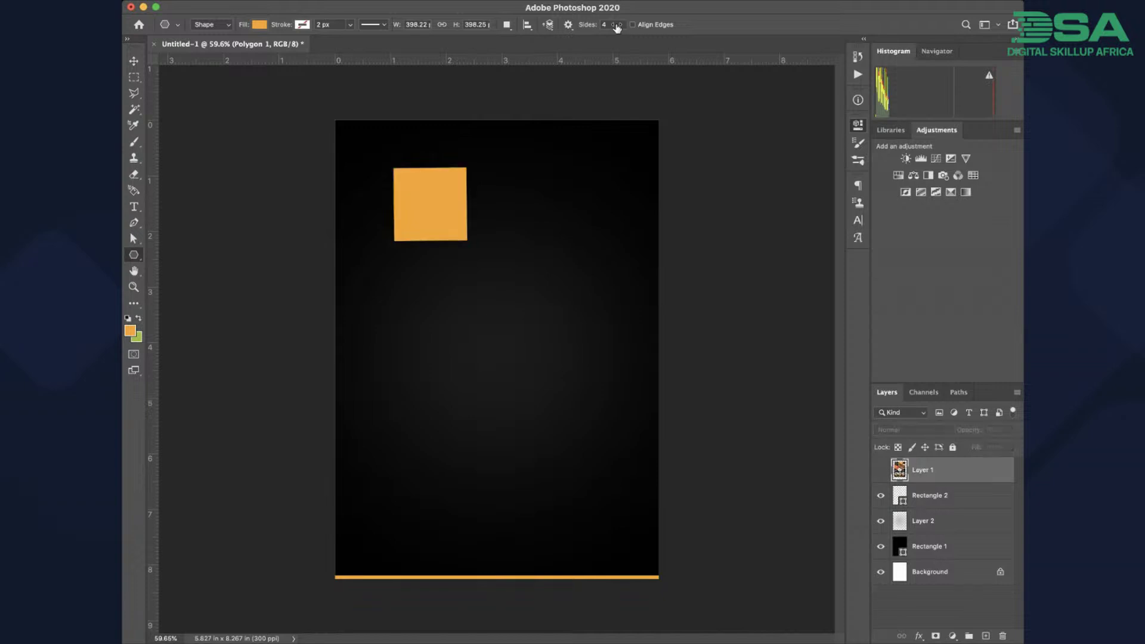
# Try out a five-sided and a six-sided polygon in the upper part of the page, removing each one
pyautogui.write('5')
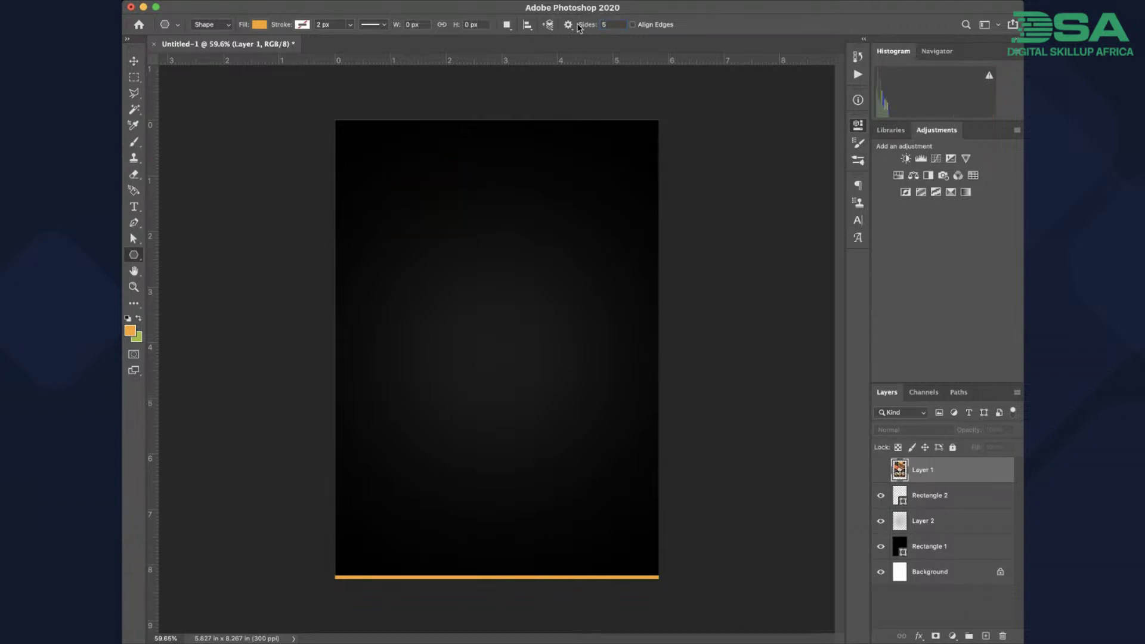
pyautogui.moveTo(459, 201); pyautogui.dragTo(506, 188)
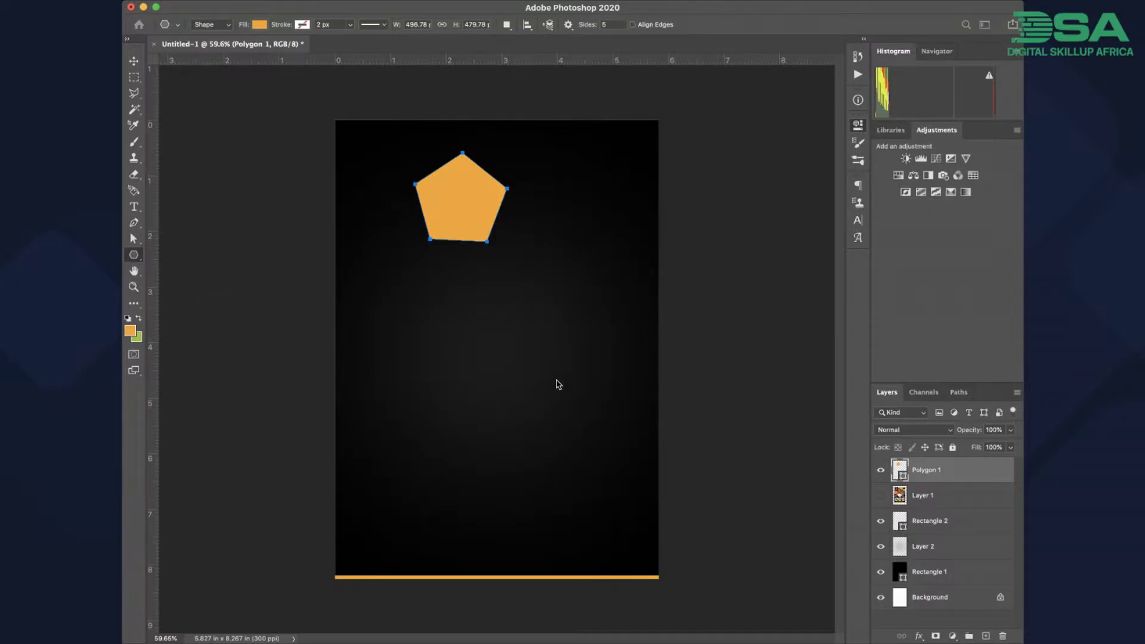
pyautogui.press('BackSpace')
pyautogui.moveTo(612, 24); pyautogui.dragTo(513, 17)
pyautogui.write('6')
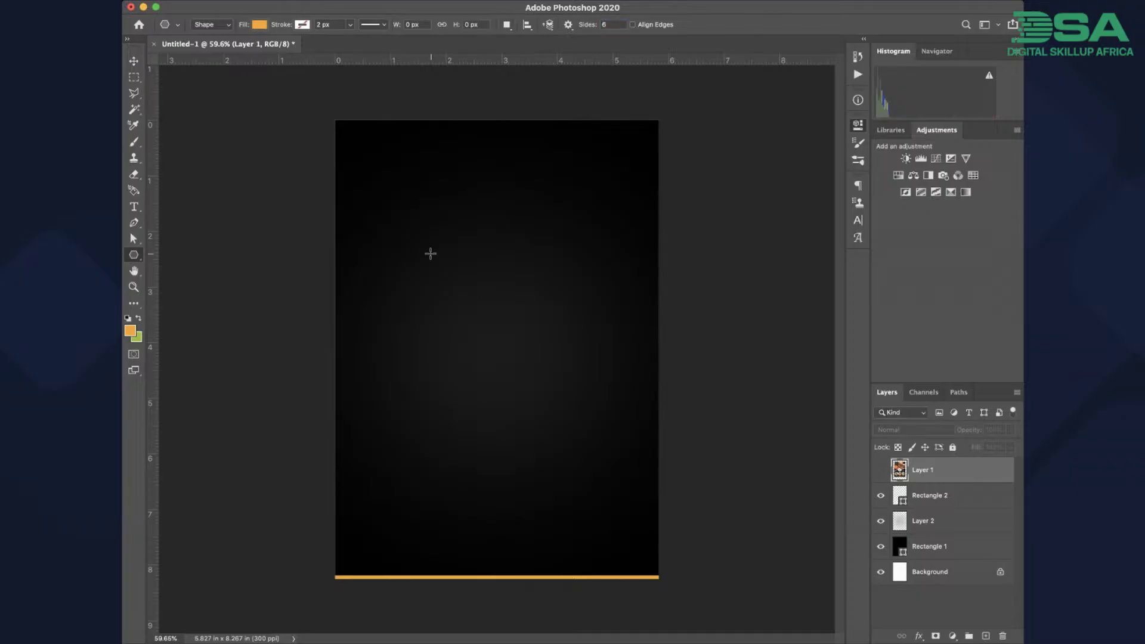
pyautogui.moveTo(427, 239); pyautogui.dragTo(493, 278)
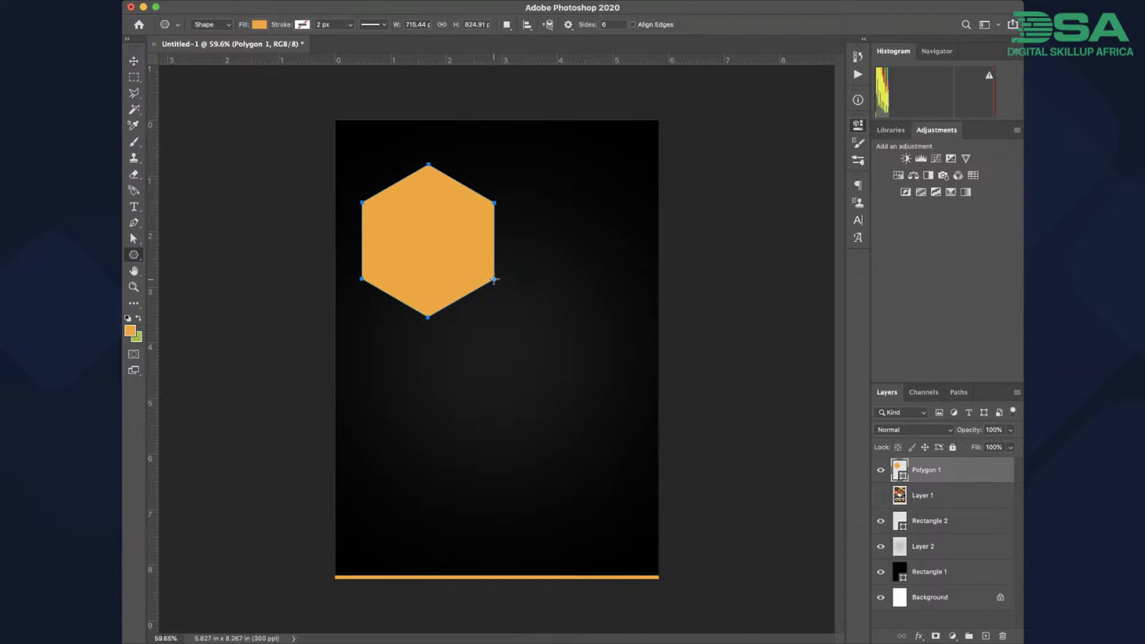
pyautogui.press('super+z')
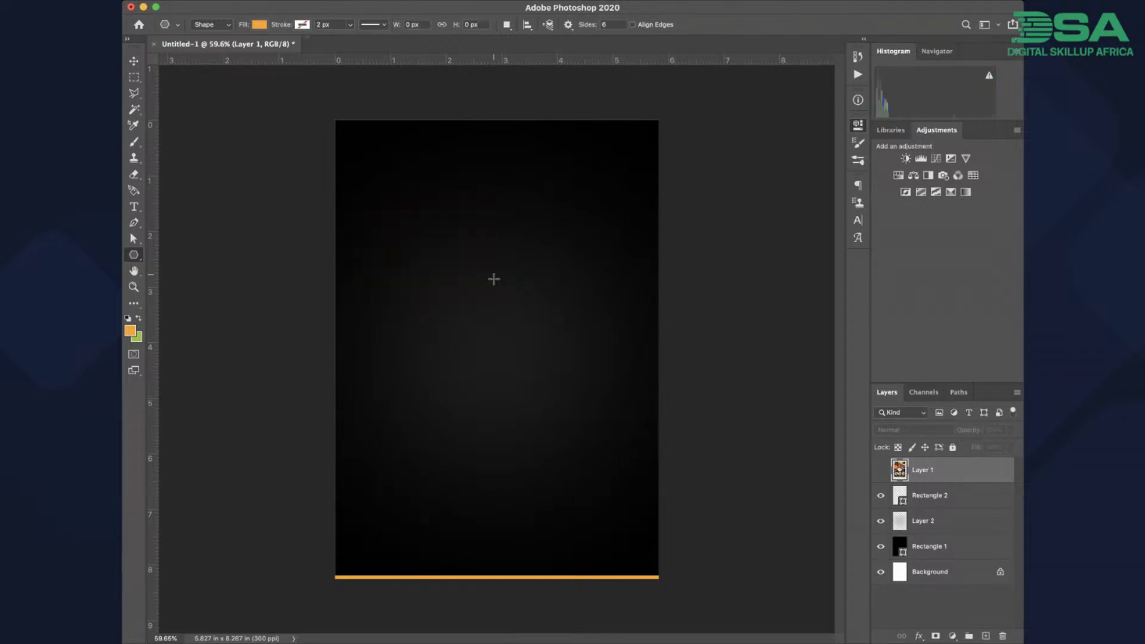
# Try out a seven-sided and an eight-sided polygon on the page, then delete both shapes
pyautogui.moveTo(621, 24); pyautogui.dragTo(560, 24)
pyautogui.write('7')
pyautogui.moveTo(448, 195); pyautogui.dragTo(501, 232)
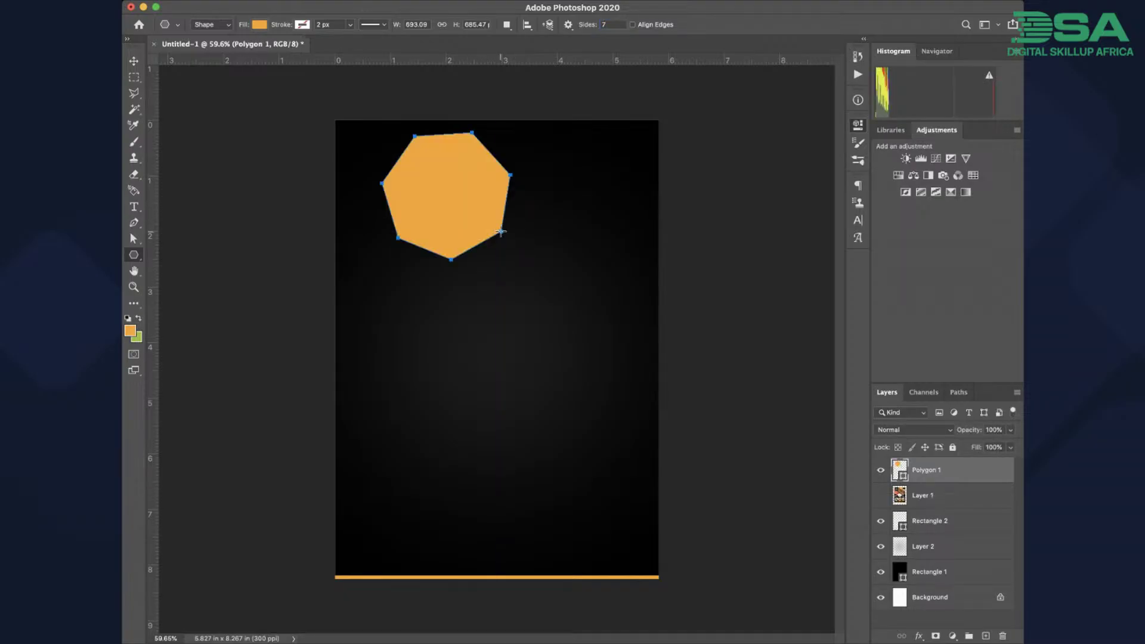
pyautogui.moveTo(616, 24); pyautogui.dragTo(593, 25)
pyautogui.write('8')
pyautogui.moveTo(472, 331); pyautogui.dragTo(511, 366)
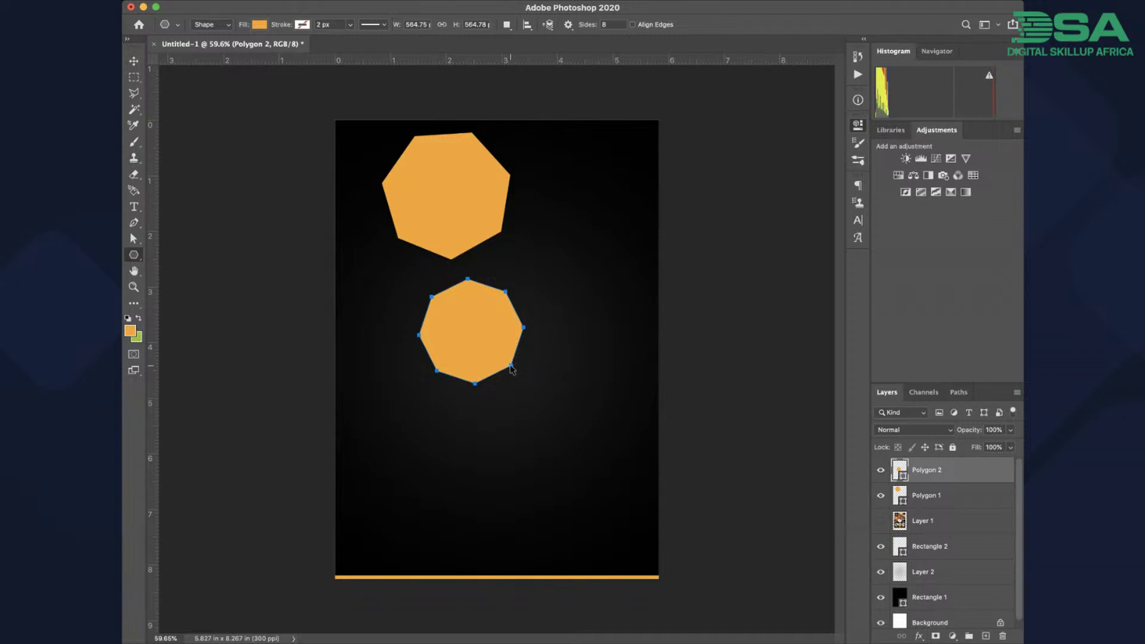
pyautogui.press('BackSpace')
pyautogui.press('BackSpace')
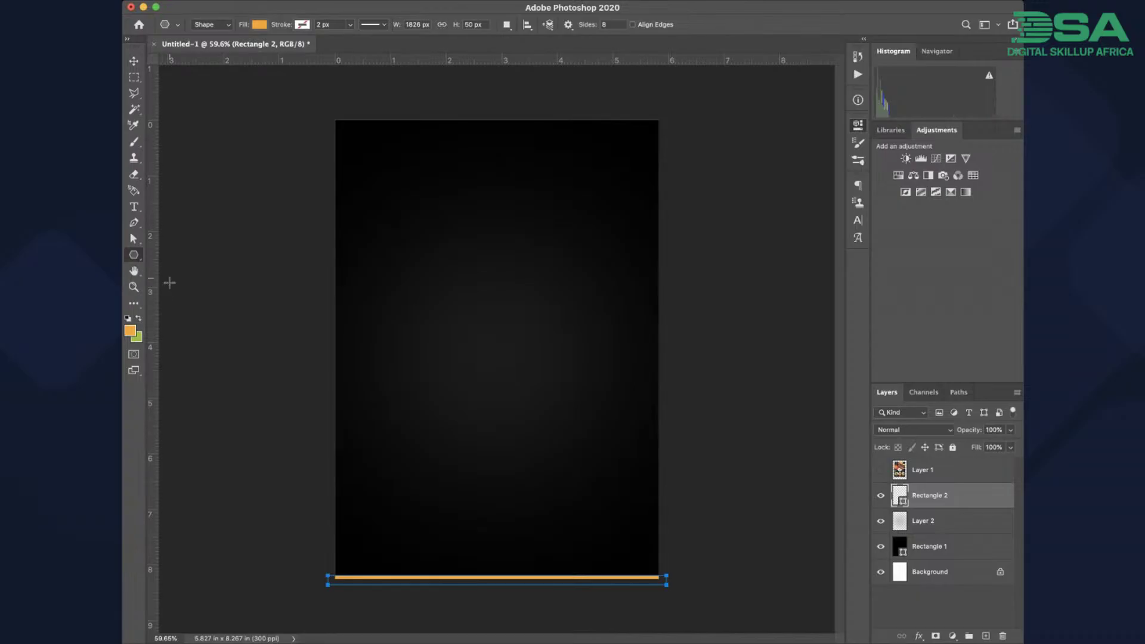
# Set the polygon to 6 sides and briefly show the Layer 1 reference to check its layout
pyautogui.click(612, 25)
pyautogui.write('6')
pyautogui.click(880, 471)
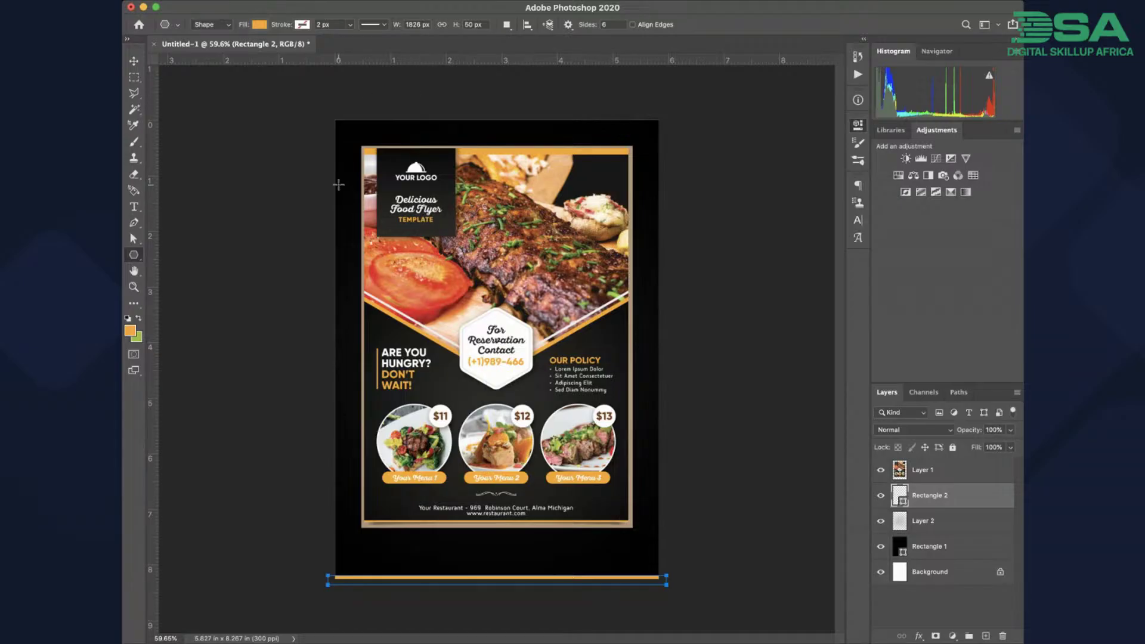
pyautogui.click(881, 471)
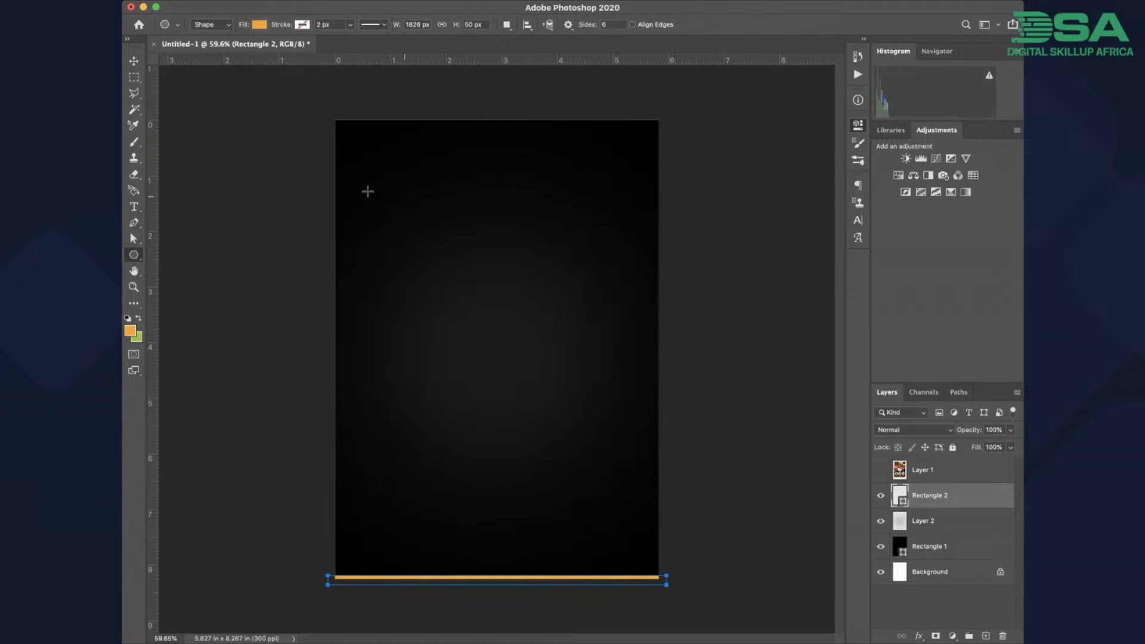
# Add a new layer above Rectangle 2 and draw an orange hexagon on it, horizontally centered in the page's upper part
pyautogui.click(133, 60)
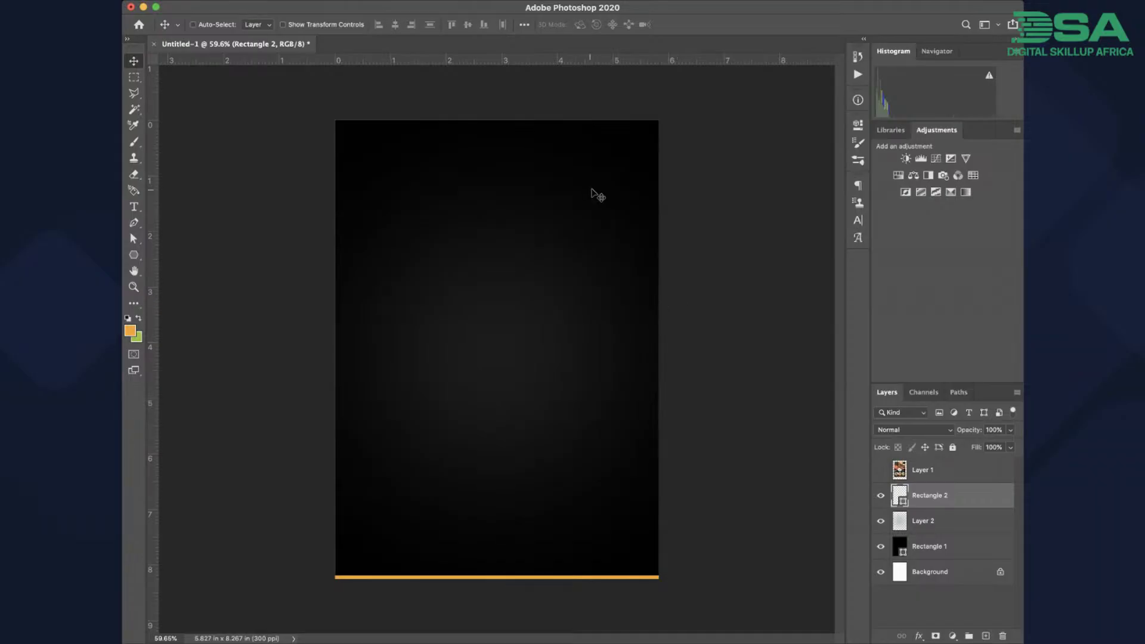
pyautogui.click(134, 255)
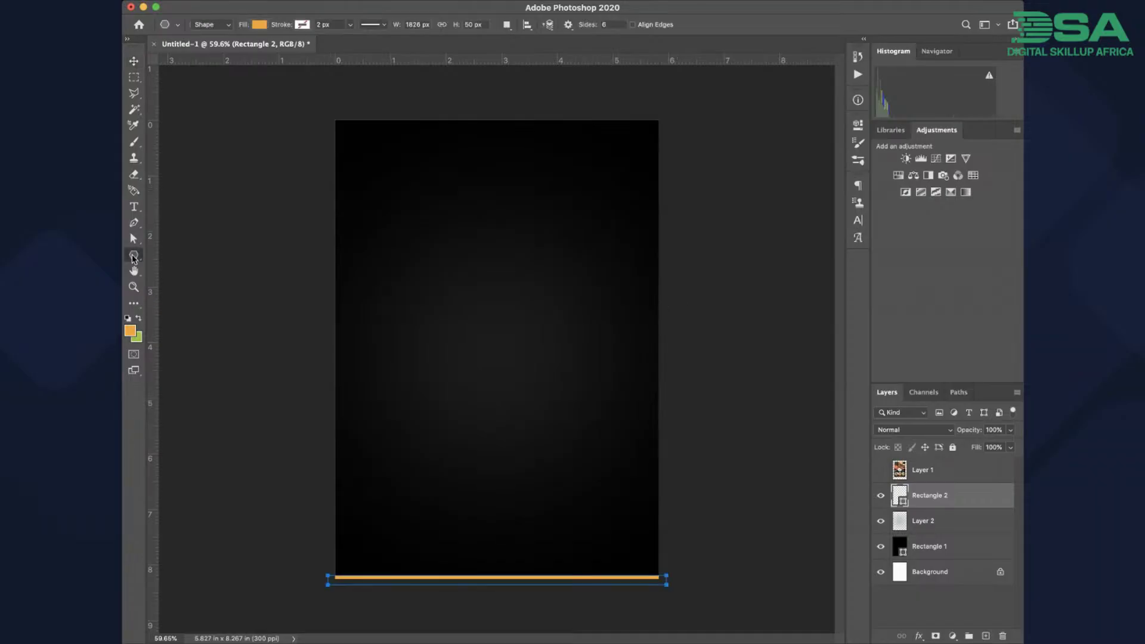
pyautogui.click(986, 636)
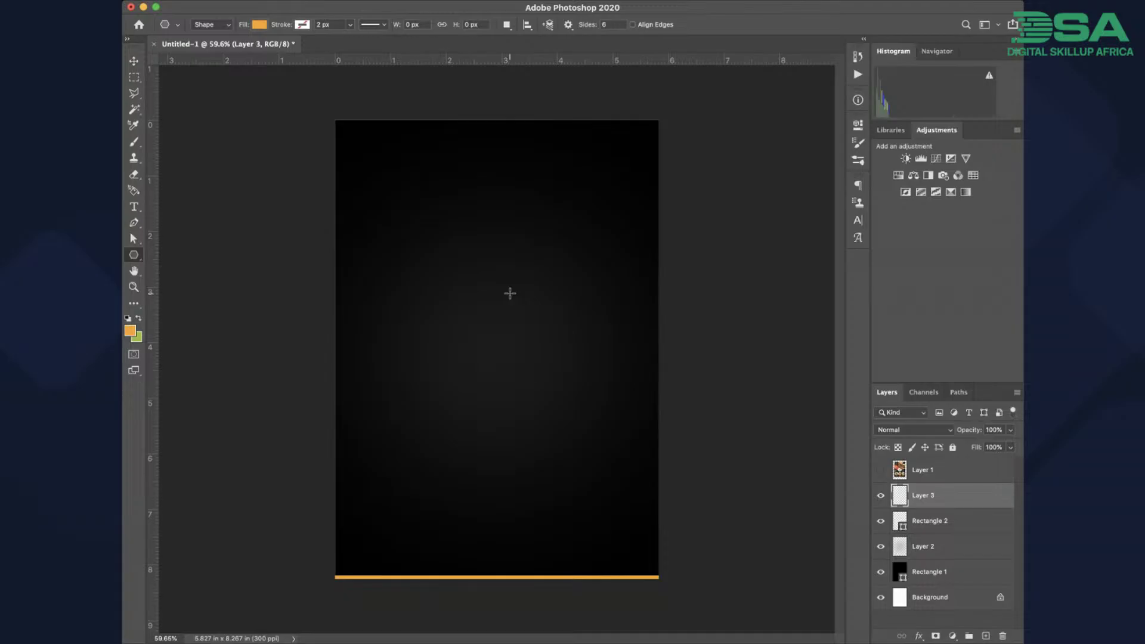
pyautogui.moveTo(345, 96); pyautogui.dragTo(593, 276)
pyautogui.click(135, 61)
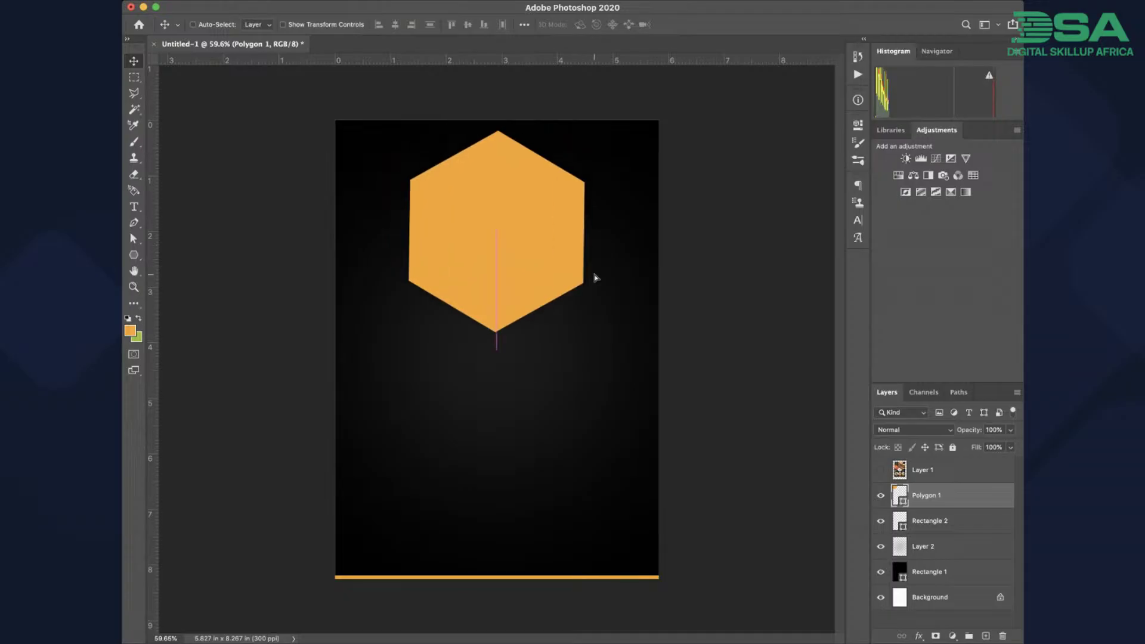
# Scale the hexagon proportionally to 228.45% so it extends beyond the page's top and sides with its lower point centered
pyautogui.press('super+minus')
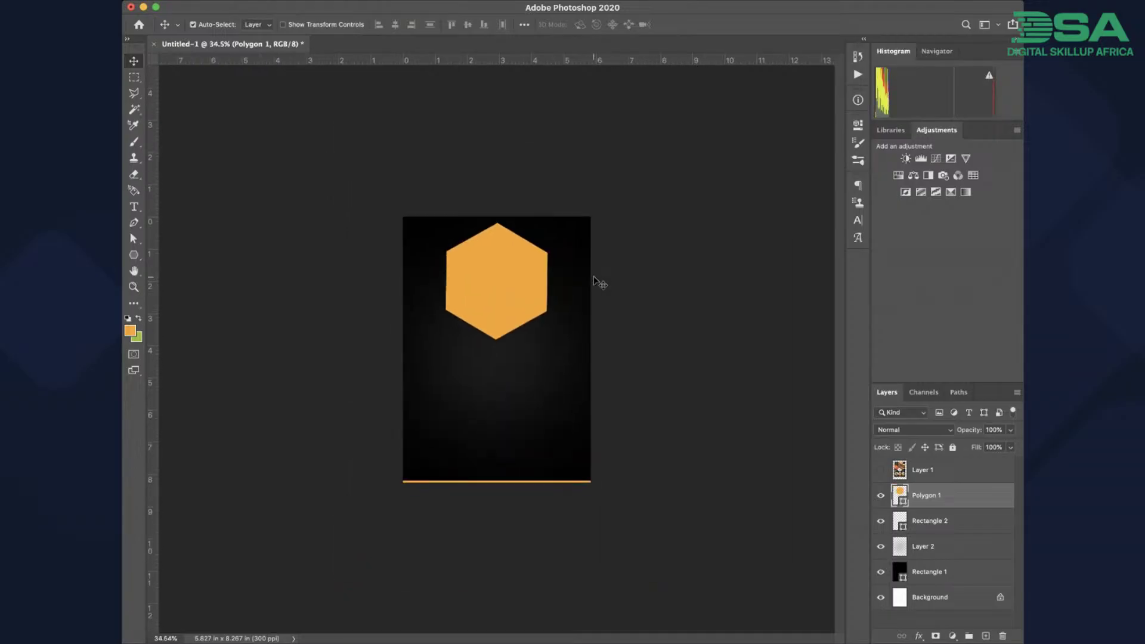
pyautogui.press('super+t')
pyautogui.moveTo(496, 223); pyautogui.dragTo(524, 280)
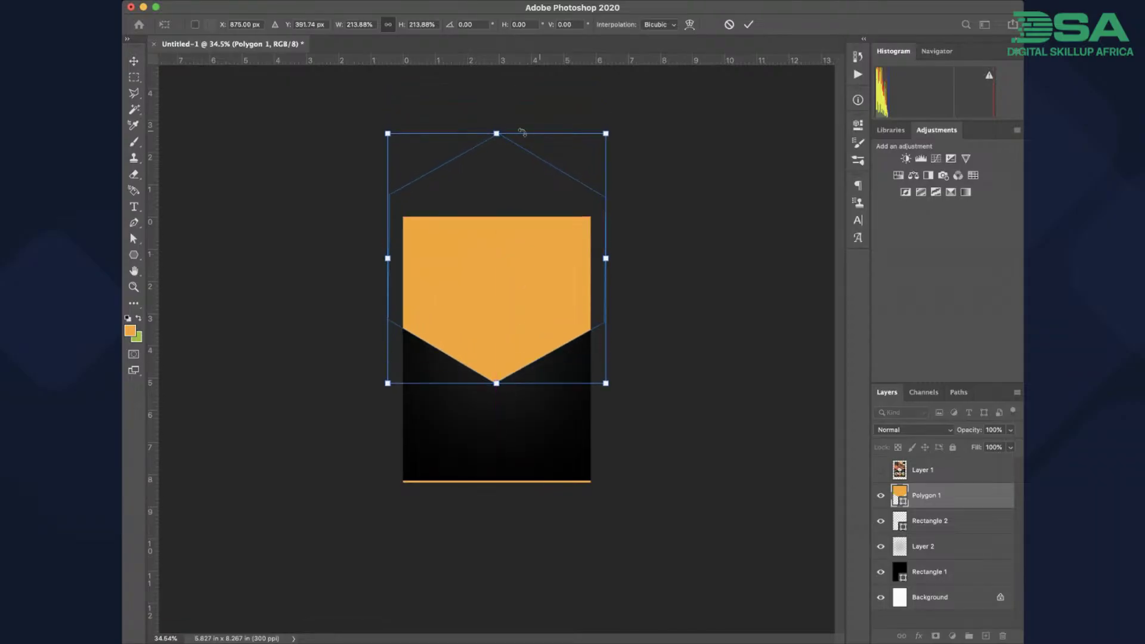
pyautogui.moveTo(496, 133); pyautogui.dragTo(496, 112)
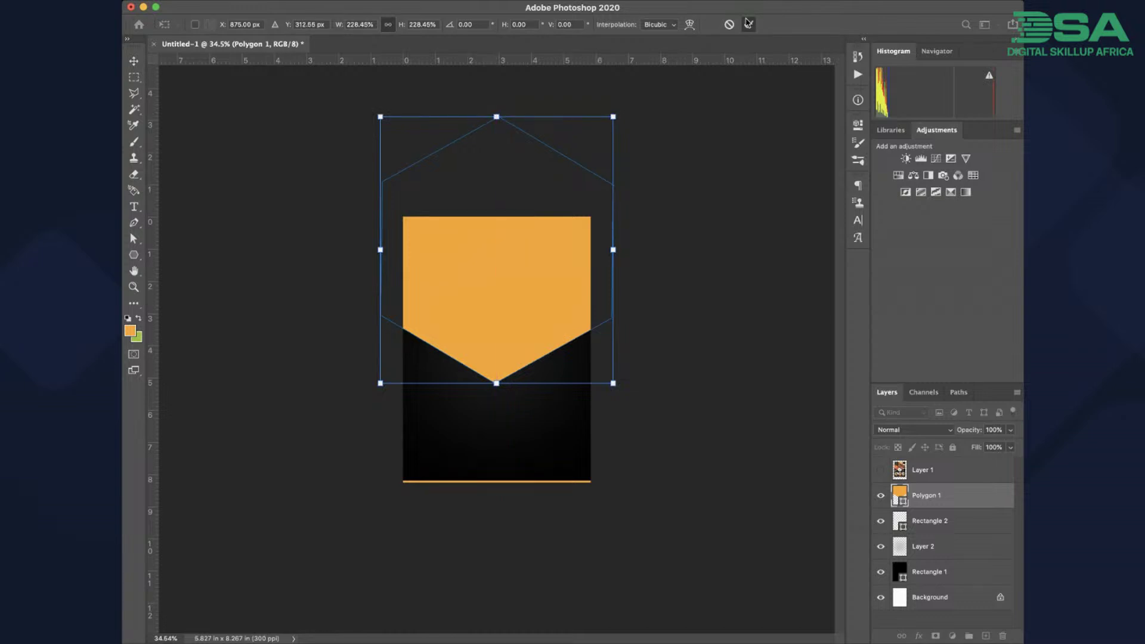
pyautogui.click(748, 24)
# Move the orange hexagon slightly down and flatten it to 87.25% of its height, with its lower point horizontally centered
pyautogui.moveTo(583, 249); pyautogui.dragTo(579, 263)
pyautogui.press('super+t')
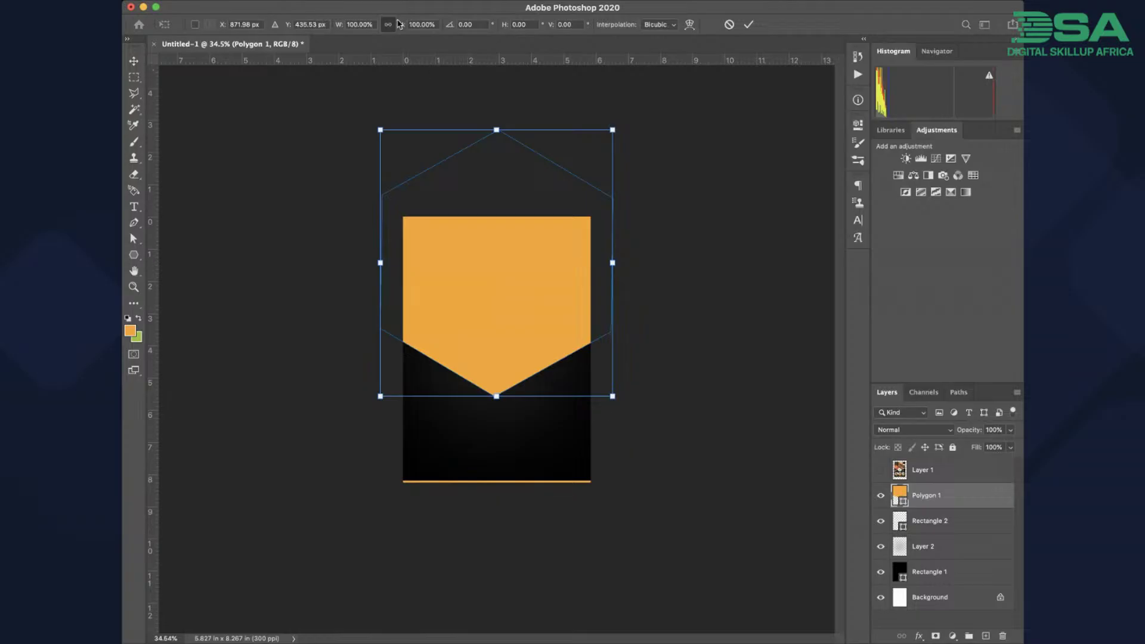
pyautogui.moveTo(496, 396); pyautogui.dragTo(497, 361)
pyautogui.moveTo(511, 296); pyautogui.dragTo(510, 324)
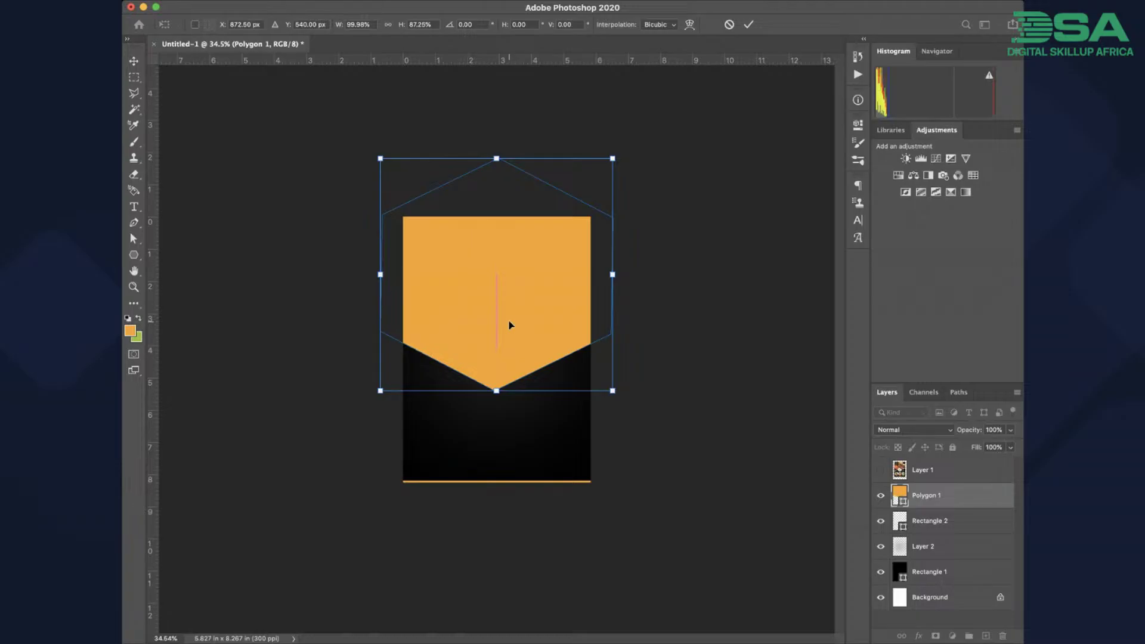
pyautogui.click(752, 27)
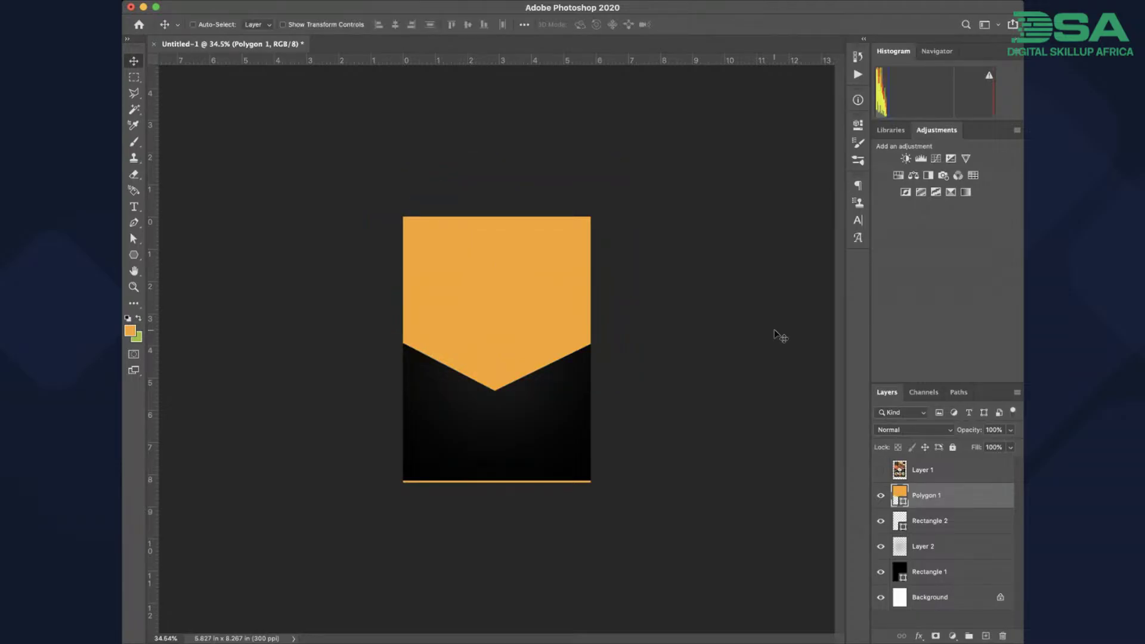
# Briefly show the Layer 1 reference for comparison, then move the orange hexagon slightly up the page
pyautogui.click(881, 471)
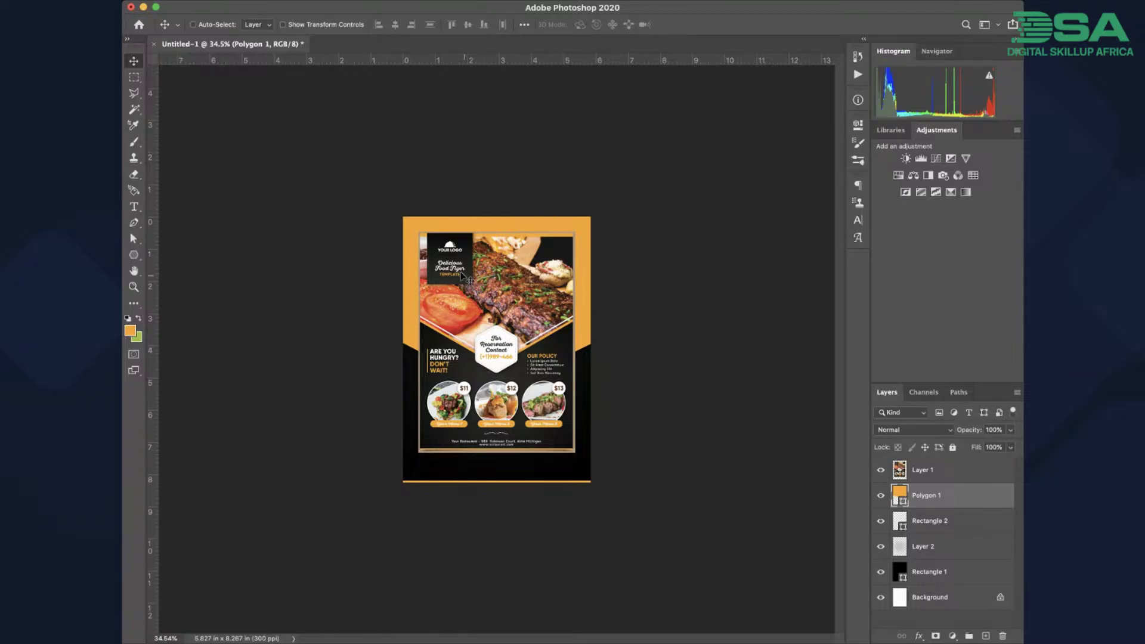
pyautogui.click(880, 471)
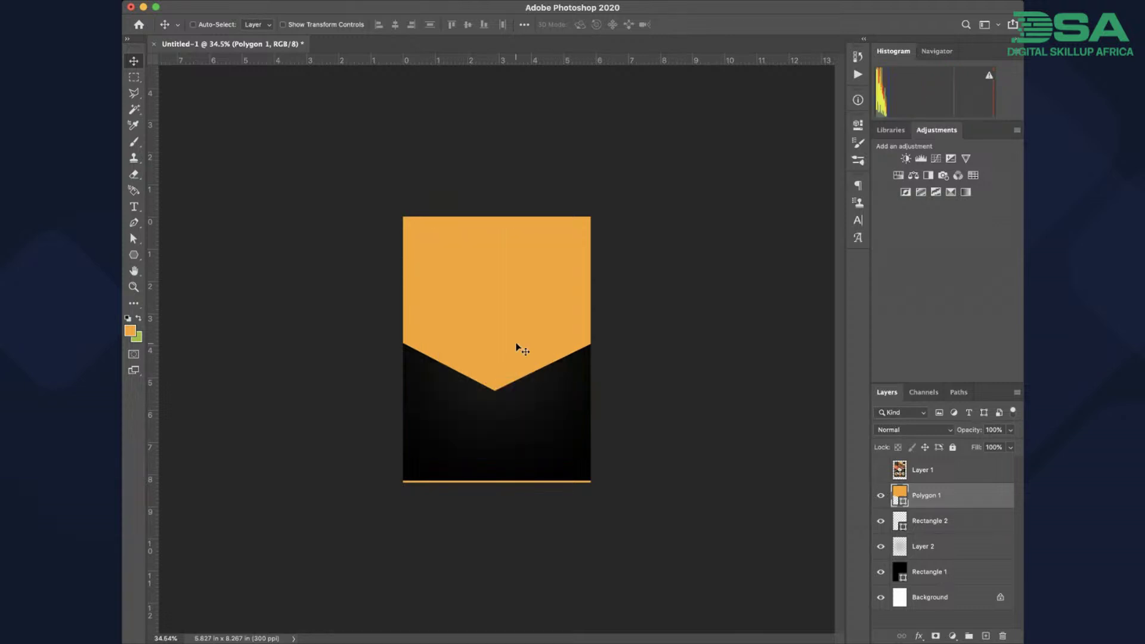
pyautogui.moveTo(517, 347); pyautogui.dragTo(517, 332)
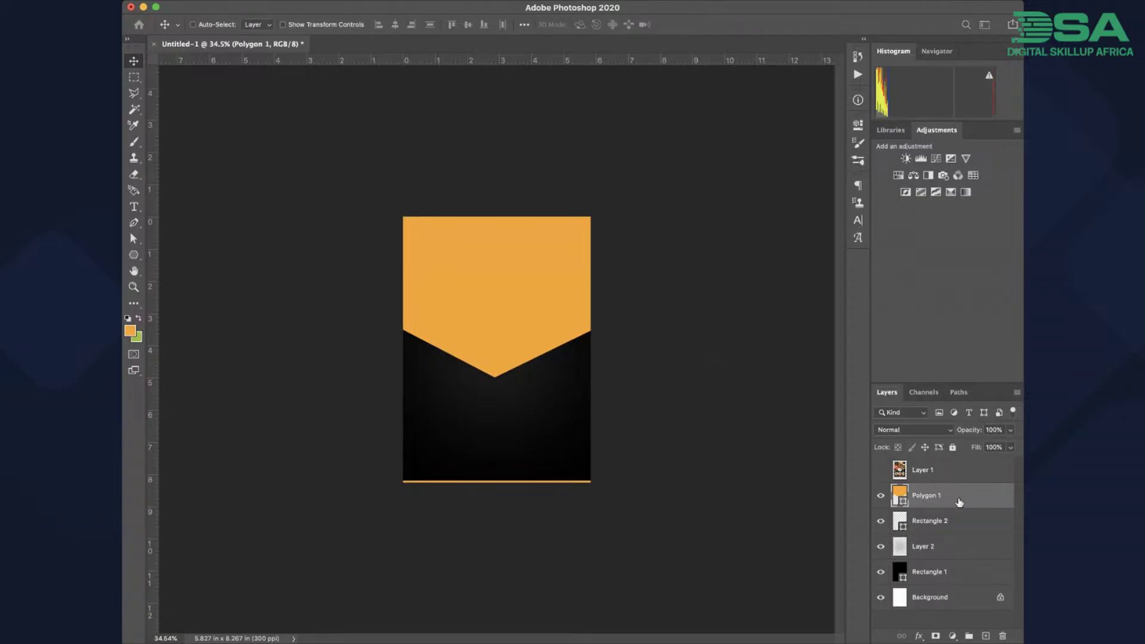
# Duplicate the Polygon 1 layer and apply a white Color Overlay effect to the copy
pyautogui.press('super+j')
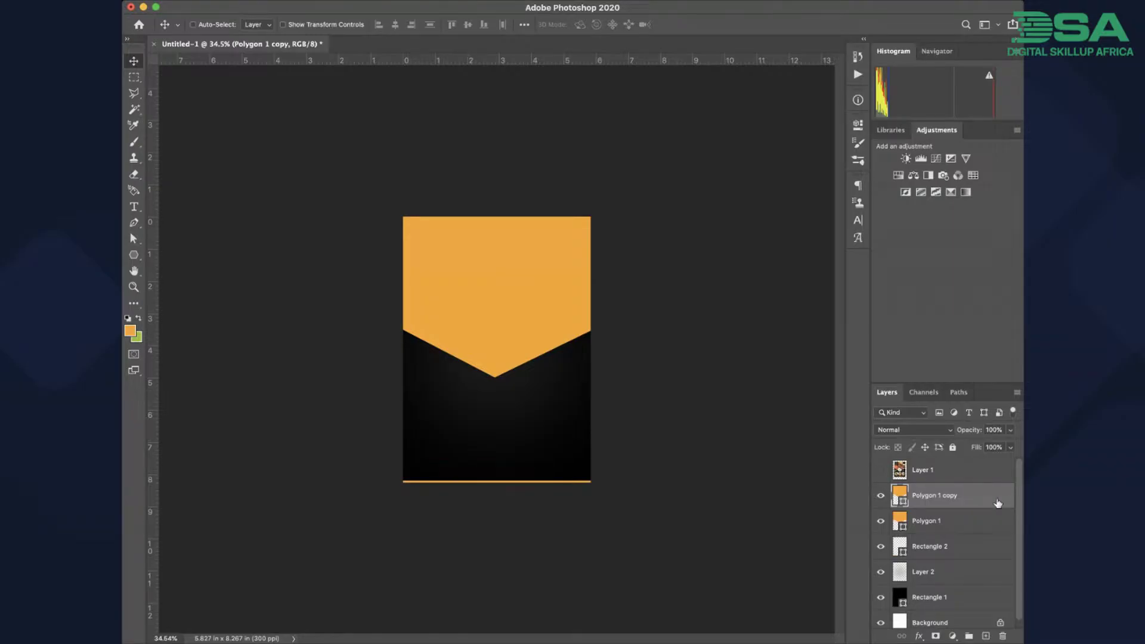
pyautogui.press('h')
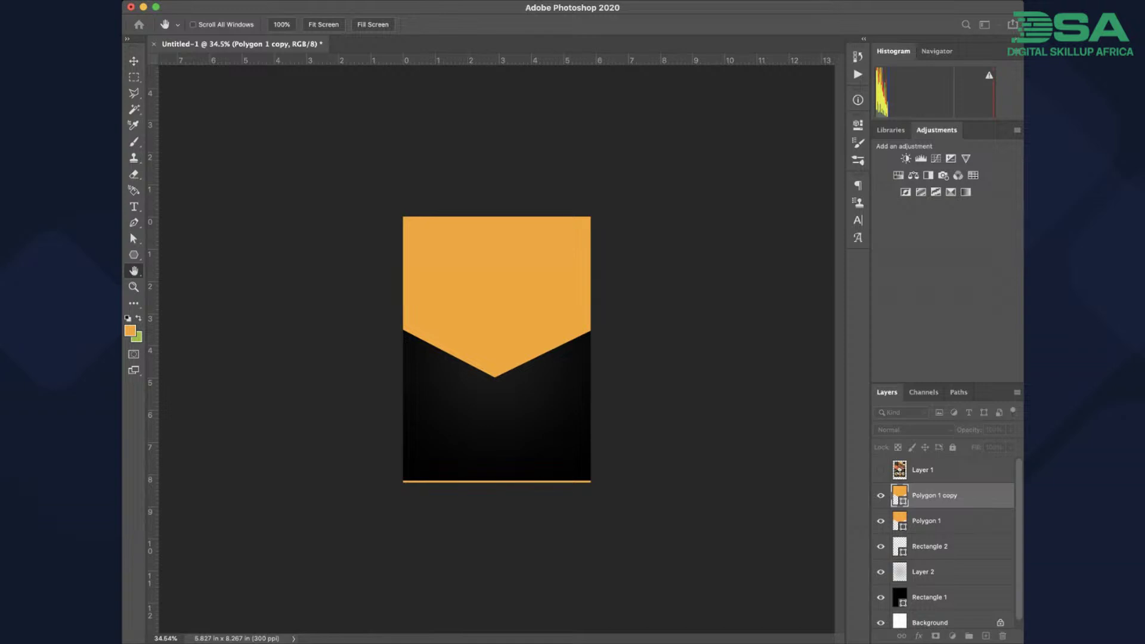
pyautogui.press('v')
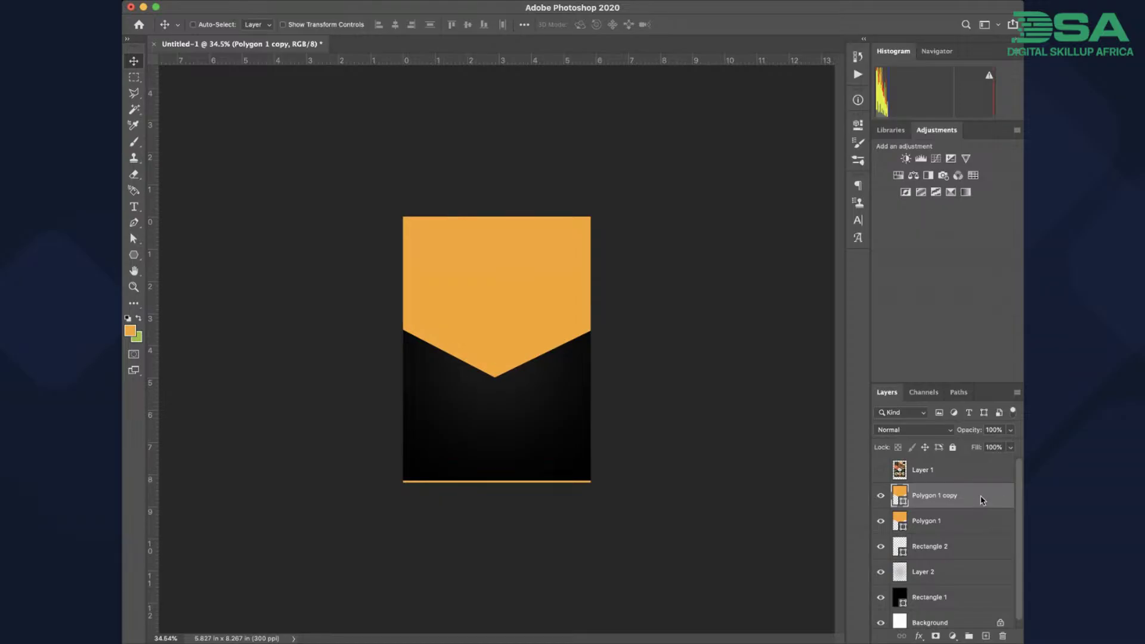
pyautogui.click(882, 35)
pyautogui.click(669, 198)
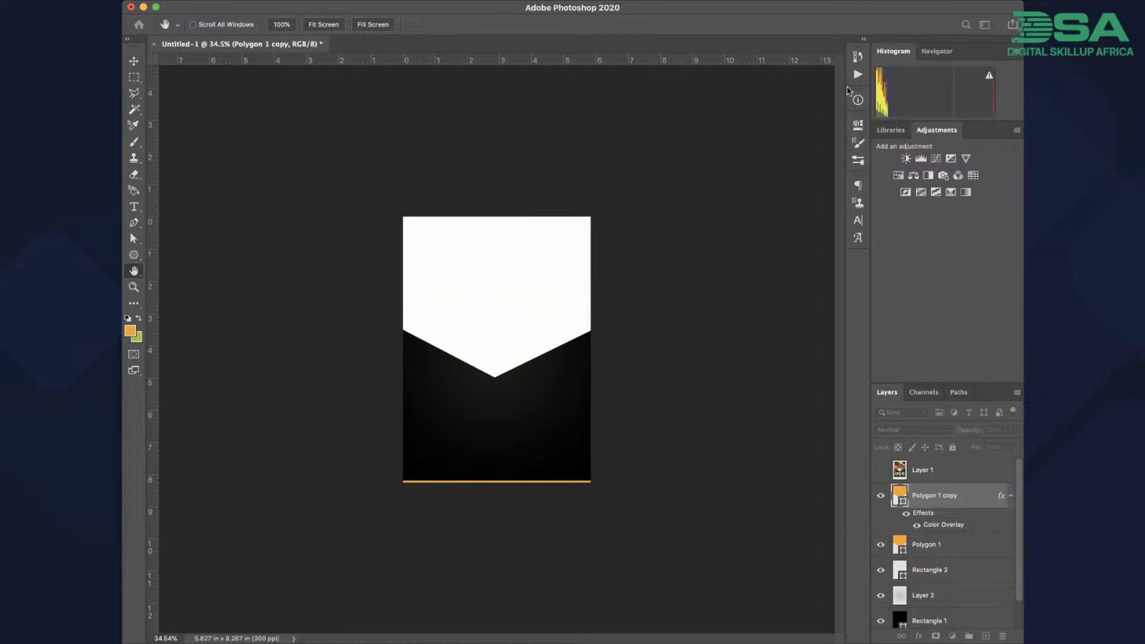
pyautogui.click(1009, 64)
# Nudge the white hexagon copy straight up to expose a thin orange V-shaped band, and compare it with the Layer 1 reference
pyautogui.moveTo(490, 353); pyautogui.dragTo(492, 349)
pyautogui.press('Up')
pyautogui.press('Up')
pyautogui.press('Up')
pyautogui.press('Up')
pyautogui.press('Up')
pyautogui.press('Up')
pyautogui.press('Up')
pyautogui.press('Up')
pyautogui.press('Up')
pyautogui.press('Up')
pyautogui.press('Up')
pyautogui.press('Up')
pyautogui.press('Up')
pyautogui.press('Up')
pyautogui.press('Up')
pyautogui.press('Up')
pyautogui.press('Up')
pyautogui.press('Up')
pyautogui.press('Up')
pyautogui.press('Up')
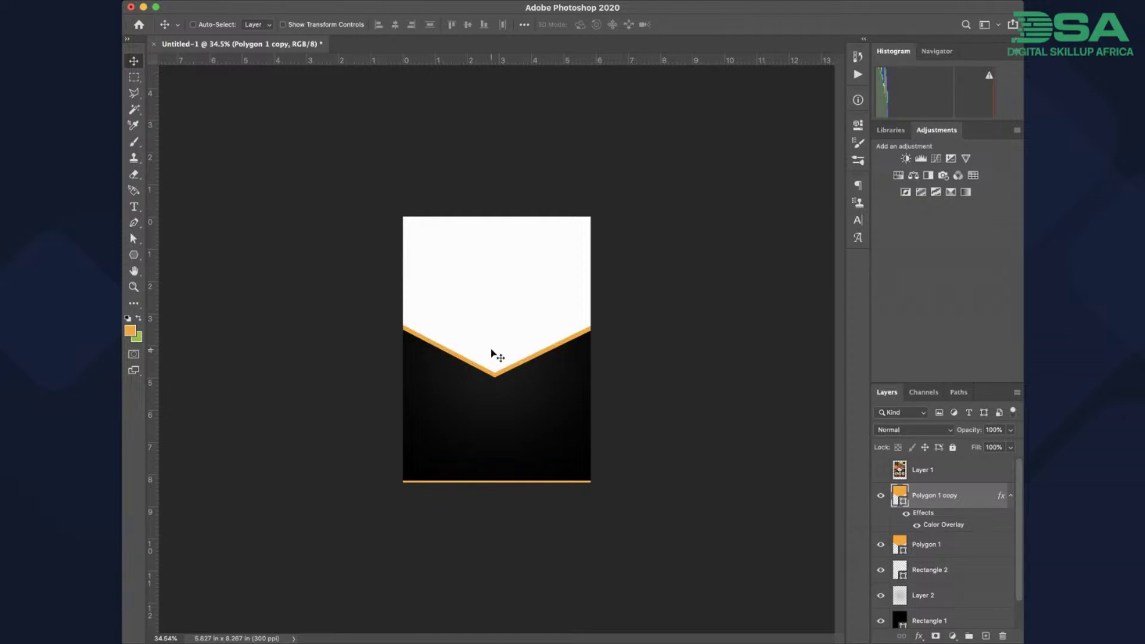
pyautogui.press('Up')
pyautogui.press('Up')
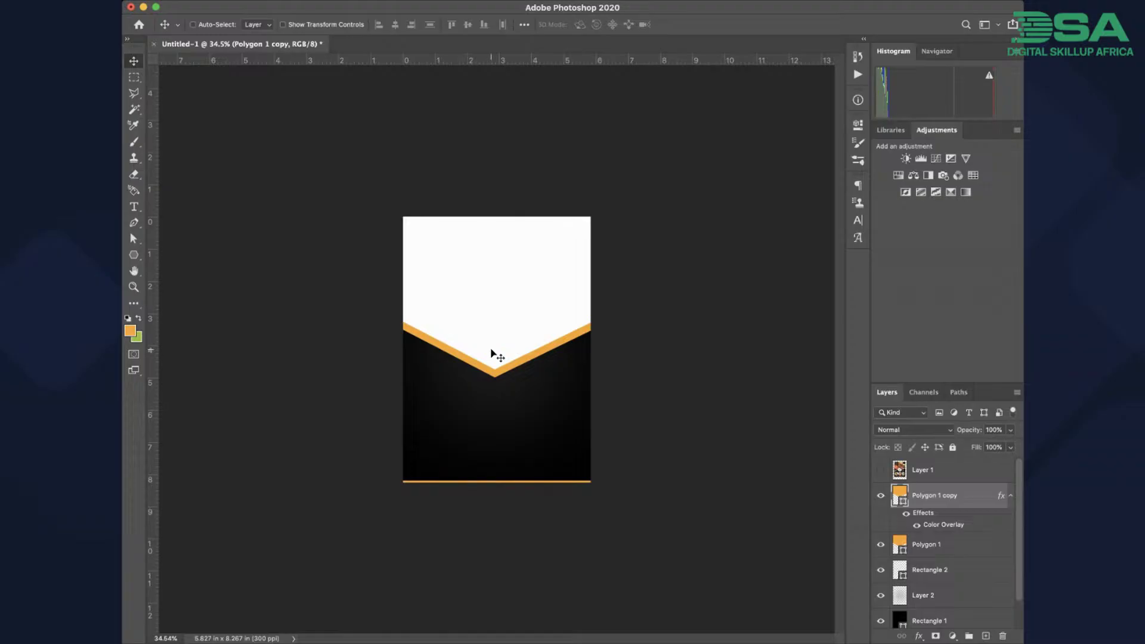
pyautogui.click(880, 470)
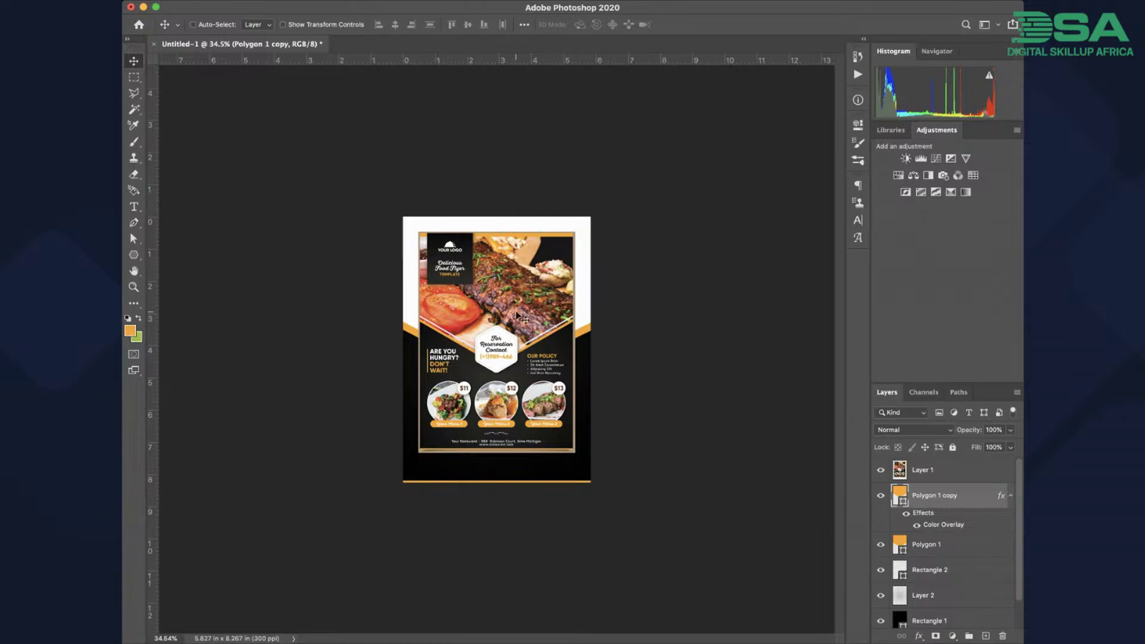
pyautogui.click(881, 471)
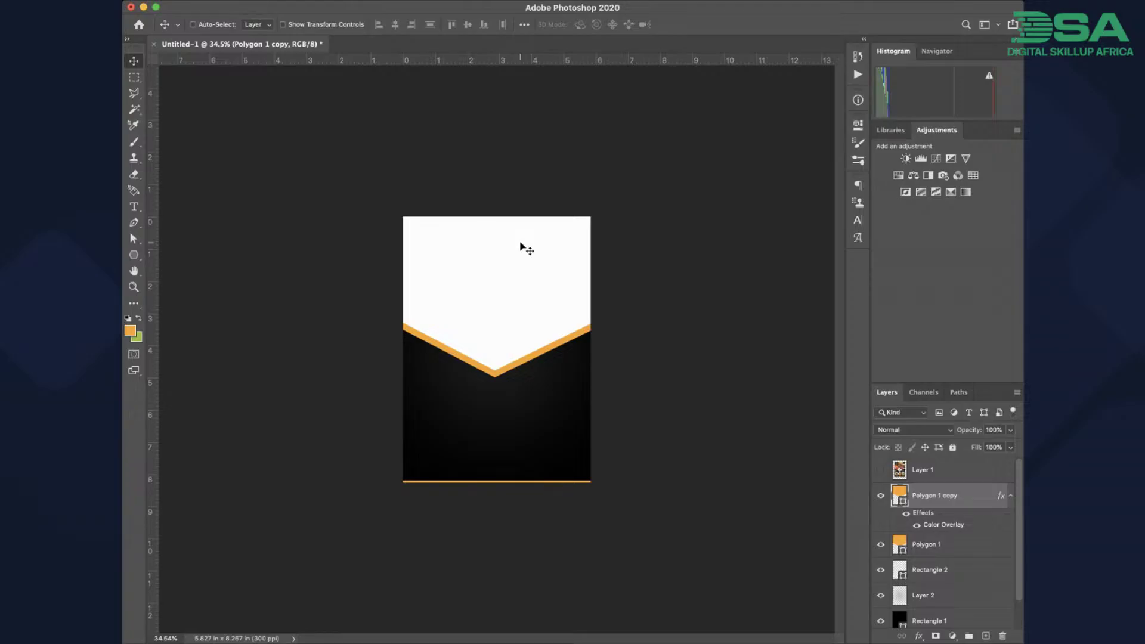
# Rasterize the layer style of Polygon 1 copy and check the result by toggling the layer's visibility
pyautogui.click(1011, 496)
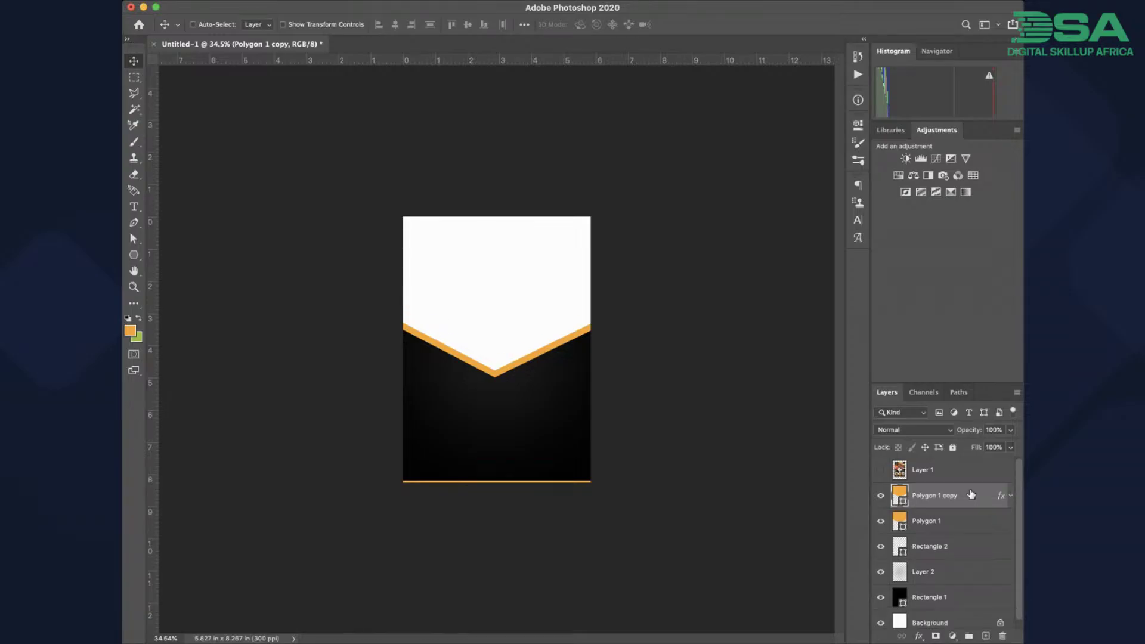
pyautogui.click(846, 251)
pyautogui.click(882, 496)
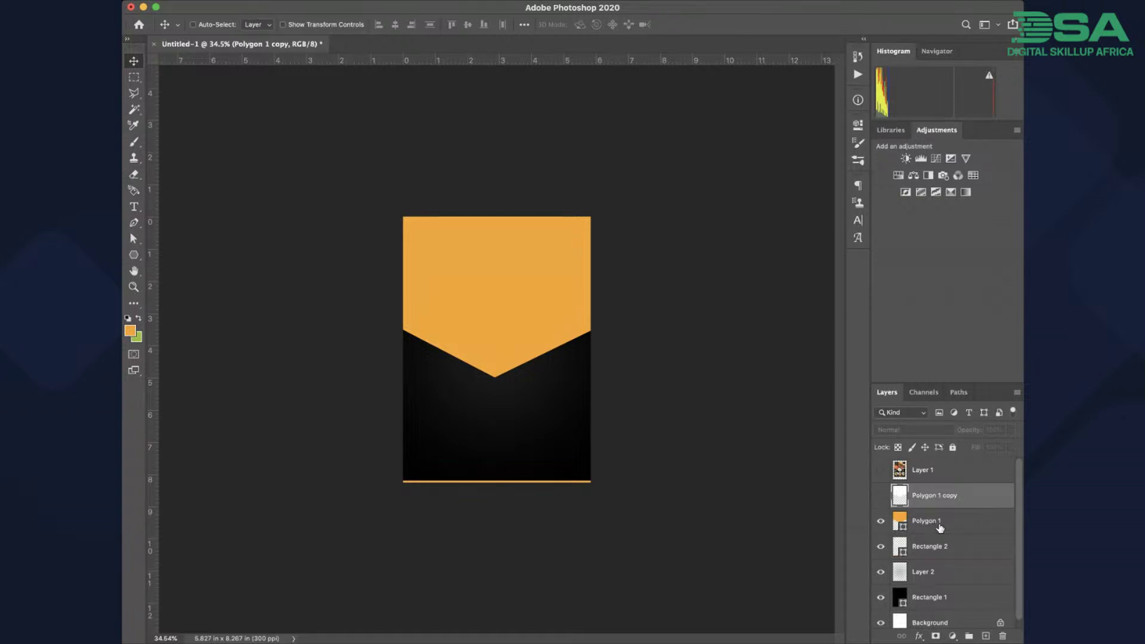
pyautogui.click(878, 502)
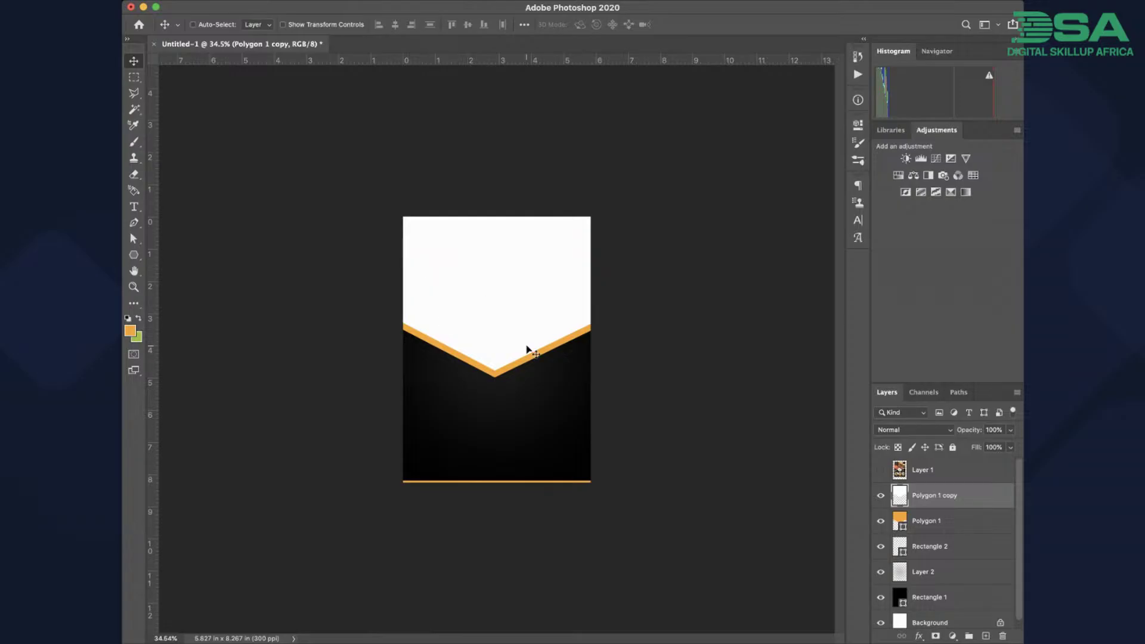
# Show the Layer 1 reference and examine closely the white and orange lines along the food photo's V-shaped lower edge
pyautogui.click(881, 471)
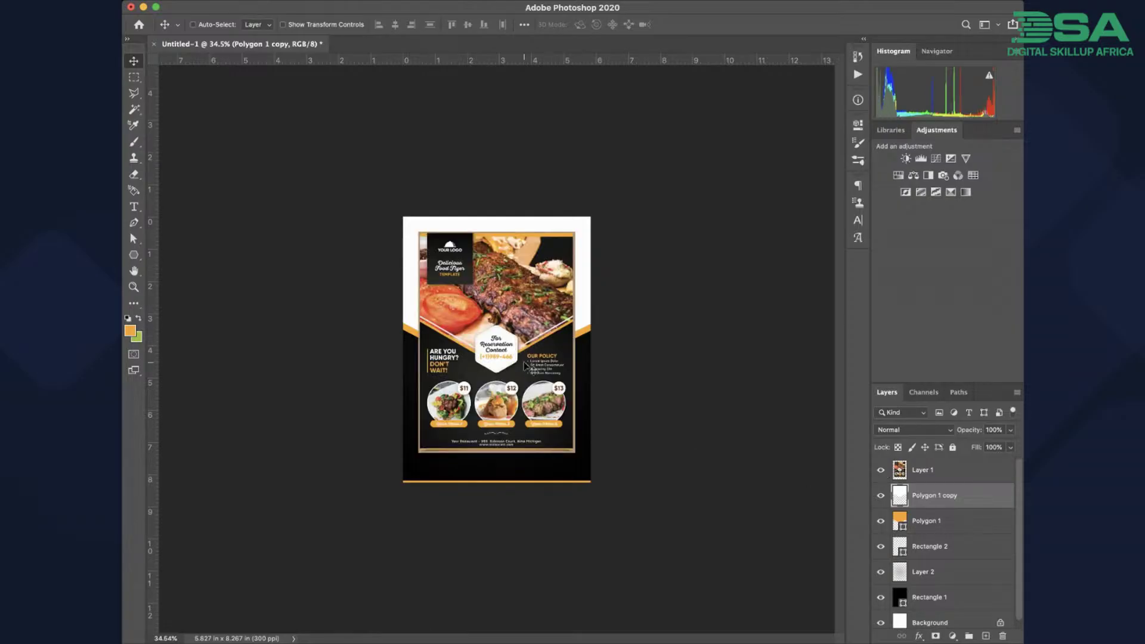
pyautogui.scroll(5, 525, 365)
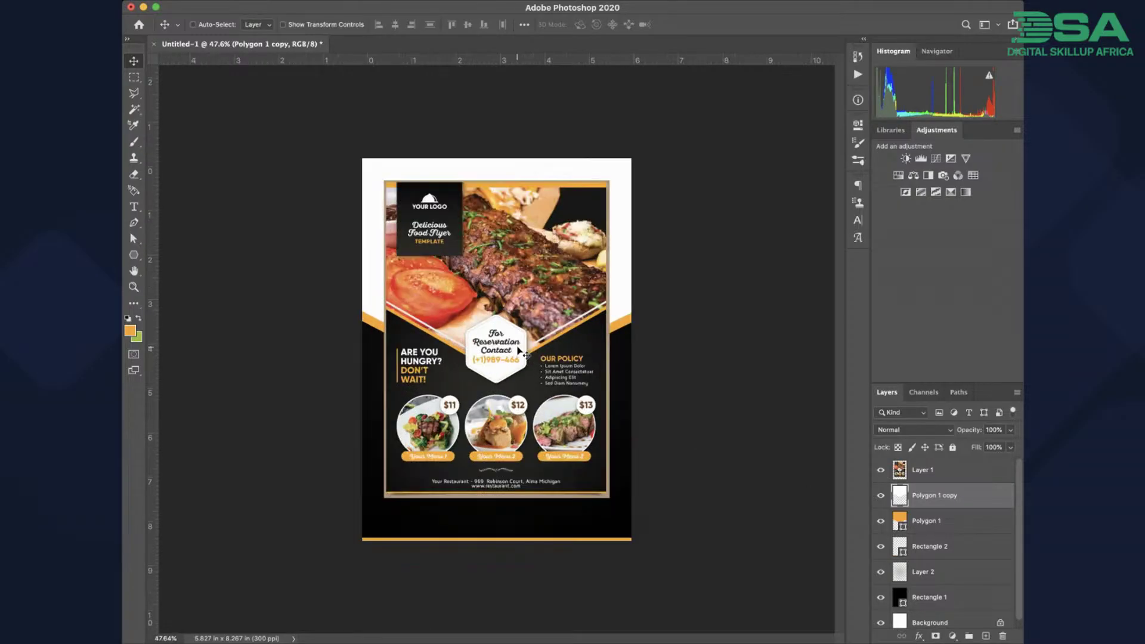
pyautogui.scroll(1, 517, 328)
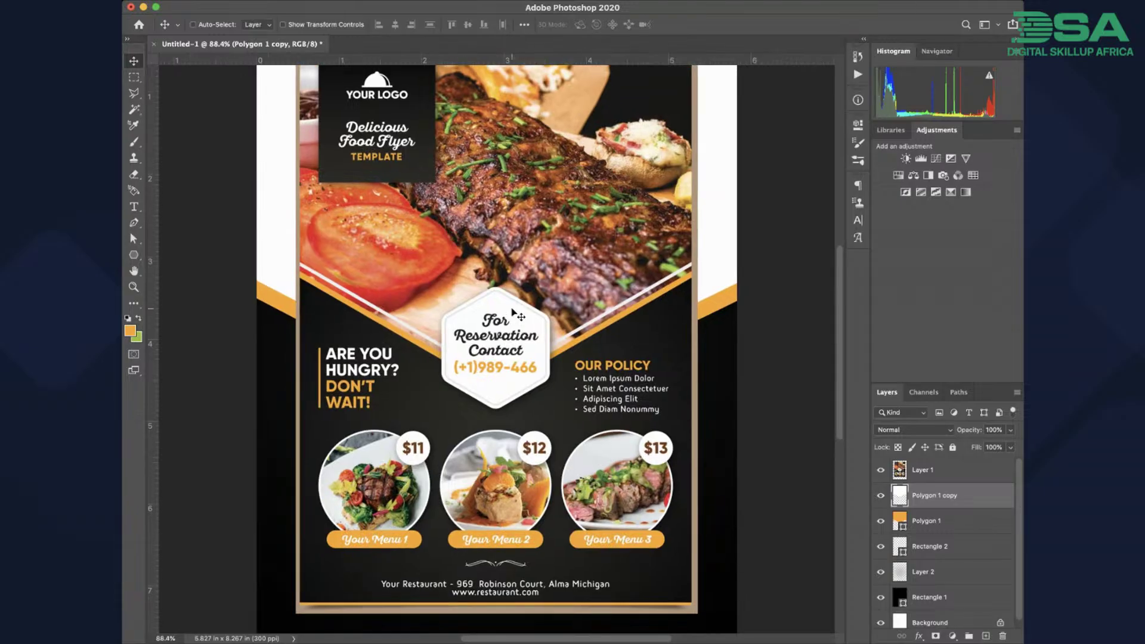
pyautogui.scroll(3, 514, 315)
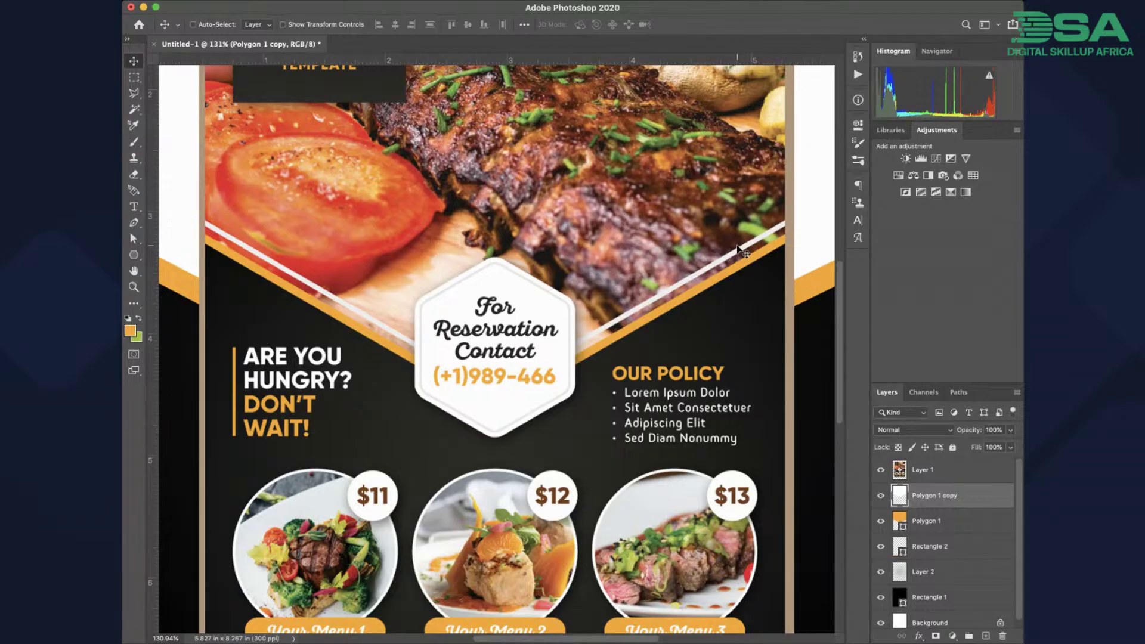
pyautogui.press('super+0')
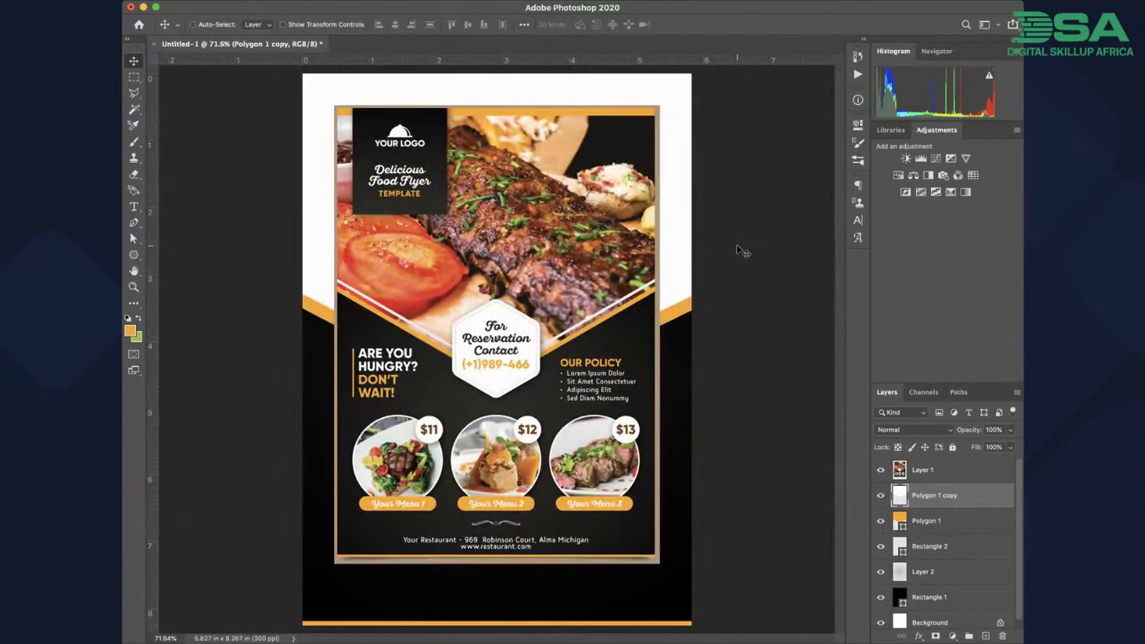
pyautogui.scroll(-2, 737, 247)
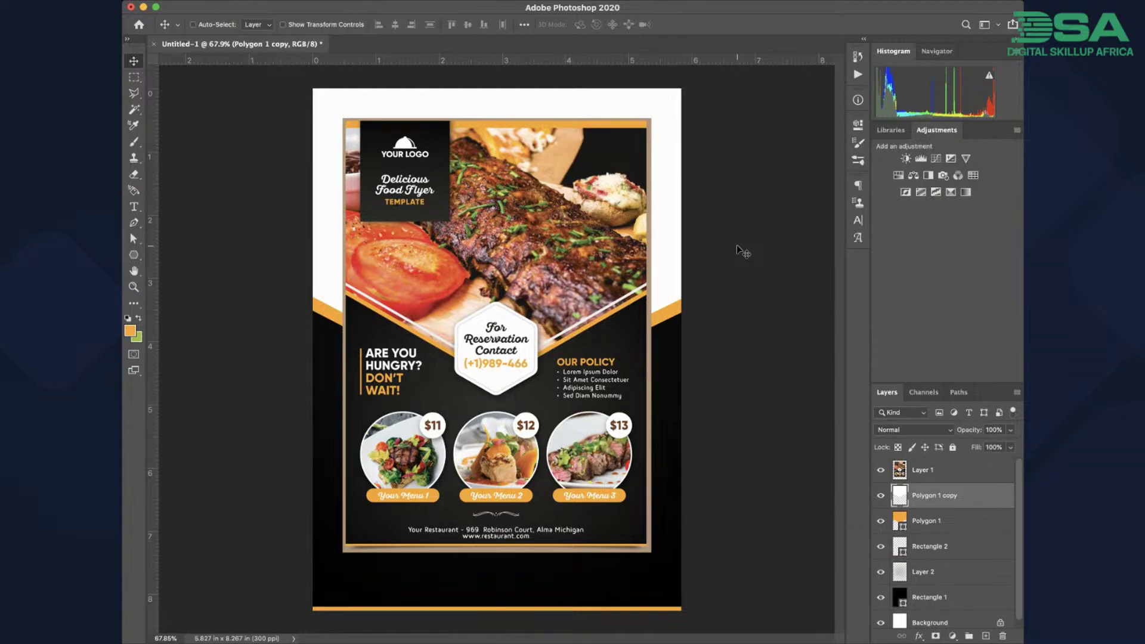
pyautogui.scroll(-3, 737, 246)
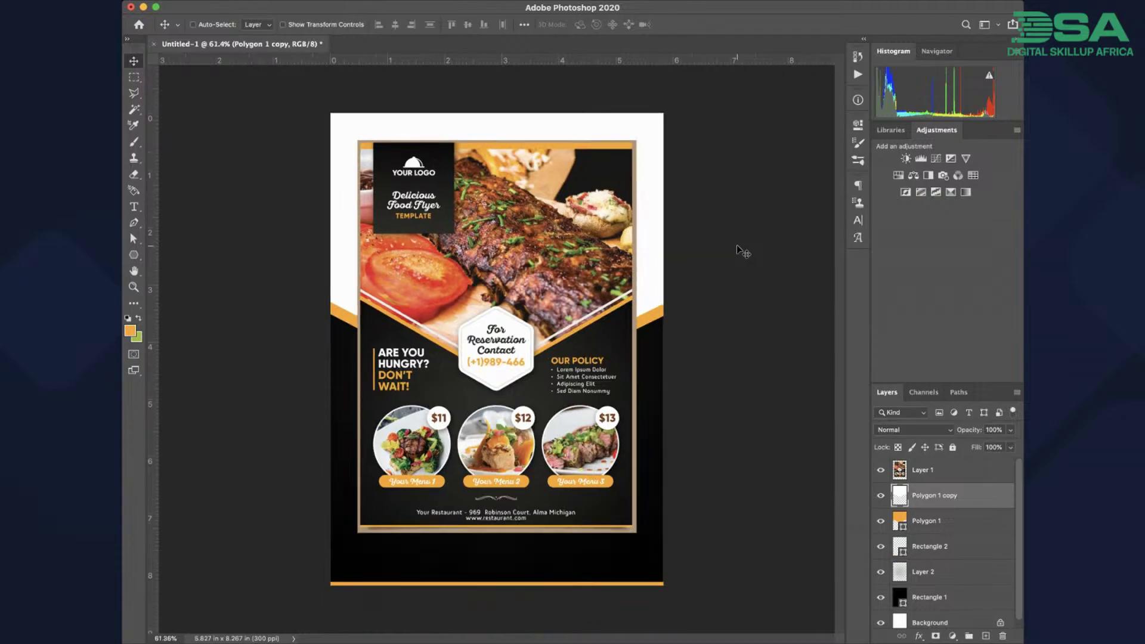
# With the Polygon tool active, hide Layer 1 and Polygon 1 copy, and duplicate the orange Polygon 1 layer
pyautogui.click(136, 256)
pyautogui.click(173, 254)
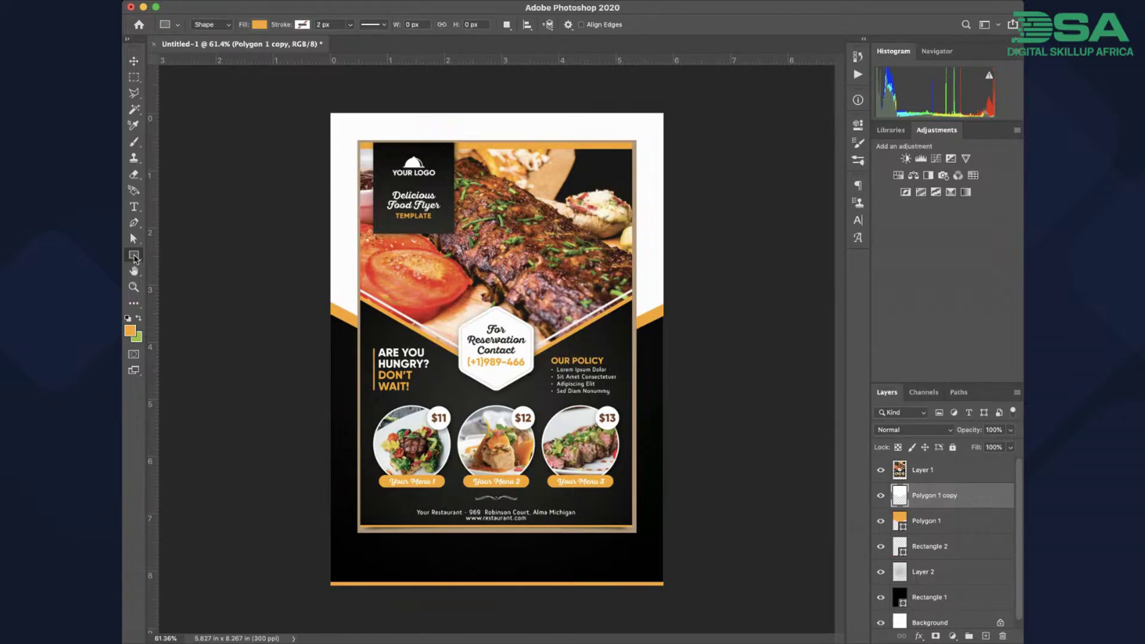
pyautogui.click(221, 292)
pyautogui.click(881, 471)
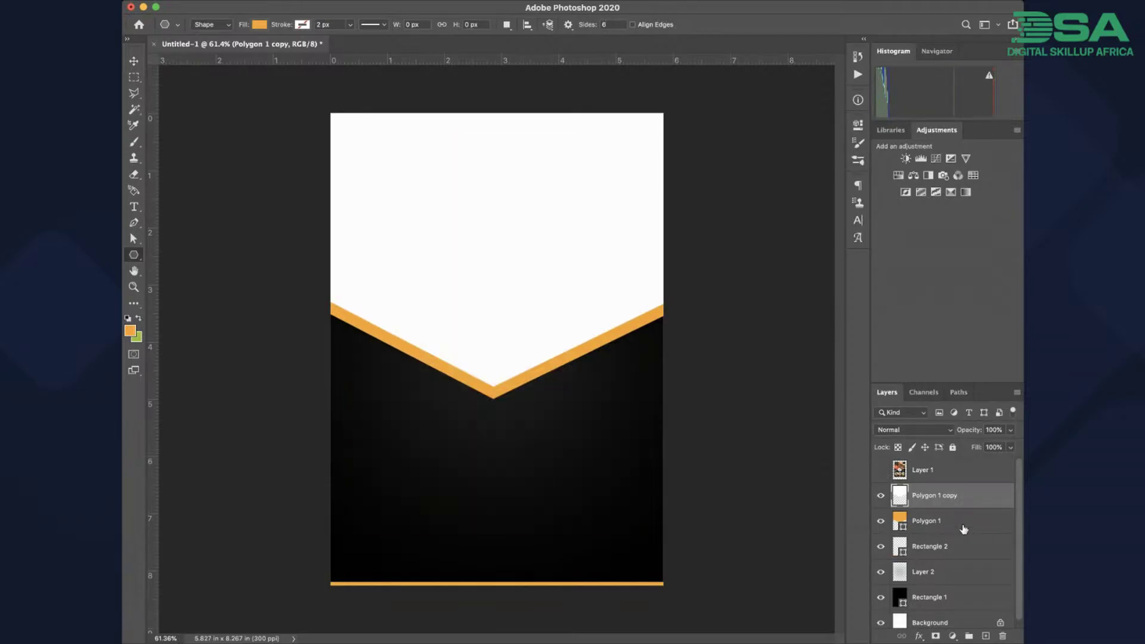
pyautogui.click(881, 495)
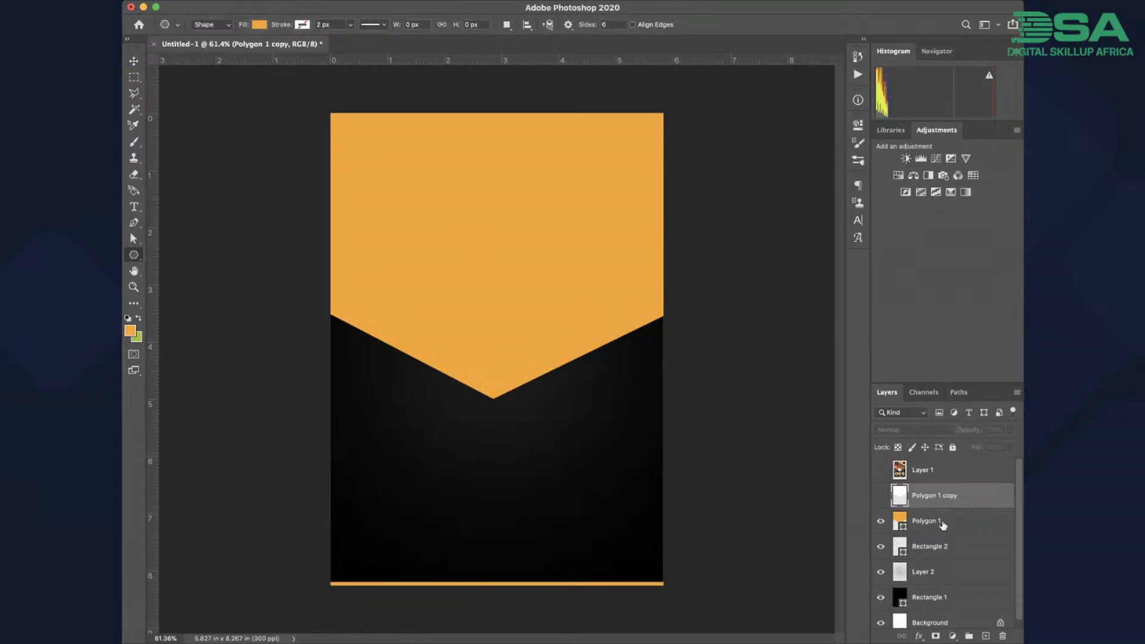
pyautogui.click(977, 528)
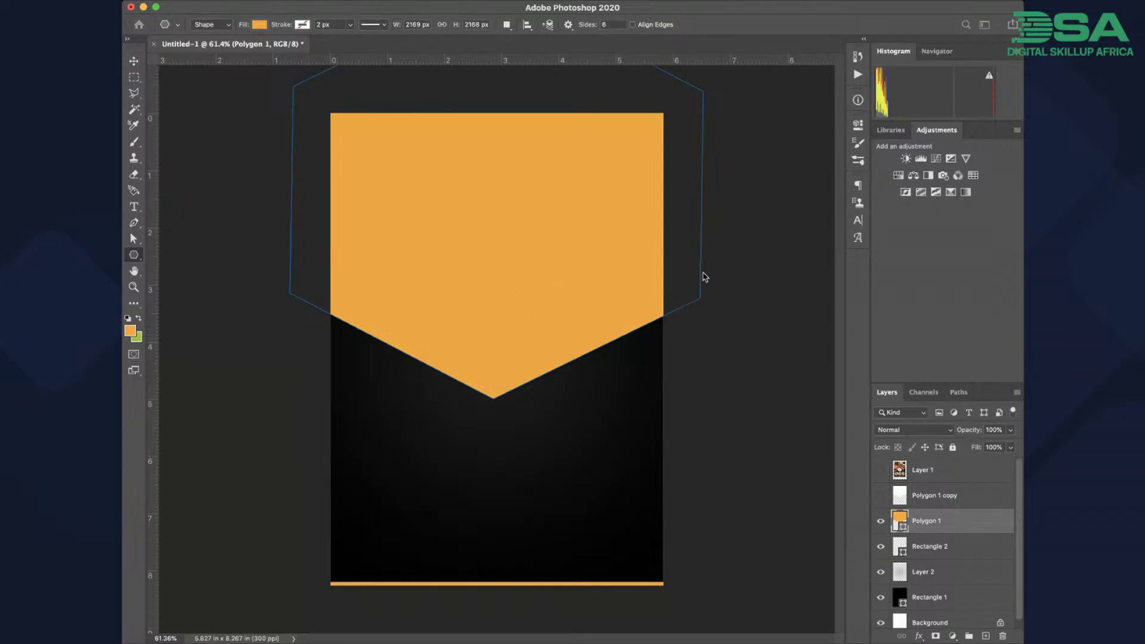
pyautogui.press('super+j')
# Hide the original Polygon 1 and try gray, white and dark green fills on Polygon 1 copy 2, ending with light green
pyautogui.click(880, 522)
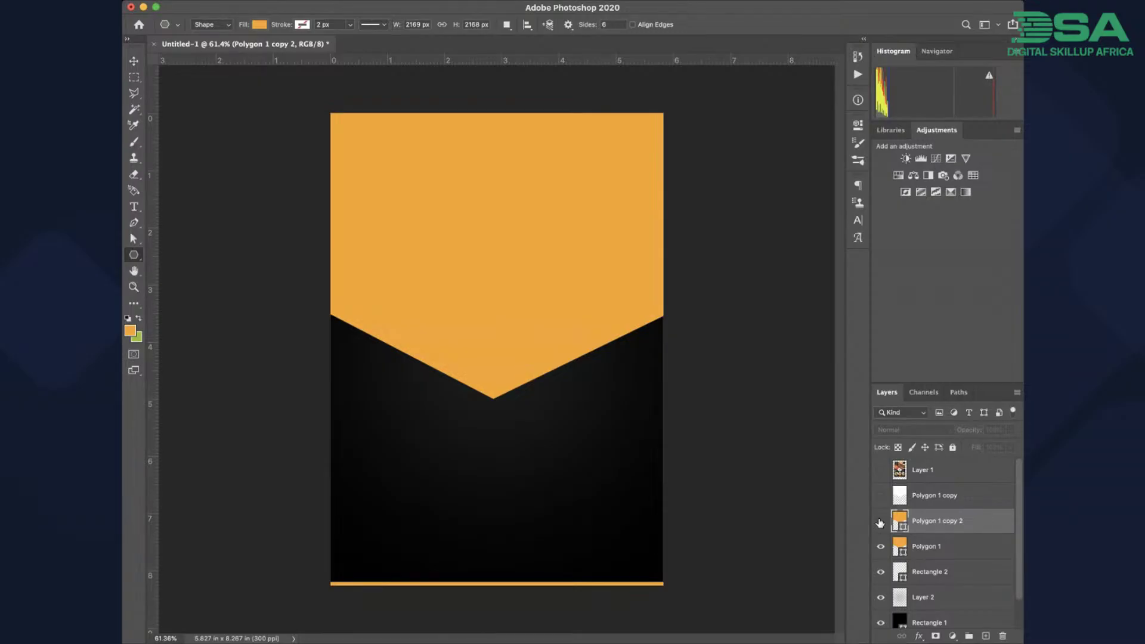
pyautogui.click(880, 523)
pyautogui.click(881, 546)
pyautogui.click(881, 523)
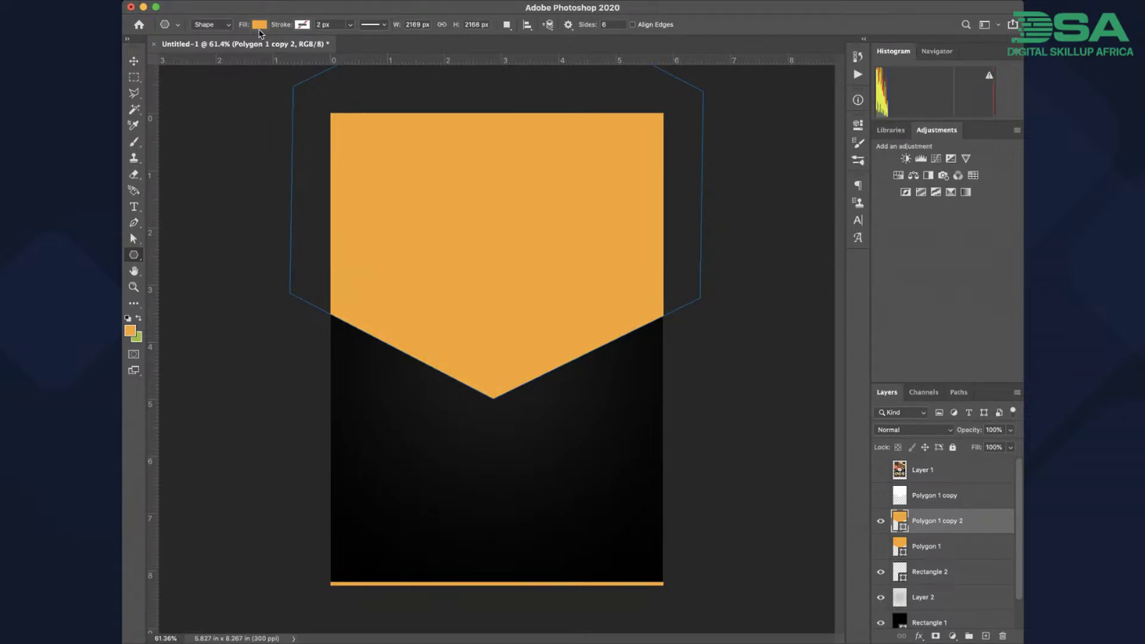
pyautogui.click(202, 89)
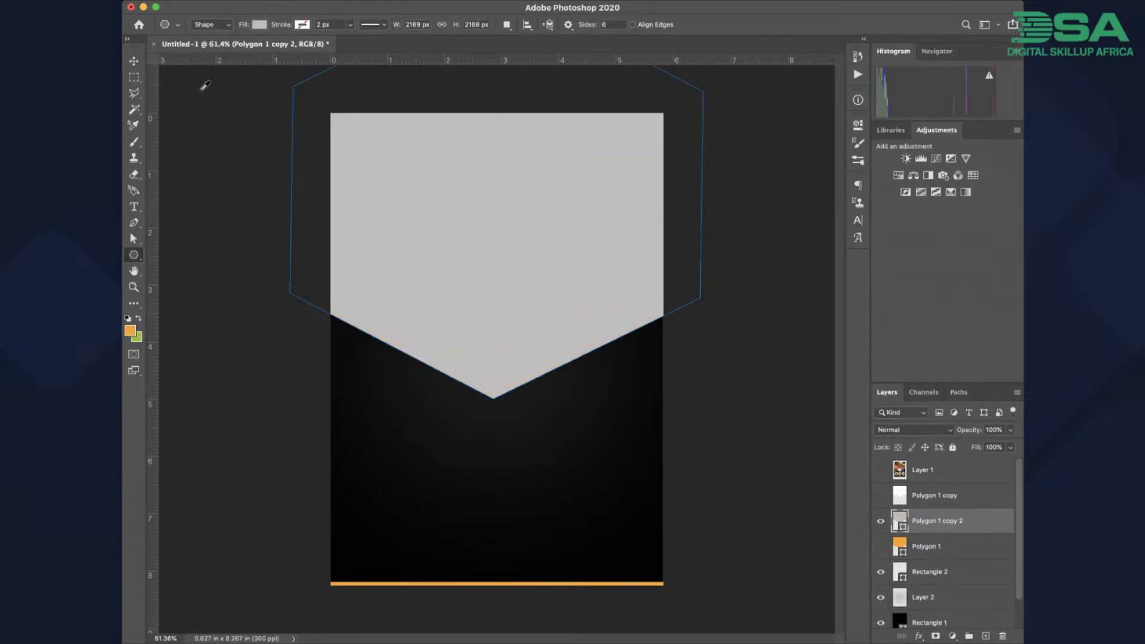
pyautogui.click(261, 29)
pyautogui.click(239, 85)
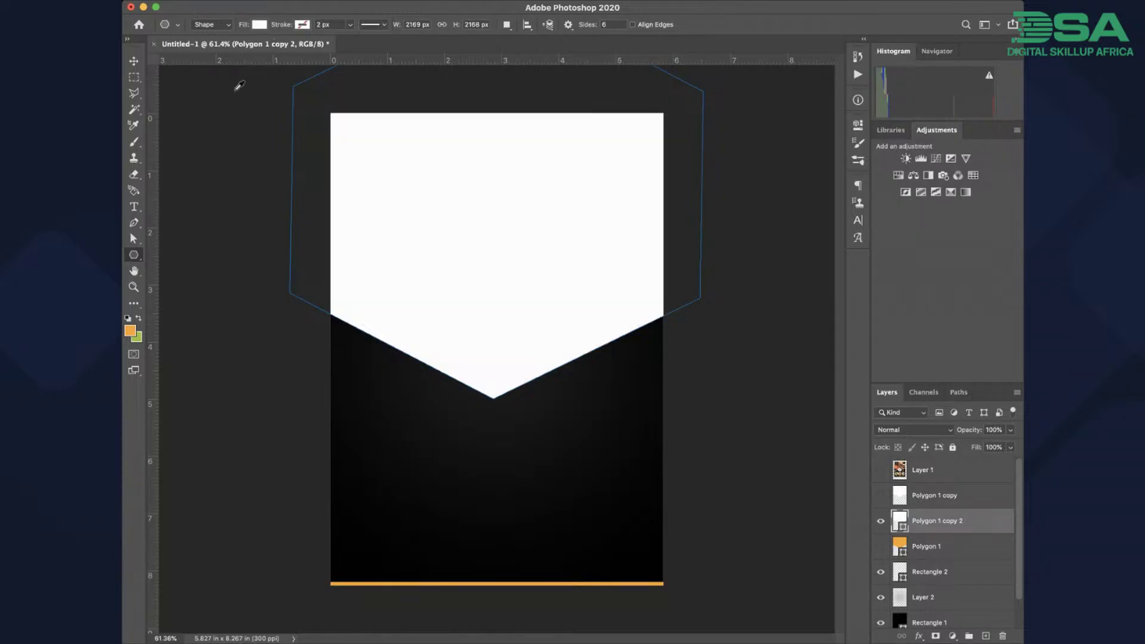
pyautogui.click(261, 28)
pyautogui.click(272, 84)
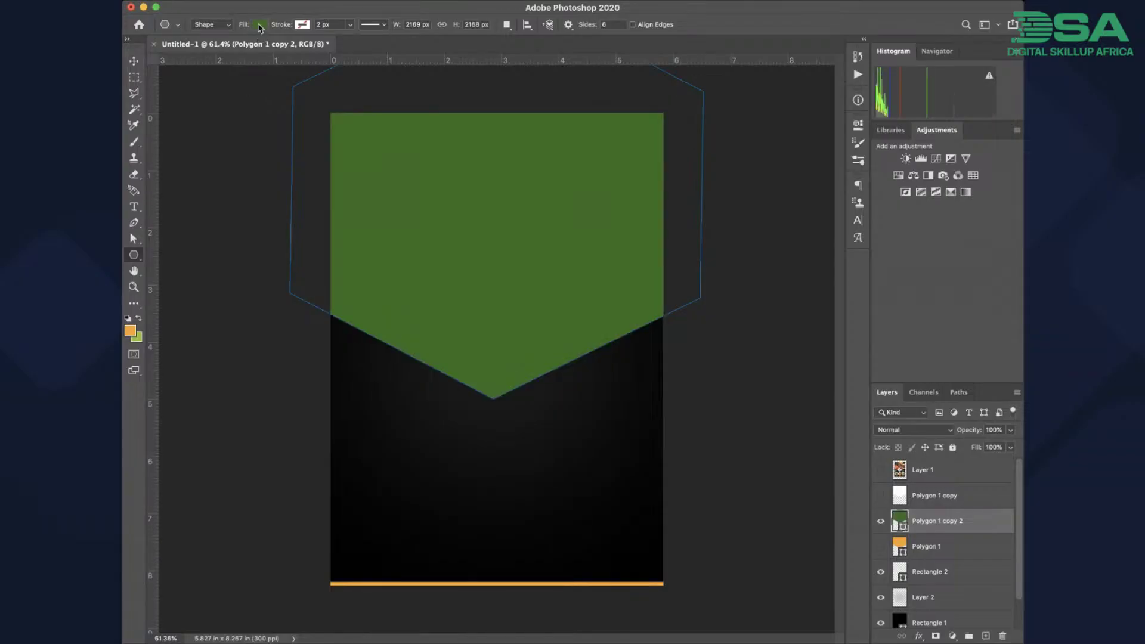
pyautogui.click(317, 87)
# Hide the light green Polygon 1 copy 2 and show the orange Polygon 1 again
pyautogui.click(134, 61)
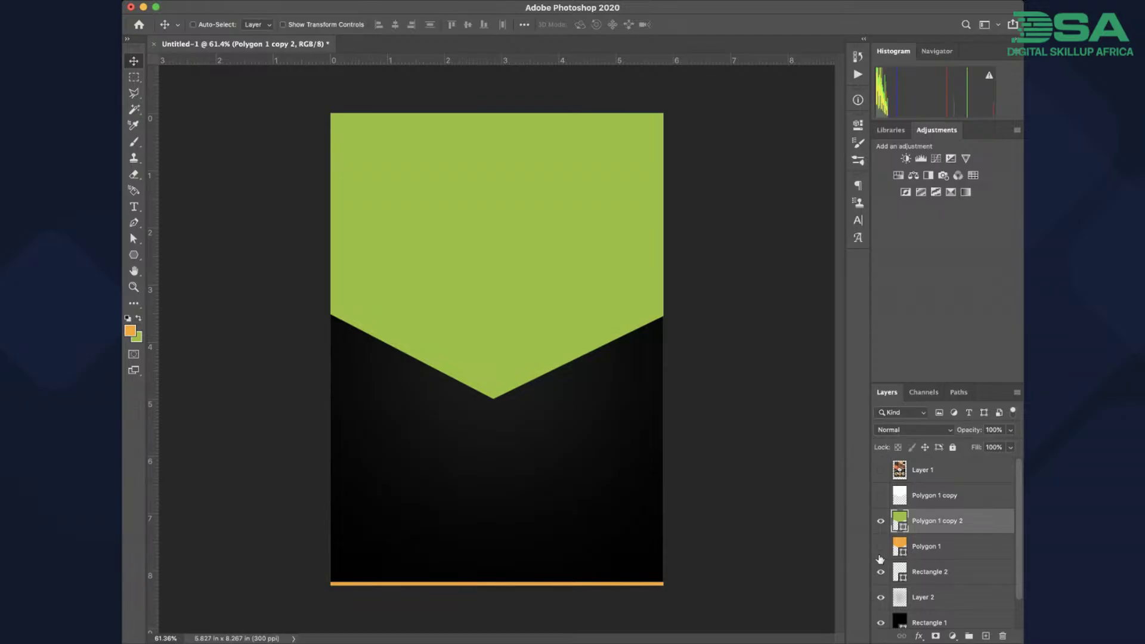
pyautogui.click(881, 521)
pyautogui.click(881, 546)
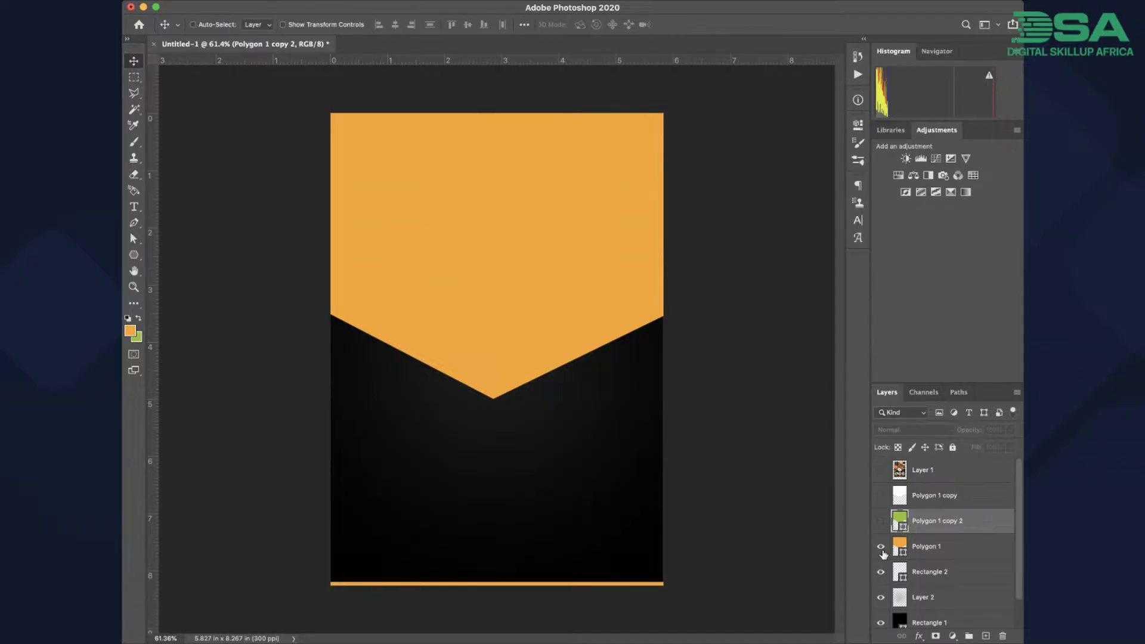
# Show the white Polygon 1 copy and nudge it slightly down to thin the orange line along its V-shaped edge
pyautogui.click(881, 495)
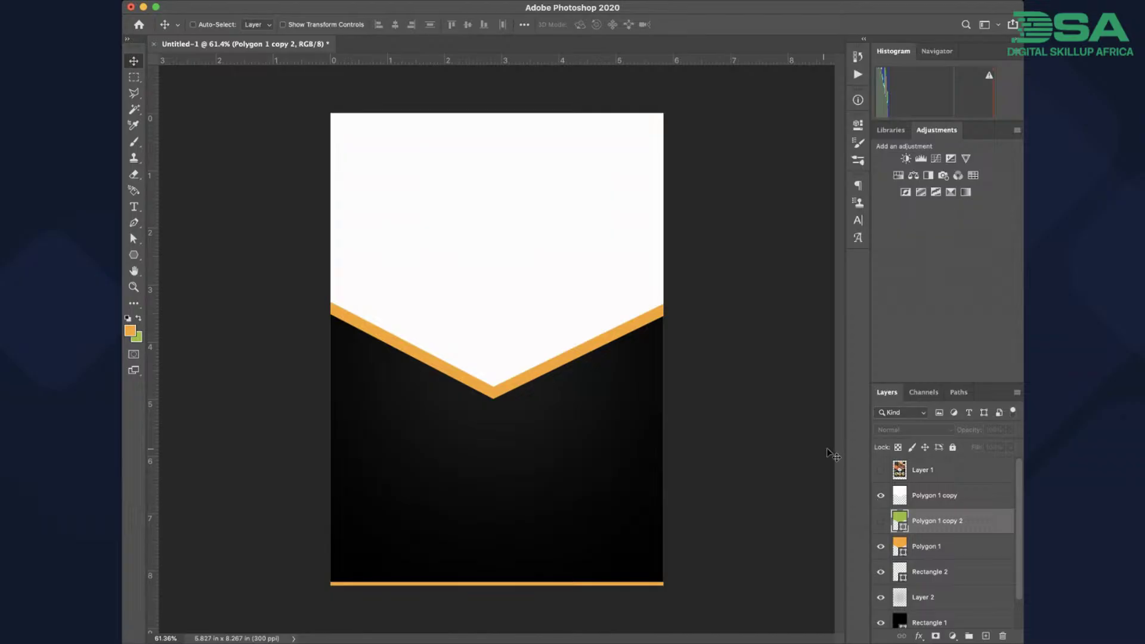
pyautogui.click(941, 496)
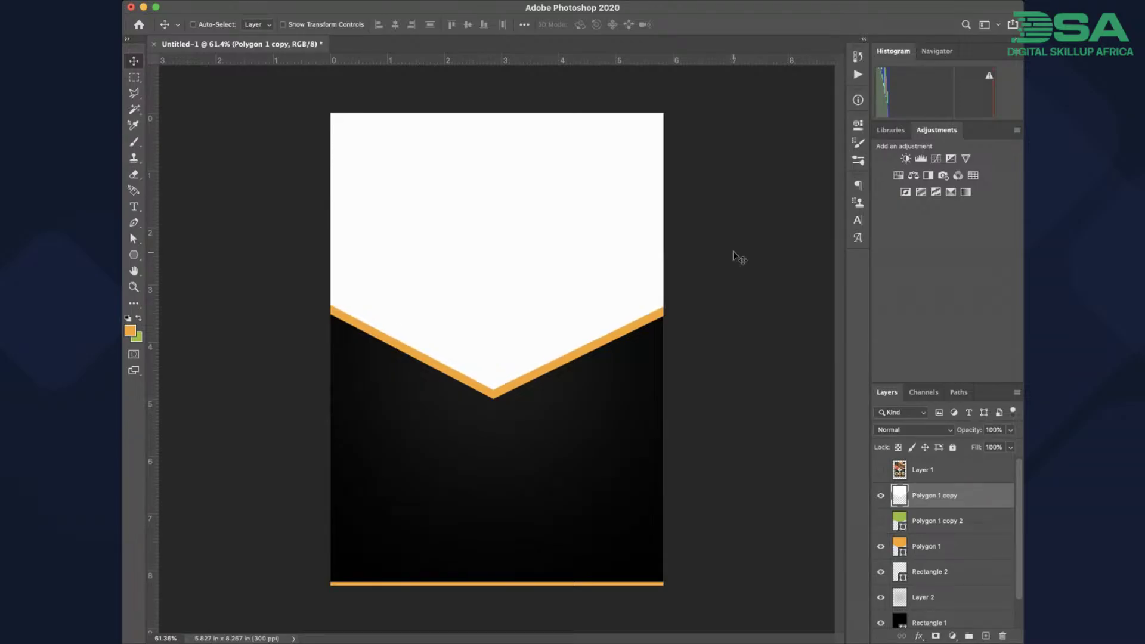
# Check the Layer 1 reference, hide it again, and paste the copied jollof rice photo above Polygon 1 copy
pyautogui.click(880, 470)
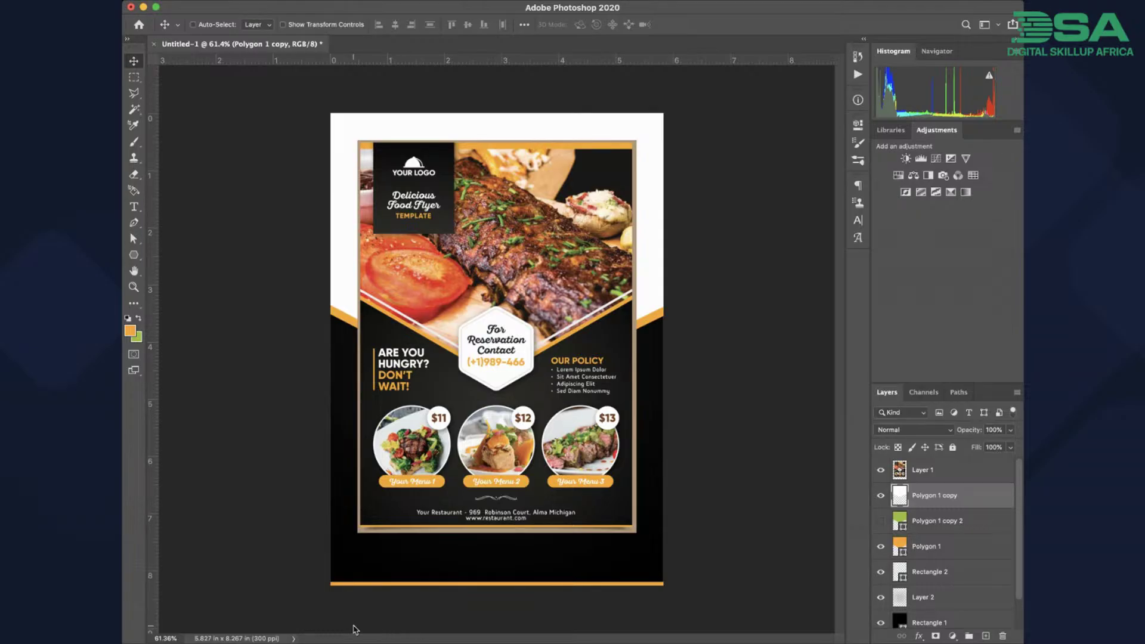
pyautogui.click(391, 632)
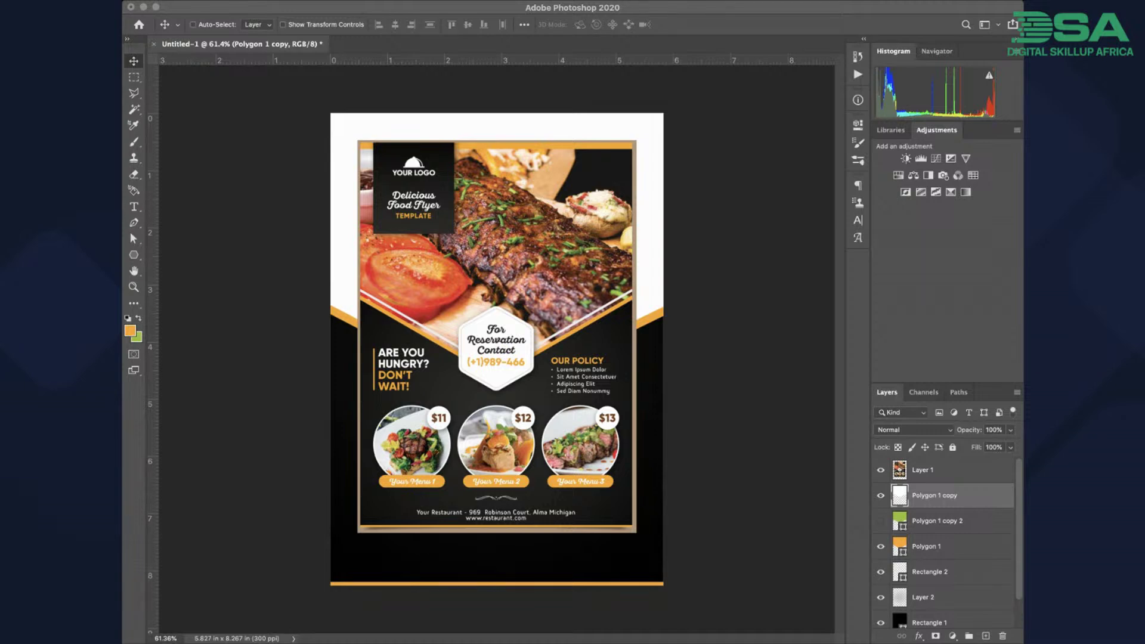
pyautogui.click(187, 421)
pyautogui.click(880, 470)
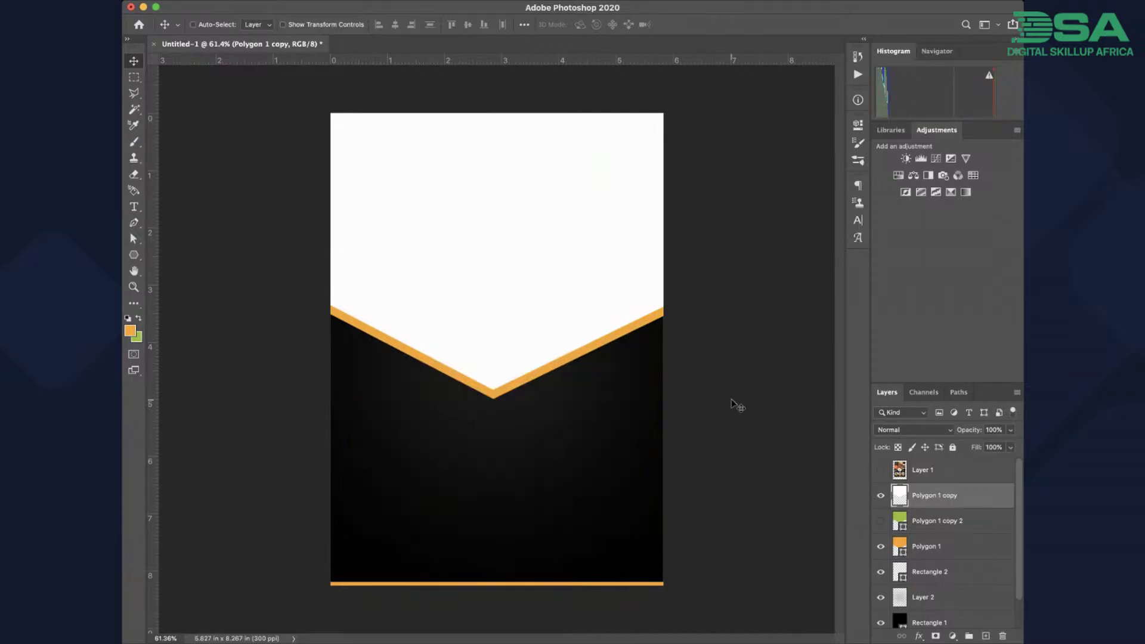
pyautogui.press('super+v')
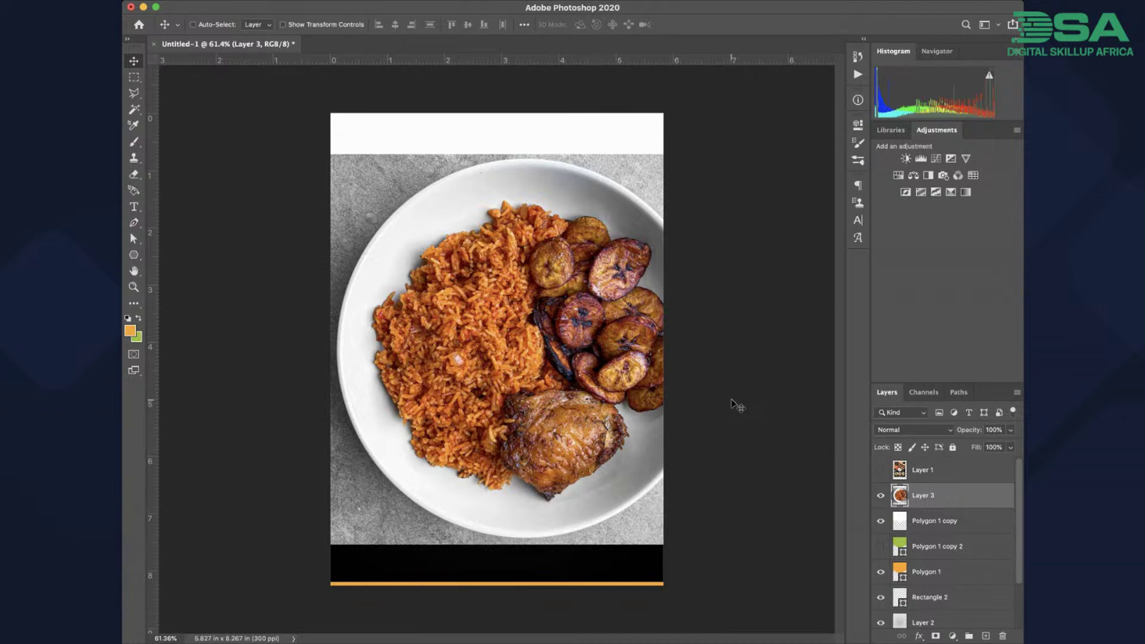
# Hide and show Layer 3 repeatedly to compare the food photo with the white polygon beneath it
pyautogui.click(881, 496)
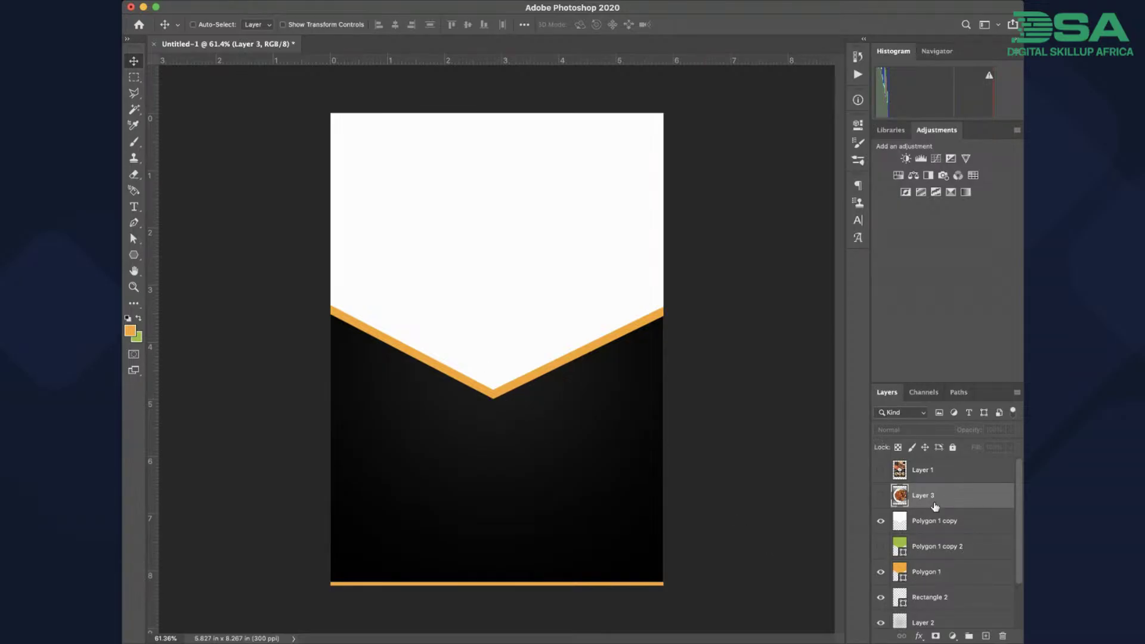
pyautogui.click(880, 500)
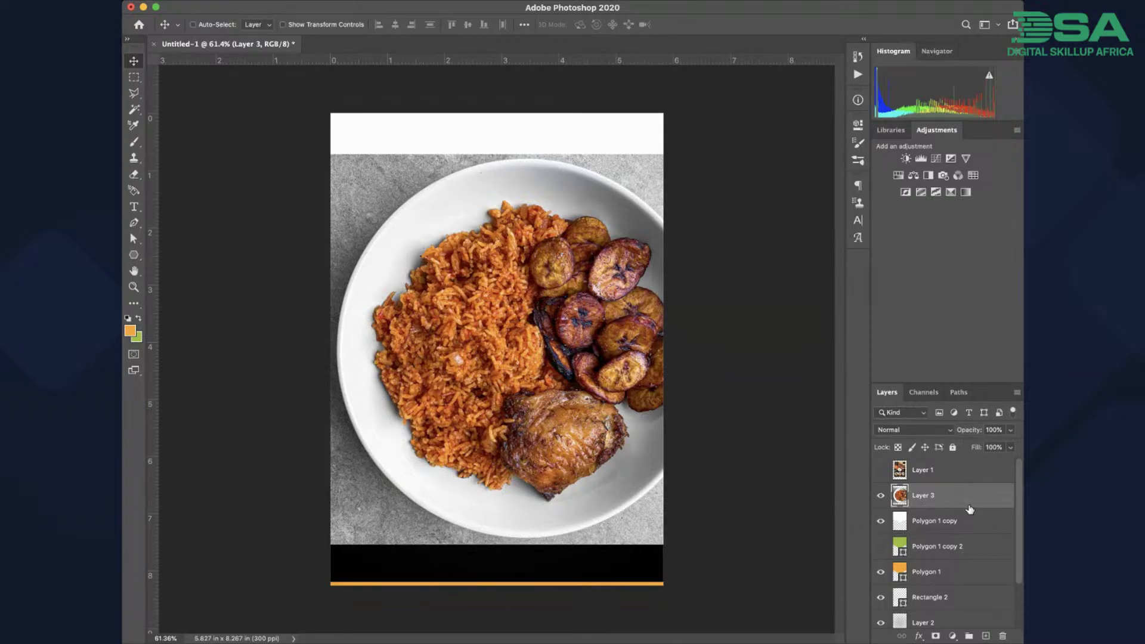
pyautogui.click(881, 497)
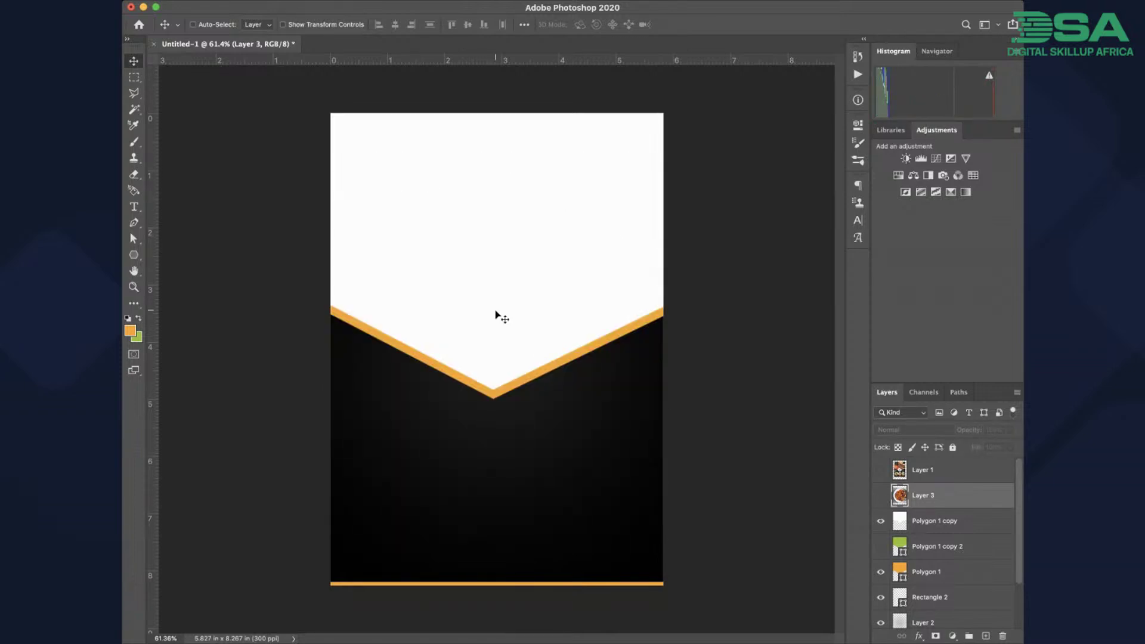
pyautogui.click(881, 496)
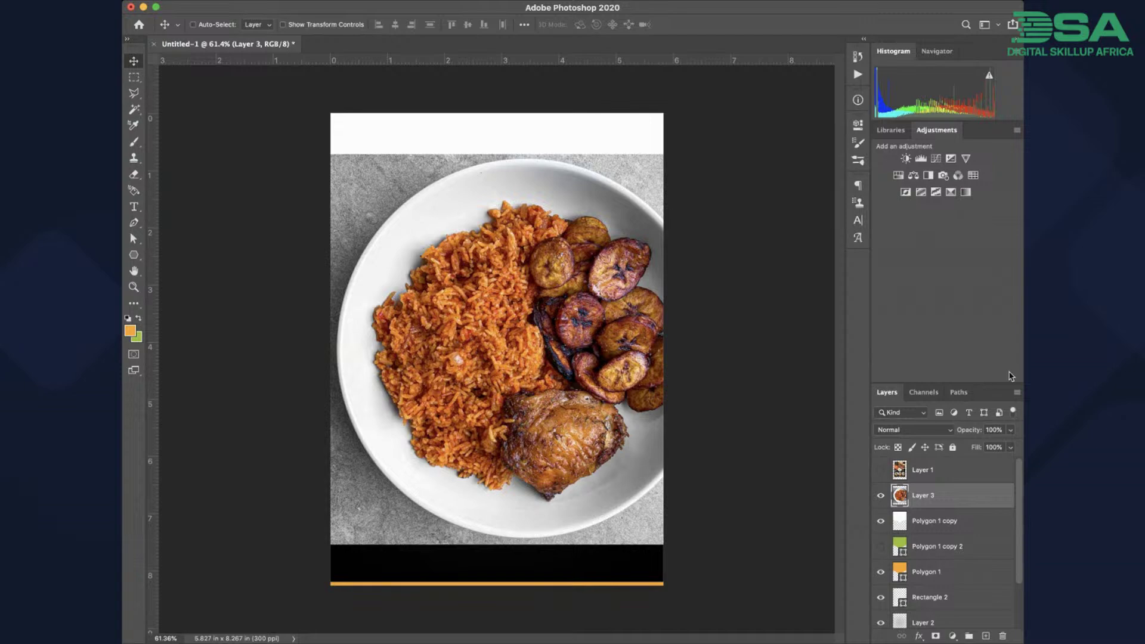
# Clip the Layer 3 food photo to Polygon 1 copy and release the clipping mask again
pyautogui.click(968, 521)
pyautogui.click(961, 499)
pyautogui.keyDown('alt'); pyautogui.click(927, 506); pyautogui.keyUp('alt')
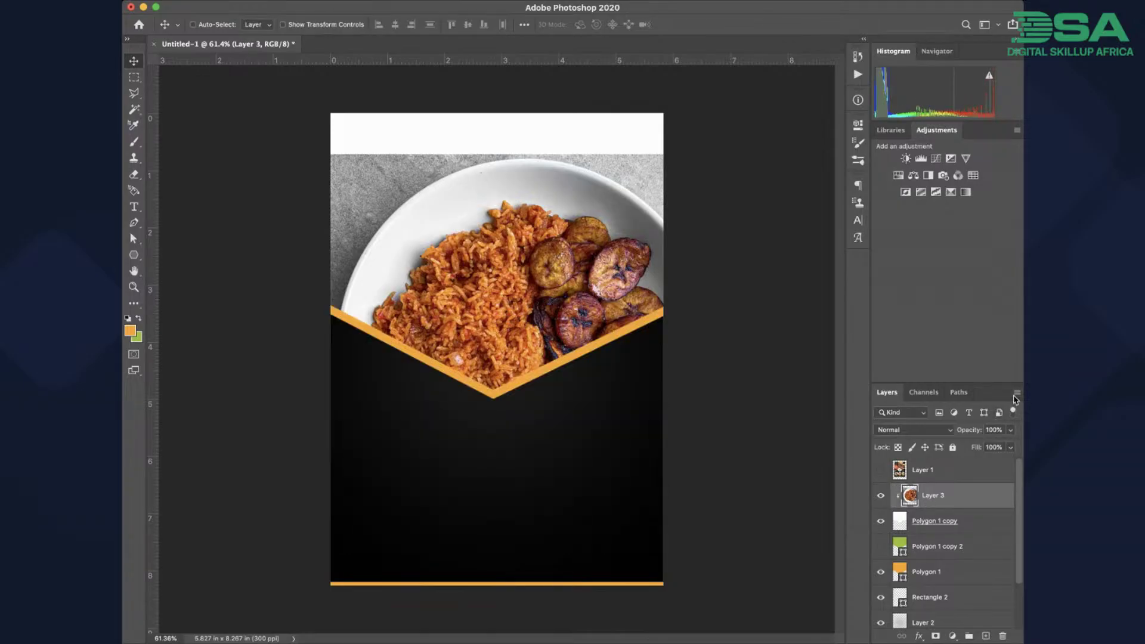
pyautogui.keyDown('alt'); pyautogui.click(911, 509); pyautogui.keyUp('alt')
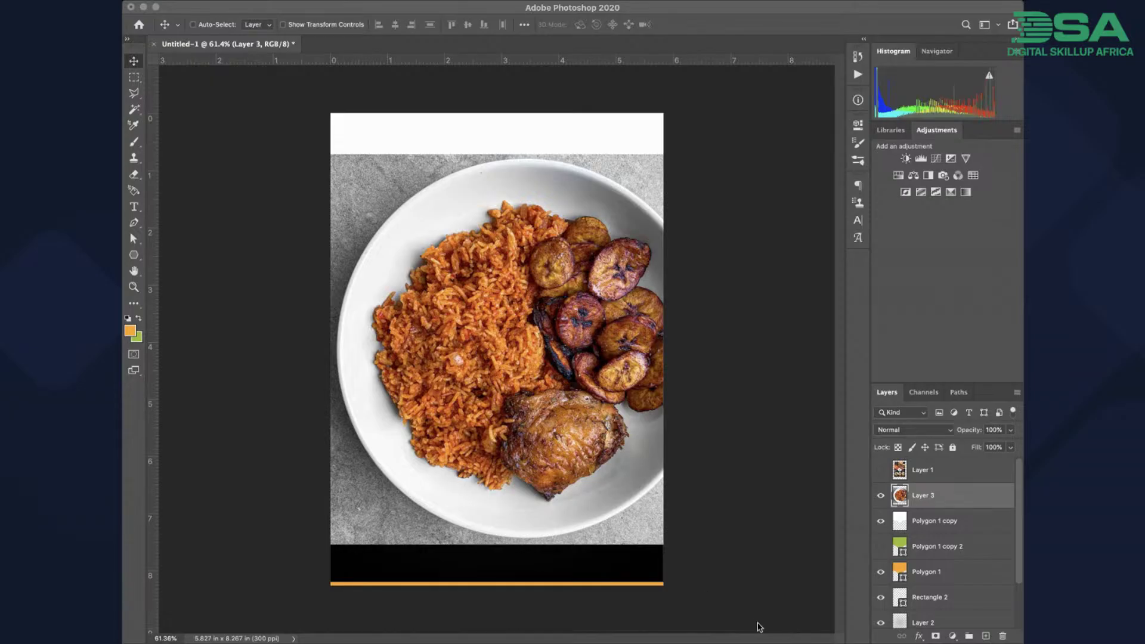
# Check the comments in the StreamYard studio, return to Photoshop and move the food photo up and left to cover the page's top edge
pyautogui.click(764, 594)
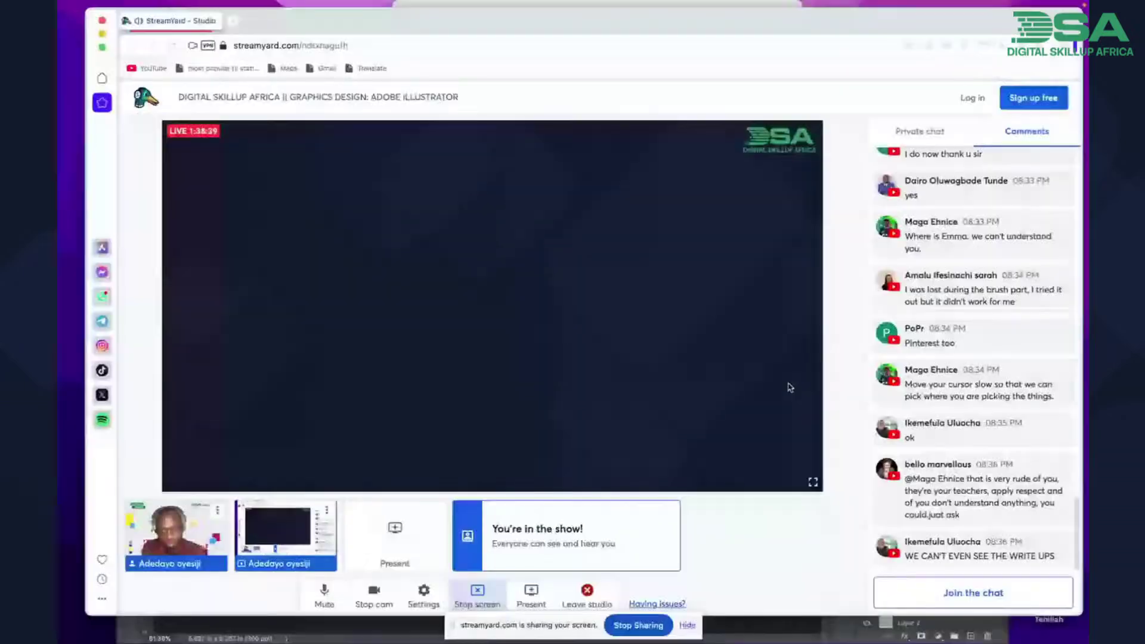
pyautogui.hotkey('ctrl', 'Up')
pyautogui.click(358, 263)
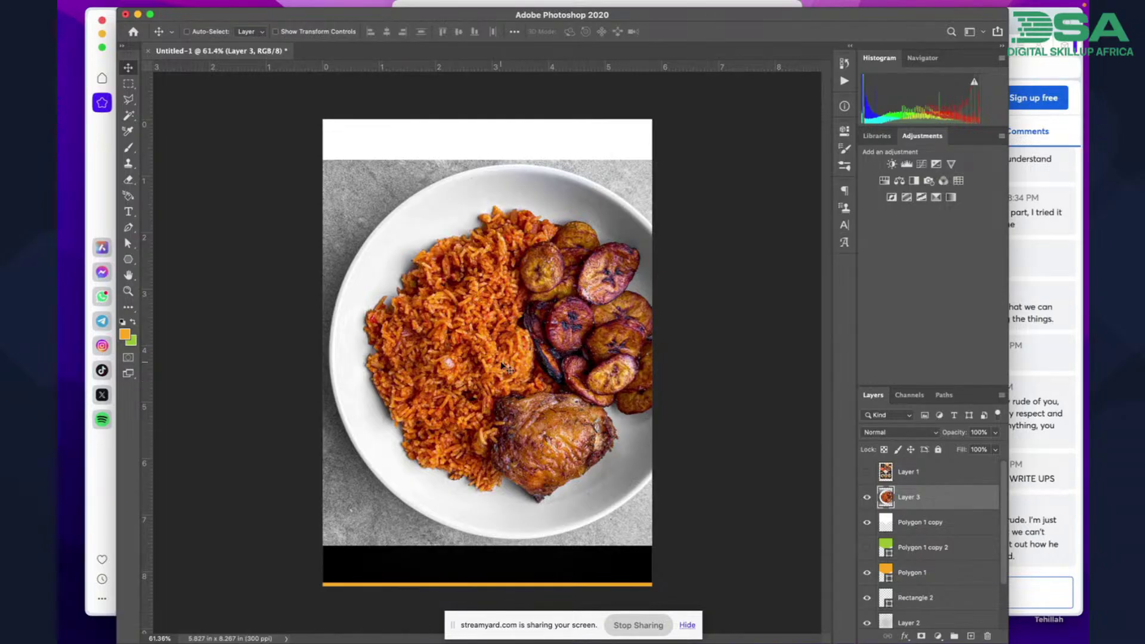
pyautogui.moveTo(573, 377); pyautogui.dragTo(531, 306)
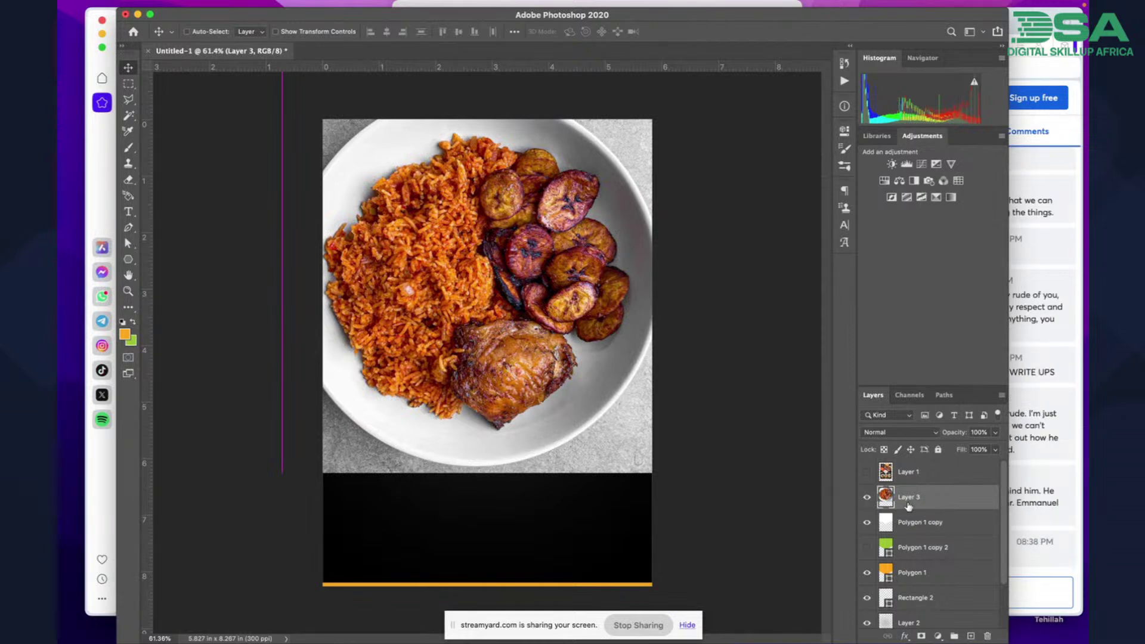
# Switch to the StreamYard studio to read the latest comments and return to Photoshop
pyautogui.click(1041, 24)
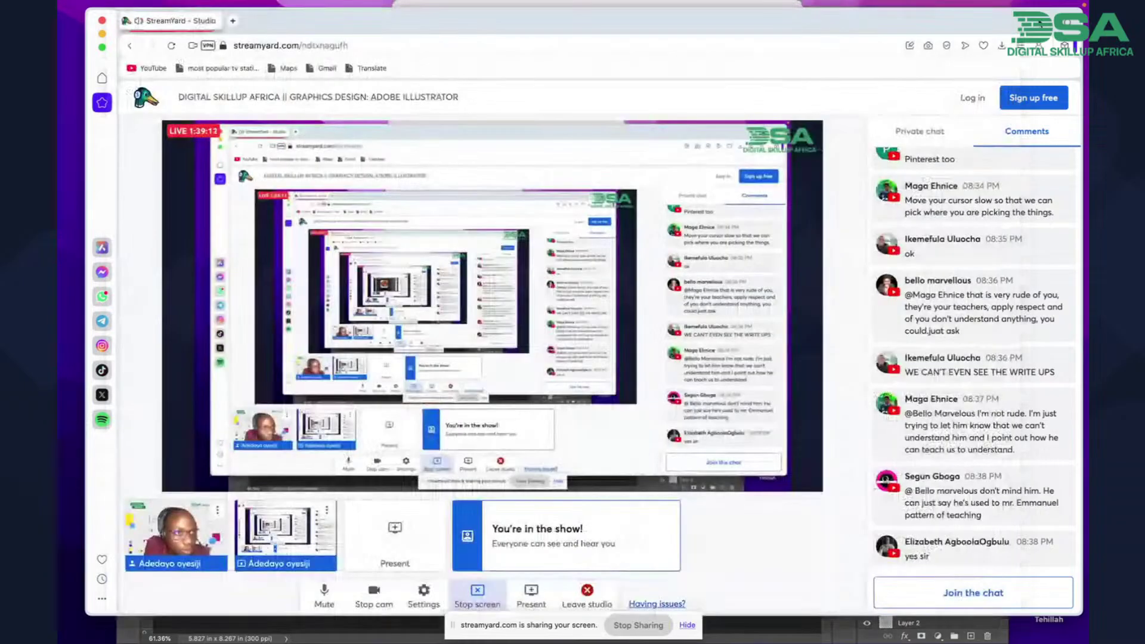
pyautogui.moveTo(1002, 25); pyautogui.dragTo(926, 27)
pyautogui.hotkey('ctrl', 'Up')
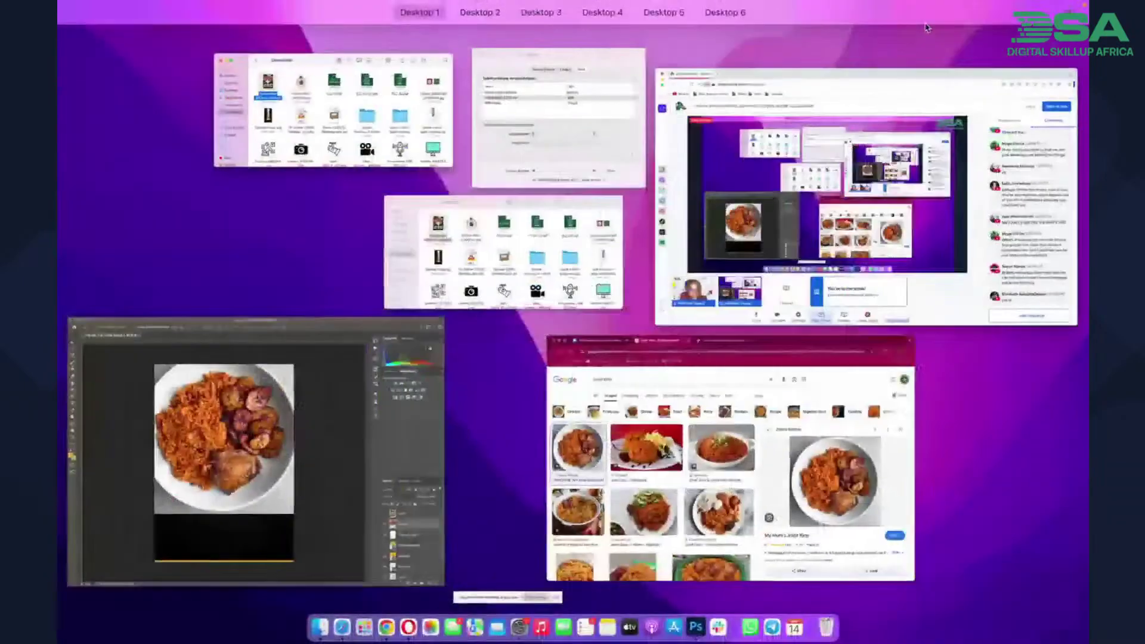
pyautogui.click(338, 404)
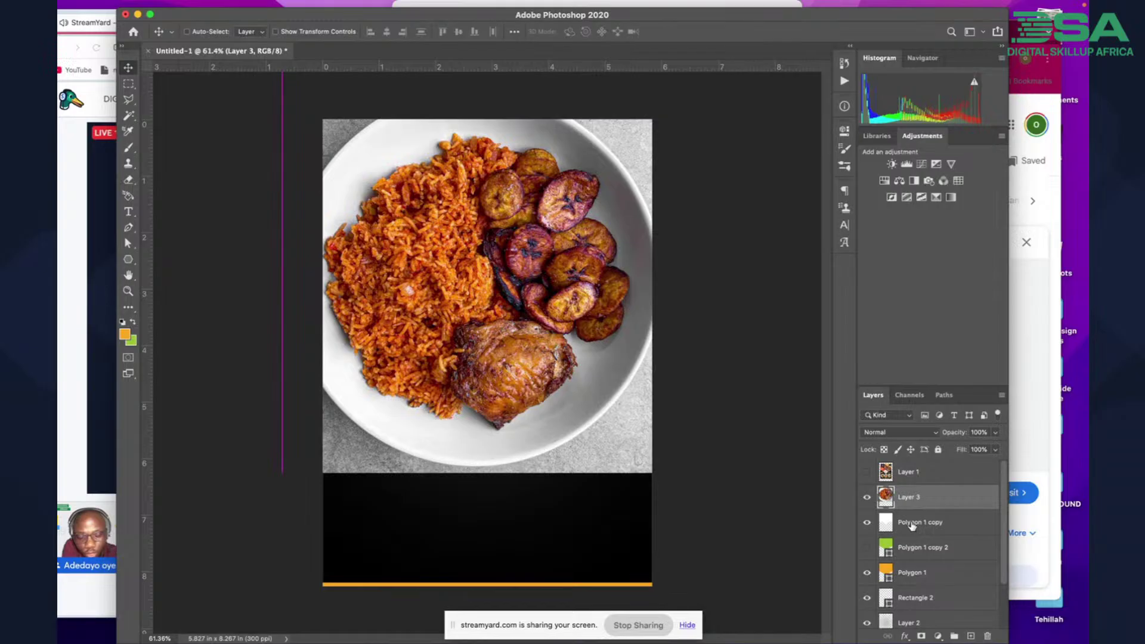
# Hide and show Layer 3 to reveal the polygon beneath, and clip the food photo to Polygon 1 copy
pyautogui.click(865, 498)
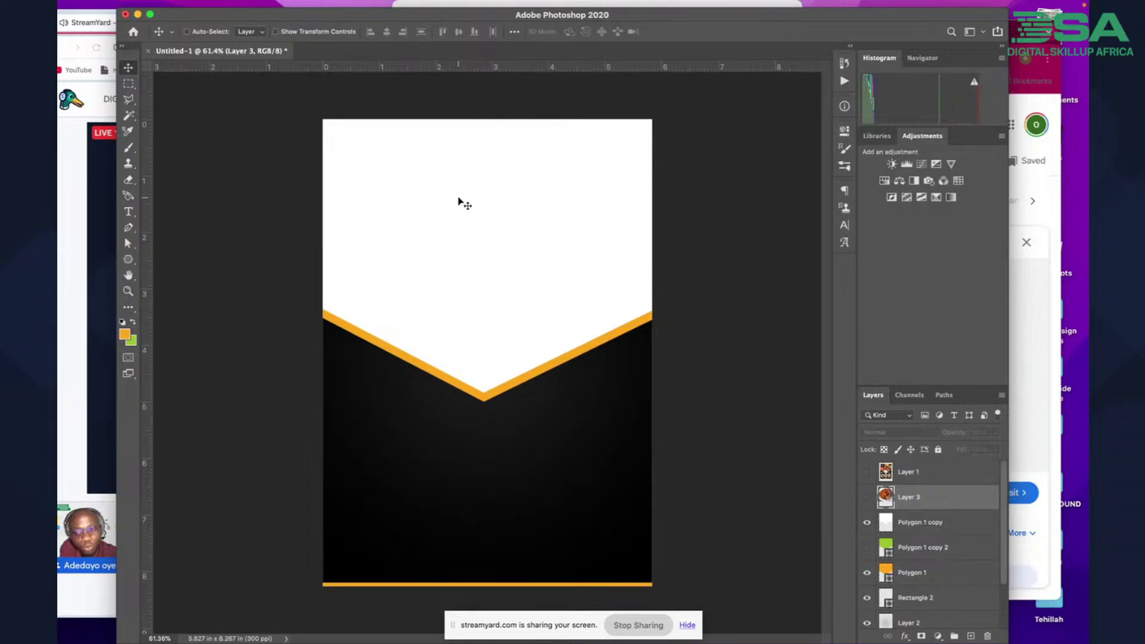
pyautogui.click(867, 497)
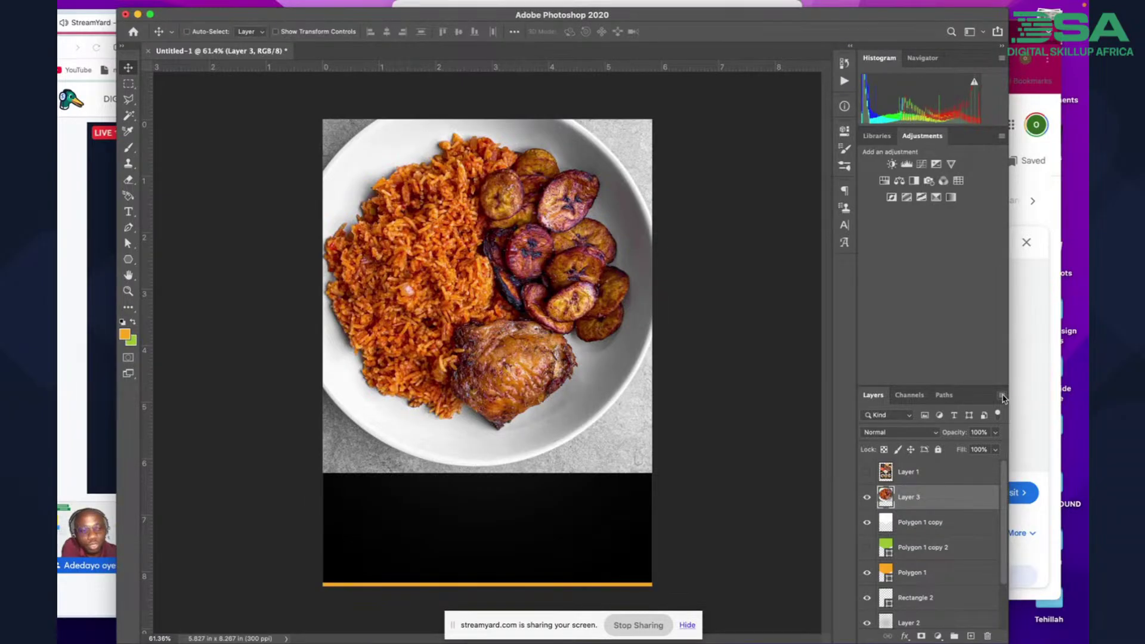
pyautogui.click(1002, 396)
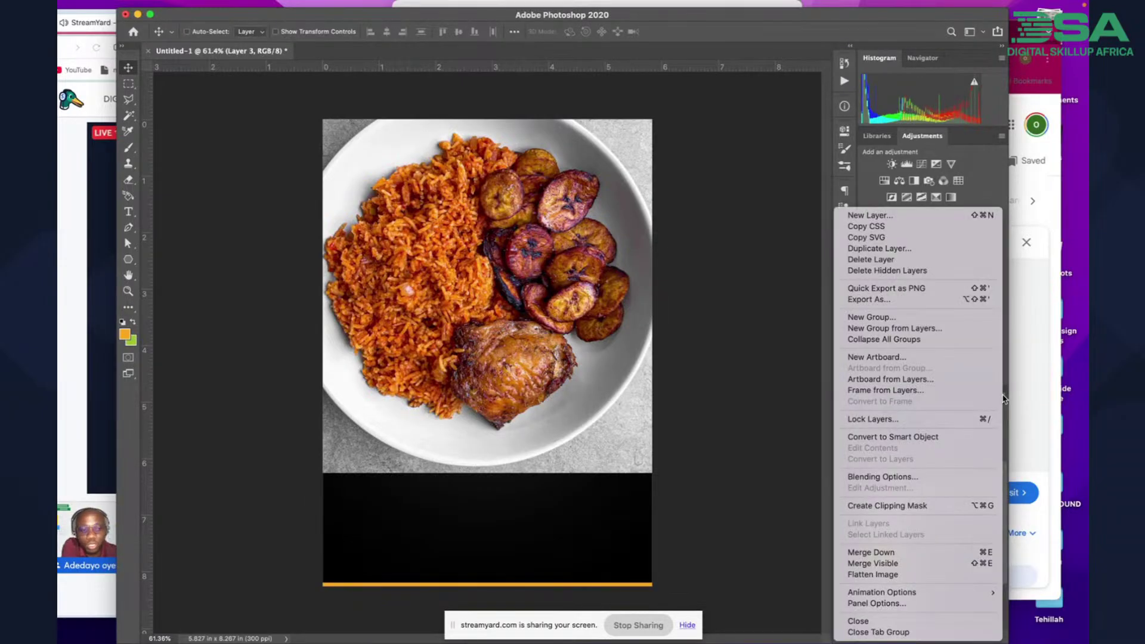
pyautogui.click(893, 509)
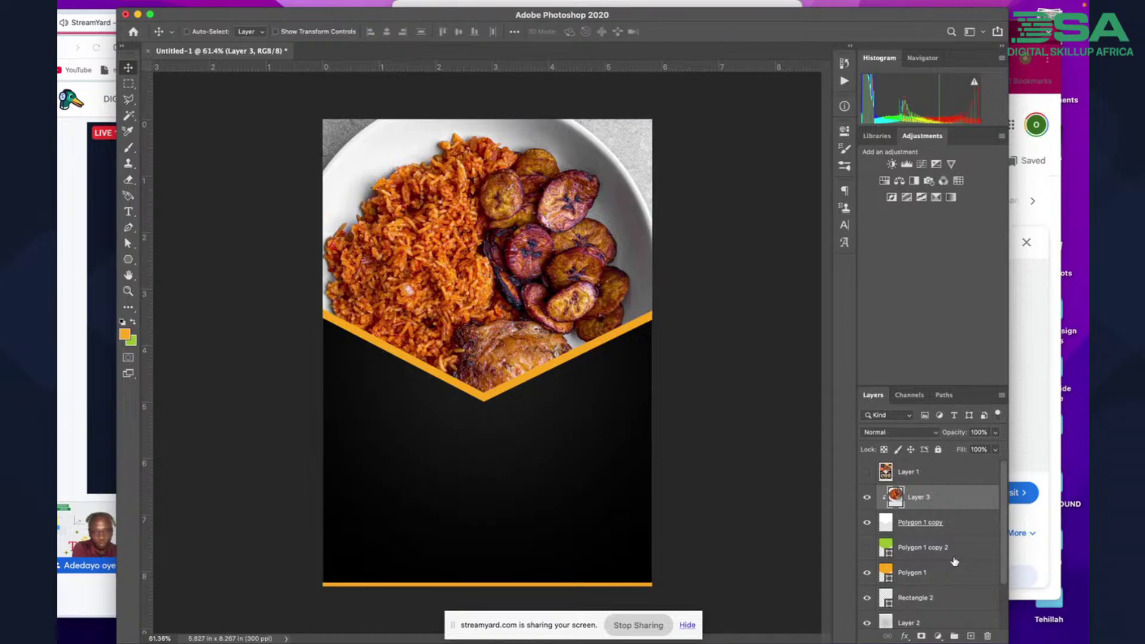
# Release the clipping mask on Layer 3 and hide the food photo
pyautogui.rightClick(945, 497)
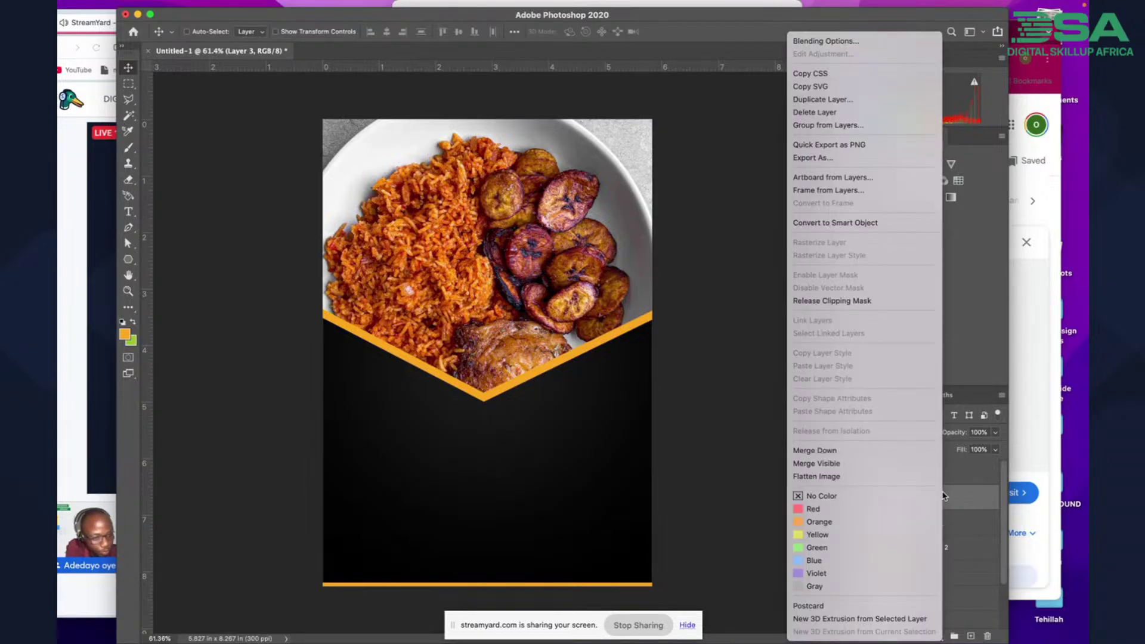
pyautogui.click(875, 301)
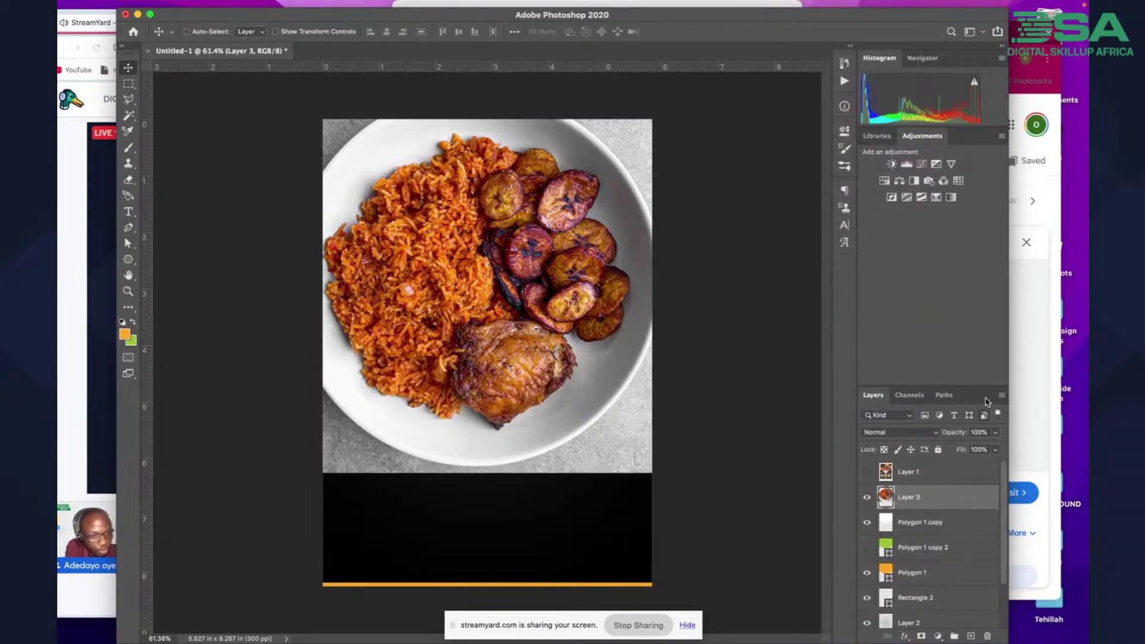
pyautogui.click(868, 497)
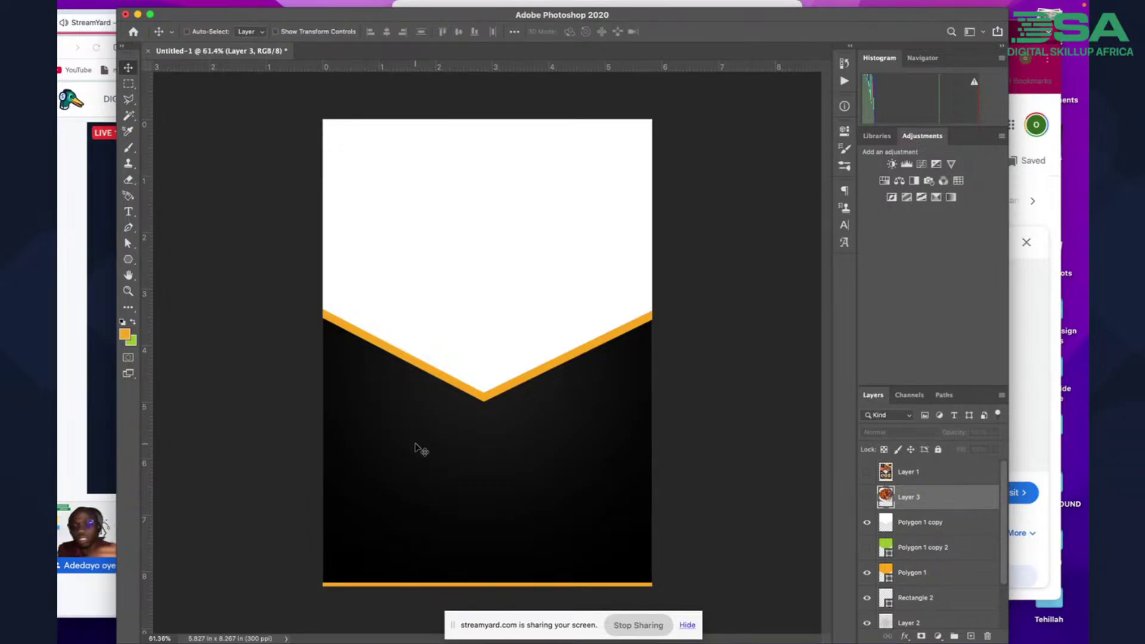
# Draw an orange rectangle about 711 by 542 px on the flyer's black lower area, above Layer 1
pyautogui.click(954, 475)
pyautogui.click(128, 260)
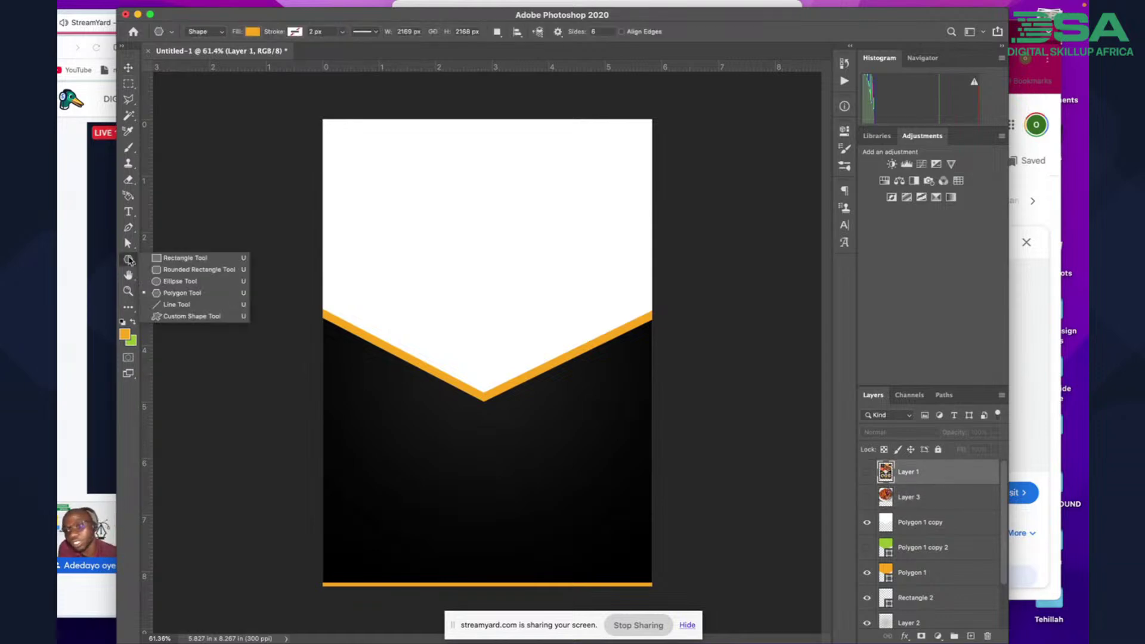
pyautogui.click(164, 263)
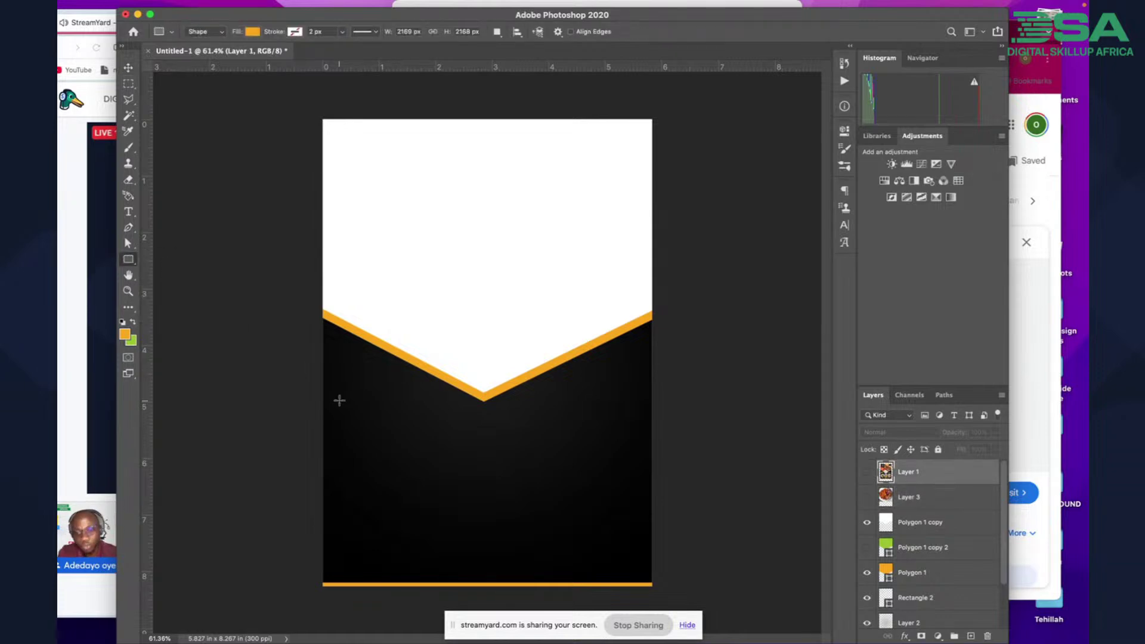
pyautogui.moveTo(375, 441); pyautogui.dragTo(509, 543)
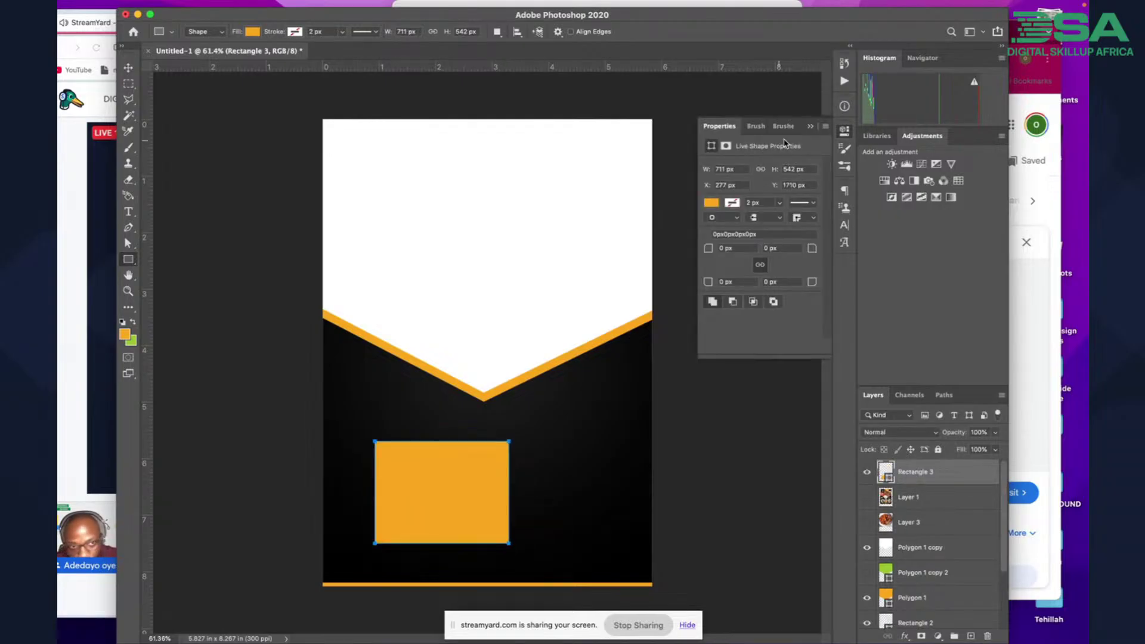
pyautogui.click(812, 127)
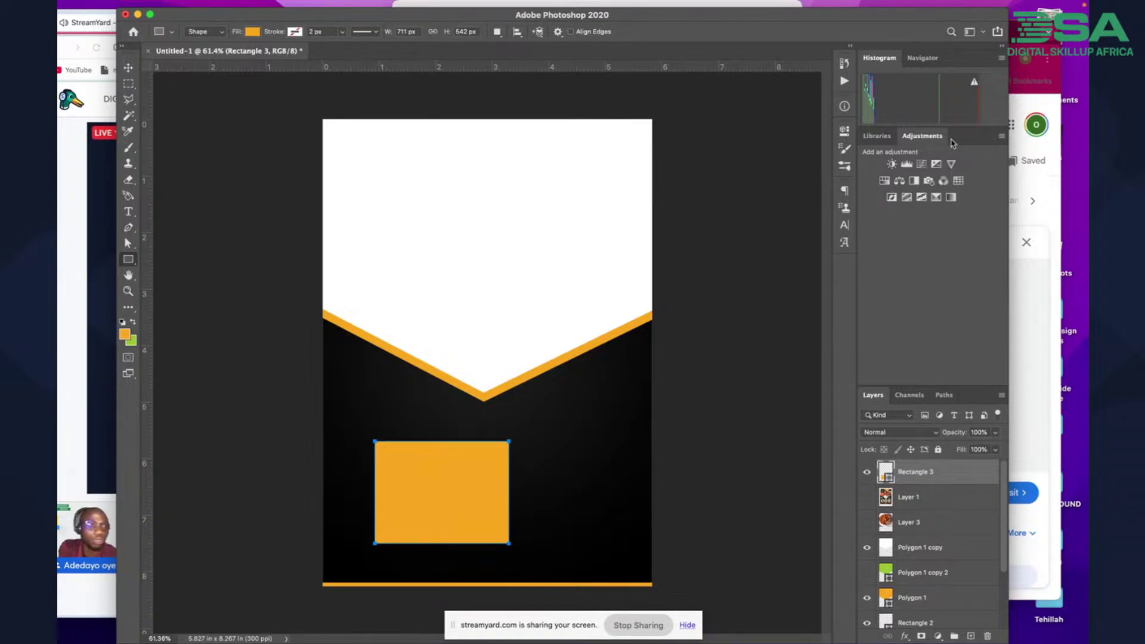
# Switch to Chrome, narrow the Google Images search to jollof rice recipe, copy the Oven-Baked Jollof Rice image and return to Photoshop
pyautogui.click(1018, 46)
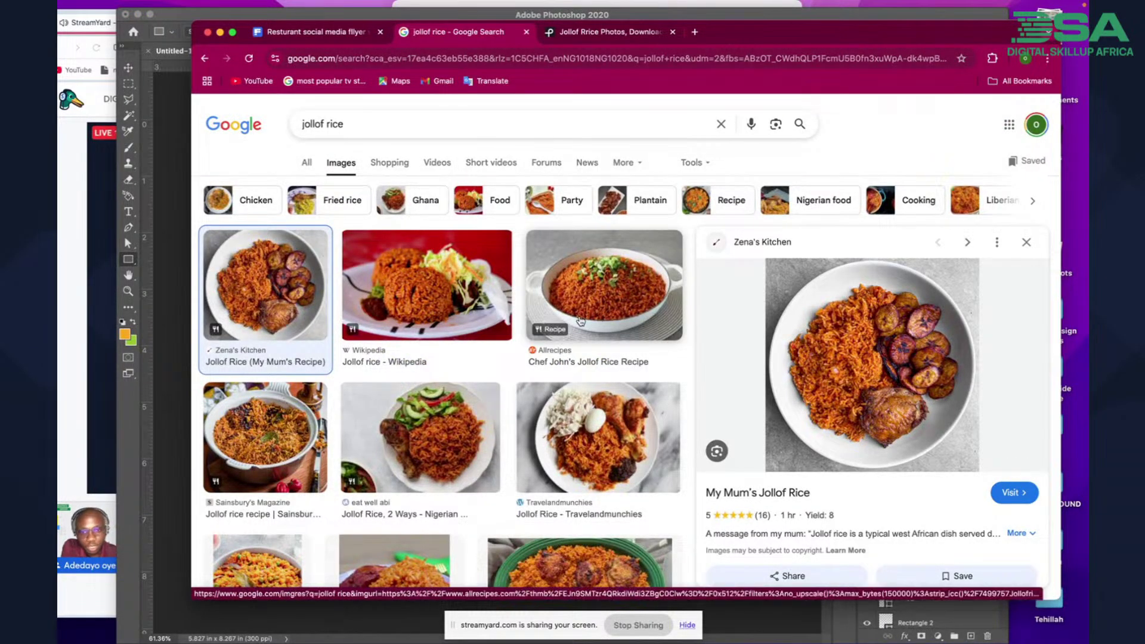
pyautogui.click(596, 307)
pyautogui.click(723, 198)
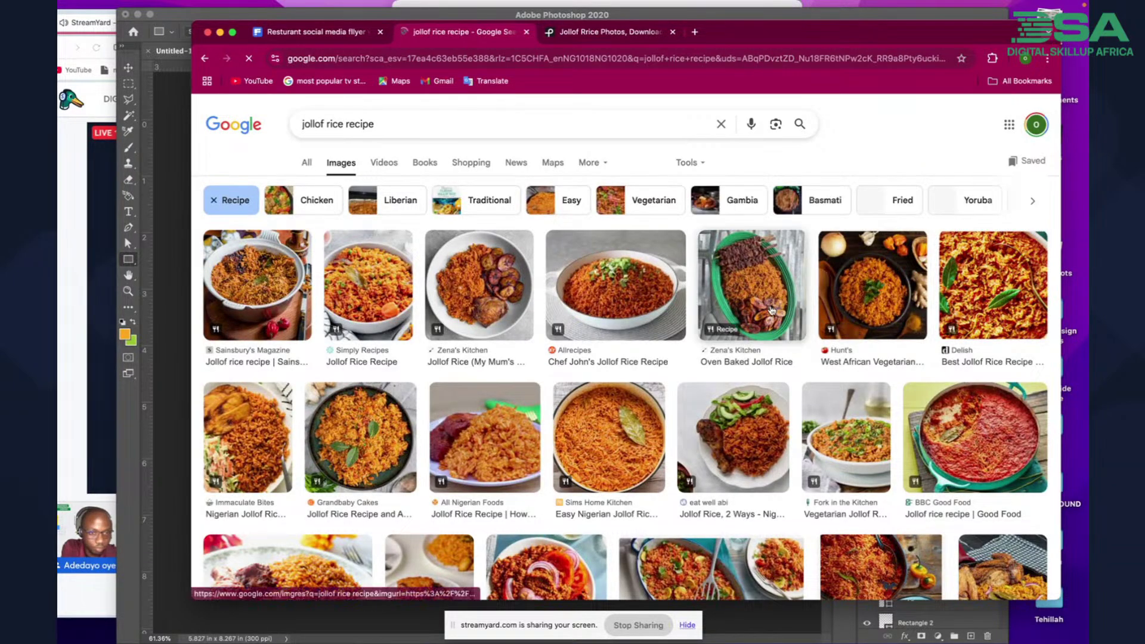
pyautogui.click(771, 310)
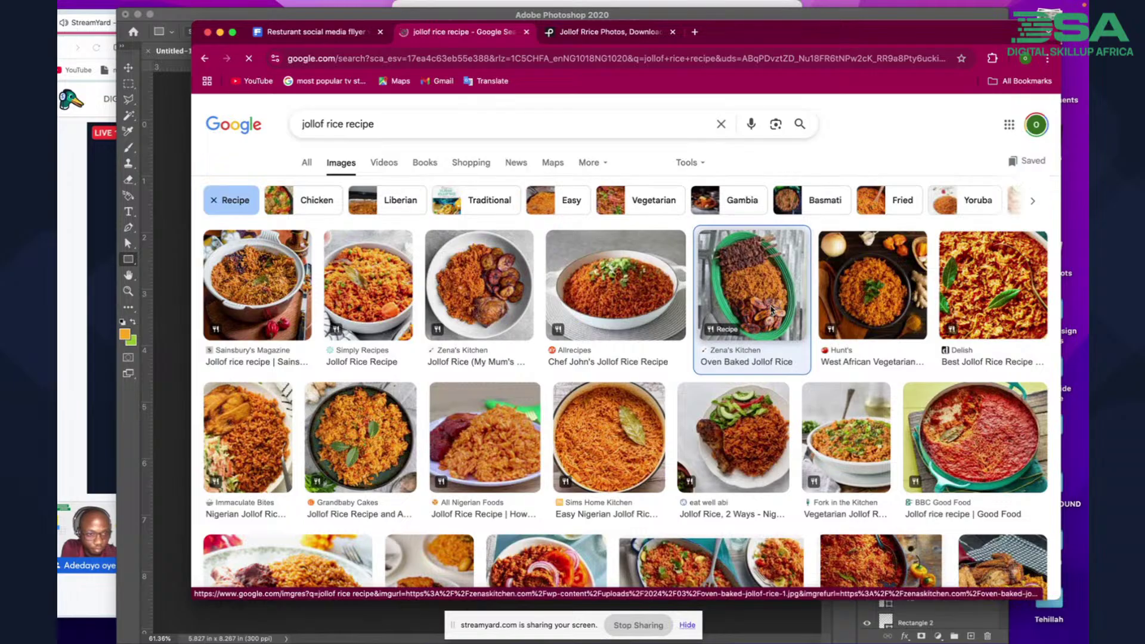
pyautogui.rightClick(870, 380)
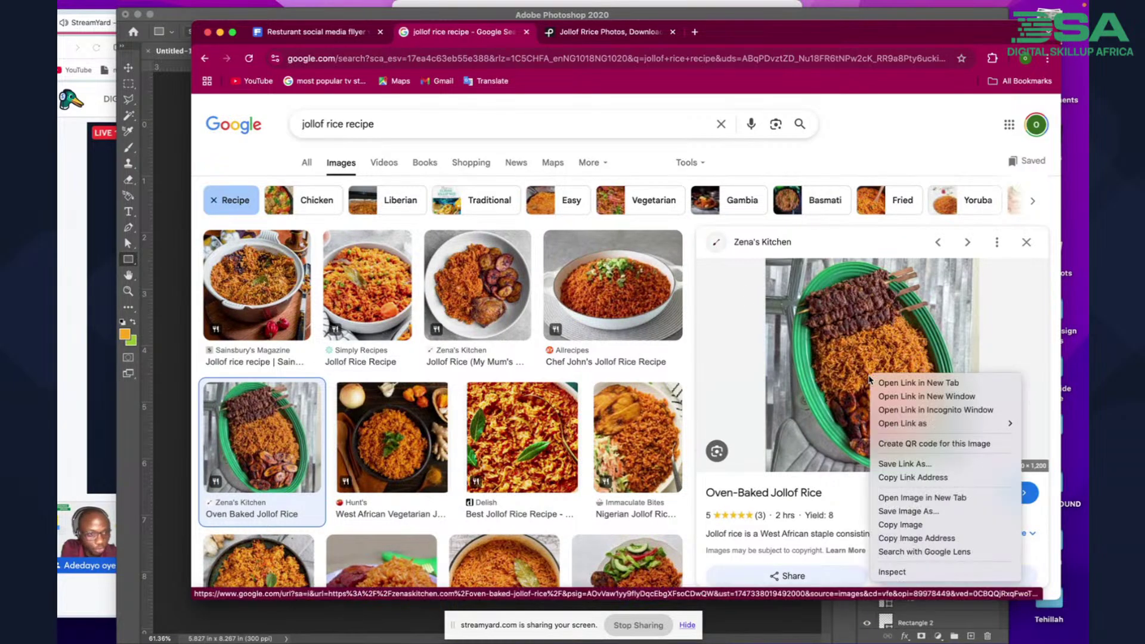
pyautogui.click(904, 528)
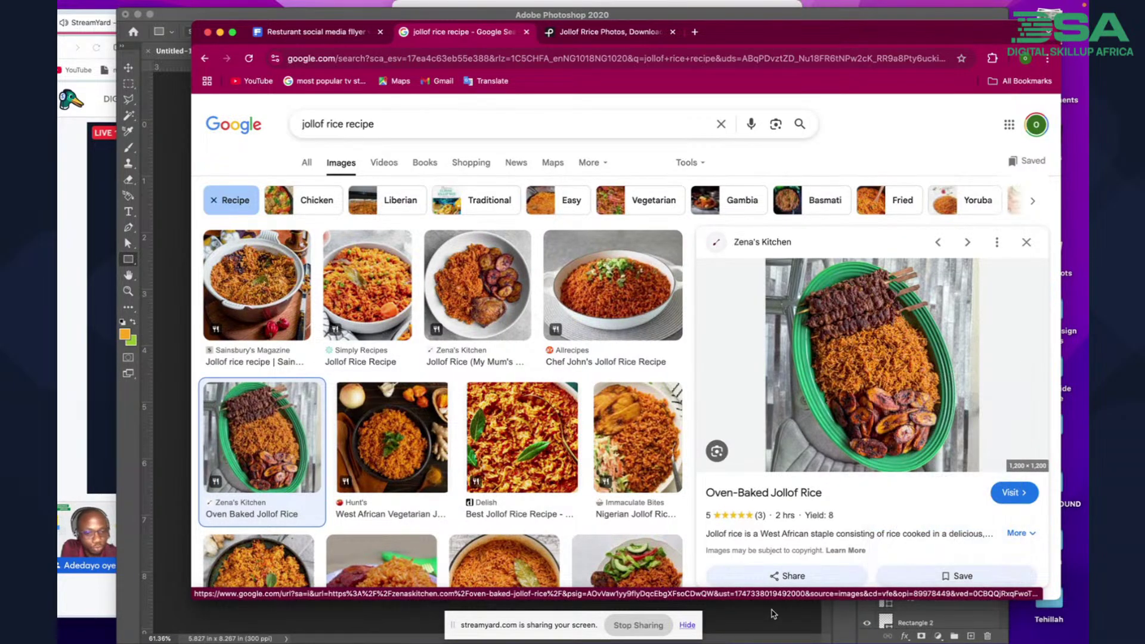
pyautogui.click(771, 615)
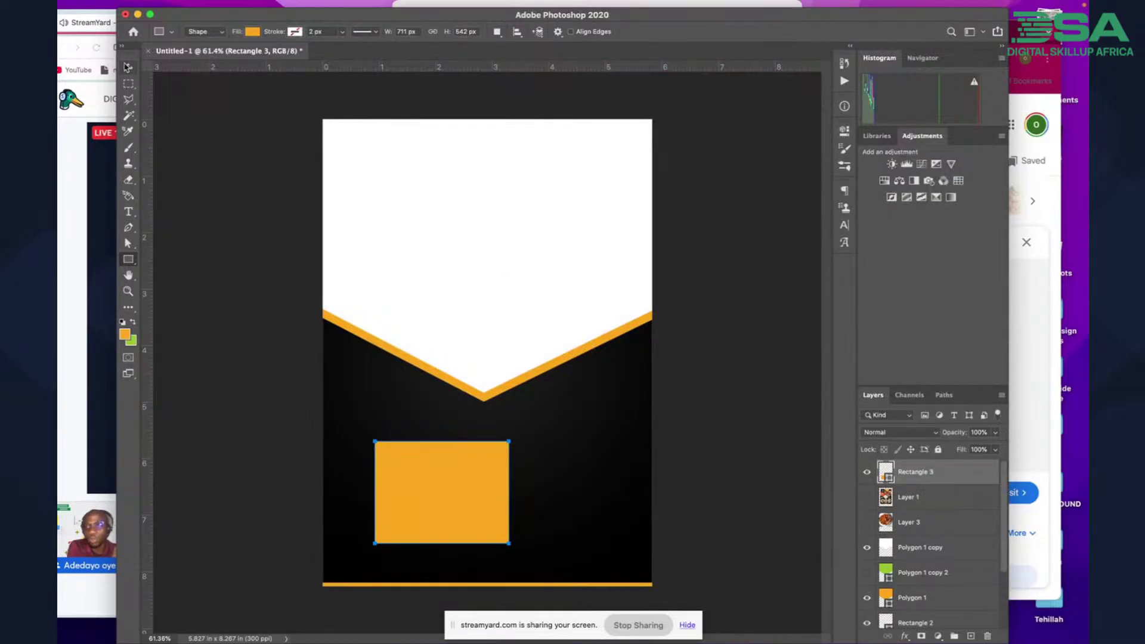
# Paste the copied jollof rice photo, scale it to about 62 percent and place it beside the orange rectangle
pyautogui.click(128, 67)
pyautogui.press('super+v')
pyautogui.press('super+t')
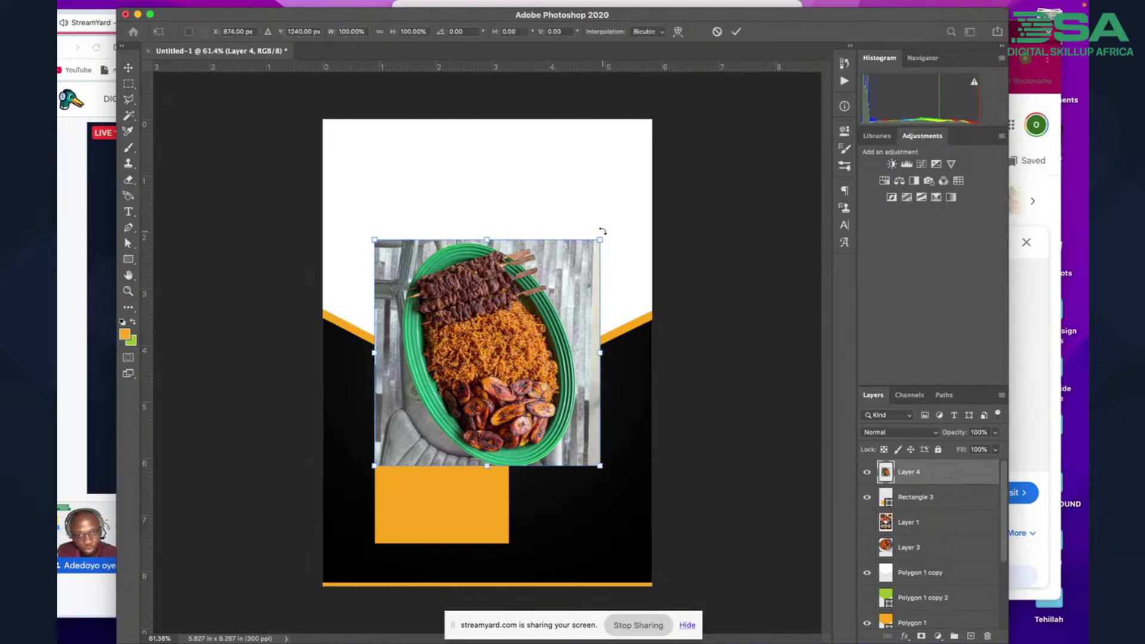
pyautogui.click(379, 31)
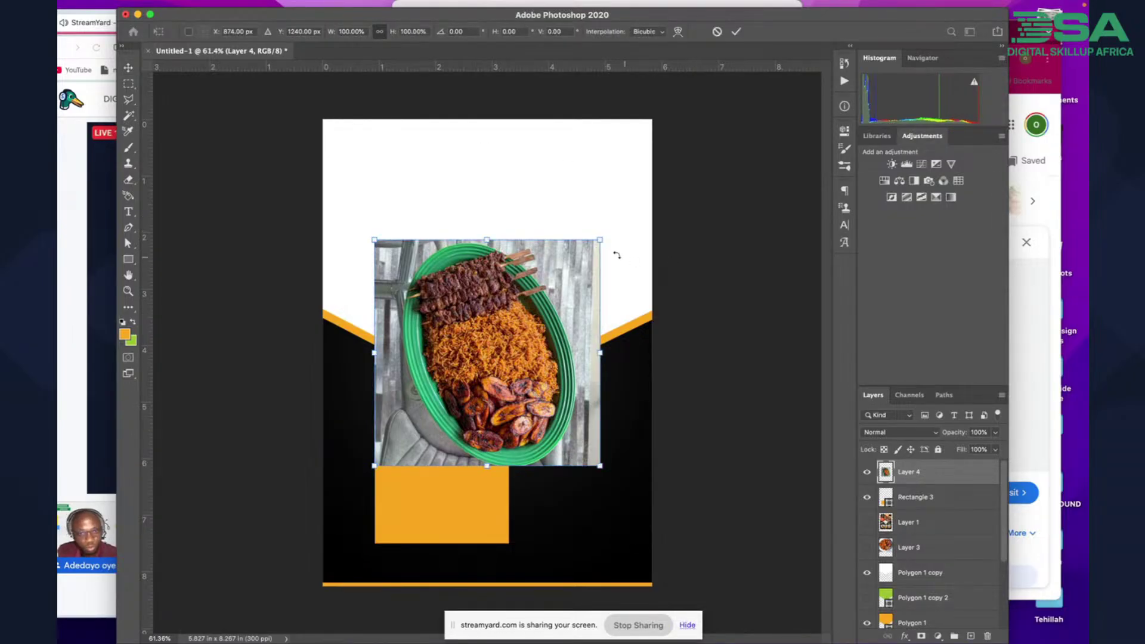
pyautogui.moveTo(598, 241); pyautogui.dragTo(515, 327)
pyautogui.moveTo(471, 386); pyautogui.dragTo(599, 415)
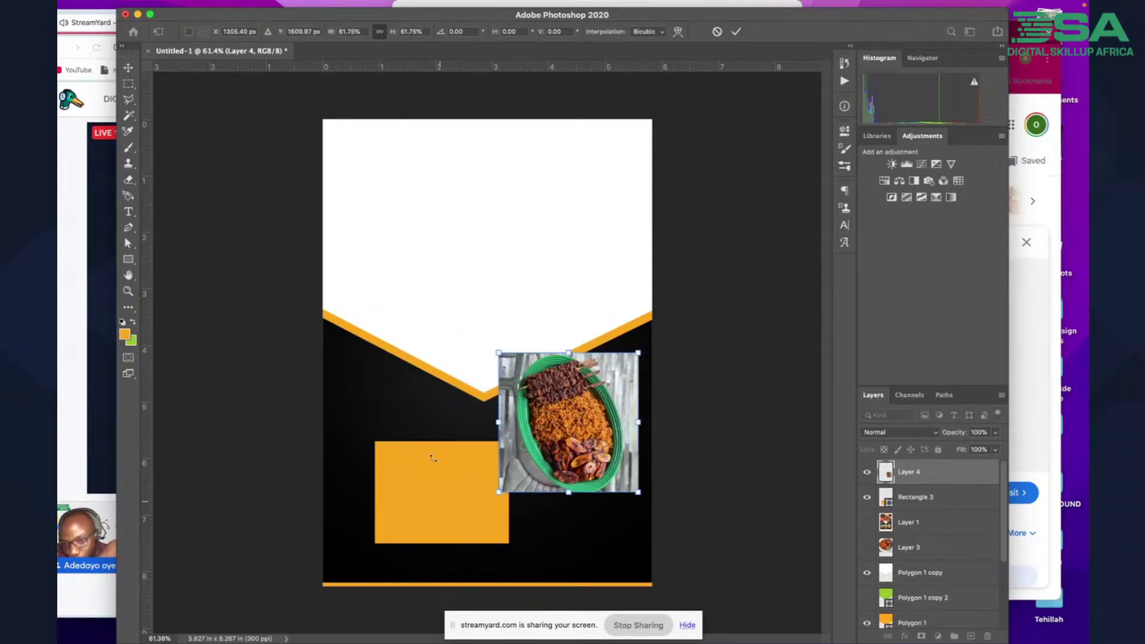
pyautogui.click(736, 31)
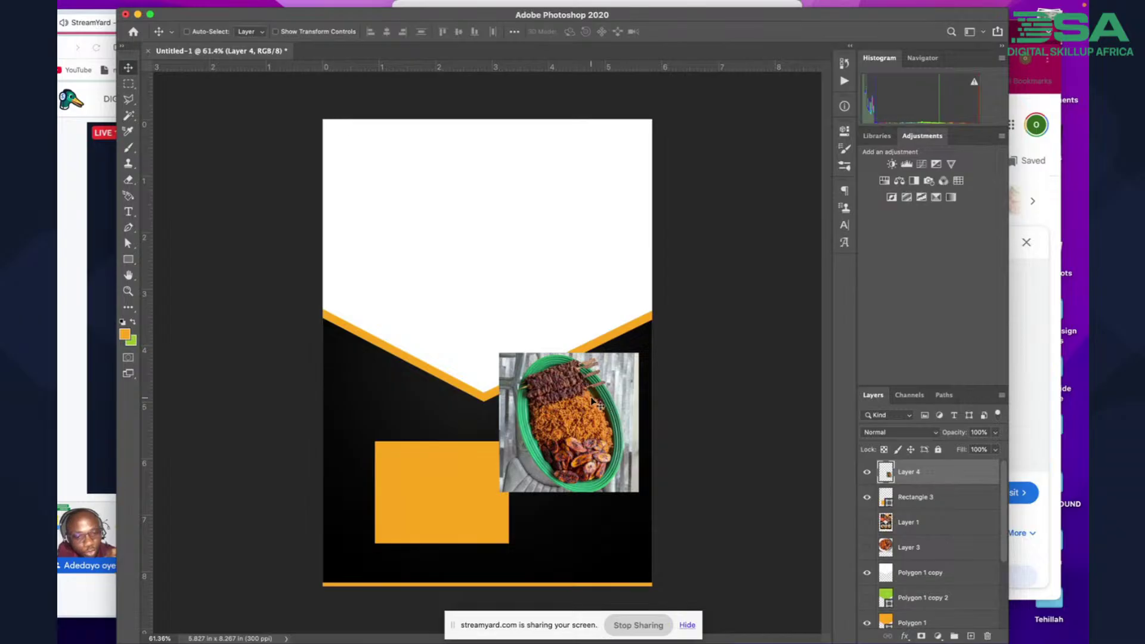
# Move the pasted photo over the orange rectangle and clip it to Rectangle 3
pyautogui.moveTo(593, 399); pyautogui.dragTo(461, 465)
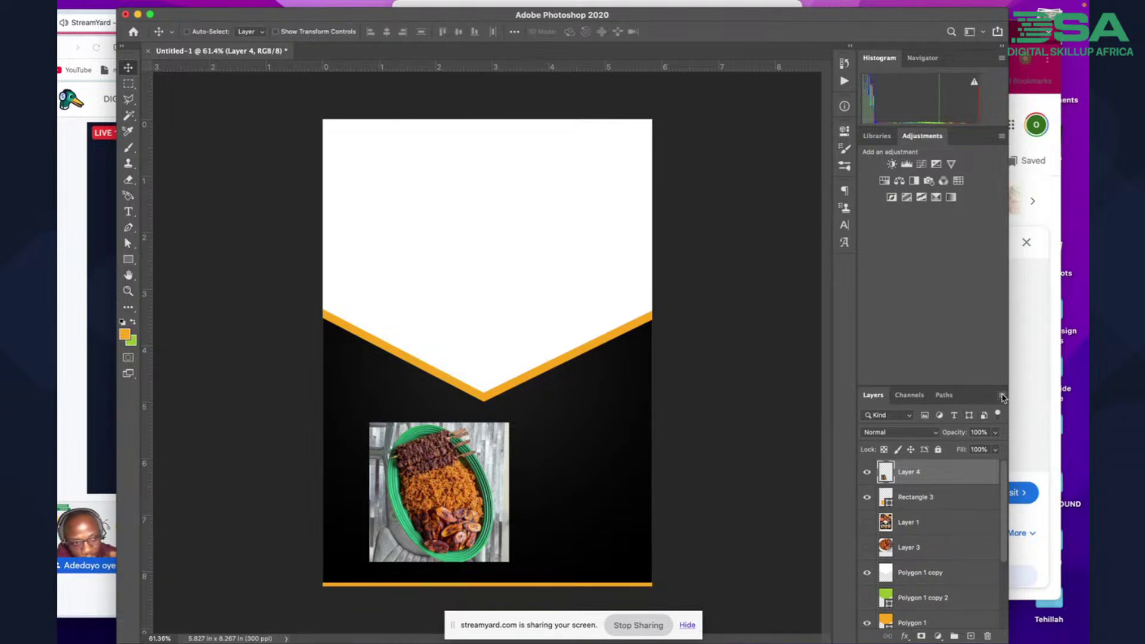
pyautogui.click(1002, 396)
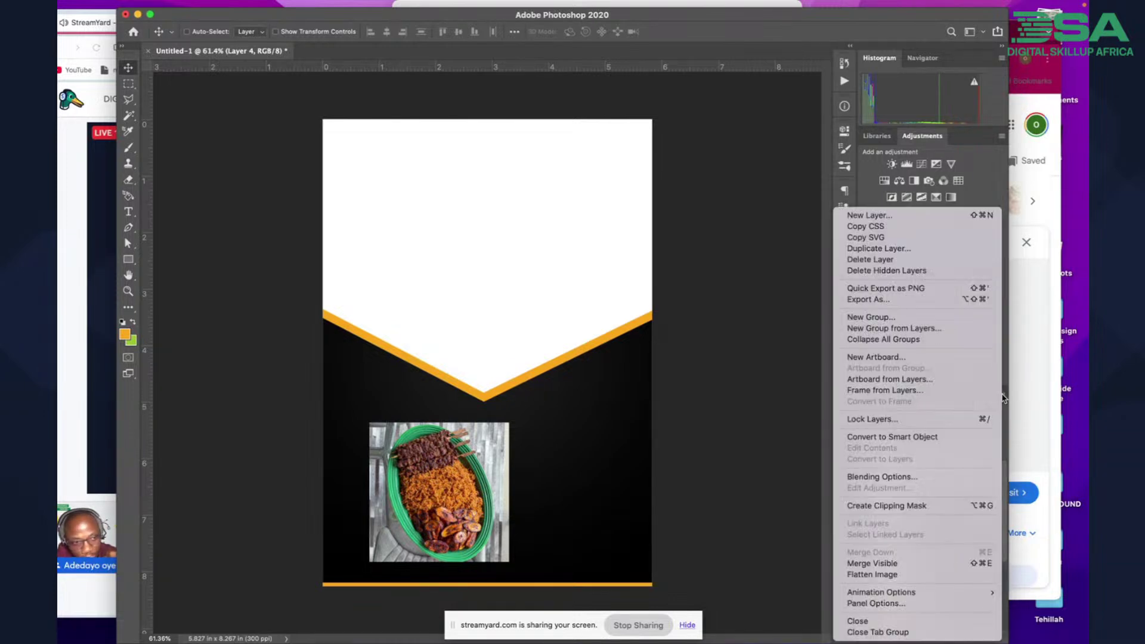
pyautogui.click(886, 506)
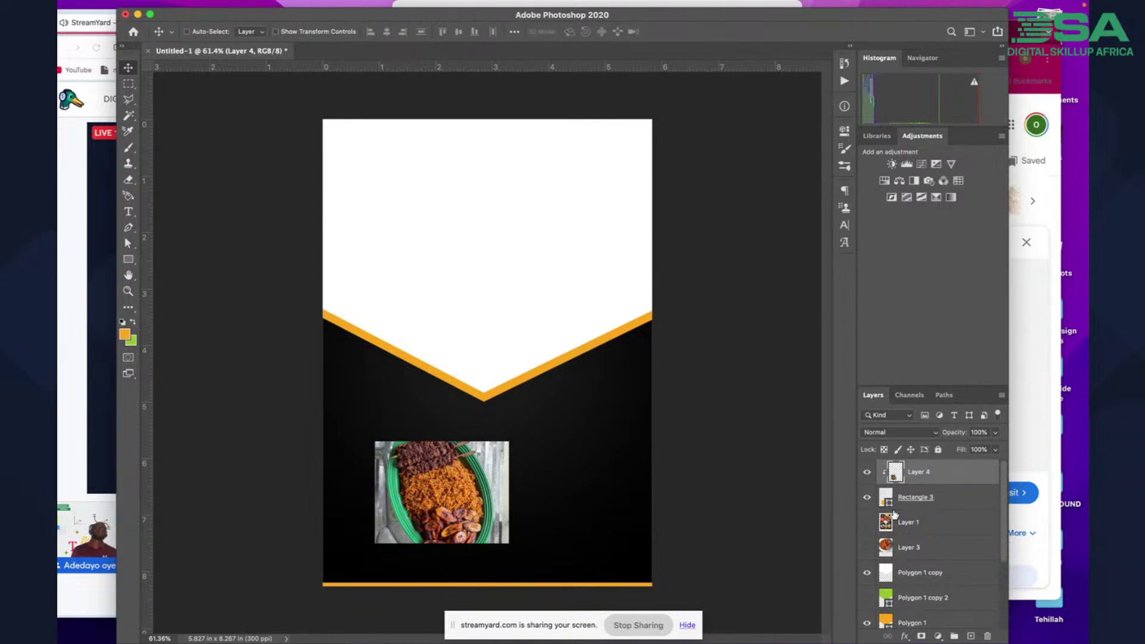
# Delete the clipped jollof rice photo and the orange rectangle beneath it
pyautogui.press('BackSpace')
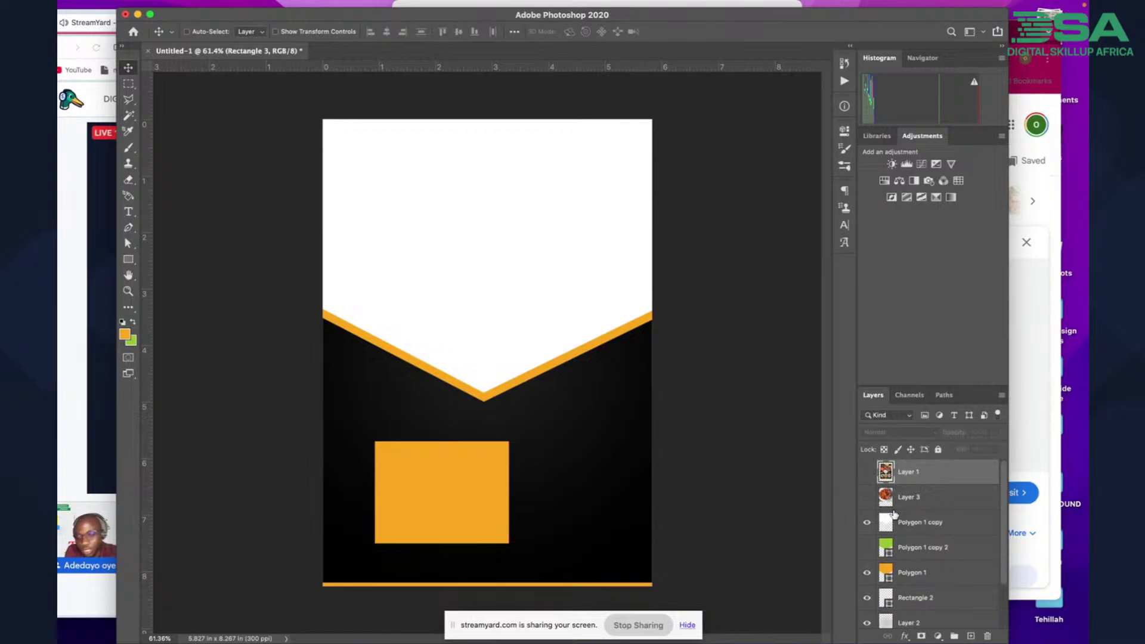
pyautogui.press('BackSpace')
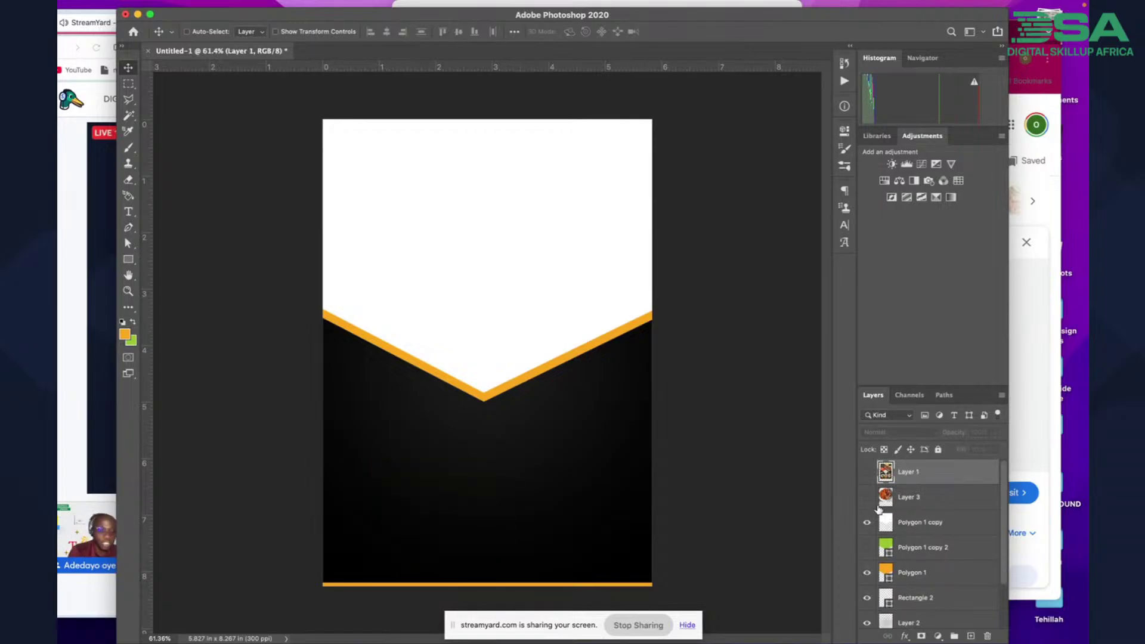
# Briefly show and hide the Layer 3 food photo and the reference flyer on Layer 1 to compare the layout
pyautogui.click(868, 499)
pyautogui.click(868, 498)
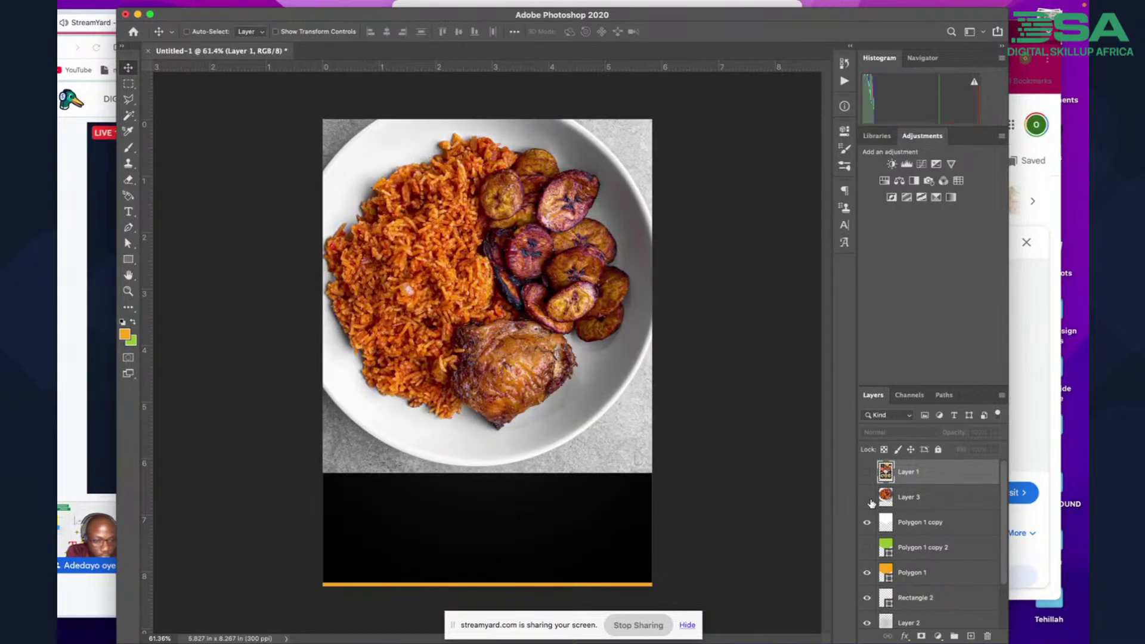
pyautogui.click(867, 472)
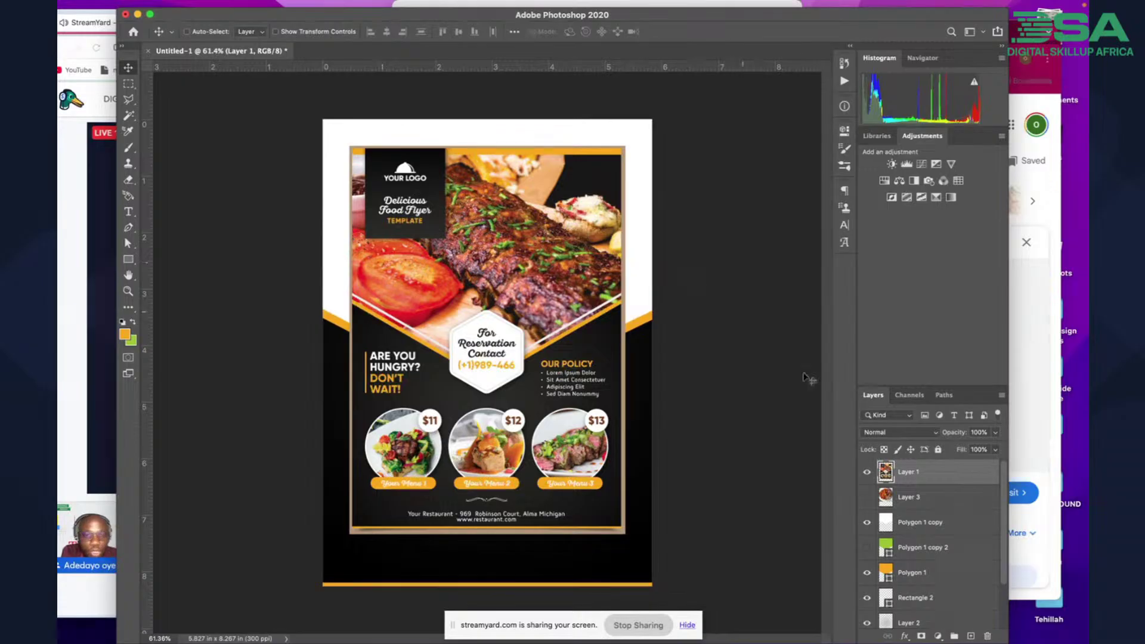
pyautogui.click(867, 473)
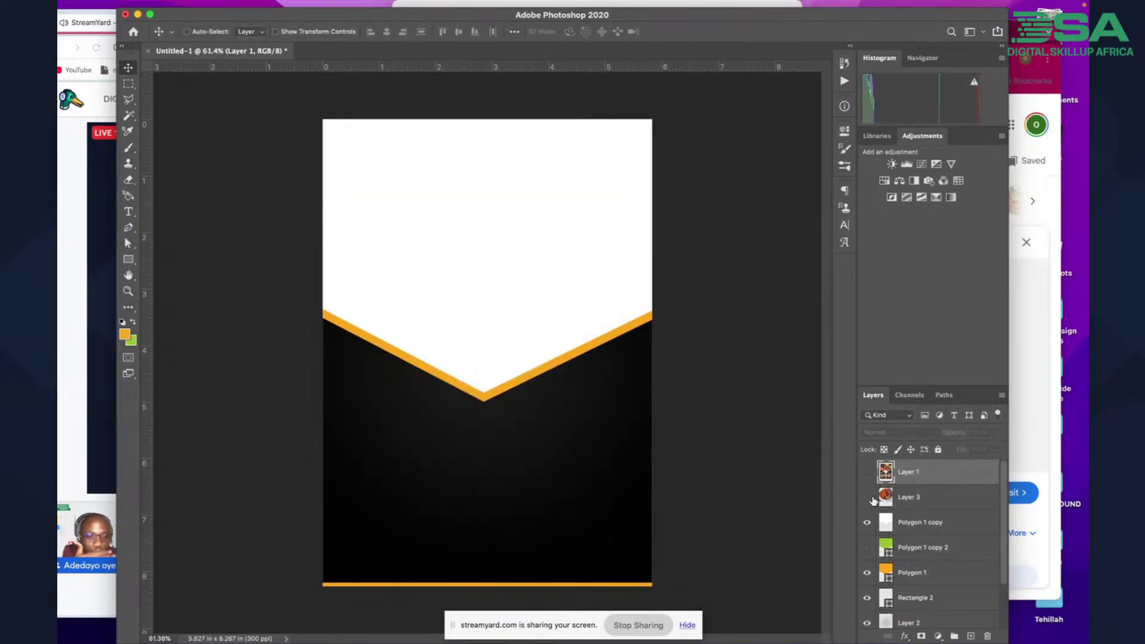
# Show the Layer 3 food photo and clip it to Polygon 1 copy
pyautogui.click(866, 498)
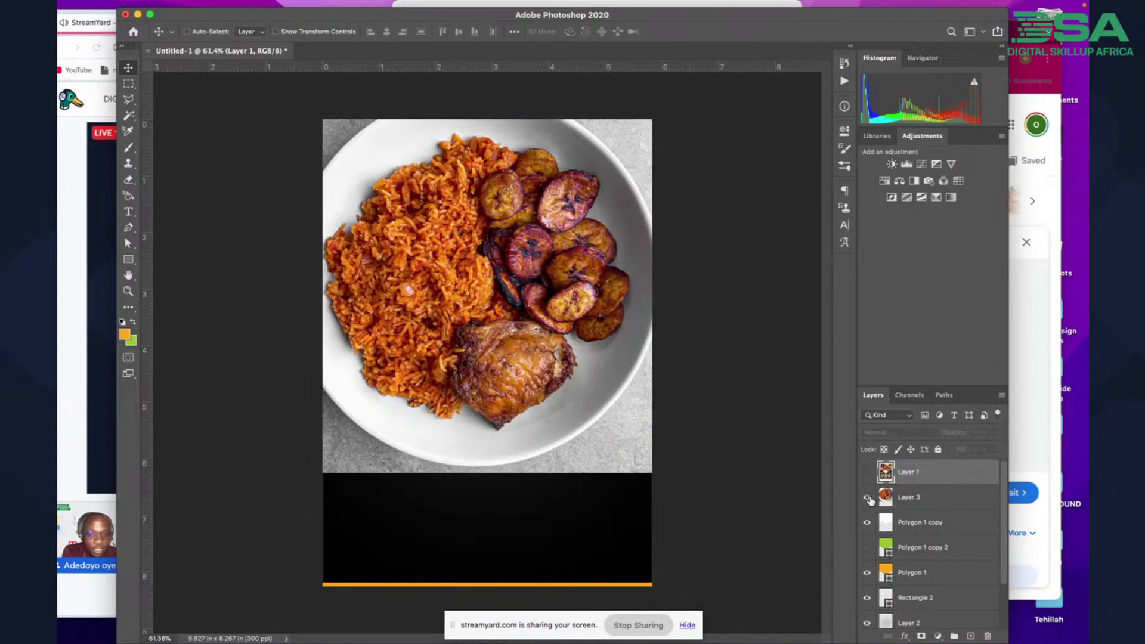
pyautogui.click(923, 497)
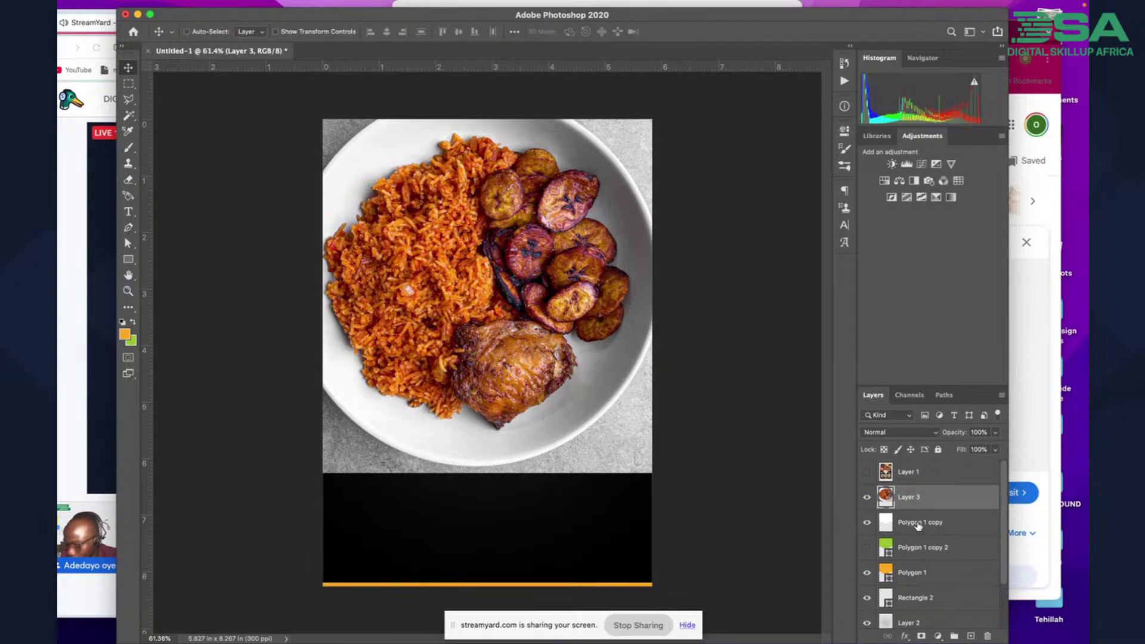
pyautogui.click(1002, 398)
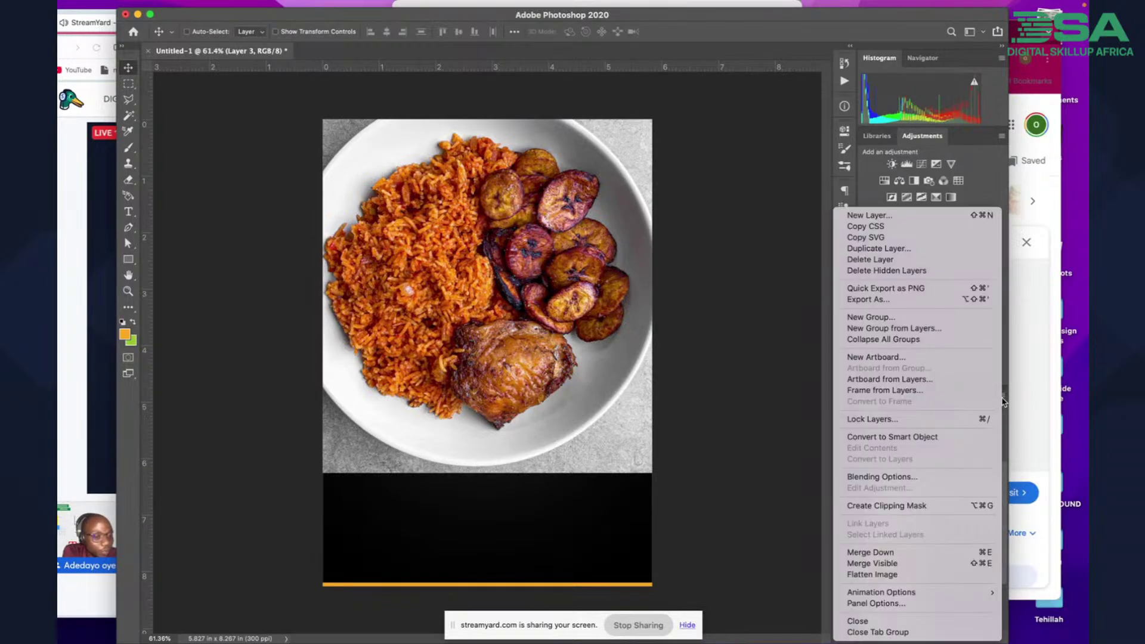
pyautogui.click(916, 505)
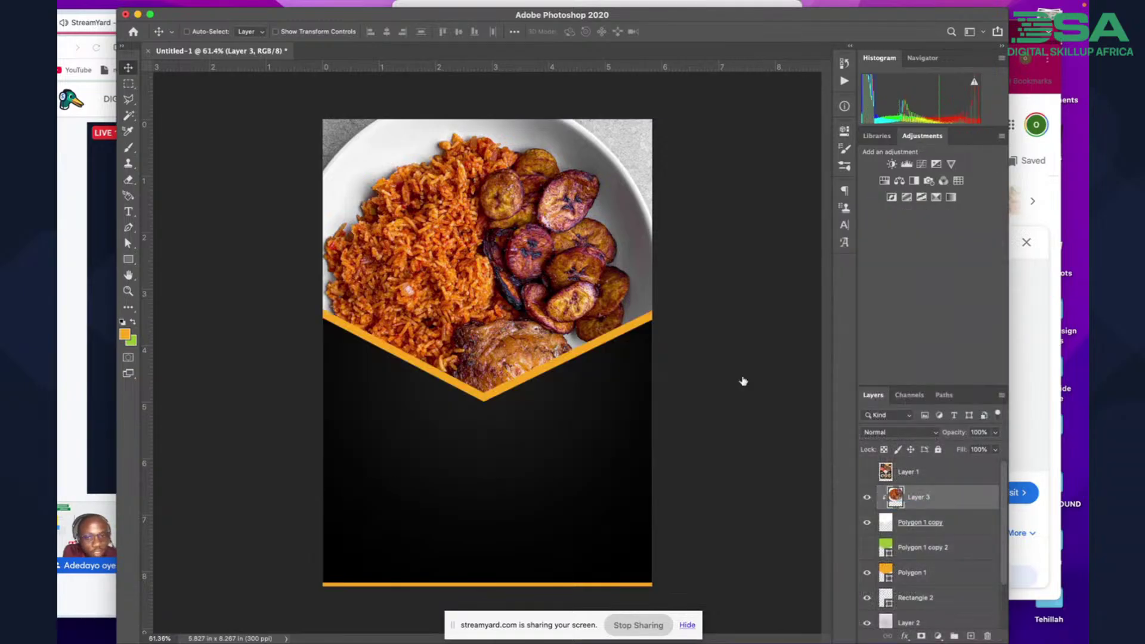
# Move the clipped food photo slightly upward and scale it to about 128 percent within the header polygon
pyautogui.moveTo(585, 239); pyautogui.dragTo(592, 205)
pyautogui.scroll(-3, 592, 205)
pyautogui.scroll(5, 592, 205)
pyautogui.scroll(-4, 592, 205)
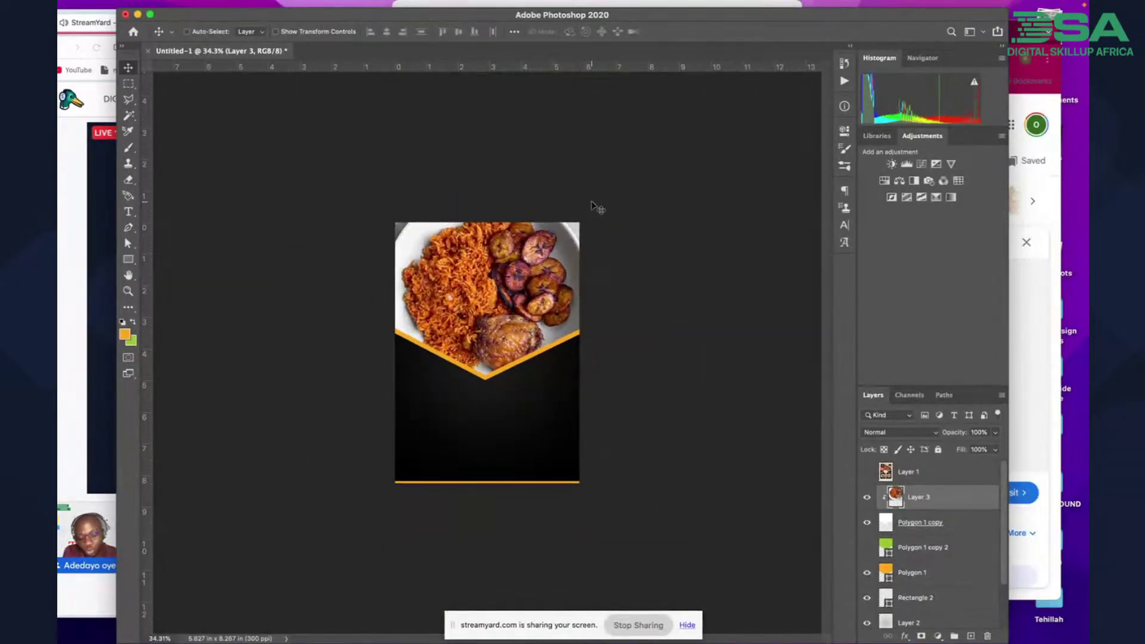
pyautogui.hotkey('ctrl', 't')
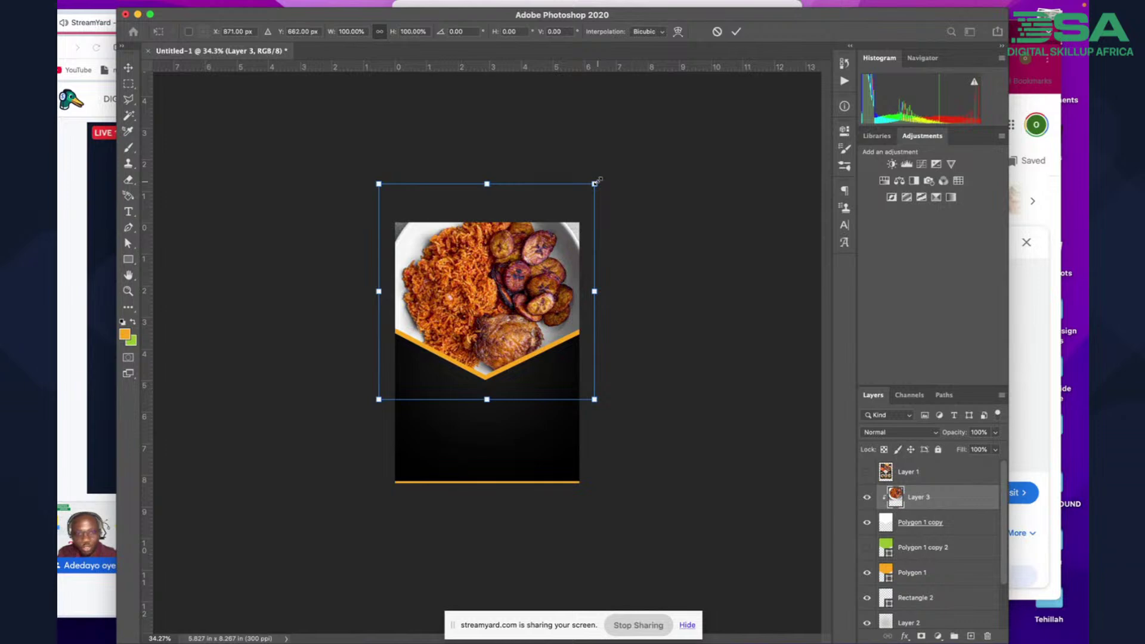
pyautogui.moveTo(596, 182); pyautogui.dragTo(682, 97)
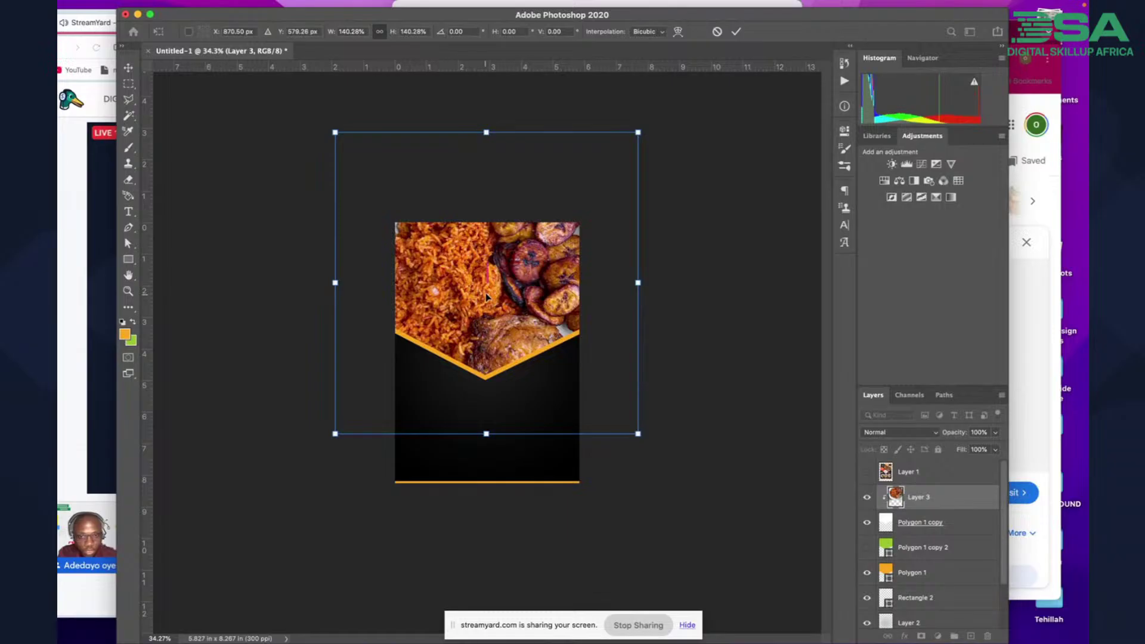
pyautogui.moveTo(486, 296); pyautogui.dragTo(475, 297)
pyautogui.moveTo(475, 436); pyautogui.dragTo(474, 409)
pyautogui.moveTo(471, 331); pyautogui.dragTo(484, 336)
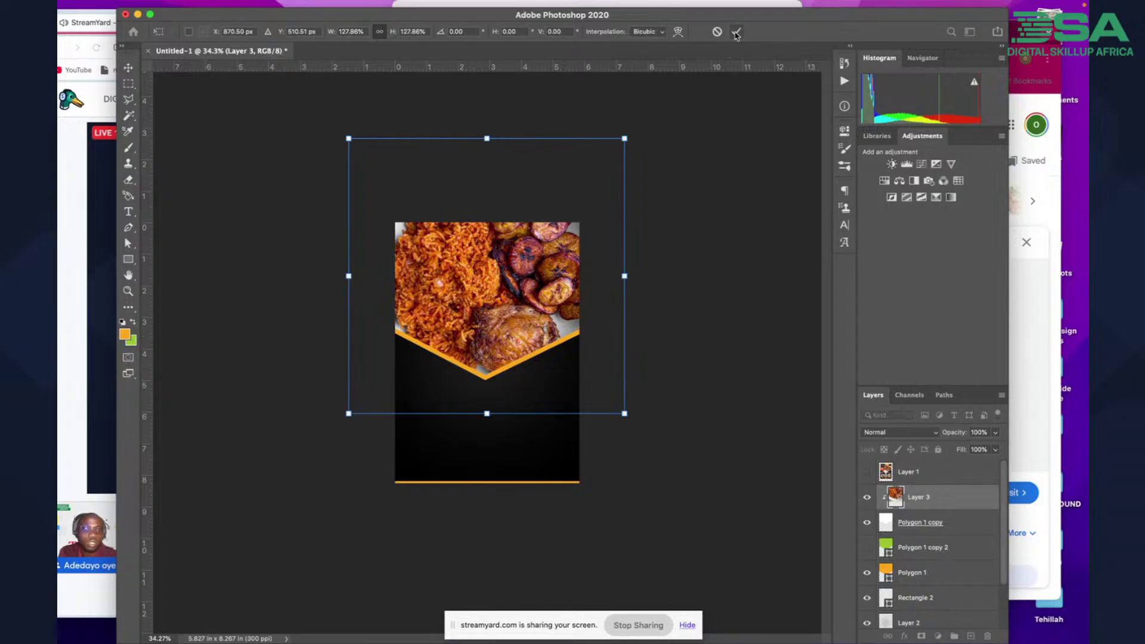
pyautogui.click(736, 31)
pyautogui.scroll(5, 566, 401)
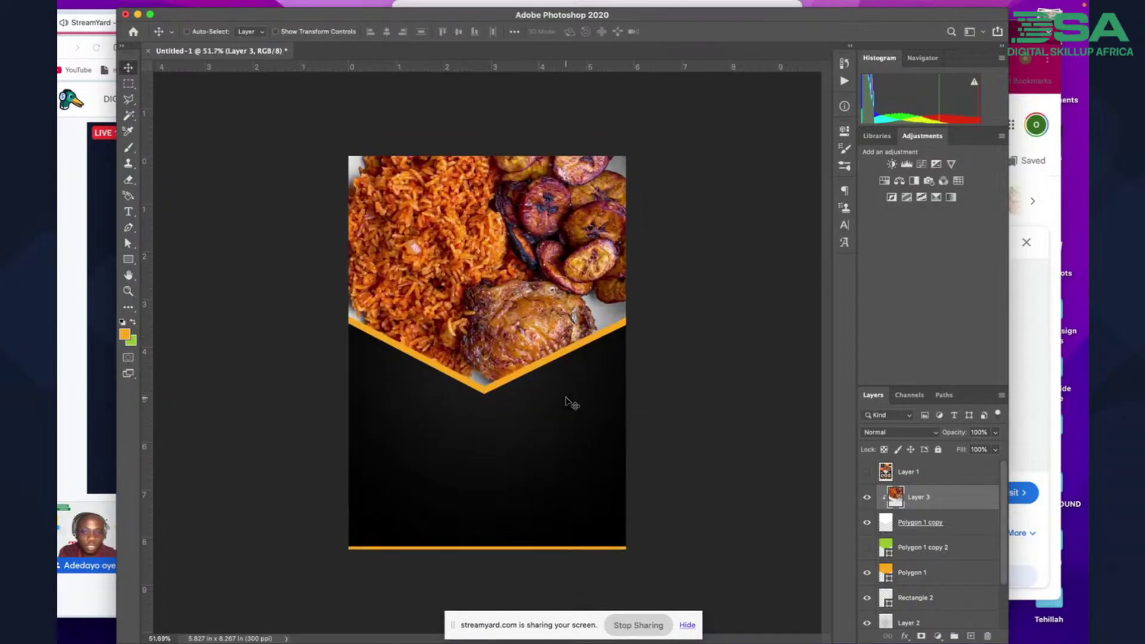
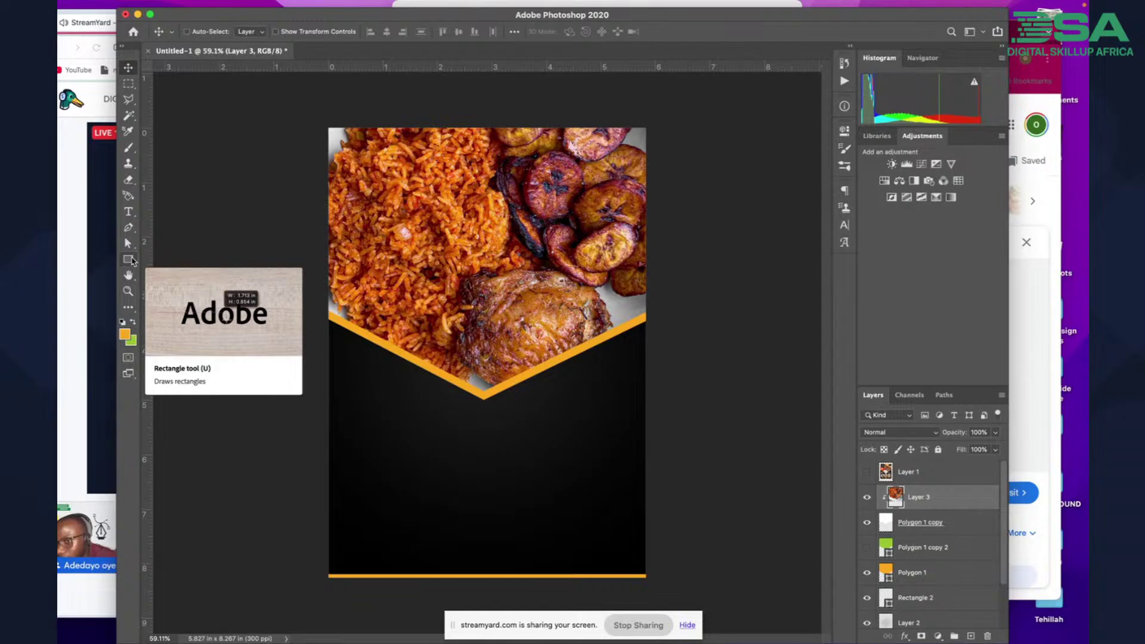
pyautogui.click(130, 260)
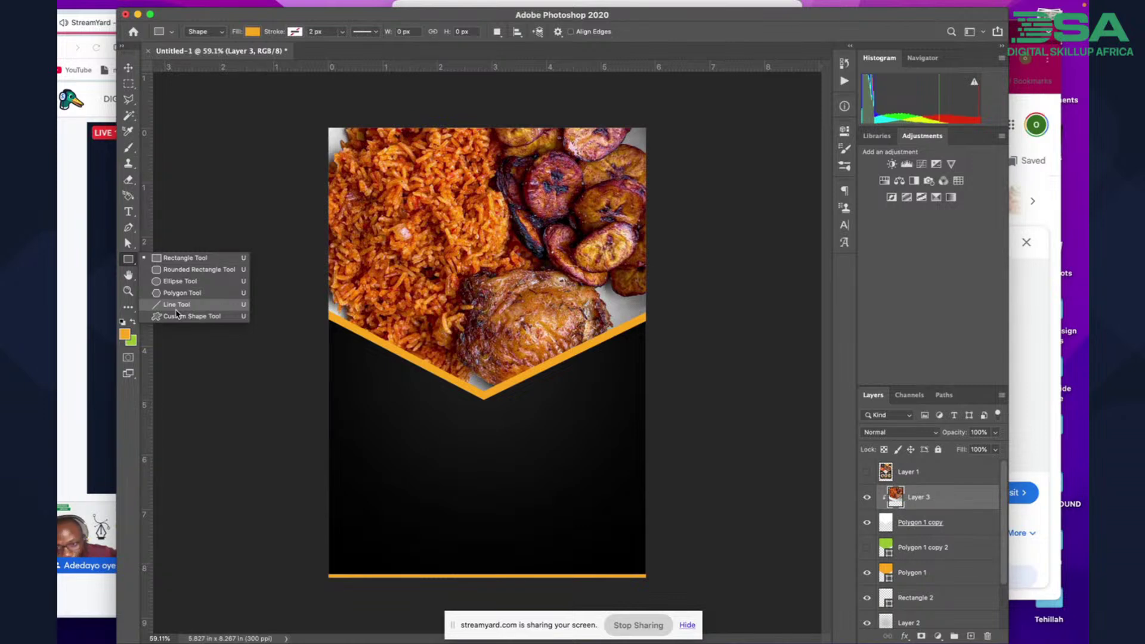
pyautogui.click(78, 339)
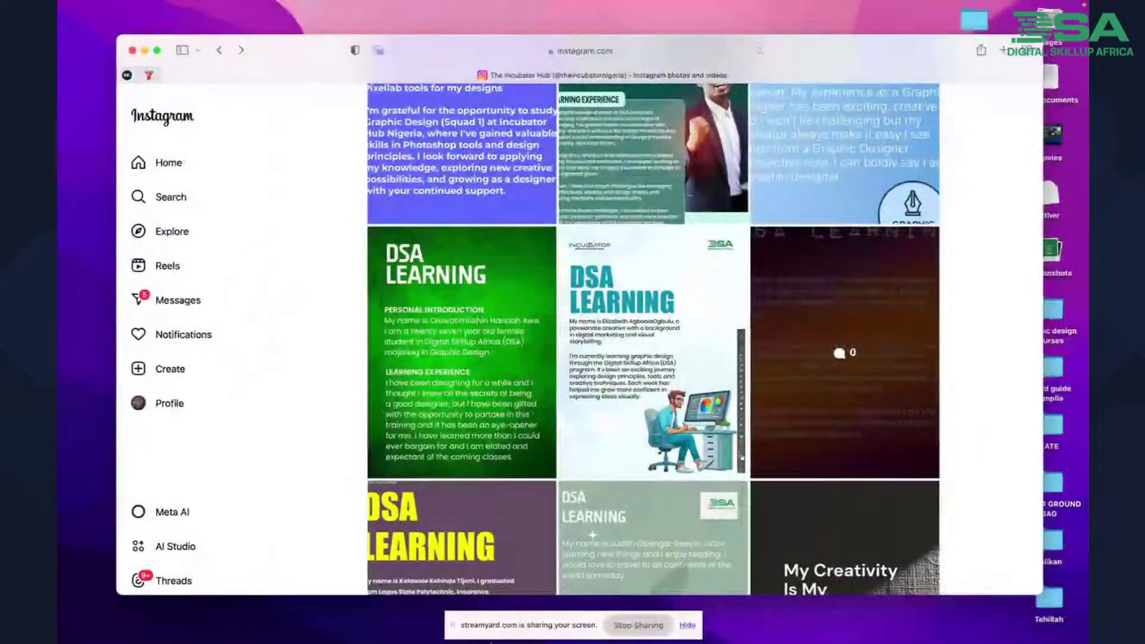
pyautogui.moveTo(410, 632)
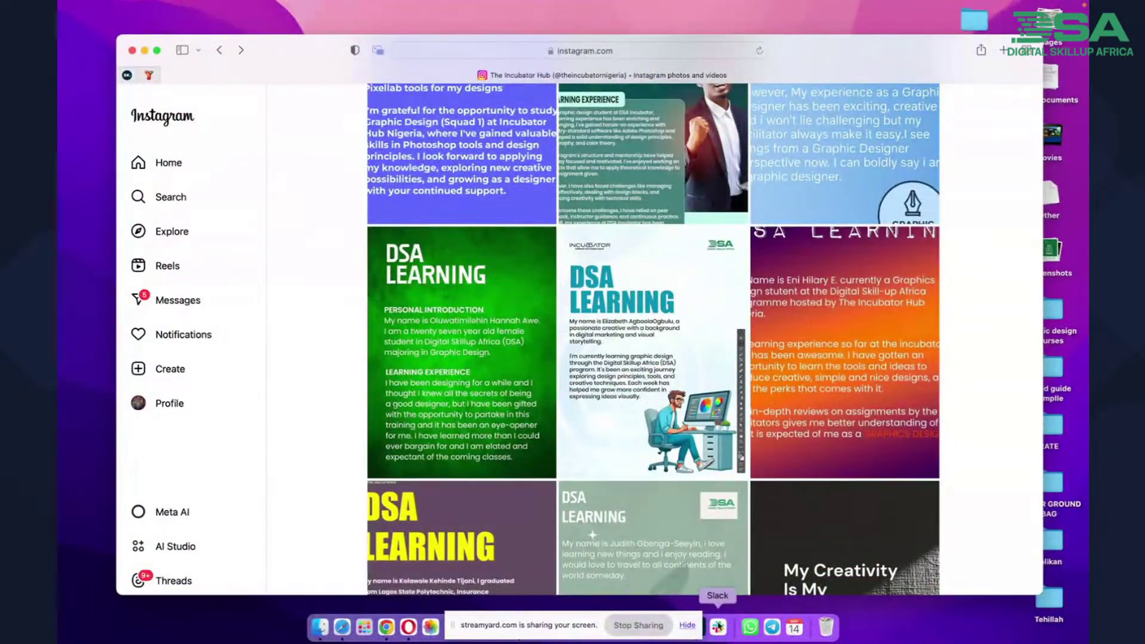
pyautogui.click(698, 628)
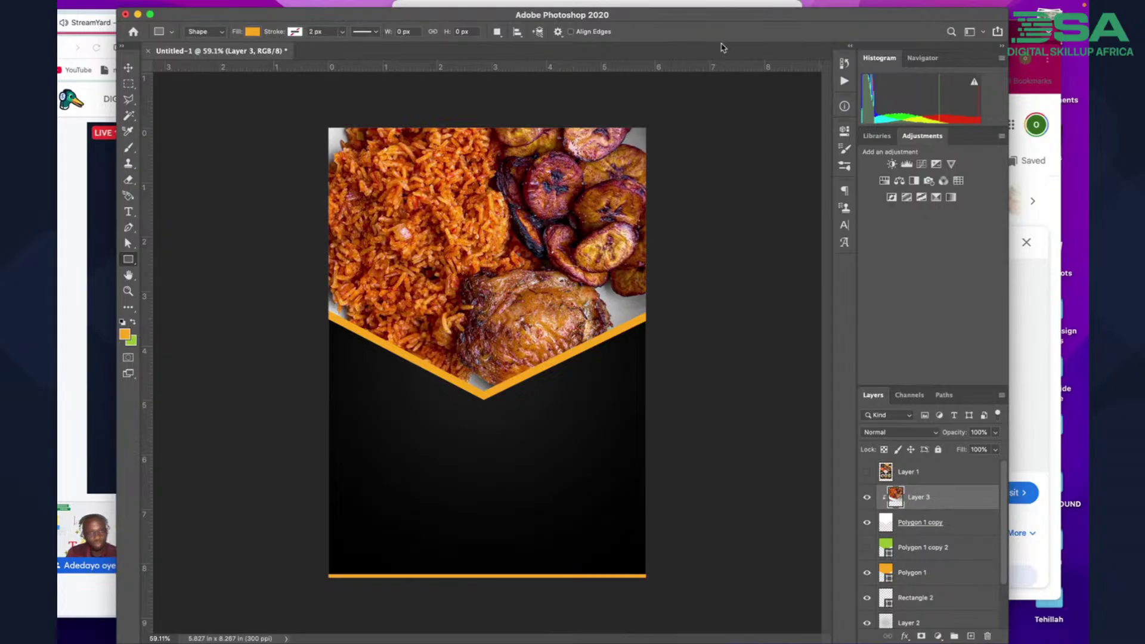
pyautogui.moveTo(721, 18)
pyautogui.mouseDown()
pyautogui.moveTo(724, 188)
pyautogui.moveTo(717, 15)
pyautogui.mouseUp()
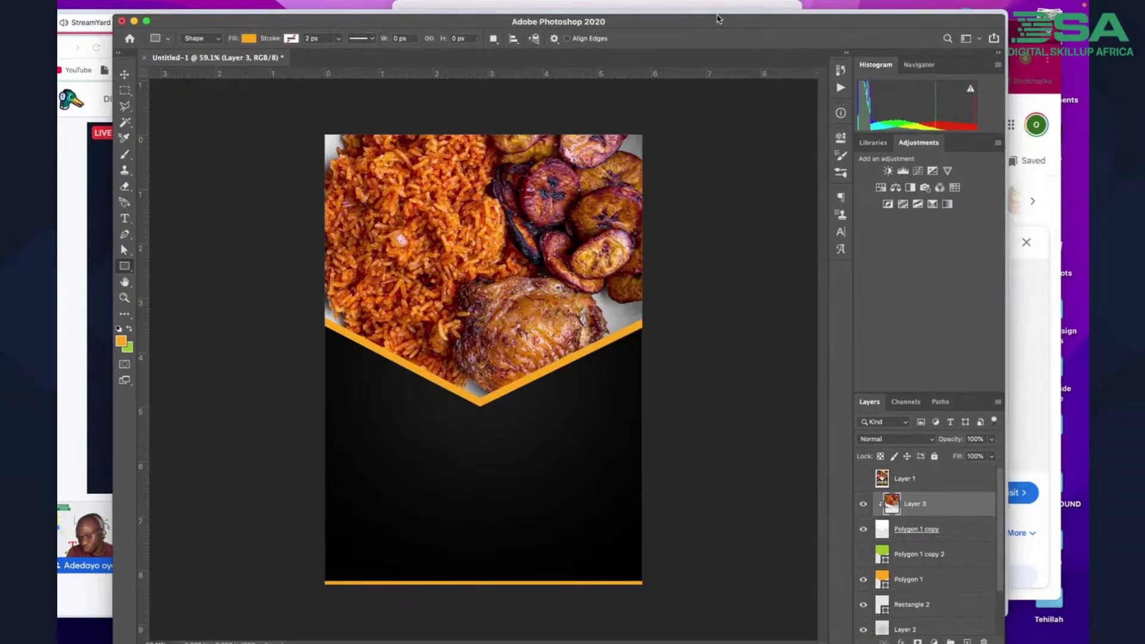
pyautogui.rightClick(126, 270)
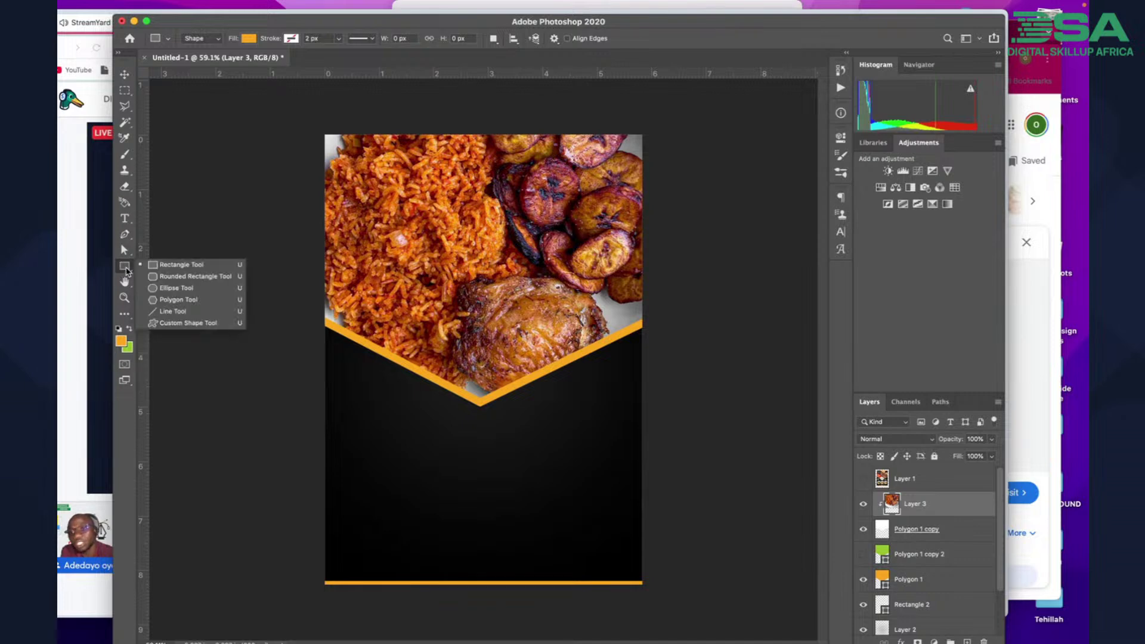
pyautogui.click(125, 319)
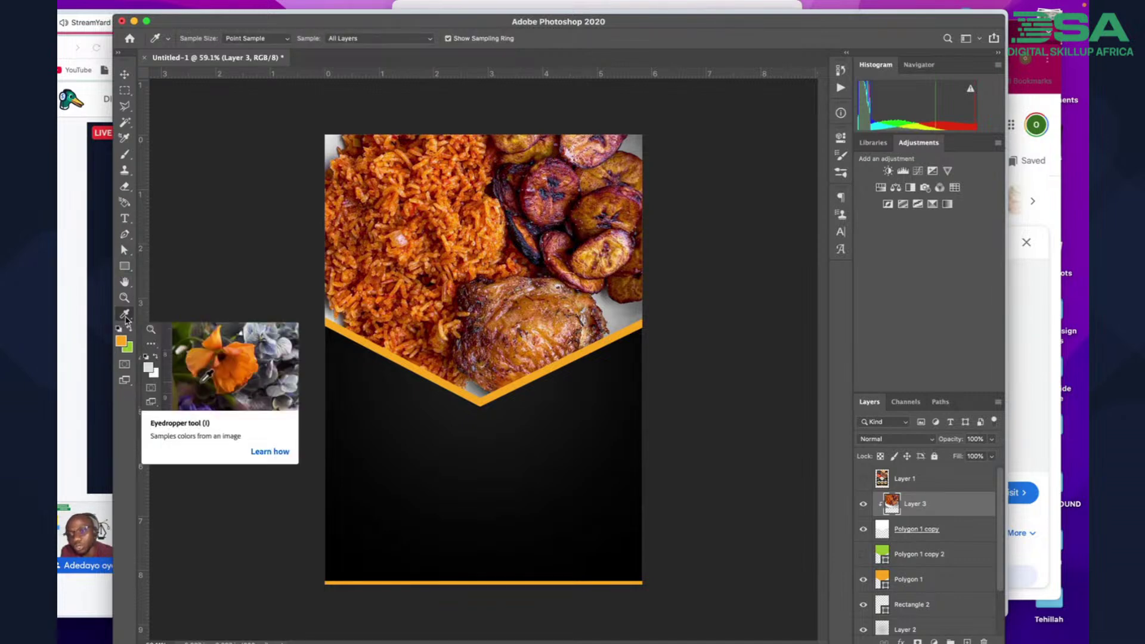
pyautogui.rightClick(126, 319)
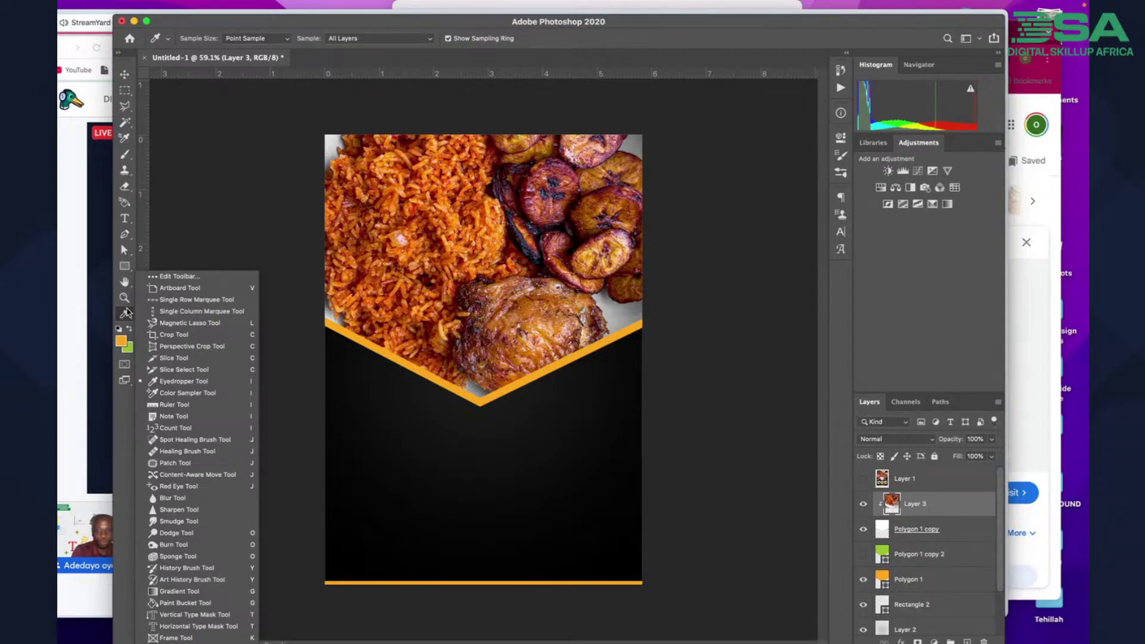
pyautogui.click(475, 508)
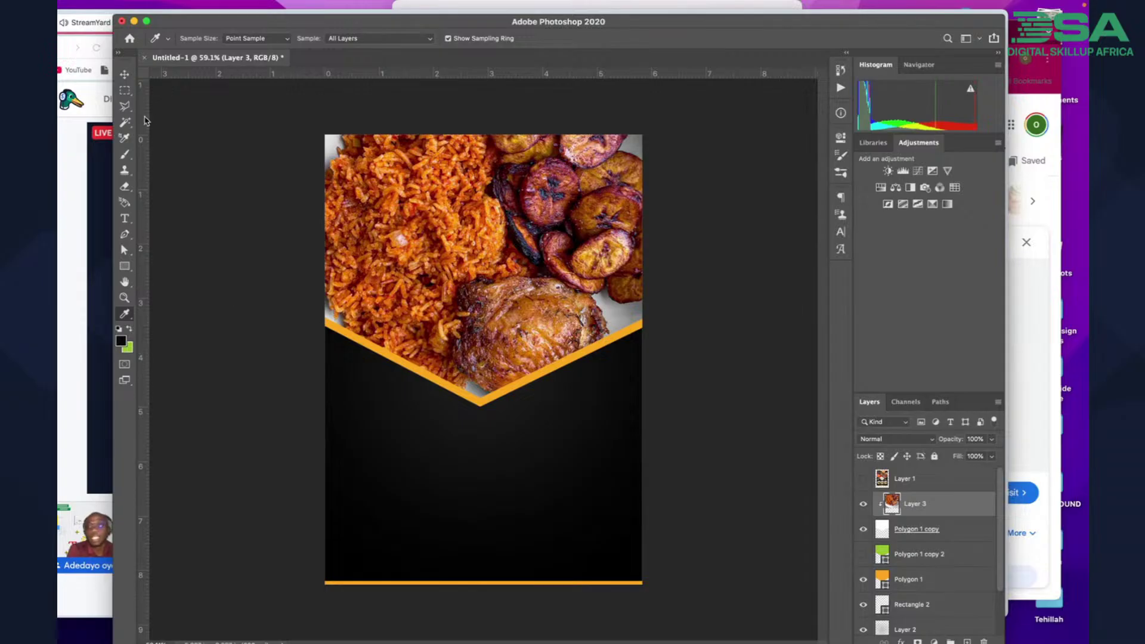
# Show the reference flyer on Layer 1 and examine the details around the header's pointed lower edge
pyautogui.click(124, 74)
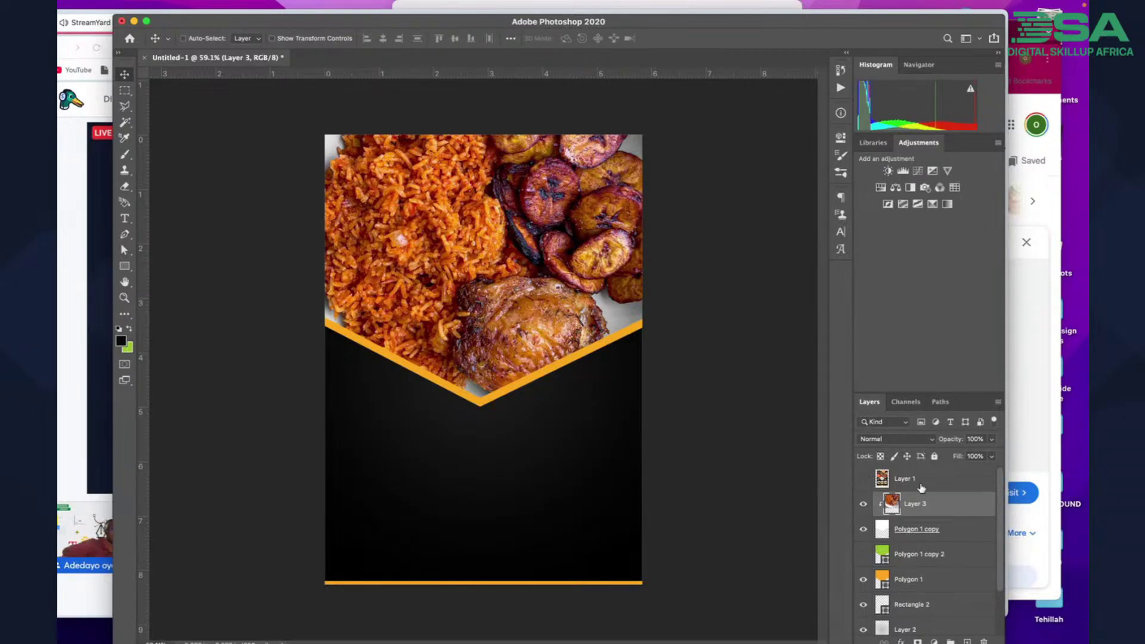
pyautogui.click(863, 480)
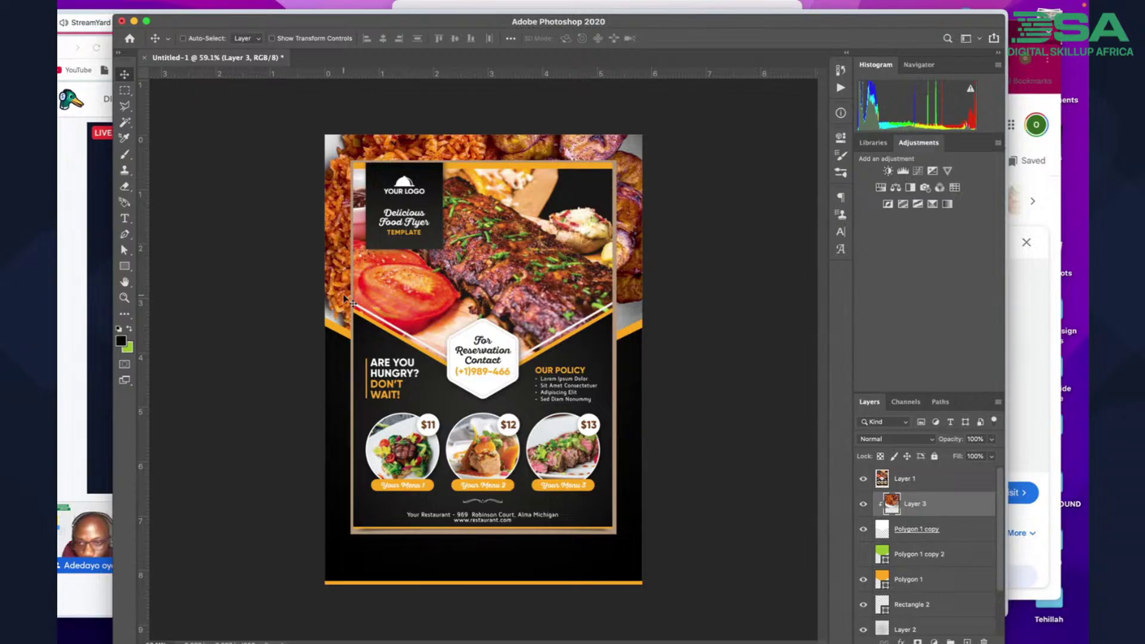
pyautogui.scroll(6, 370, 316)
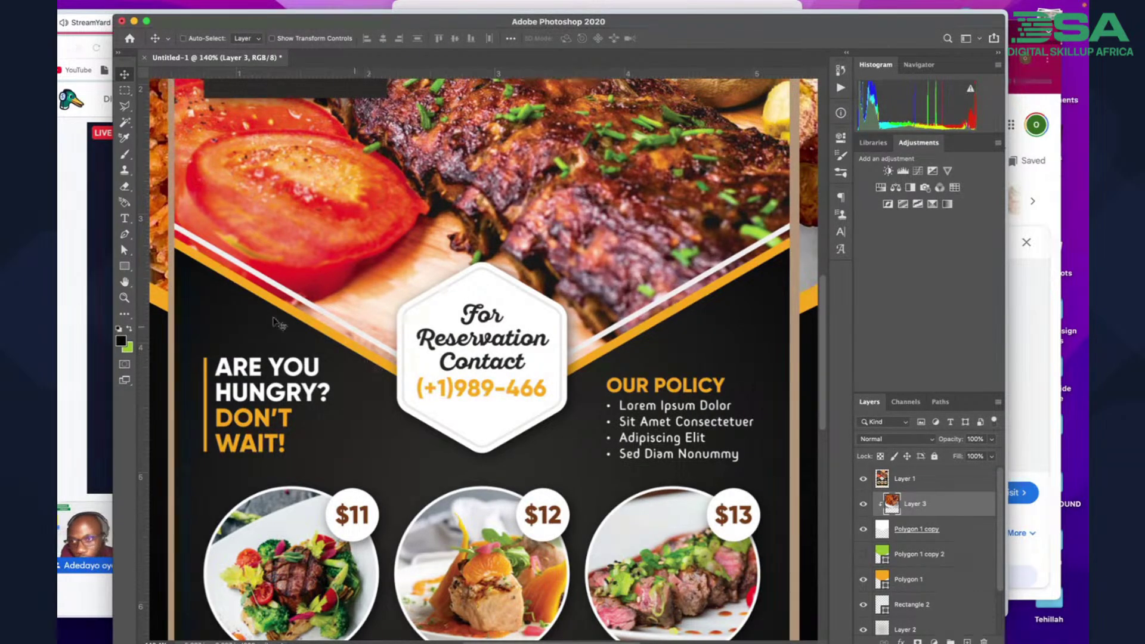
pyautogui.scroll(-5, 310, 301)
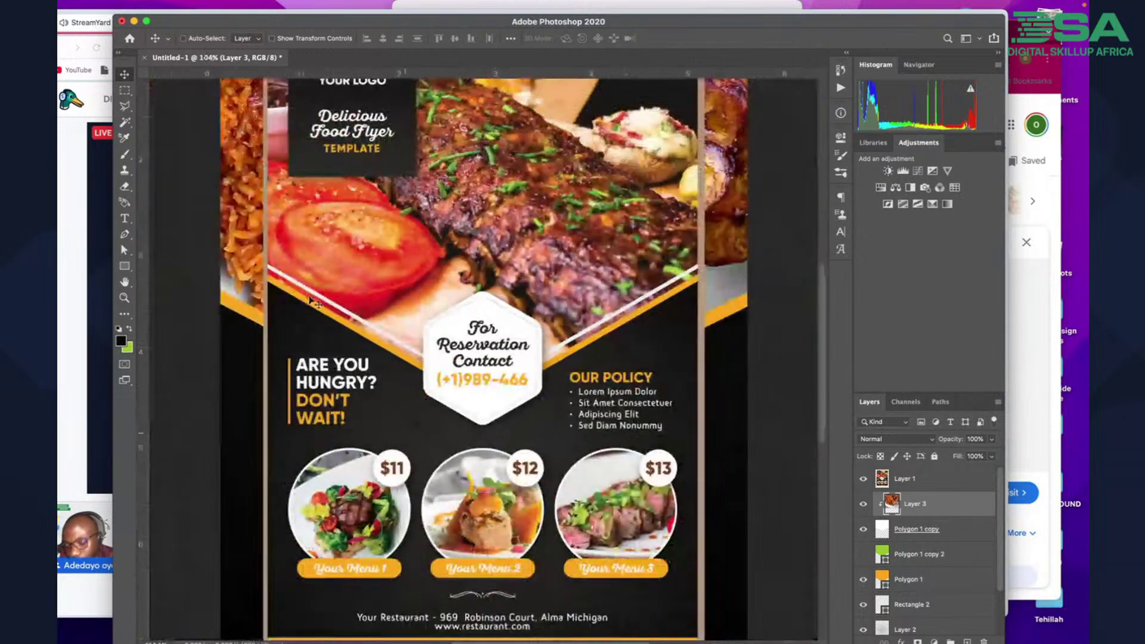
# Hide the reference flyer on Layer 1 and move the Polygon 1 copy 2 layer directly above Layer 3
pyautogui.scroll(-1, 310, 301)
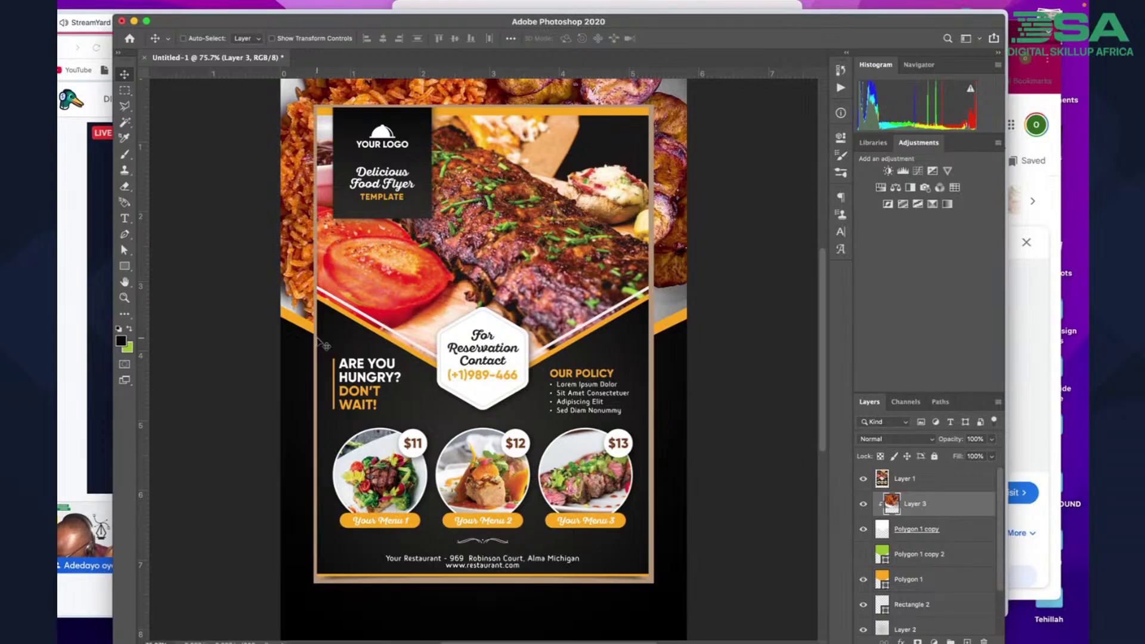
pyautogui.click(863, 479)
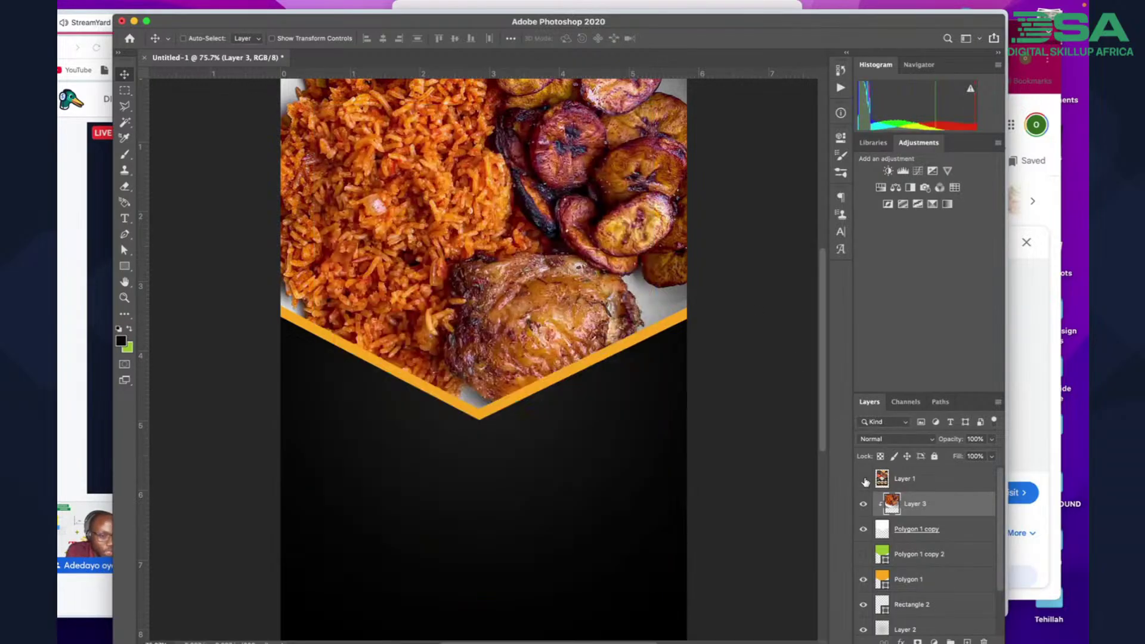
pyautogui.click(931, 558)
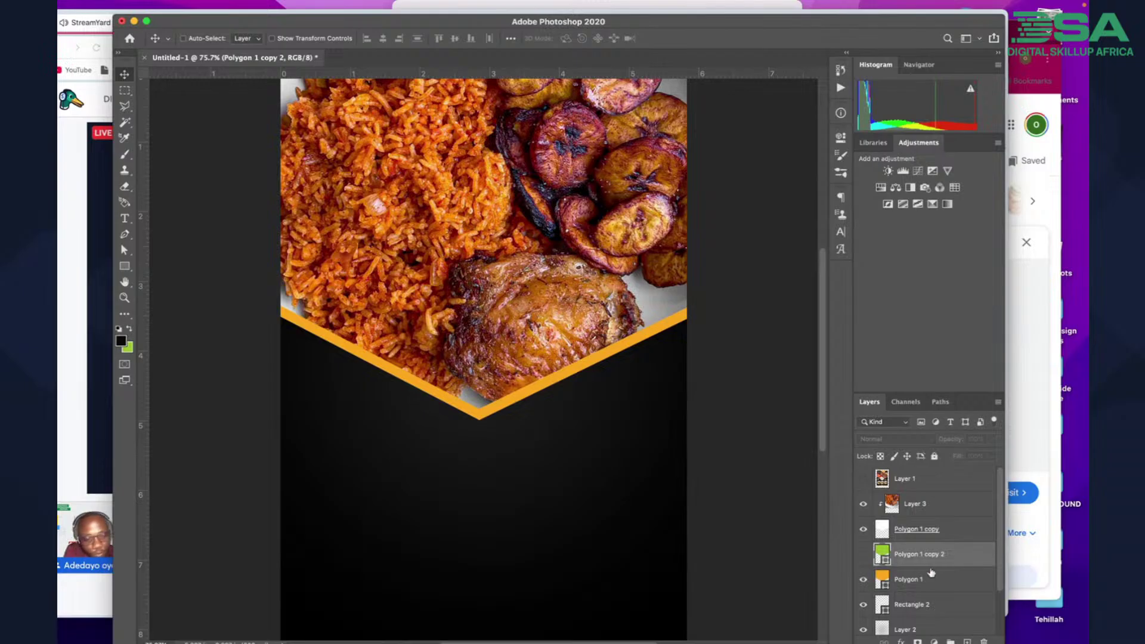
pyautogui.moveTo(953, 555); pyautogui.dragTo(940, 497)
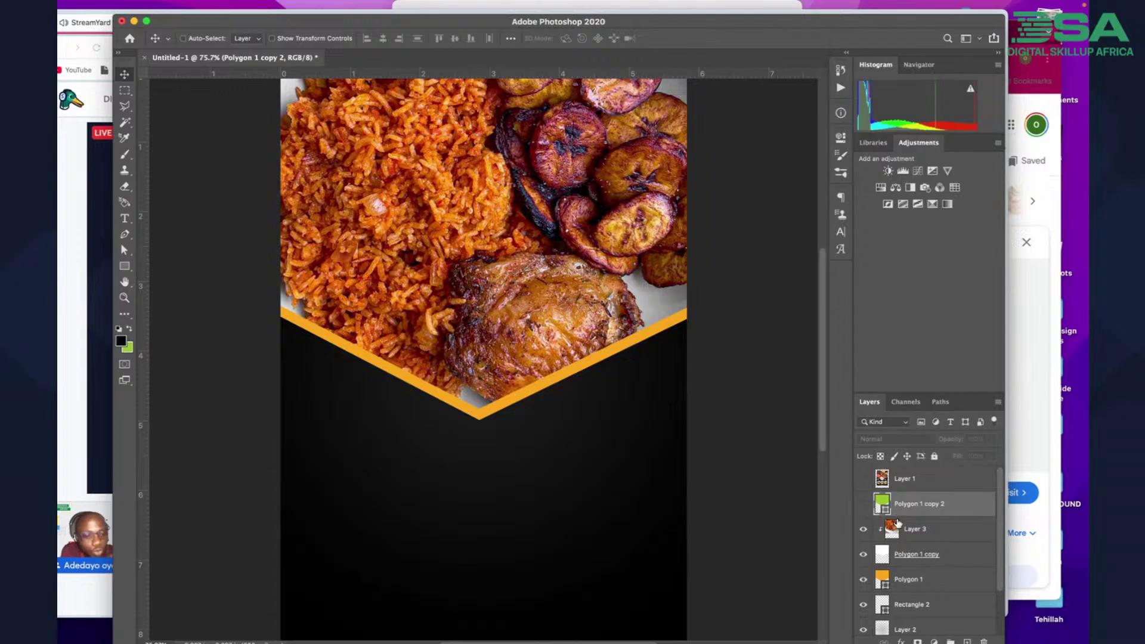
# After checking the reference flyer on Layer 1, show Polygon 1 copy 2 and move it slightly upward from the orange pointed edge
pyautogui.click(863, 478)
pyautogui.press('super+plus')
pyautogui.press('super+plus')
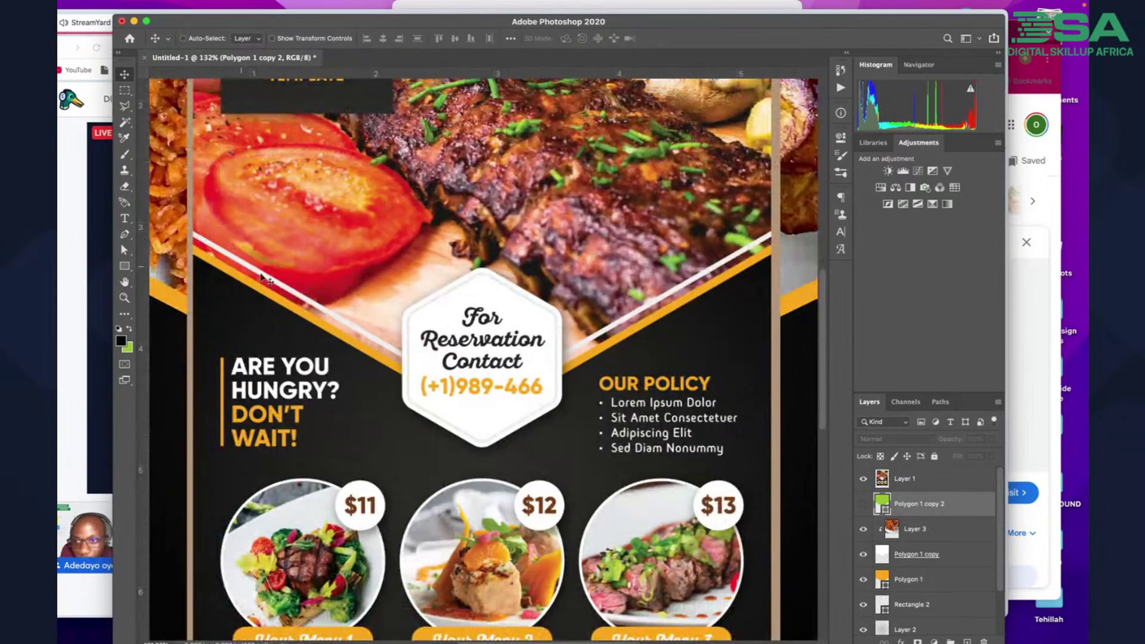
pyautogui.press('super+0')
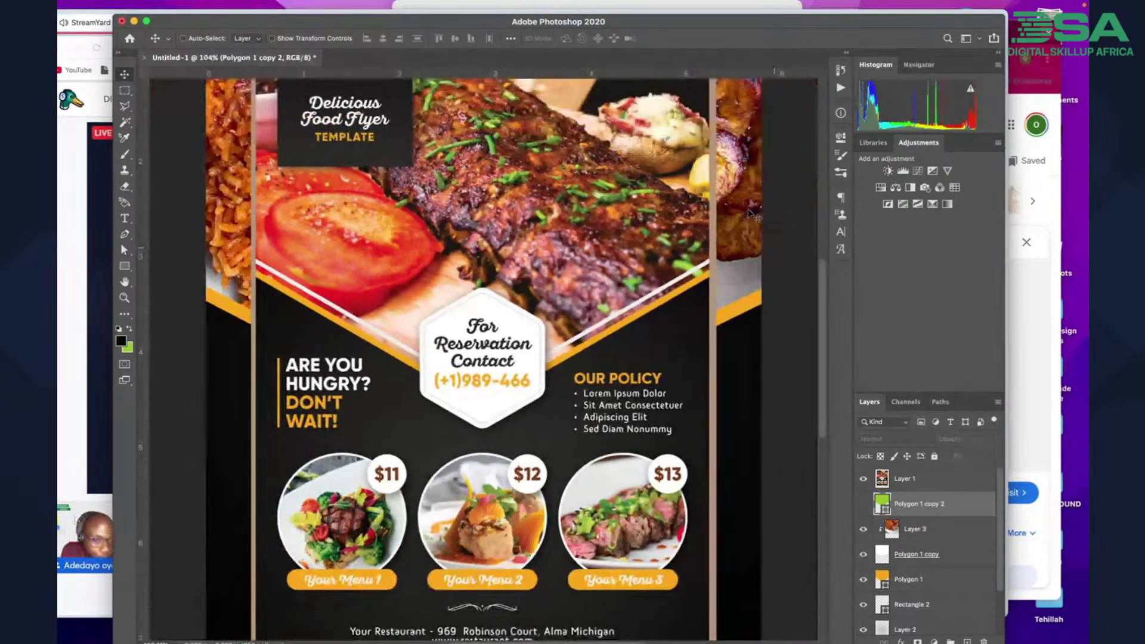
pyautogui.click(863, 478)
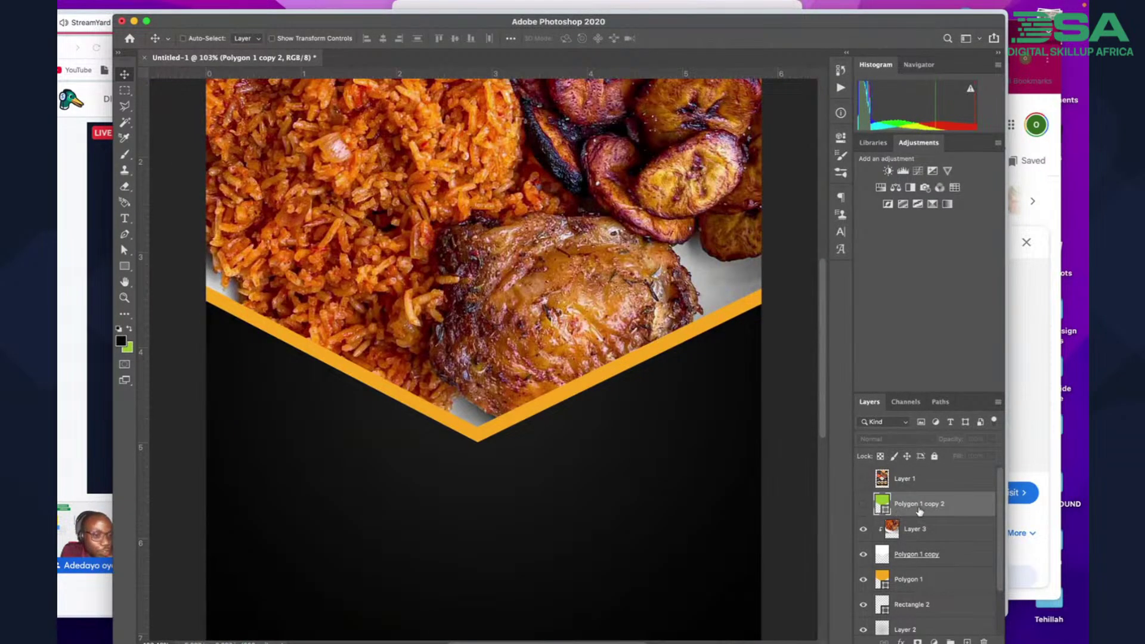
pyautogui.click(865, 504)
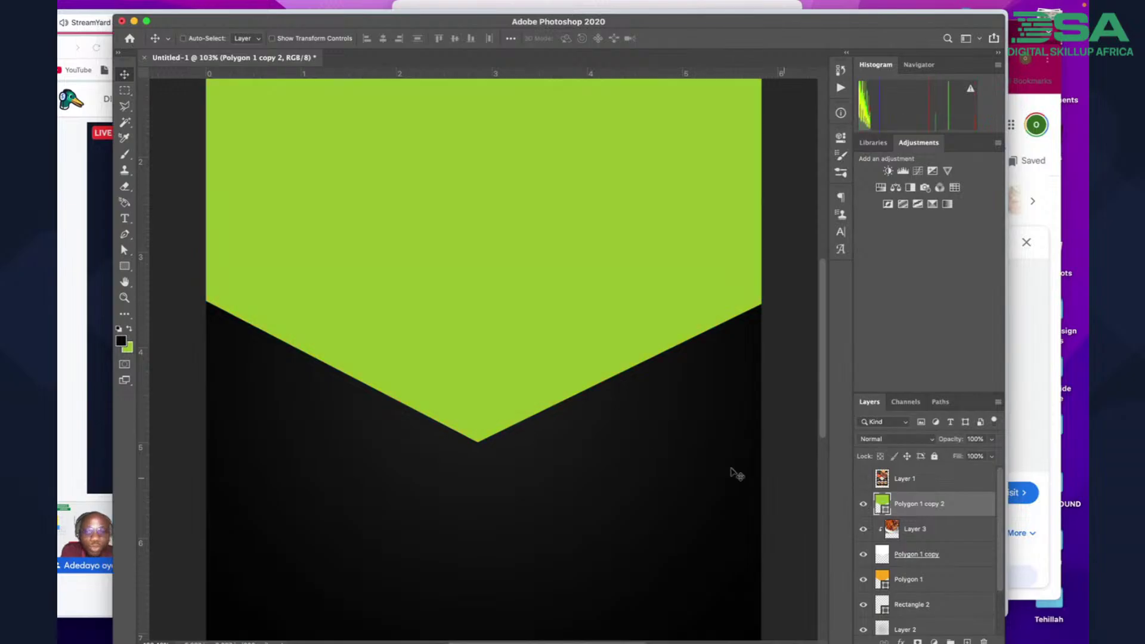
pyautogui.press('super+minus')
pyautogui.moveTo(551, 337); pyautogui.dragTo(550, 311)
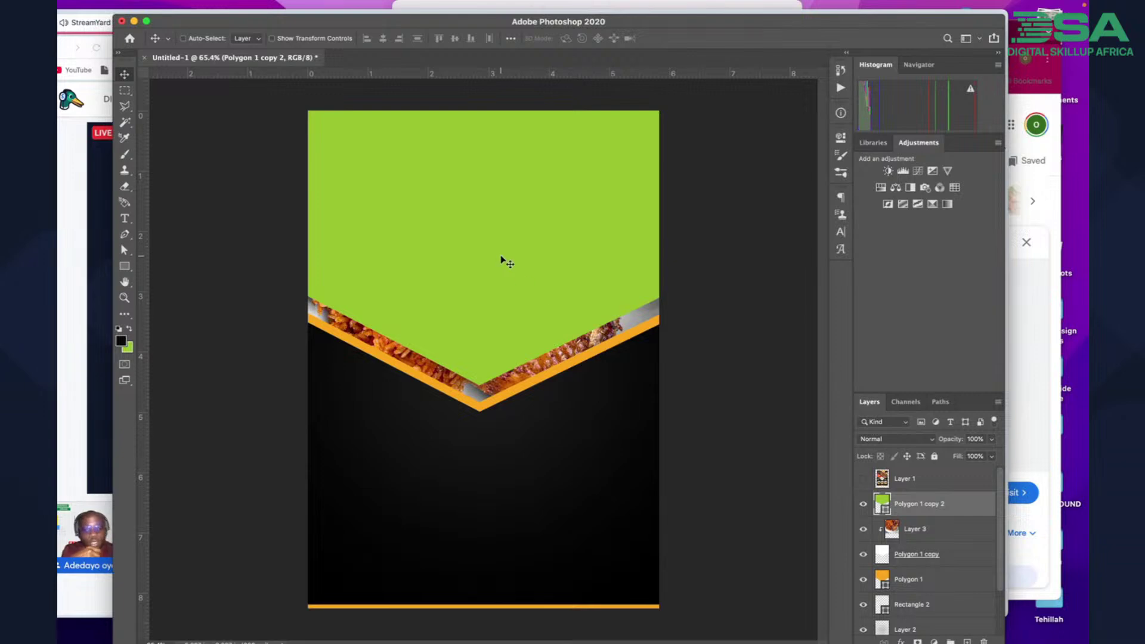
# Activate the Polygon tool and set the fill of Polygon 1 copy 2 to no color
pyautogui.click(125, 268)
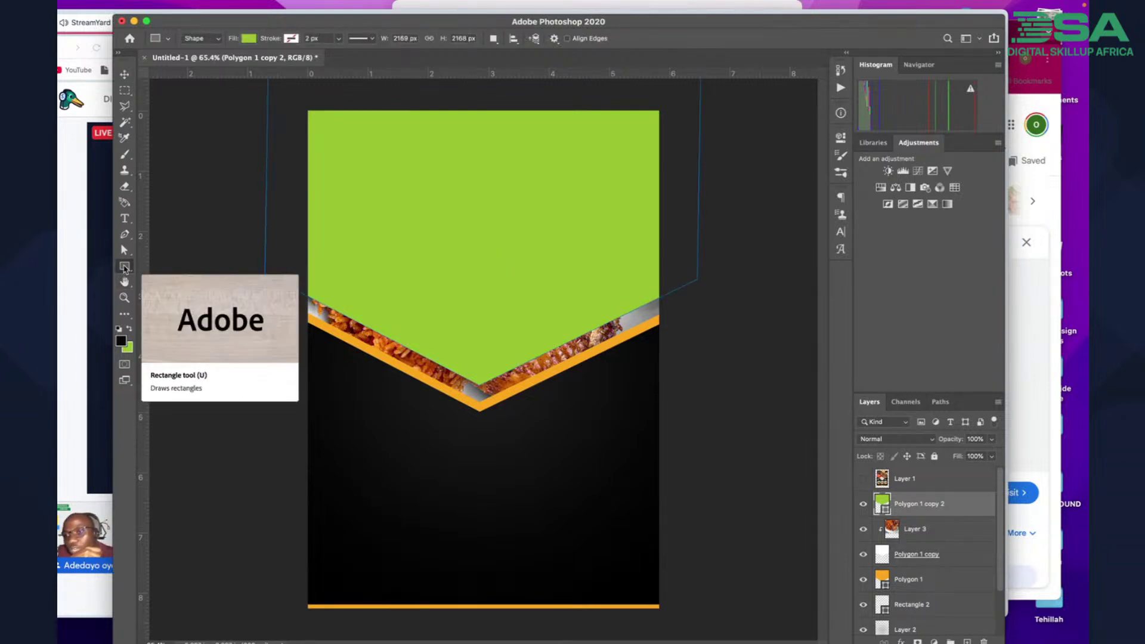
pyautogui.rightClick(125, 266)
pyautogui.click(171, 300)
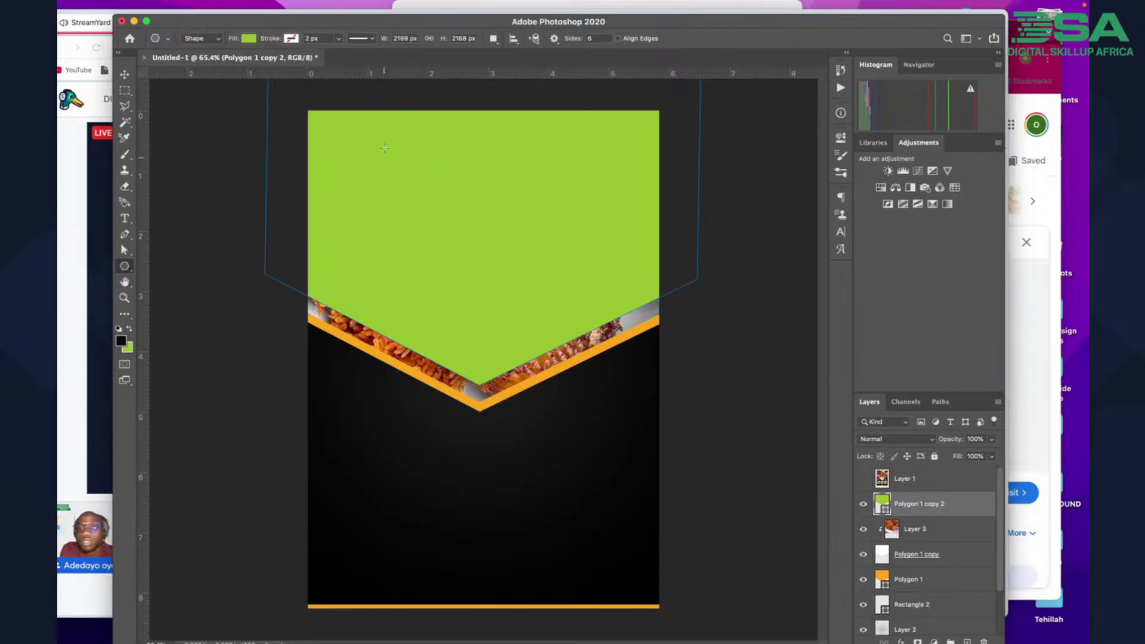
pyautogui.click(250, 39)
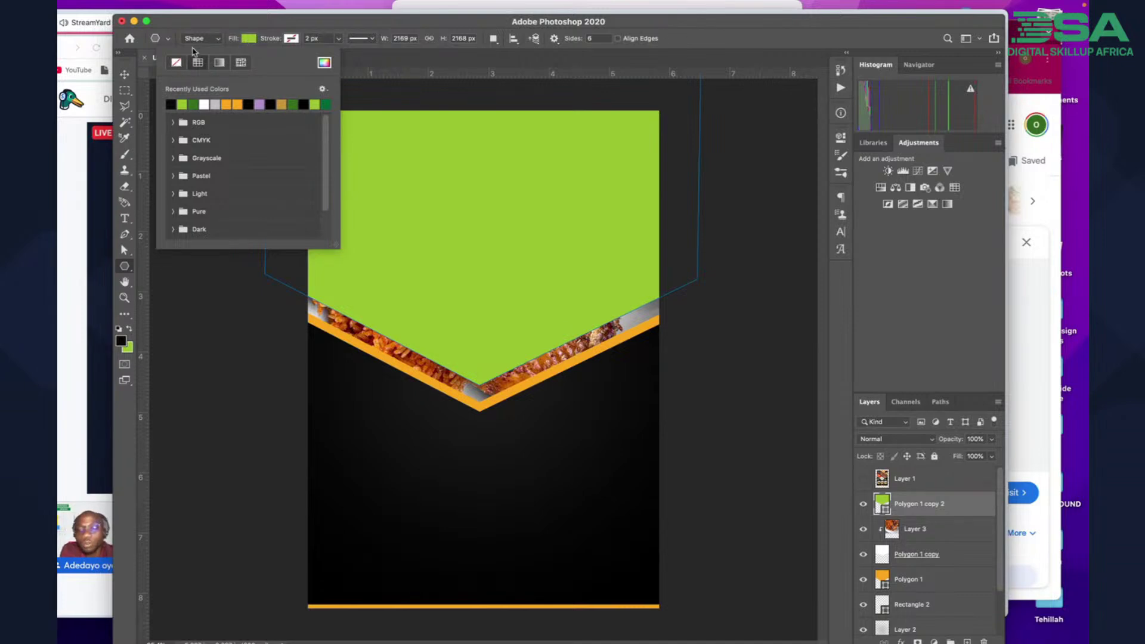
pyautogui.click(176, 63)
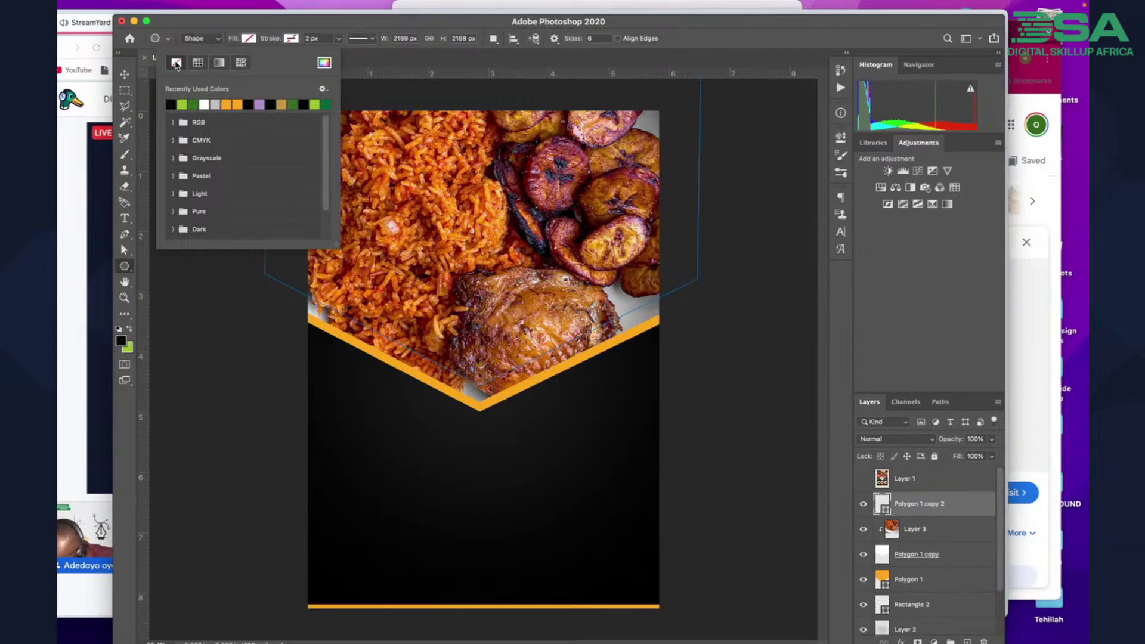
# Set the stroke color of Polygon 1 copy 2 to white (ffffff)
pyautogui.click(290, 39)
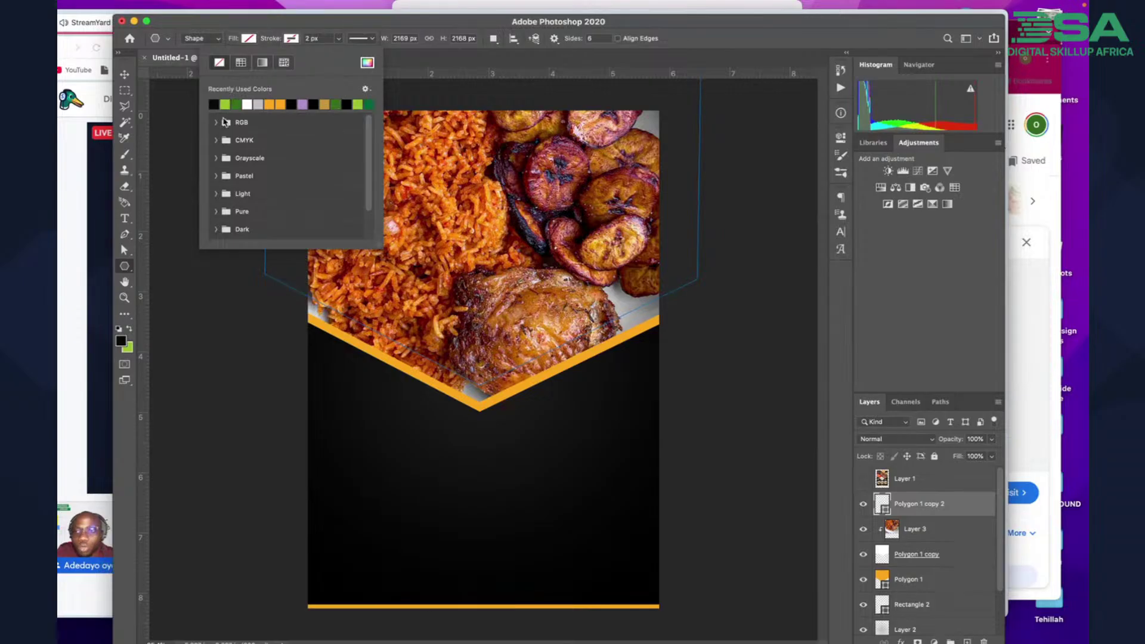
pyautogui.click(366, 64)
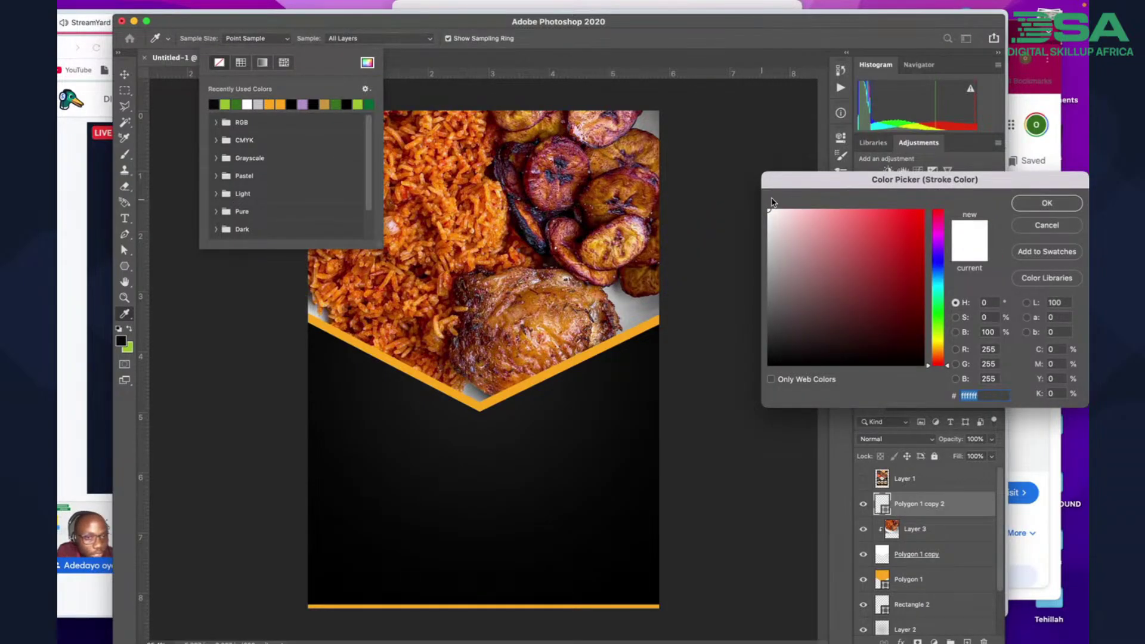
pyautogui.click(1041, 205)
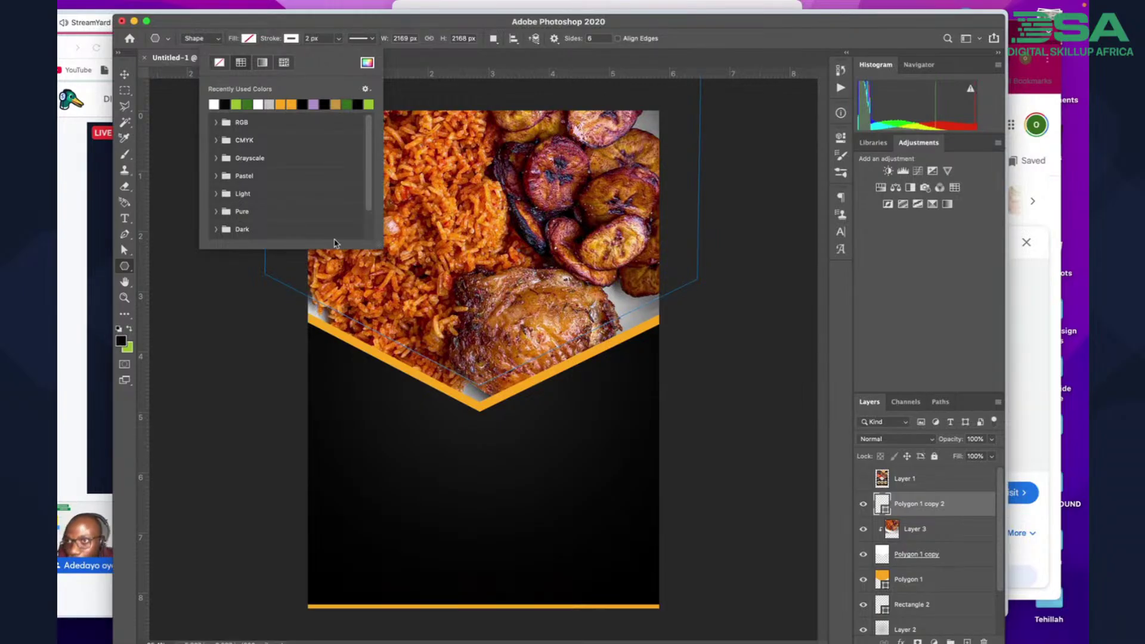
pyautogui.click(125, 76)
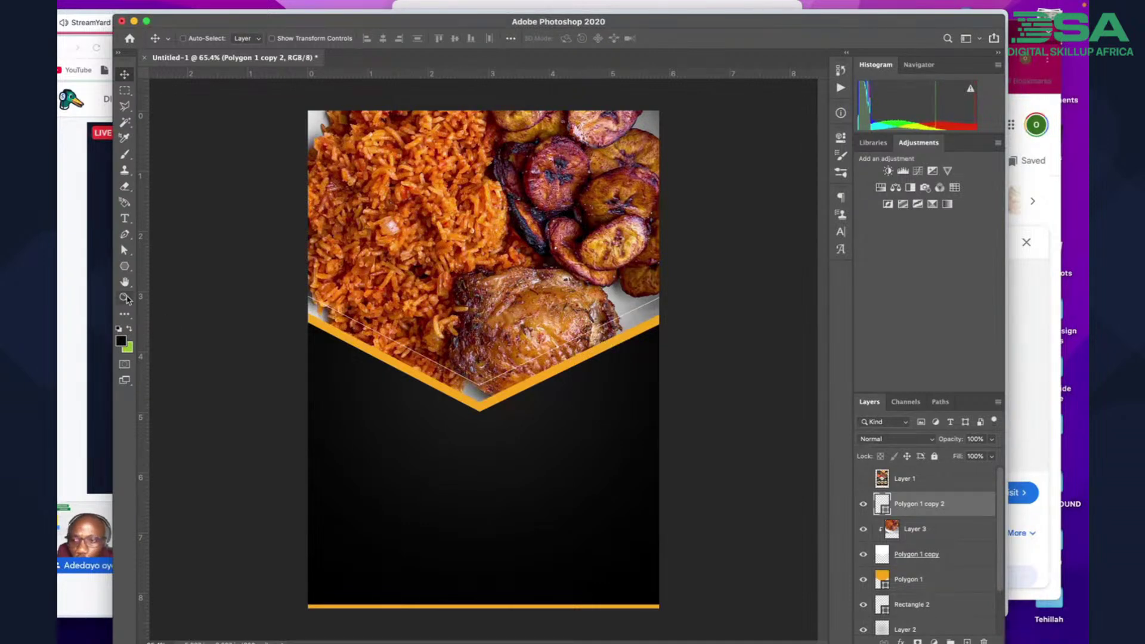
# Increase the white stroke width of Polygon 1 copy 2 to about 21 px
pyautogui.click(124, 268)
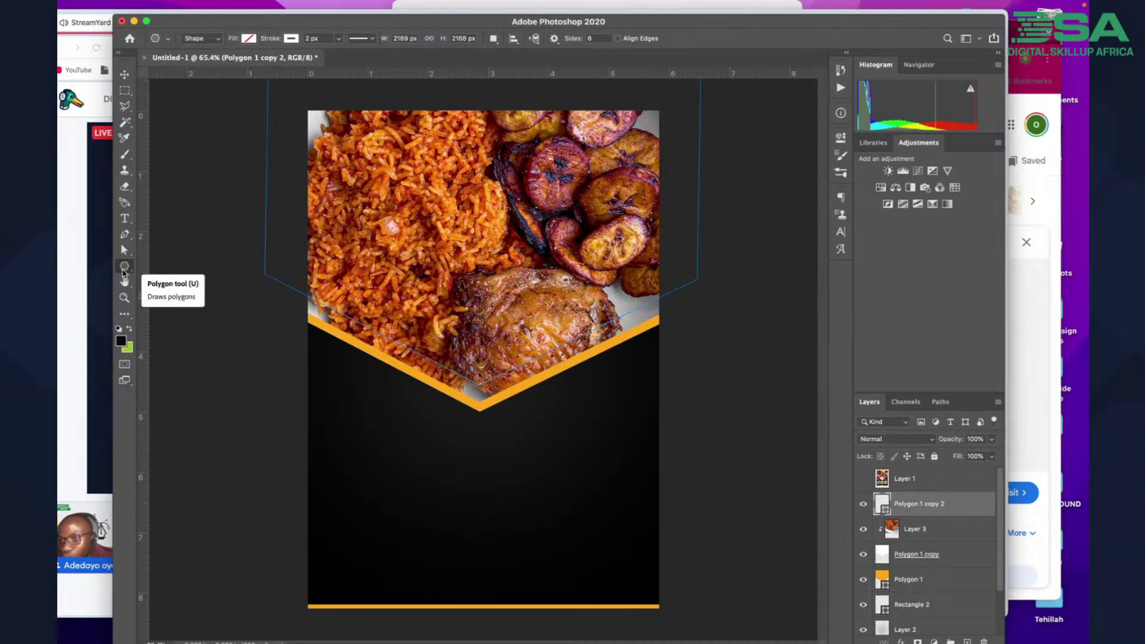
pyautogui.click(291, 39)
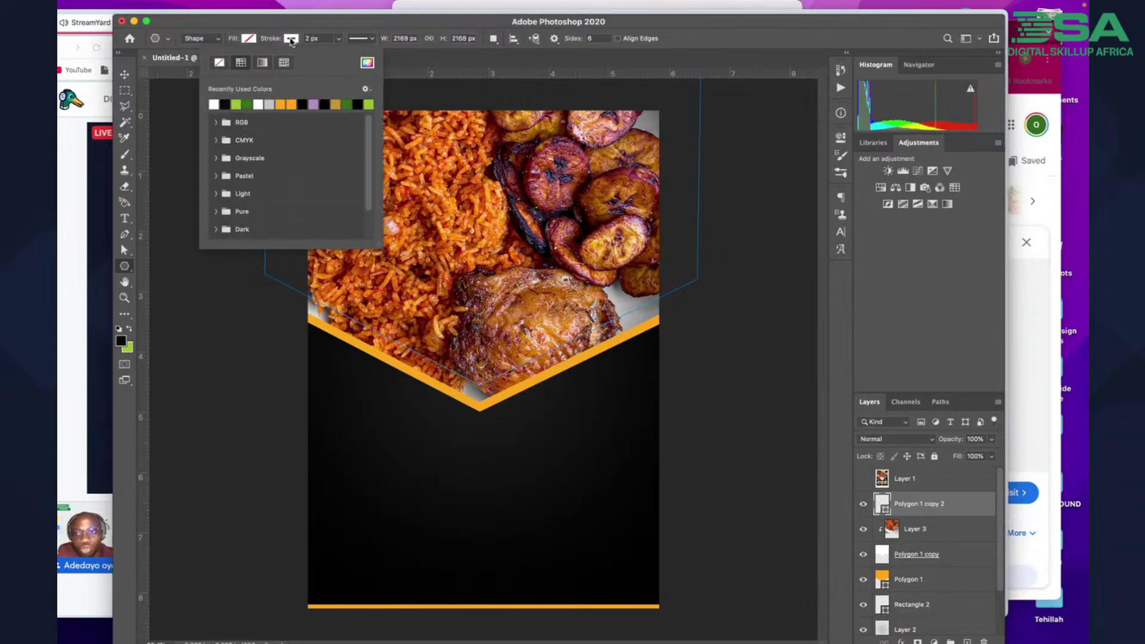
pyautogui.click(291, 38)
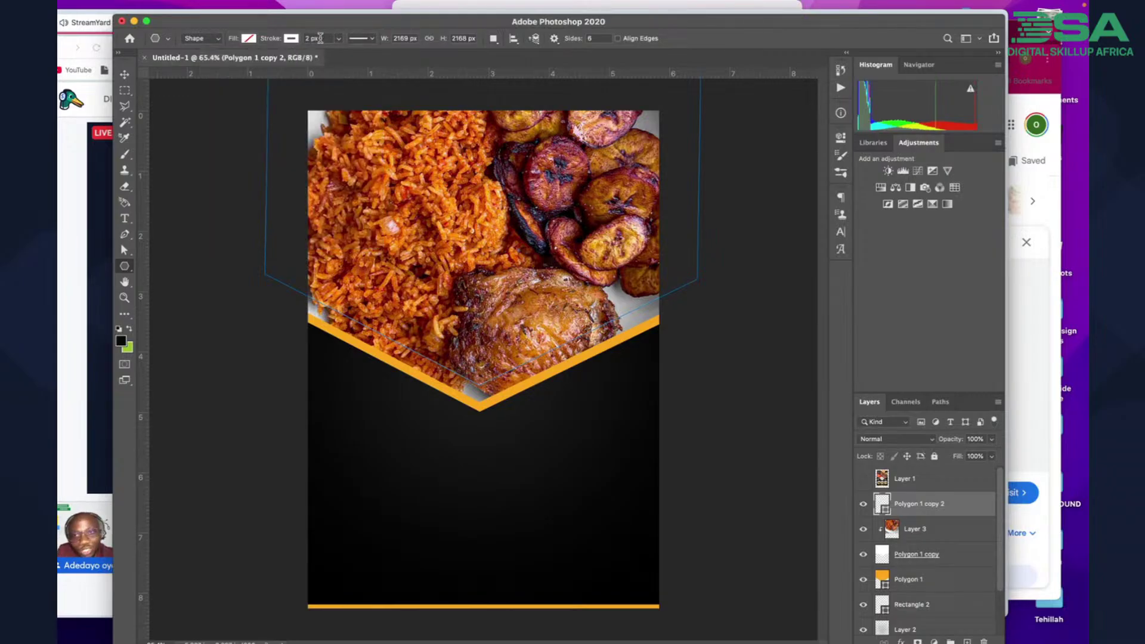
pyautogui.click(340, 40)
pyautogui.moveTo(338, 53); pyautogui.dragTo(342, 55)
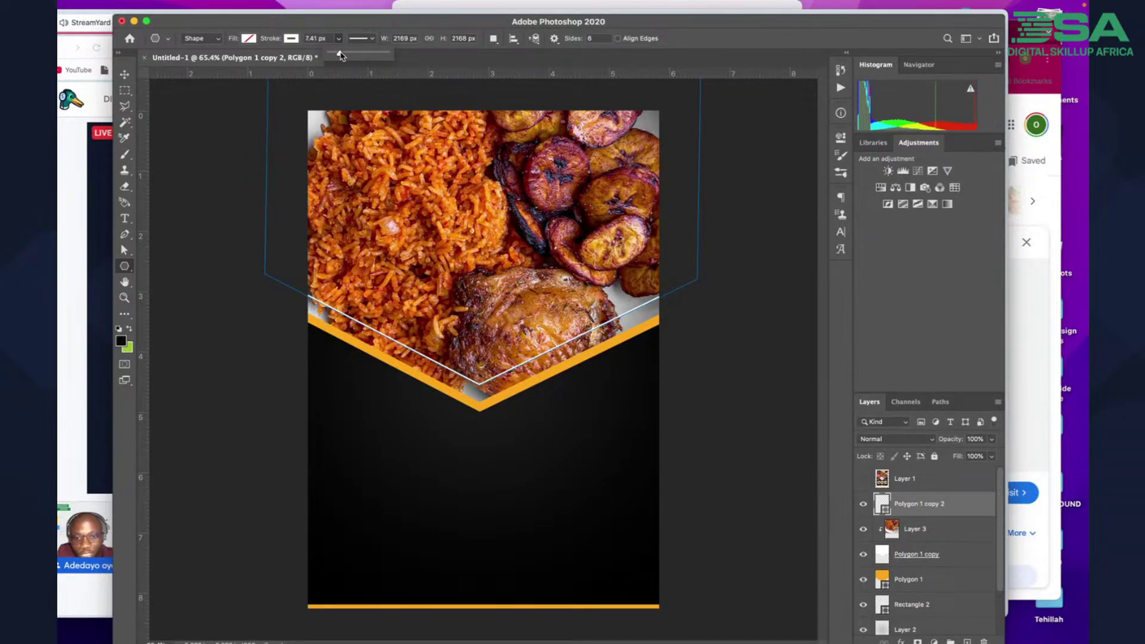
pyautogui.moveTo(340, 55); pyautogui.dragTo(345, 56)
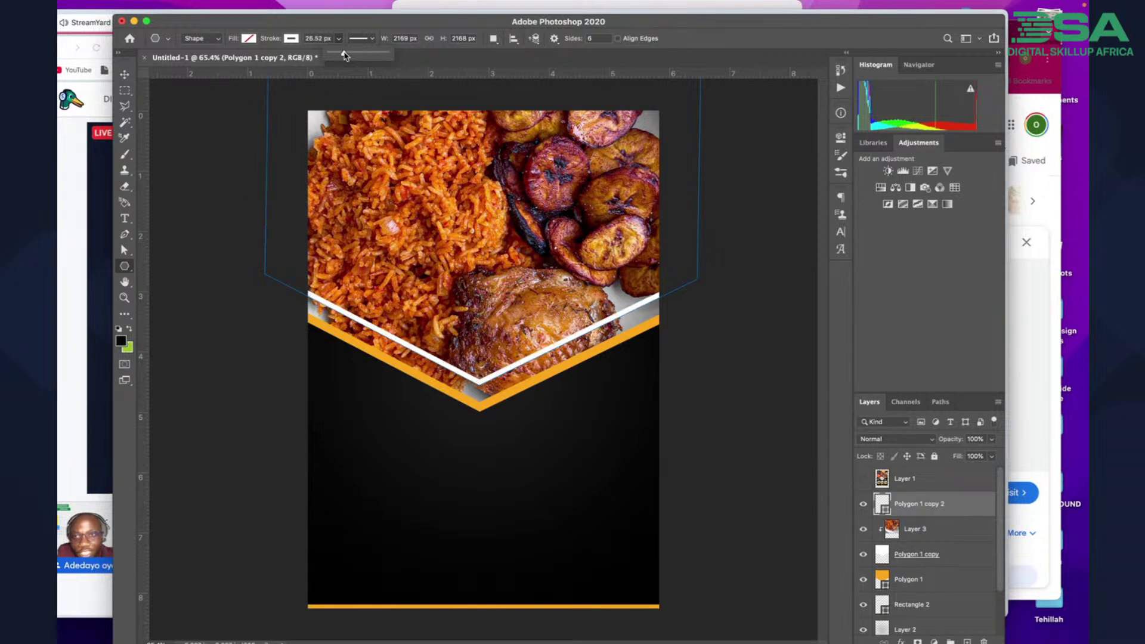
pyautogui.moveTo(344, 56); pyautogui.dragTo(344, 56)
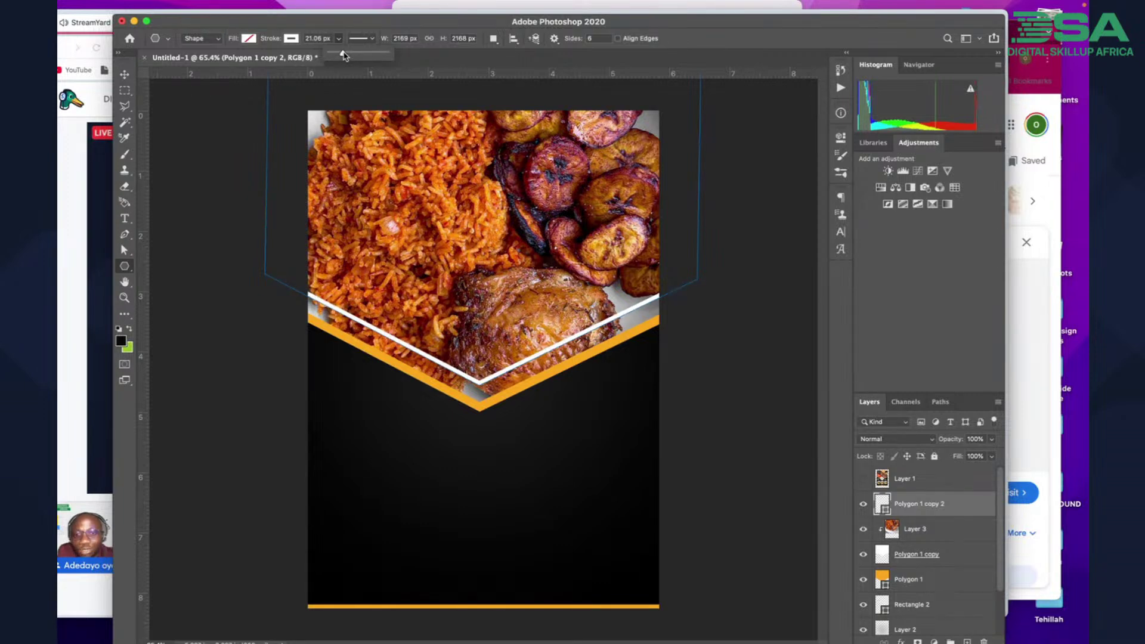
pyautogui.click(125, 74)
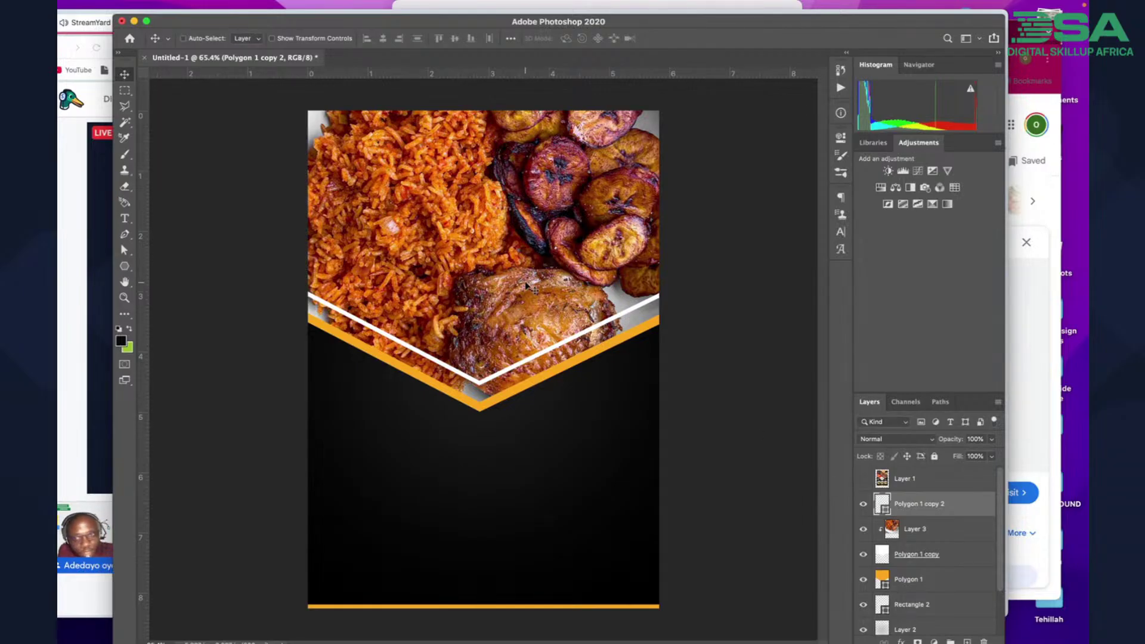
# Nudge the white outline of Polygon 1 copy 2 slightly downward, closer to the orange pointed edge
pyautogui.click(125, 266)
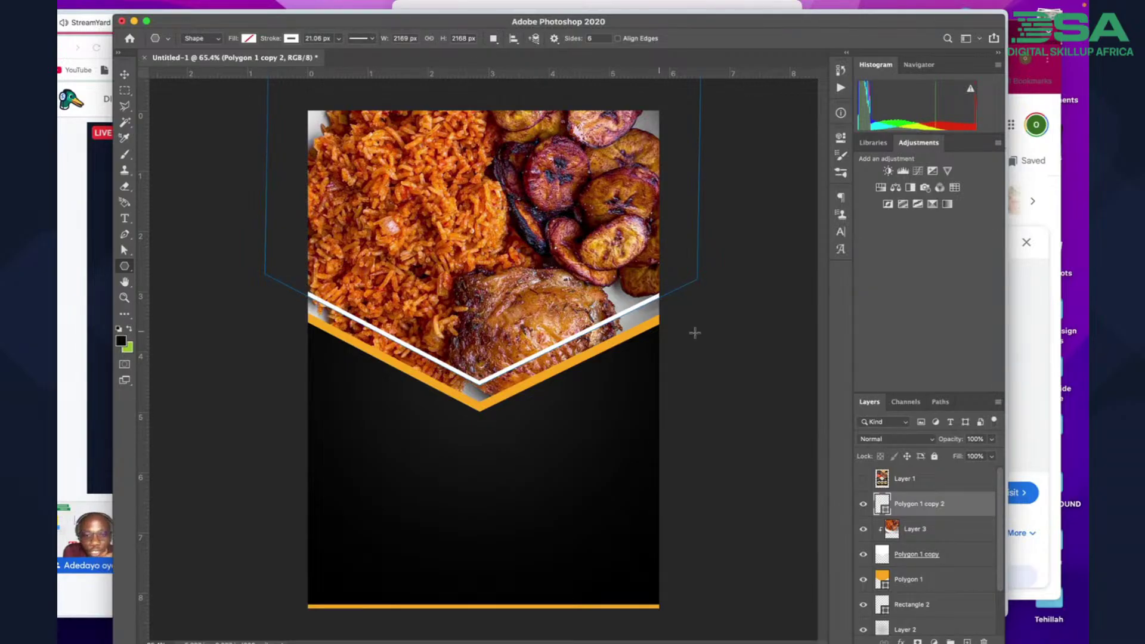
pyautogui.click(124, 73)
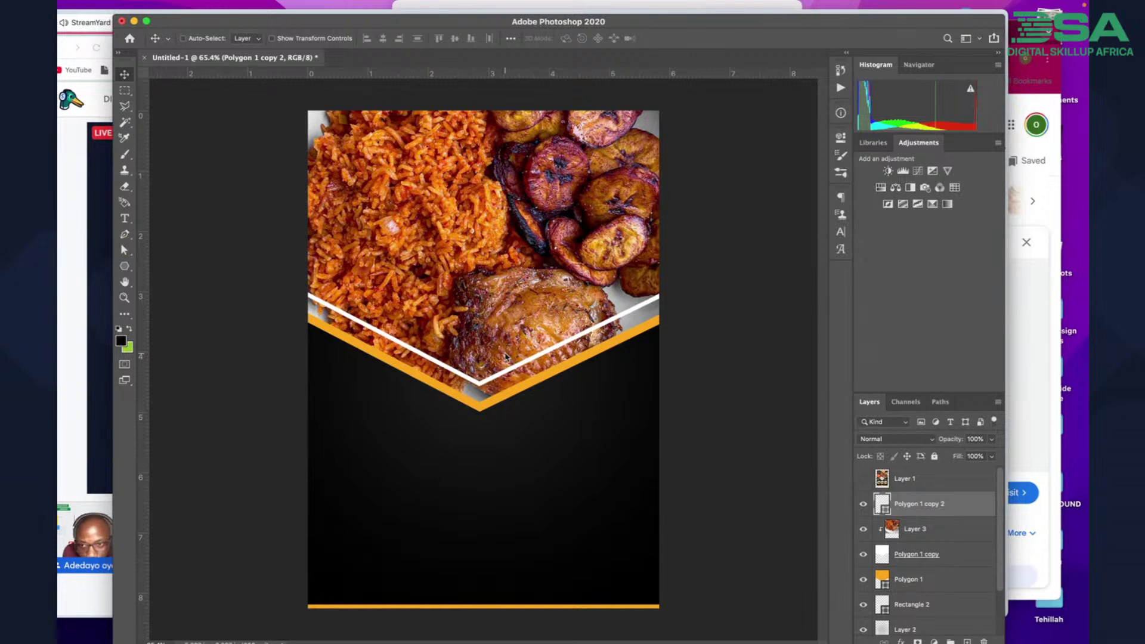
pyautogui.press('Down')
pyautogui.press('Down')
pyautogui.press('Down')
pyautogui.press('Down')
pyautogui.press('Down')
pyautogui.press('Down')
pyautogui.press('Down')
pyautogui.press('Down')
pyautogui.press('Down')
pyautogui.press('Down')
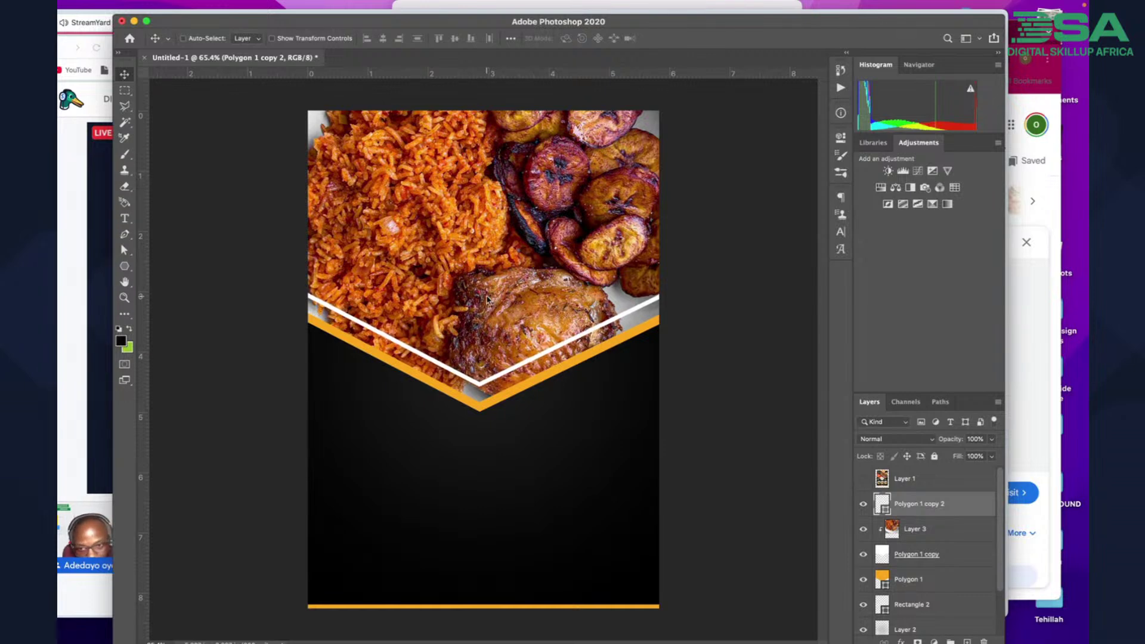
pyautogui.press('Down')
pyautogui.press('Down')
pyautogui.press('Down')
pyautogui.press('Down')
pyautogui.press('Down')
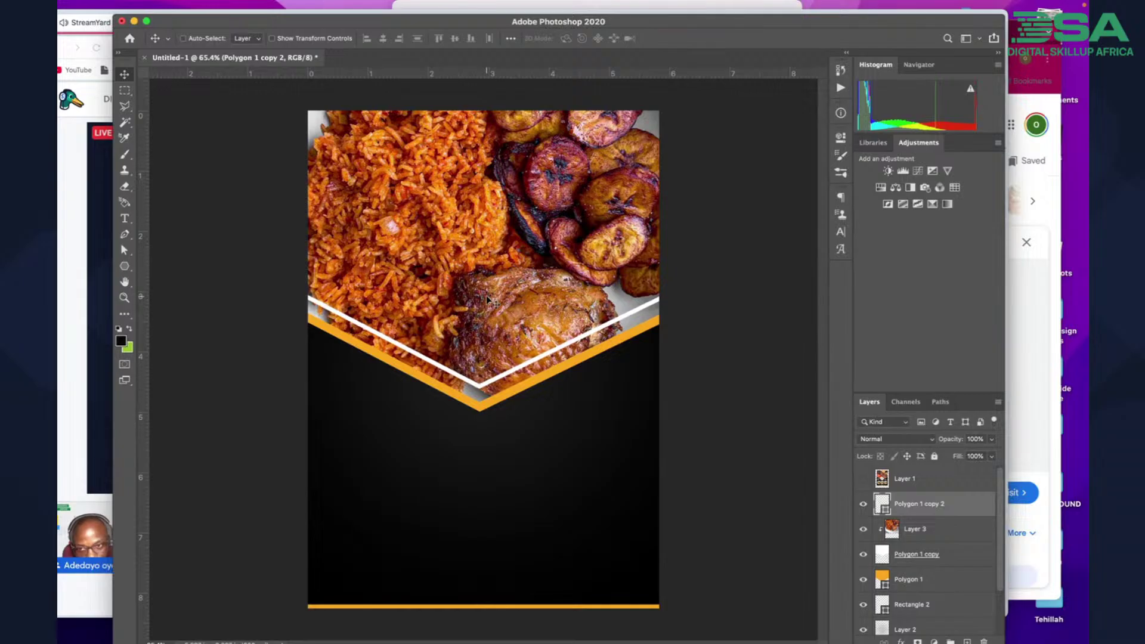
# Compare the white outline with the reference flyer by showing and hiding Layer 1, and leave the hidden Layer 1 selected
pyautogui.click(864, 480)
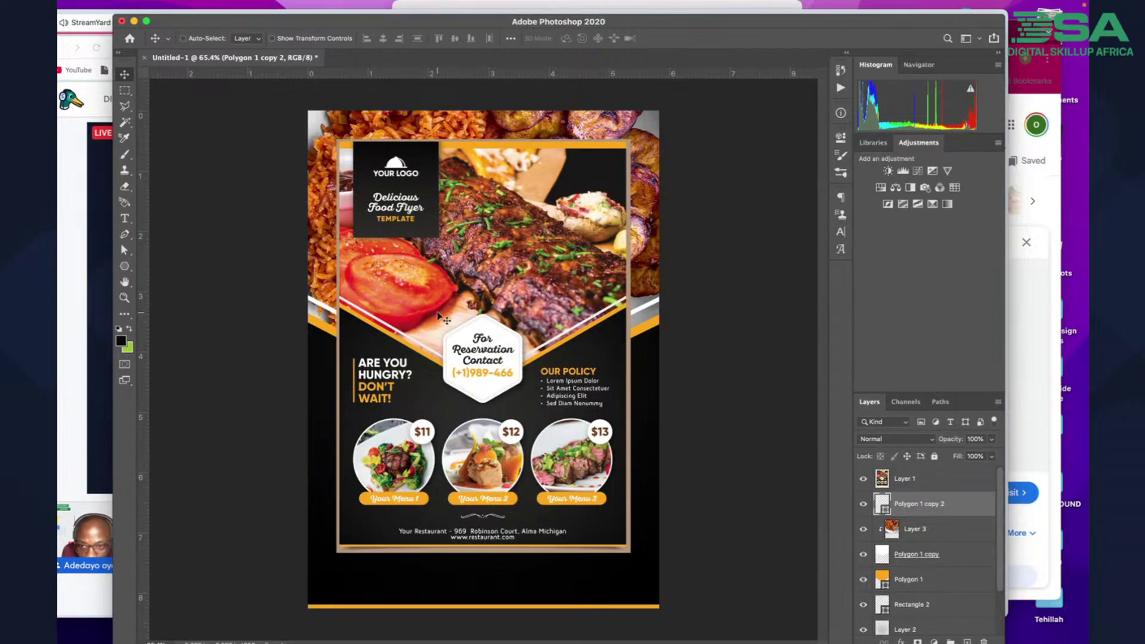
pyautogui.click(864, 480)
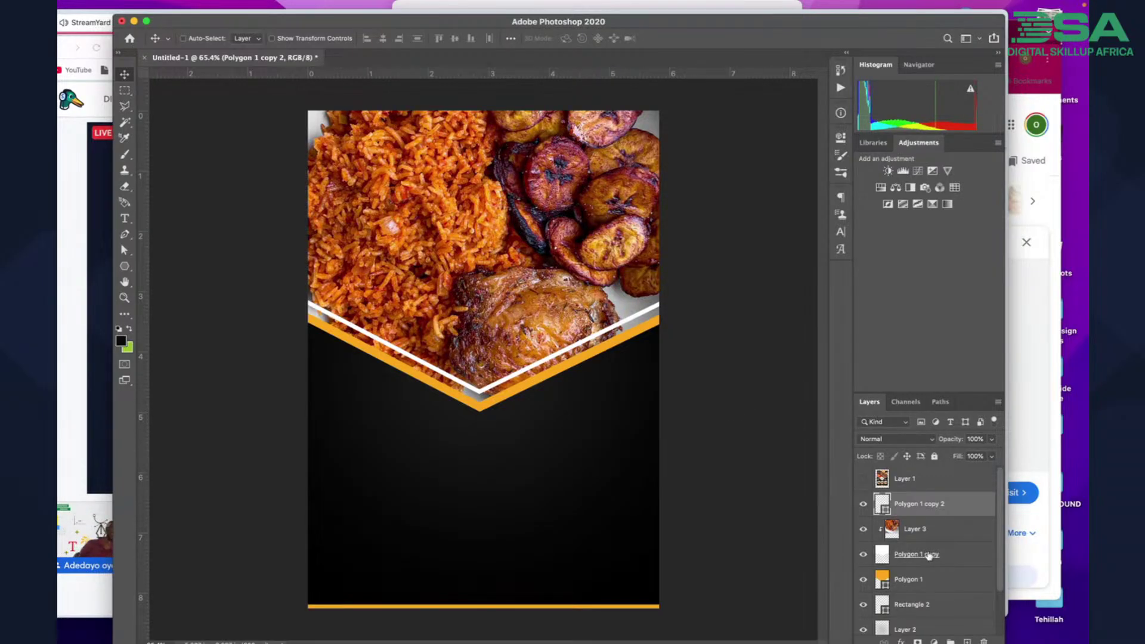
pyautogui.click(863, 479)
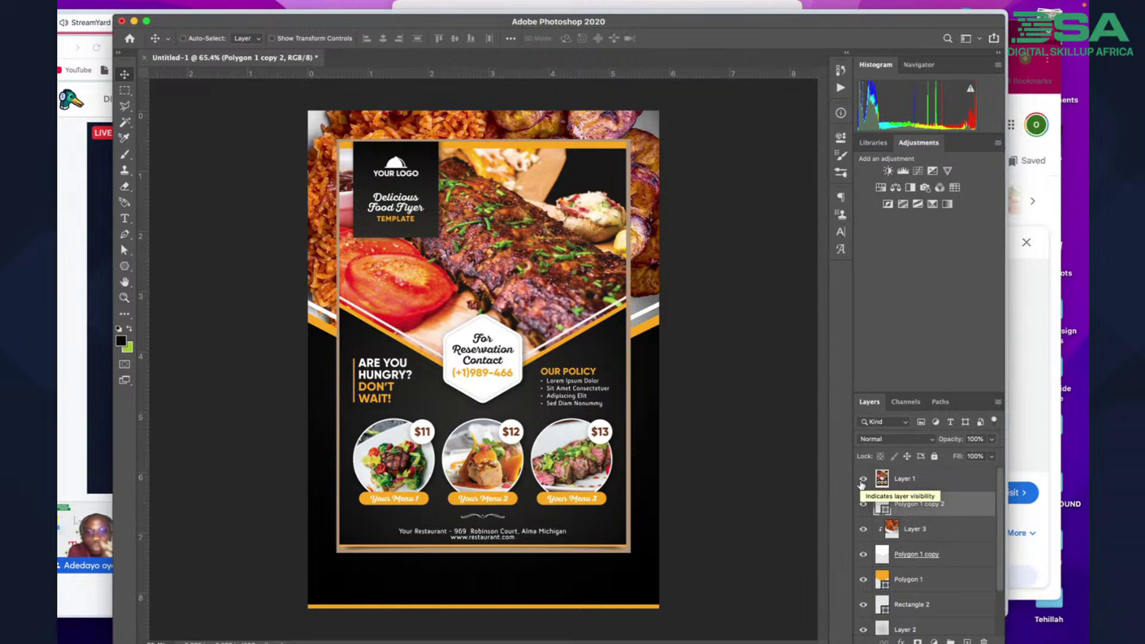
pyautogui.scroll(6, 386, 346)
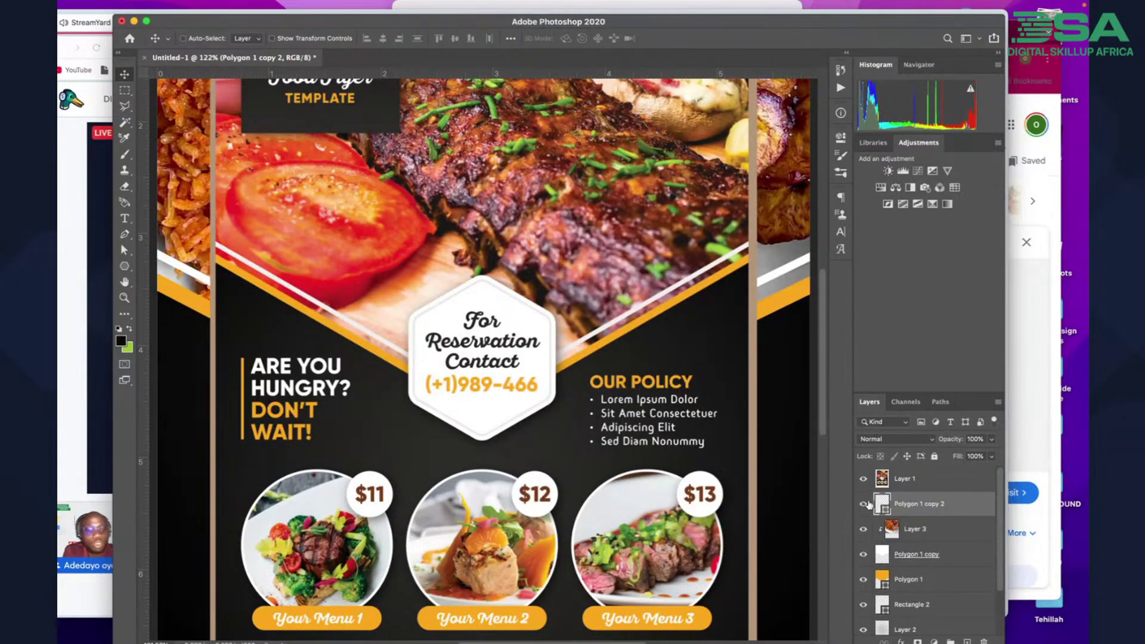
pyautogui.click(863, 479)
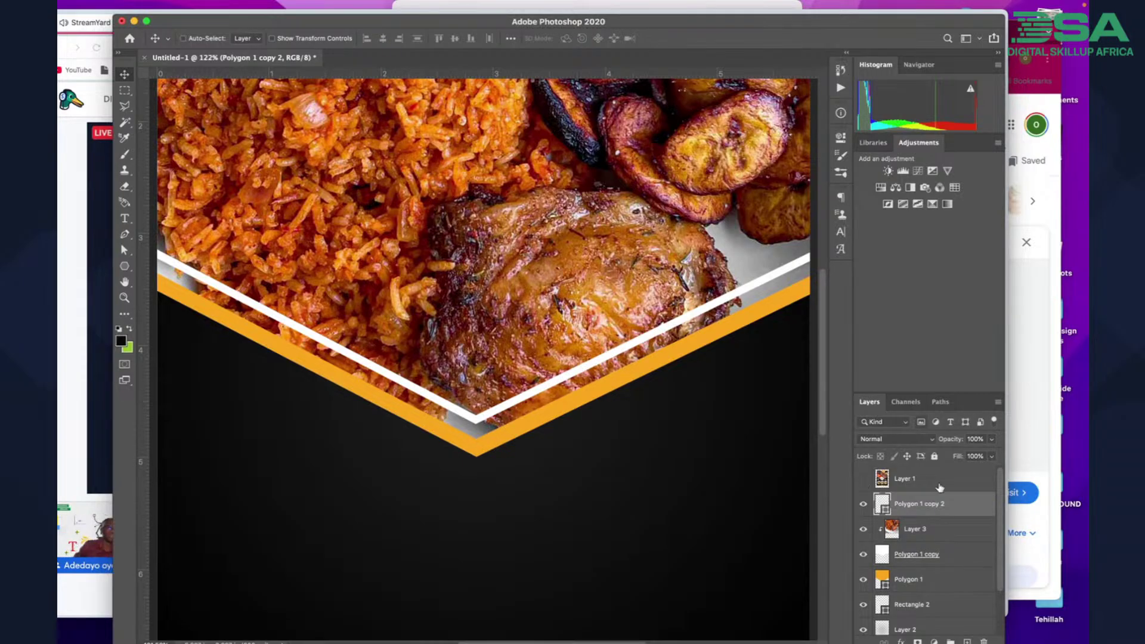
pyautogui.scroll(-5, 468, 227)
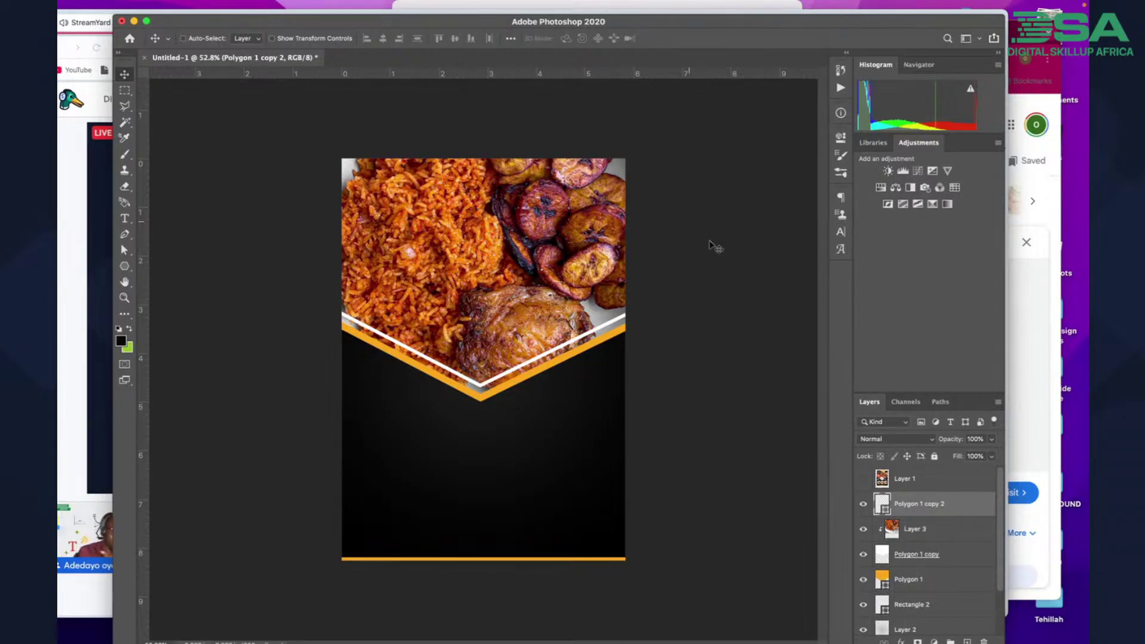
pyautogui.click(938, 482)
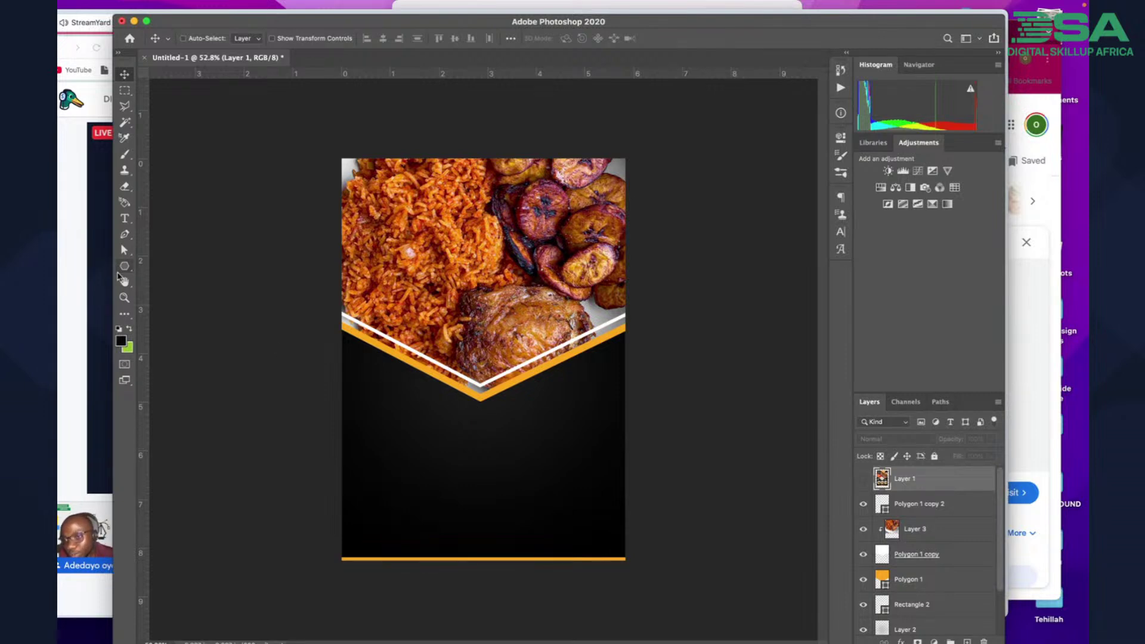
# Draw an orange-filled six-sided polygon about 577 by 658 px on the black area below the header
pyautogui.click(127, 269)
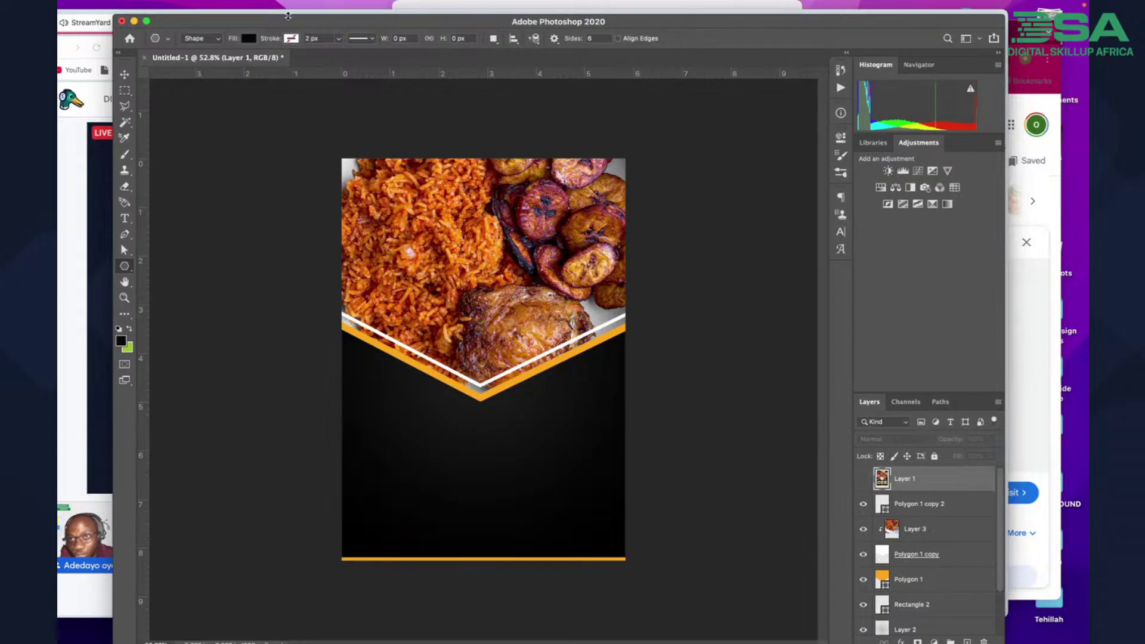
pyautogui.click(249, 38)
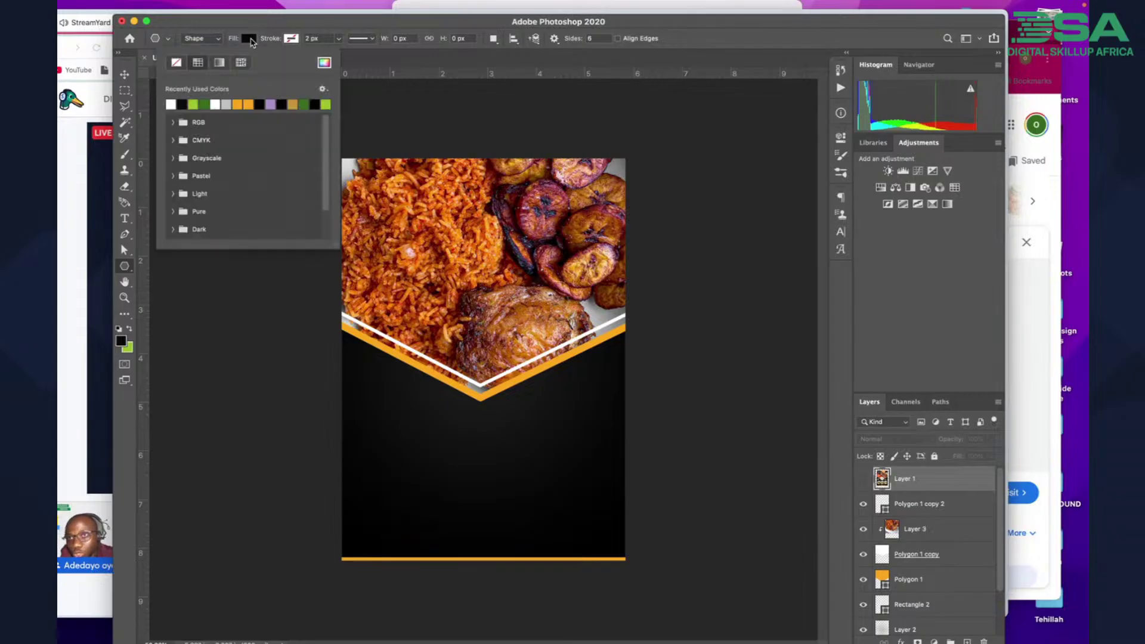
pyautogui.click(239, 103)
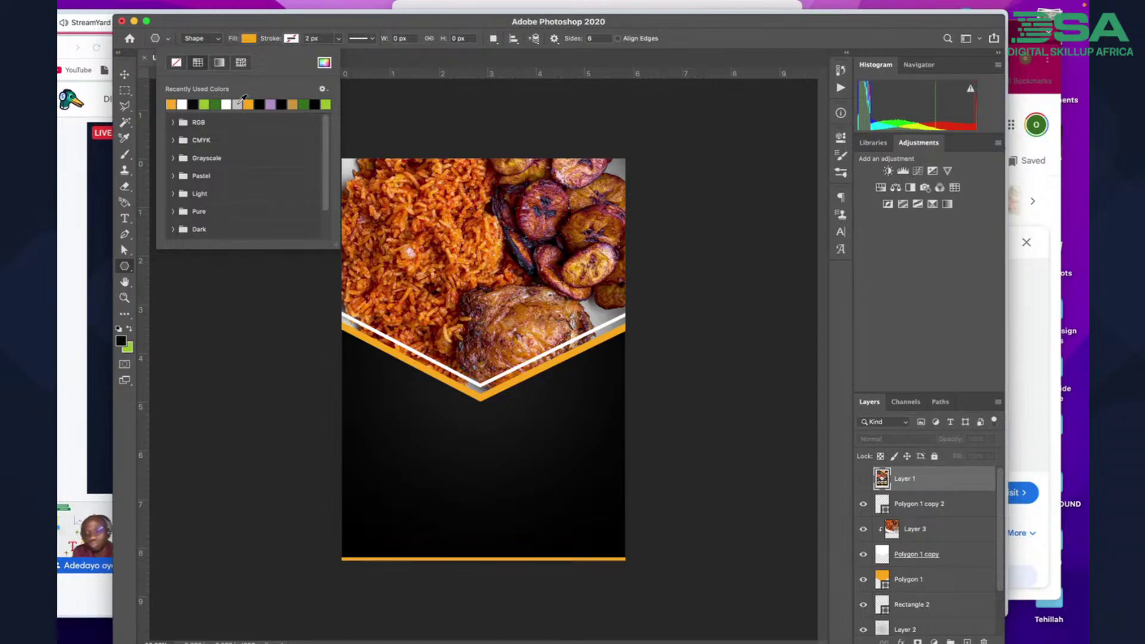
pyautogui.moveTo(404, 439); pyautogui.dragTo(454, 467)
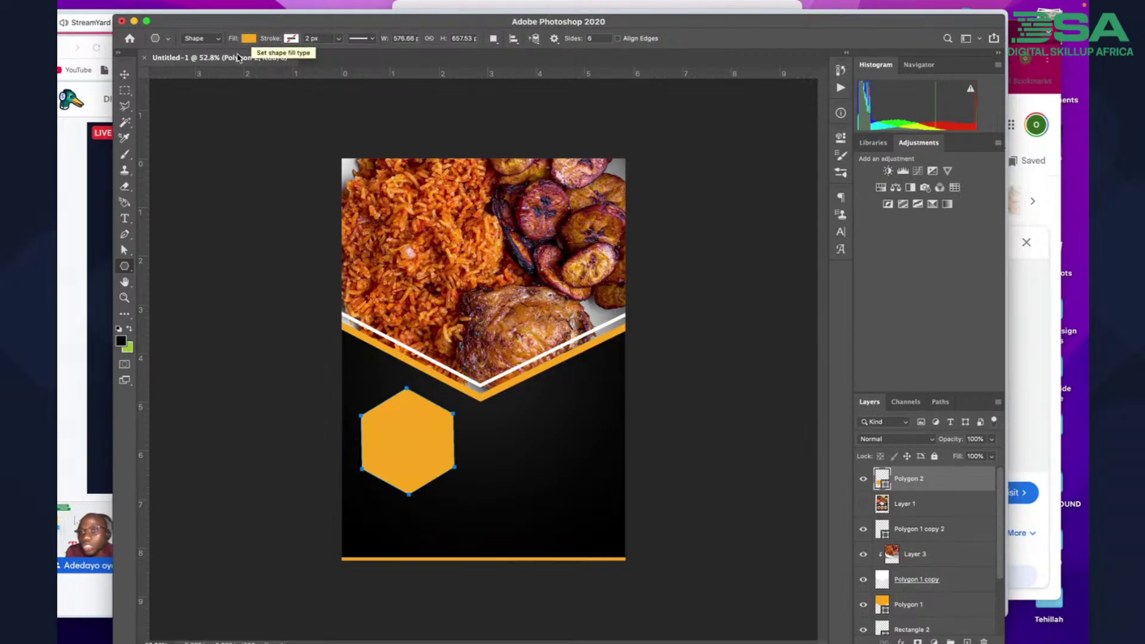
# Remove the new hexagon's fill and give it a light green stroke
pyautogui.click(249, 39)
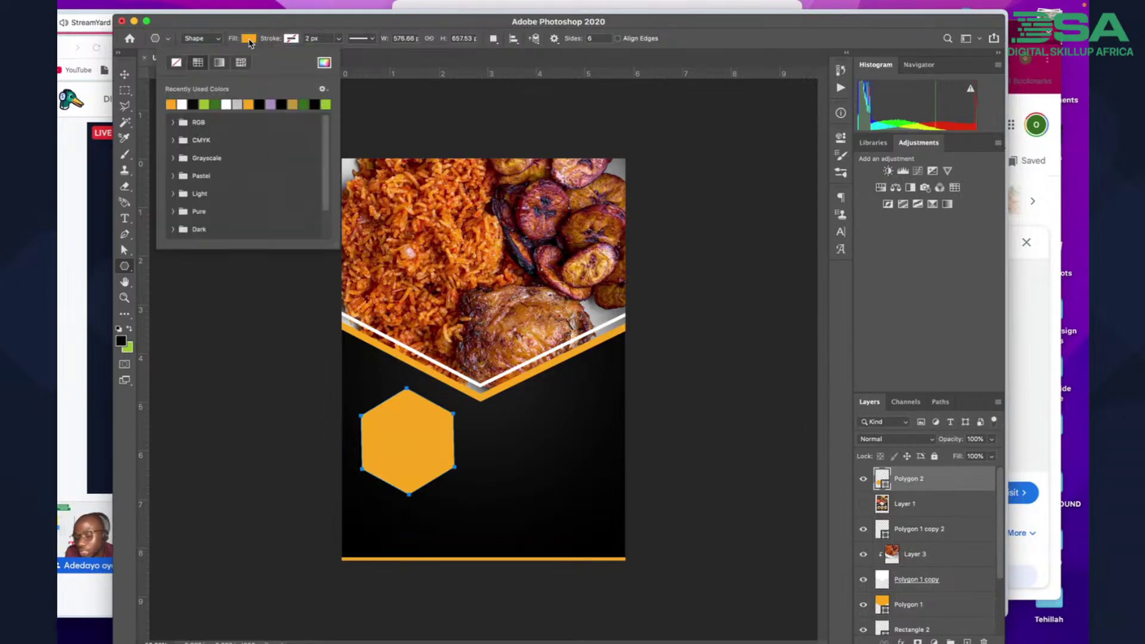
pyautogui.click(177, 63)
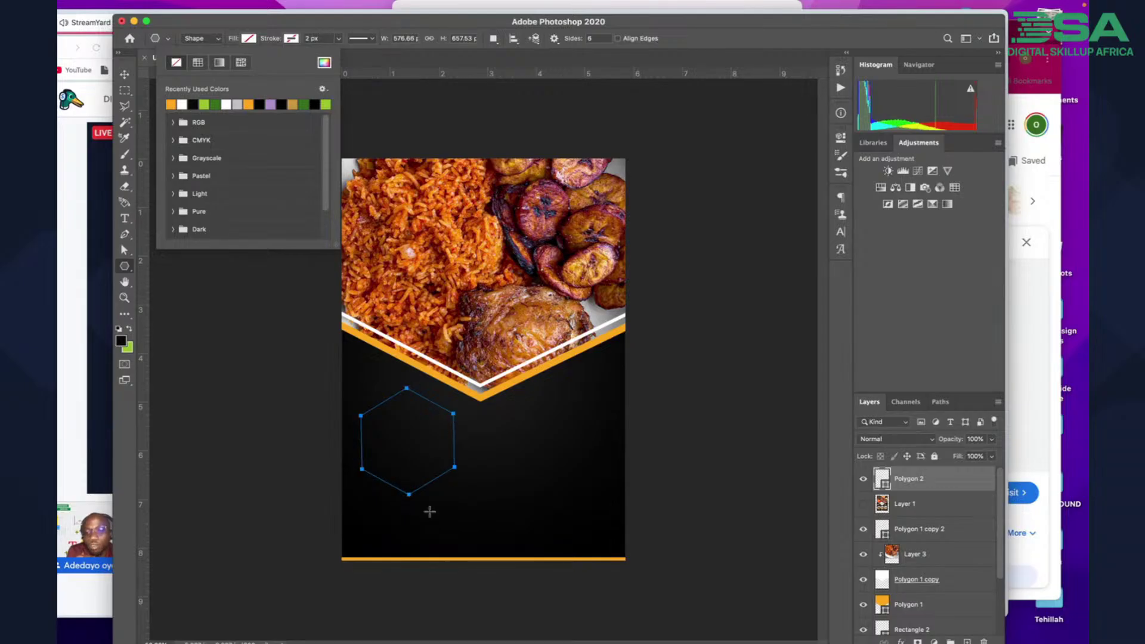
pyautogui.moveTo(302, 16)
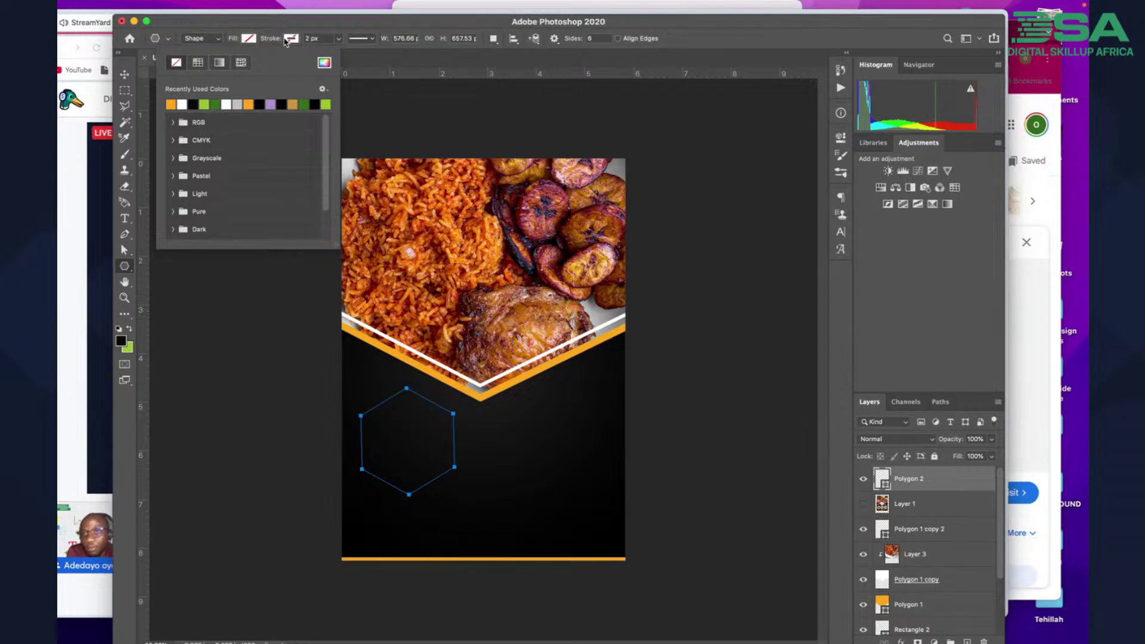
pyautogui.click(289, 40)
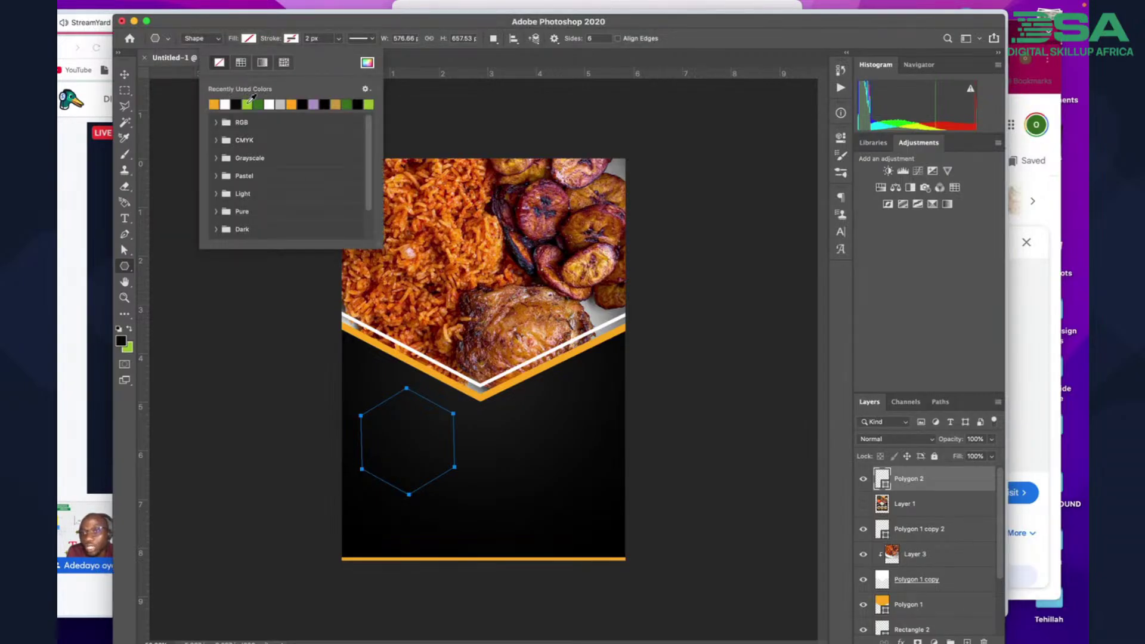
pyautogui.click(247, 103)
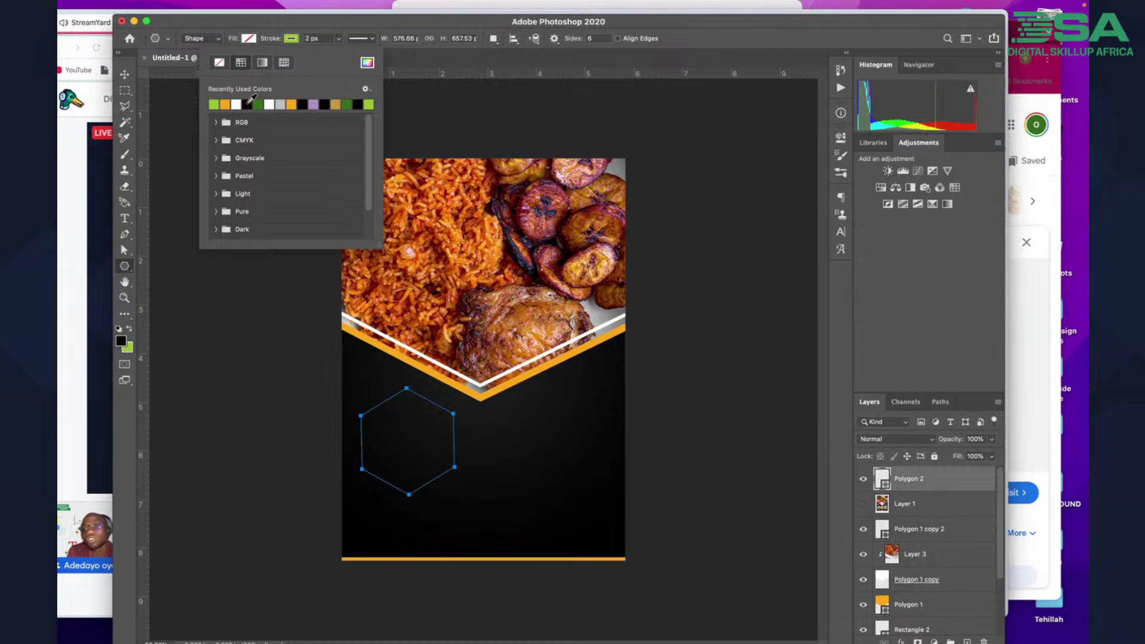
# Increase the hexagon's green stroke width to about 10 px
pyautogui.click(321, 38)
pyautogui.doubleClick(321, 38)
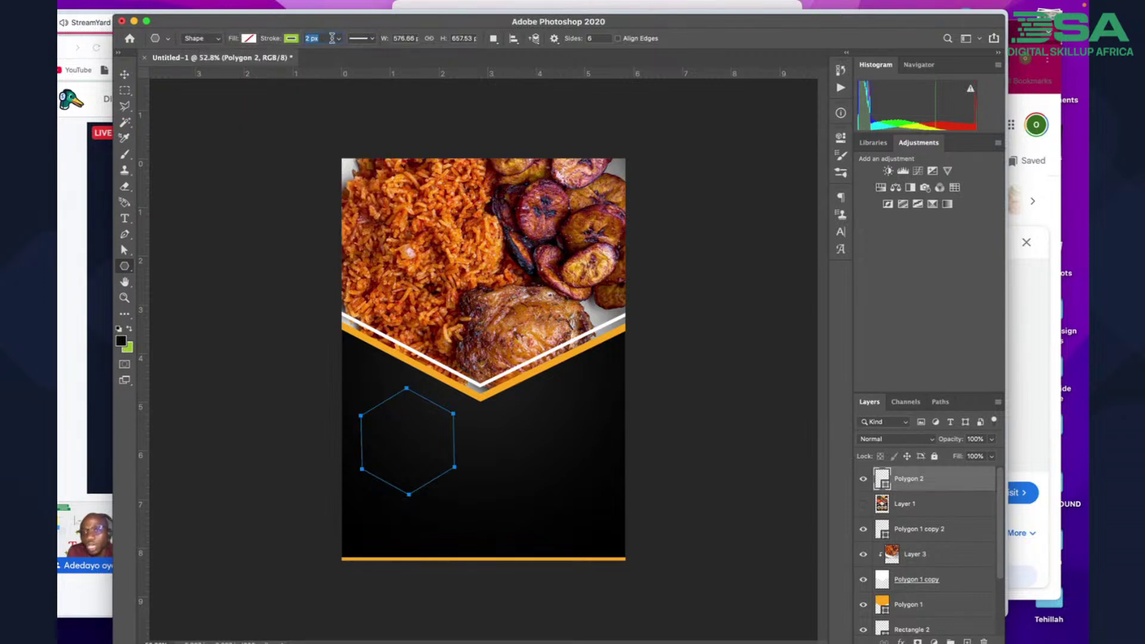
pyautogui.press('super+plus')
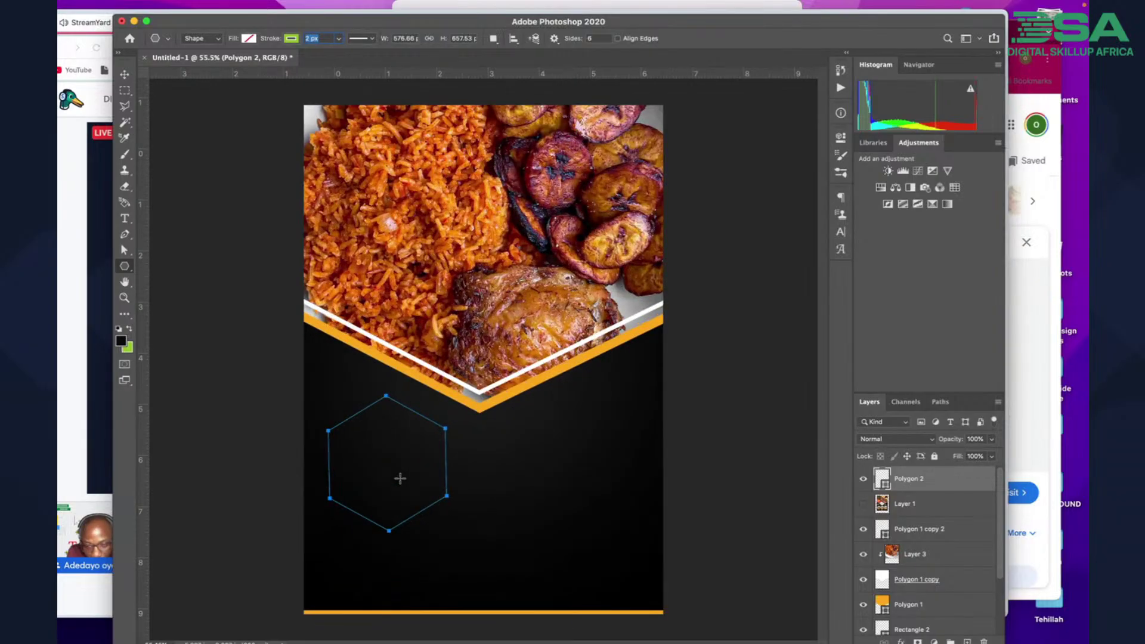
pyautogui.scroll(5, 400, 478)
pyautogui.hscroll(-4, 400, 479)
pyautogui.scroll(-2, 400, 479)
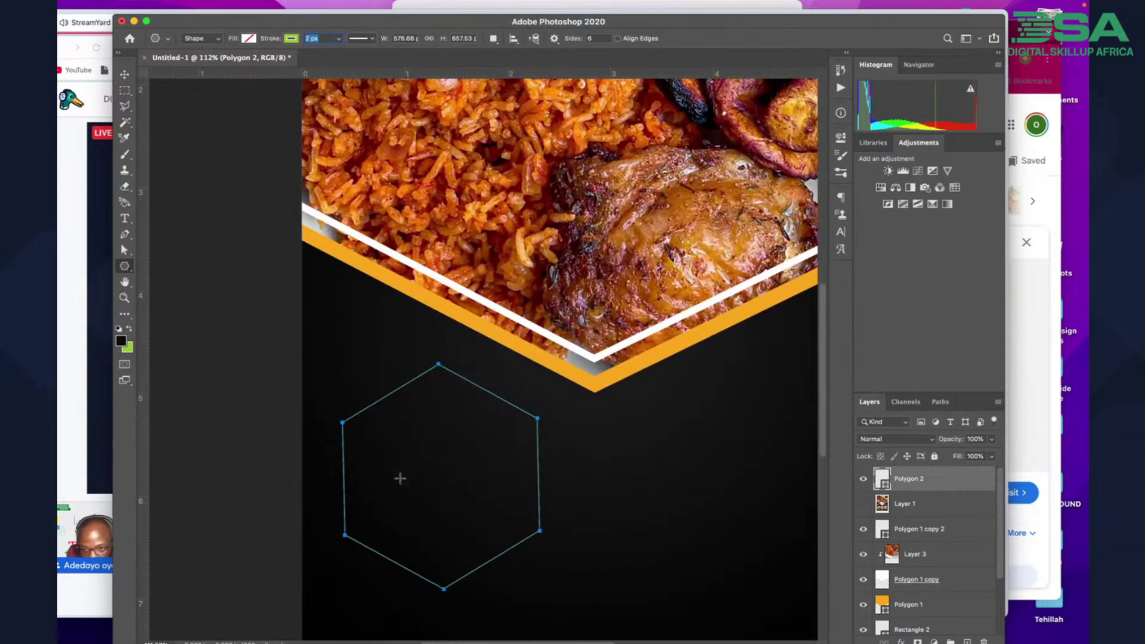
pyautogui.scroll(4, 400, 478)
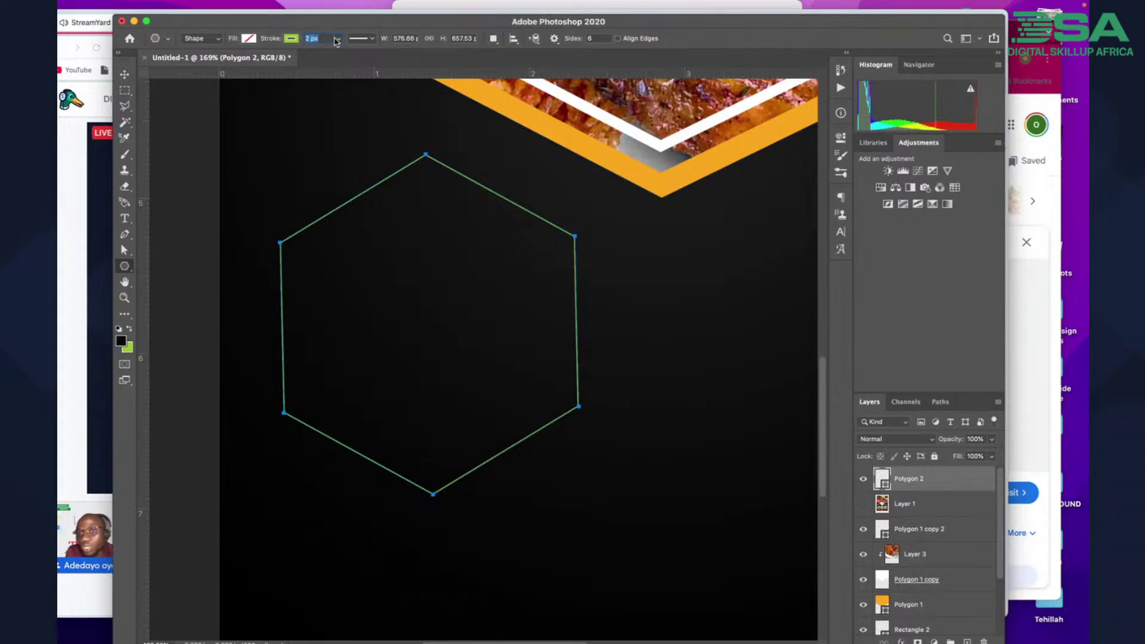
pyautogui.click(337, 39)
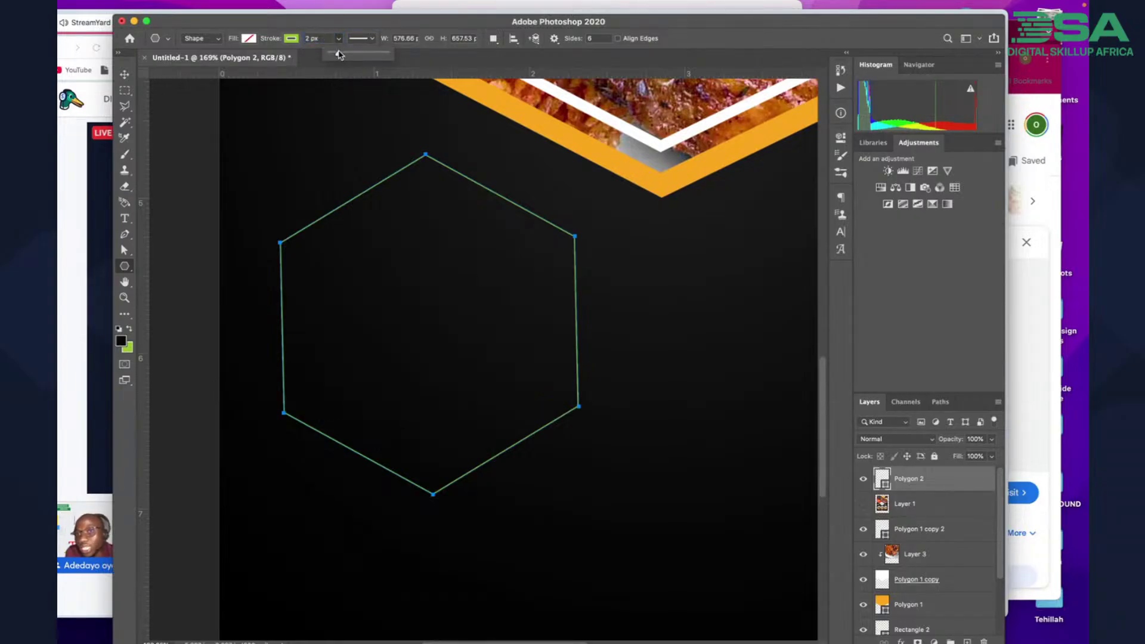
pyautogui.moveTo(339, 55)
pyautogui.mouseDown()
pyautogui.moveTo(354, 55)
pyautogui.moveTo(340, 55)
pyautogui.mouseUp()
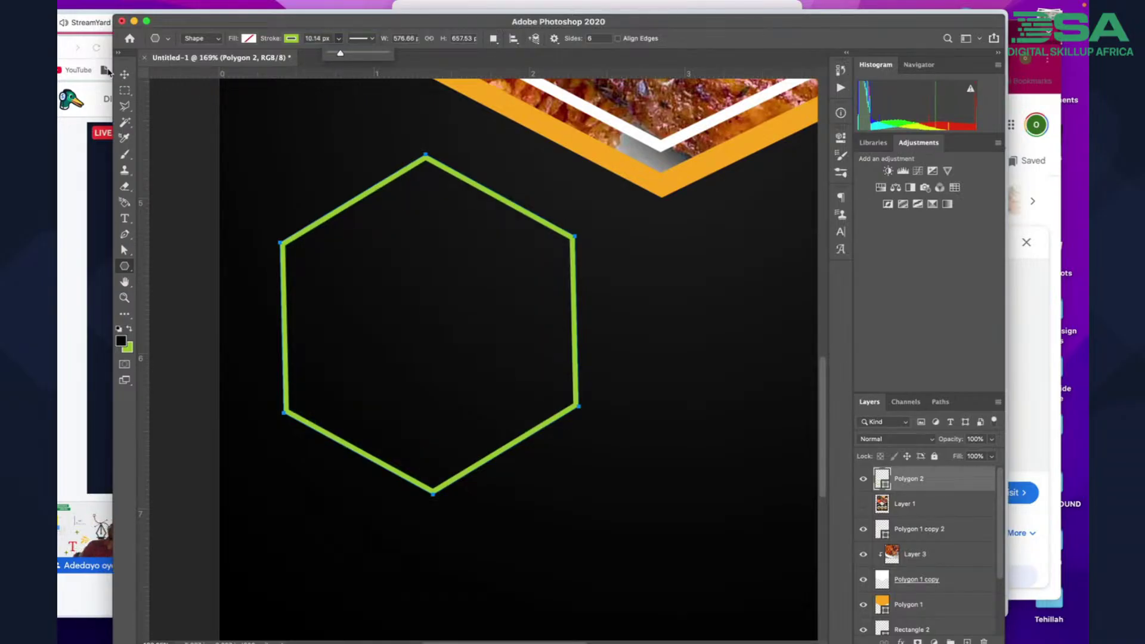
# Delete the green-outlined hexagon from the black area and bring the whole page back into view
pyautogui.press('v')
pyautogui.scroll(-3, 337, 254)
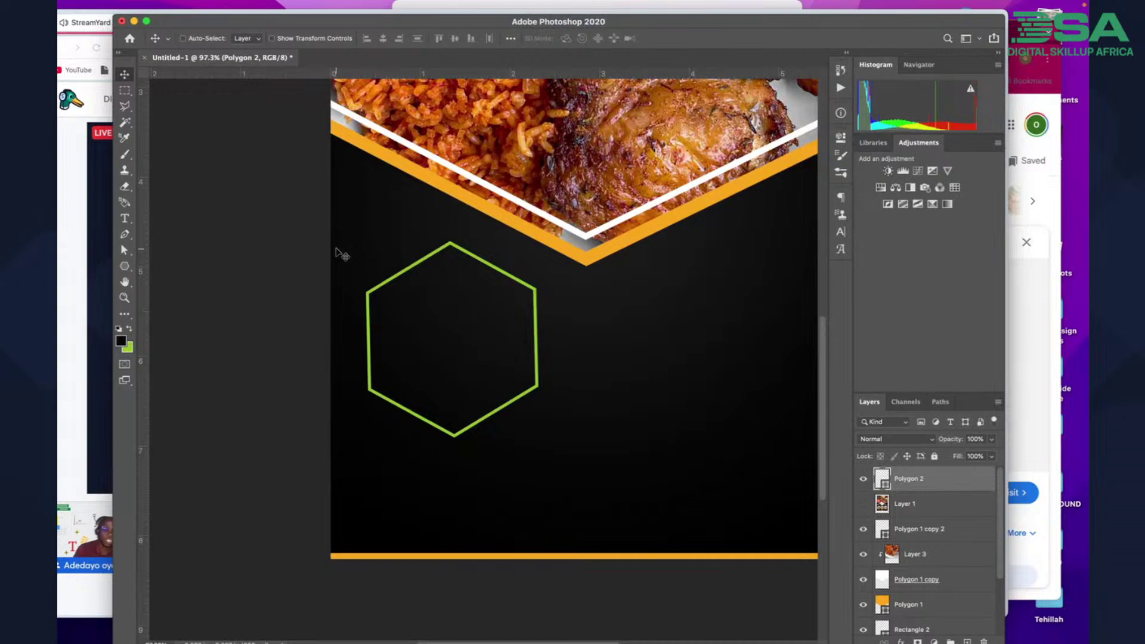
pyautogui.press('BackSpace')
pyautogui.press('z')
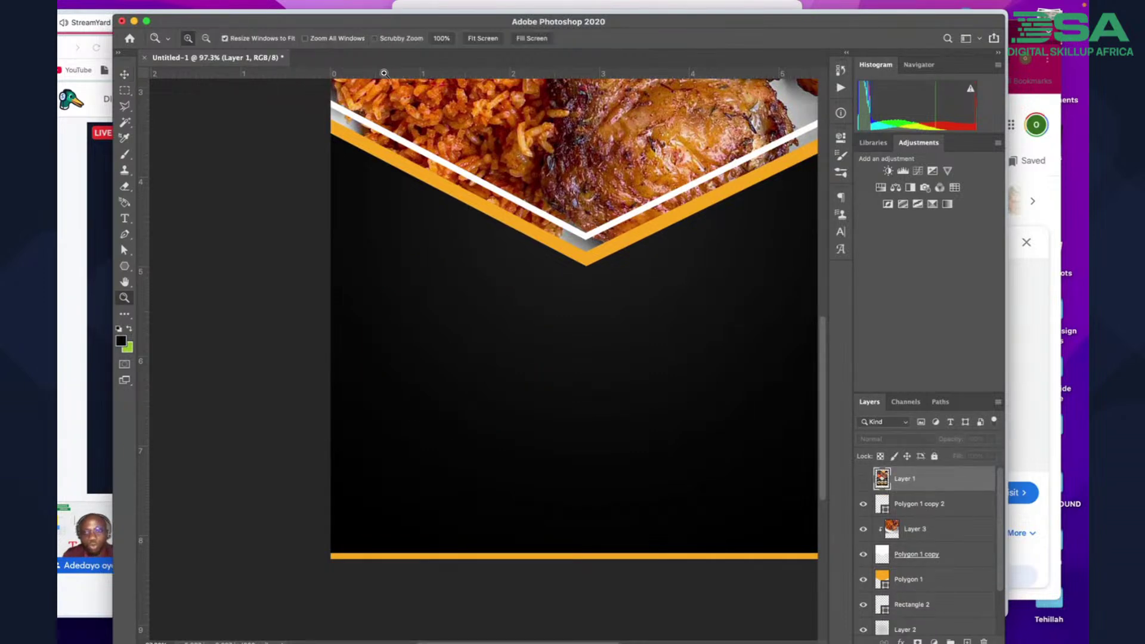
pyautogui.click(483, 39)
pyautogui.press('v')
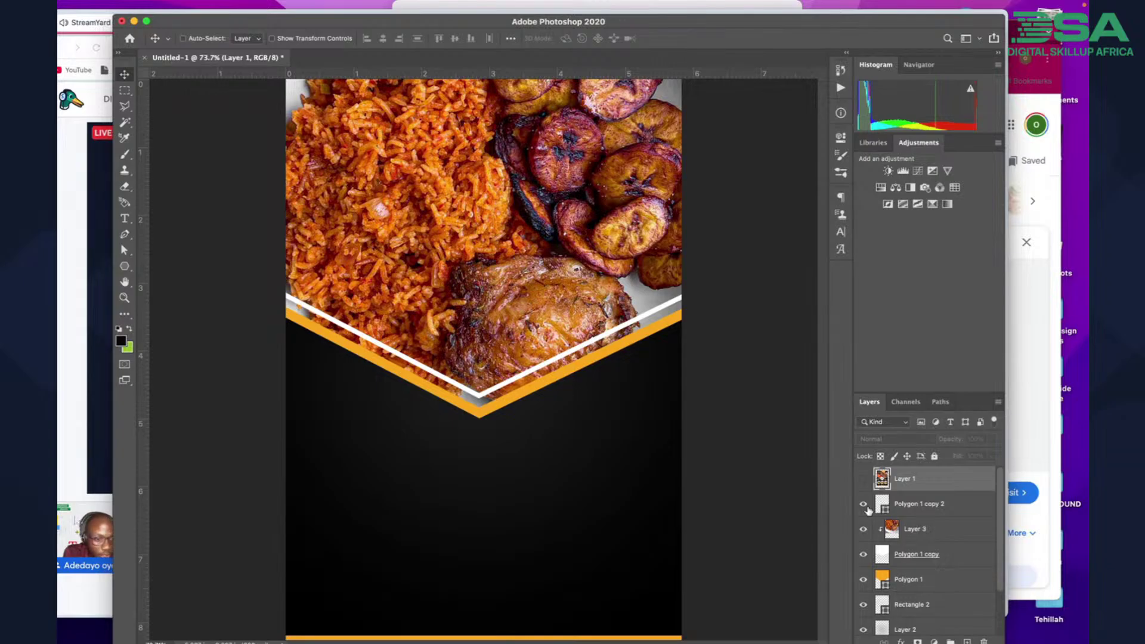
# Hide and reshow the white outline of Polygon 1 copy 2, leaving that layer selected with the Polygon tool active
pyautogui.click(864, 506)
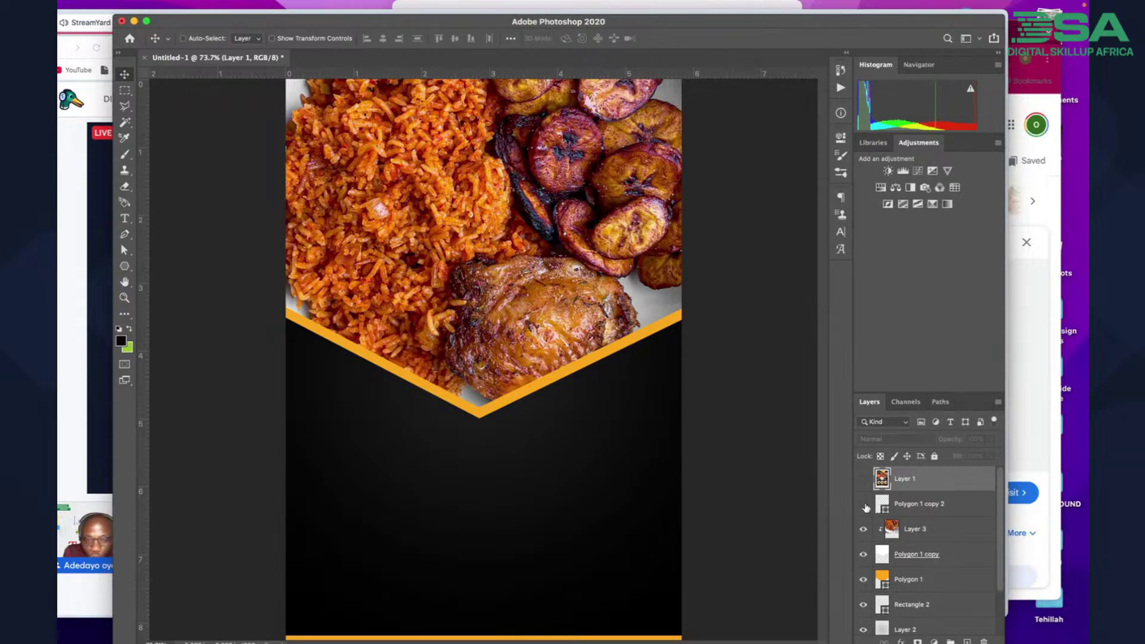
pyautogui.click(907, 504)
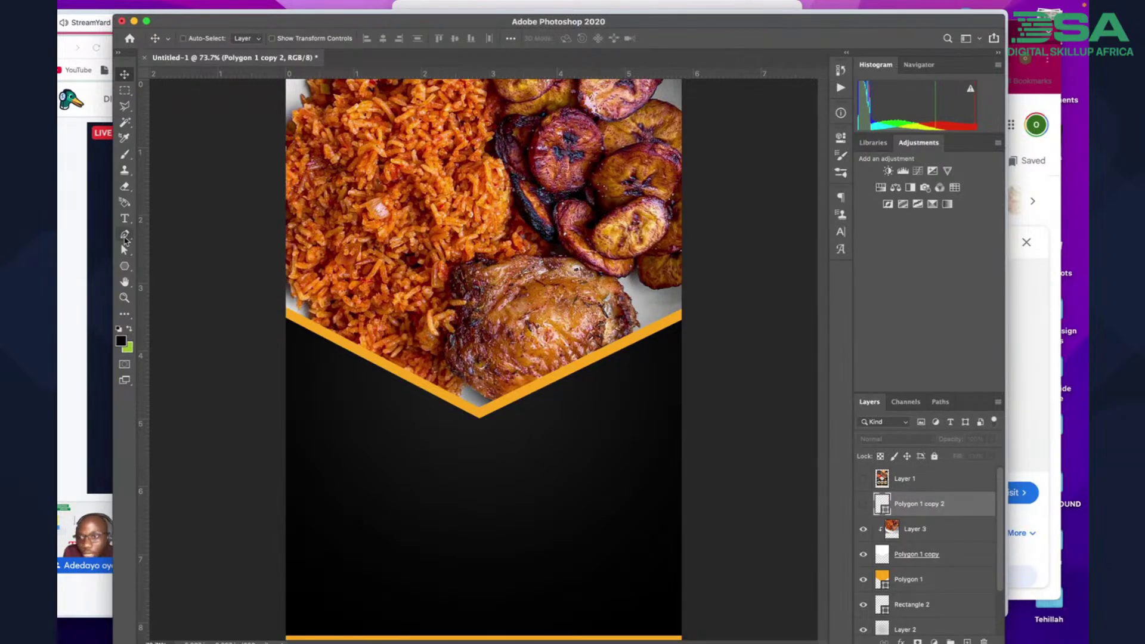
pyautogui.click(124, 266)
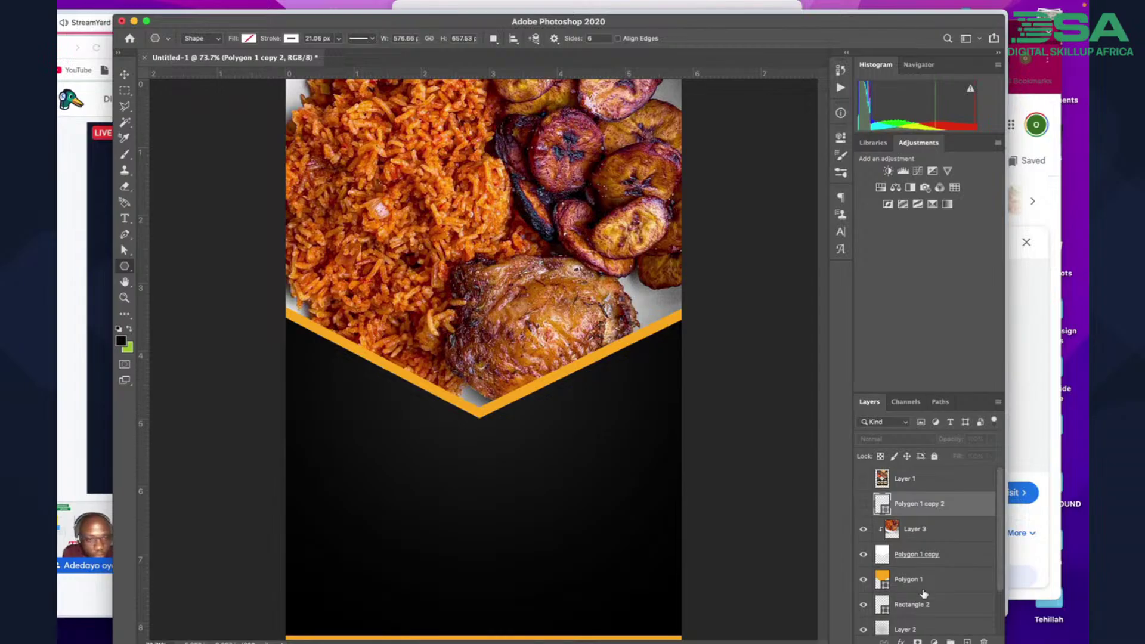
pyautogui.click(863, 504)
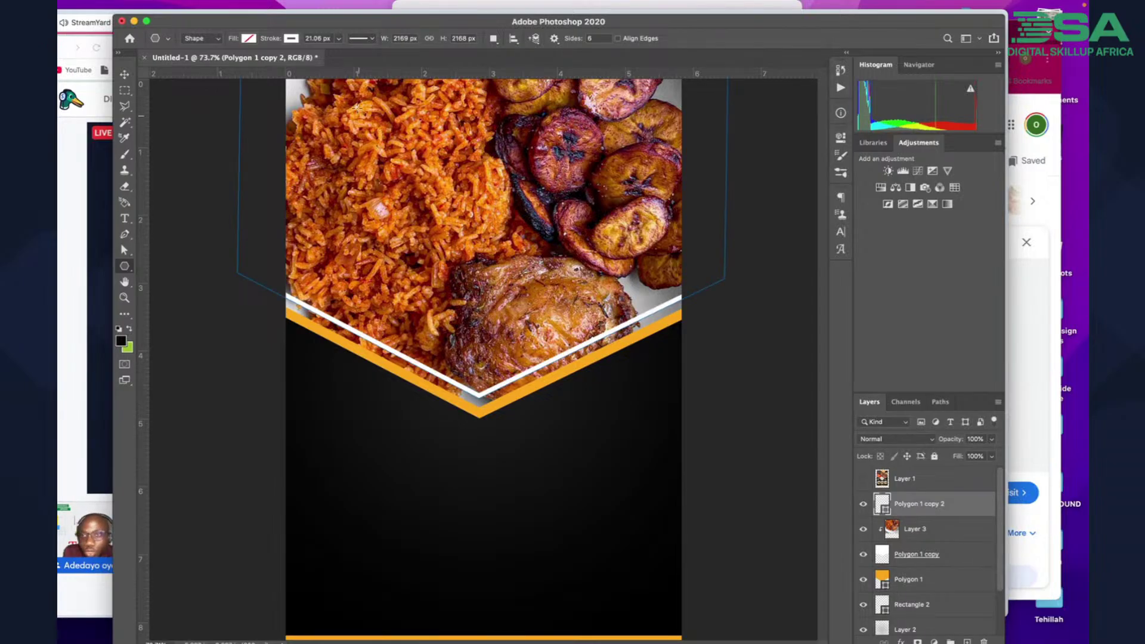
# Try an orange fill on Polygon 1 copy 2 and set its fill back to none, keeping the white stroke
pyautogui.click(248, 39)
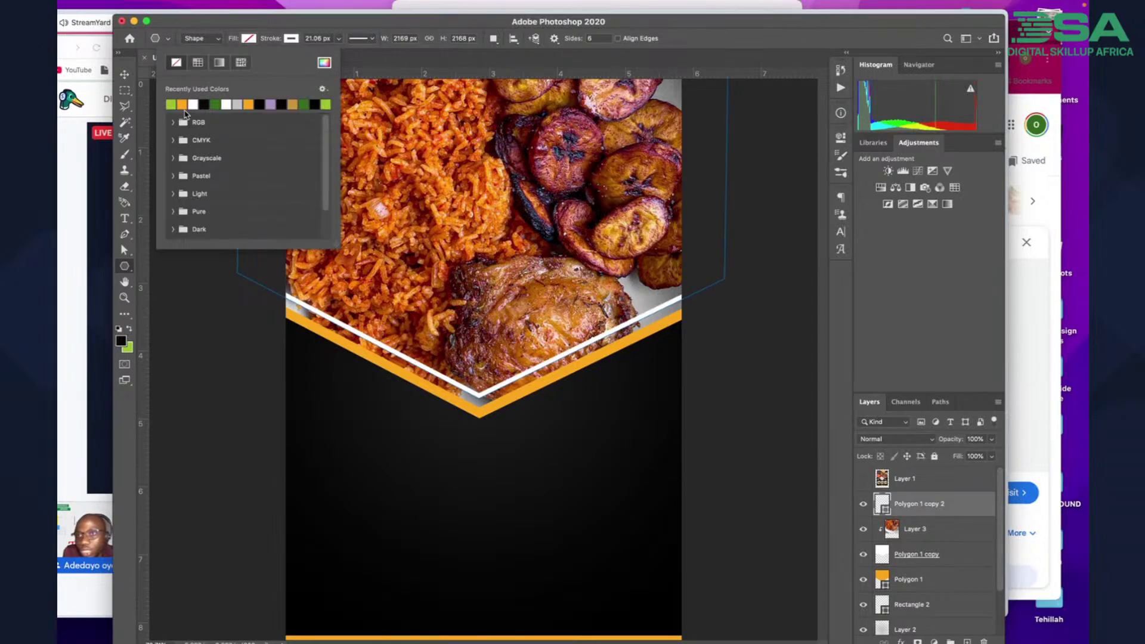
pyautogui.click(182, 104)
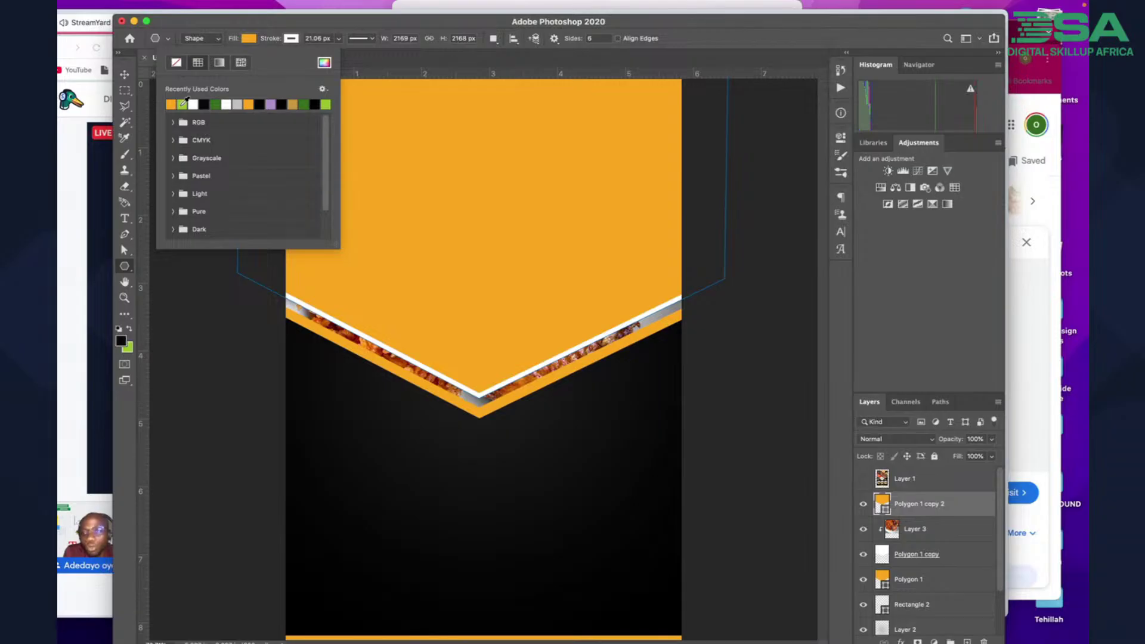
pyautogui.click(176, 64)
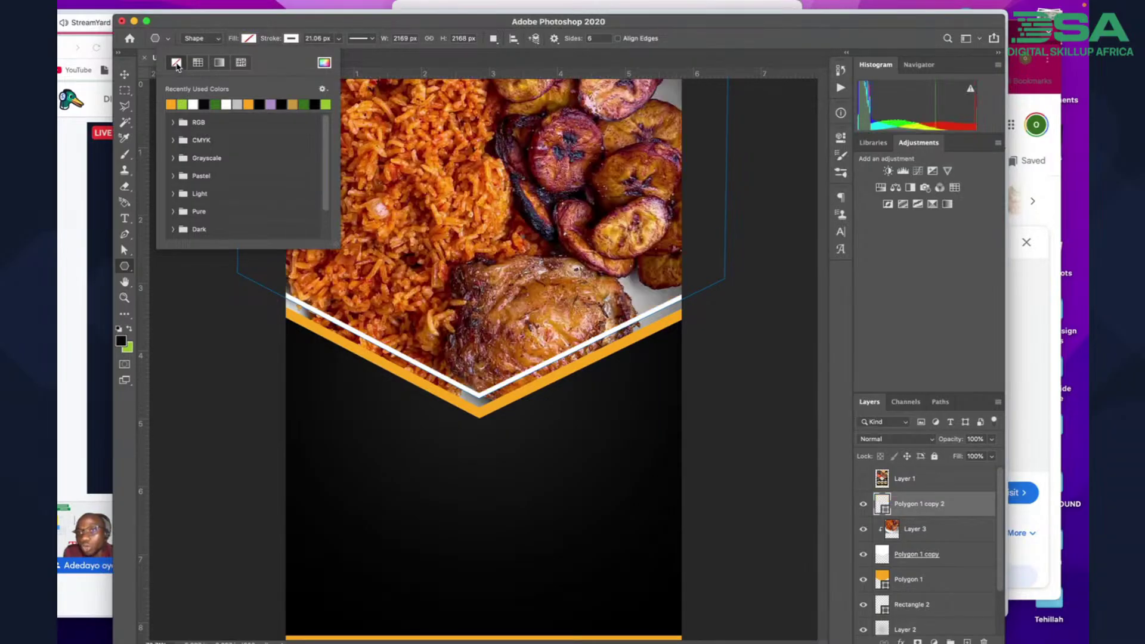
pyautogui.click(292, 38)
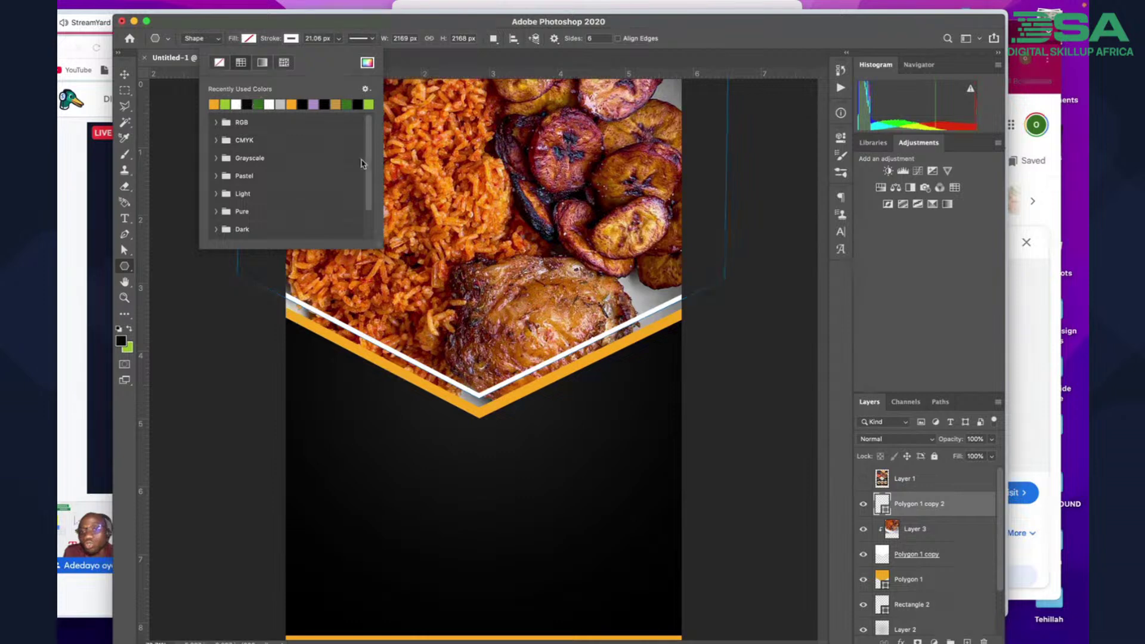
pyautogui.click(124, 76)
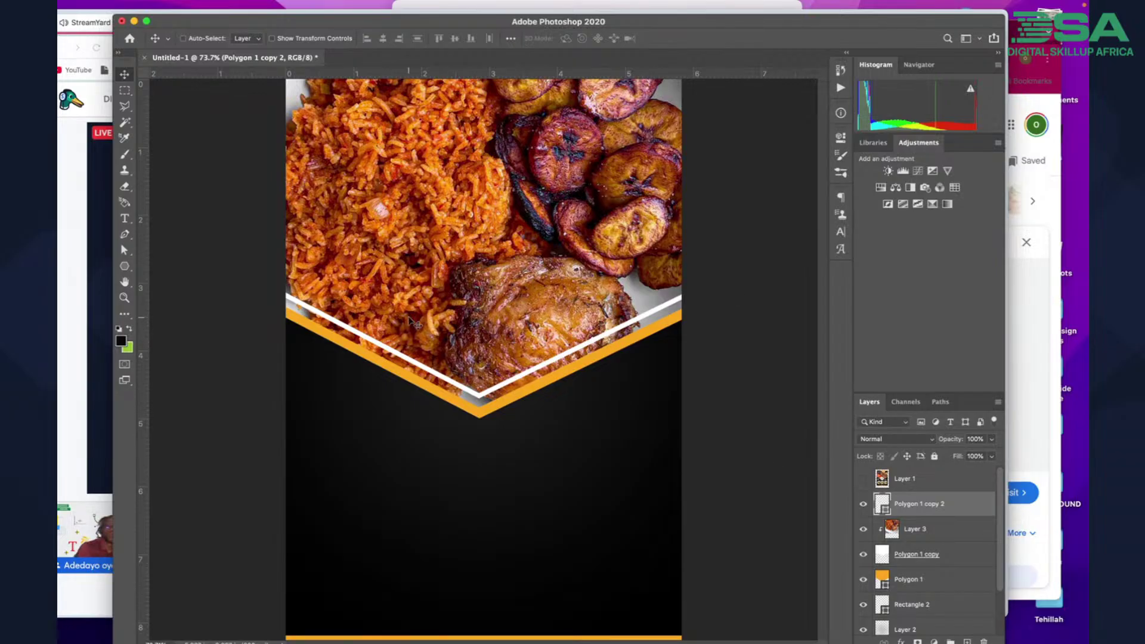
# Compare the whole page with the reference flyer by showing and hiding Layer 1
pyautogui.scroll(-4, 409, 317)
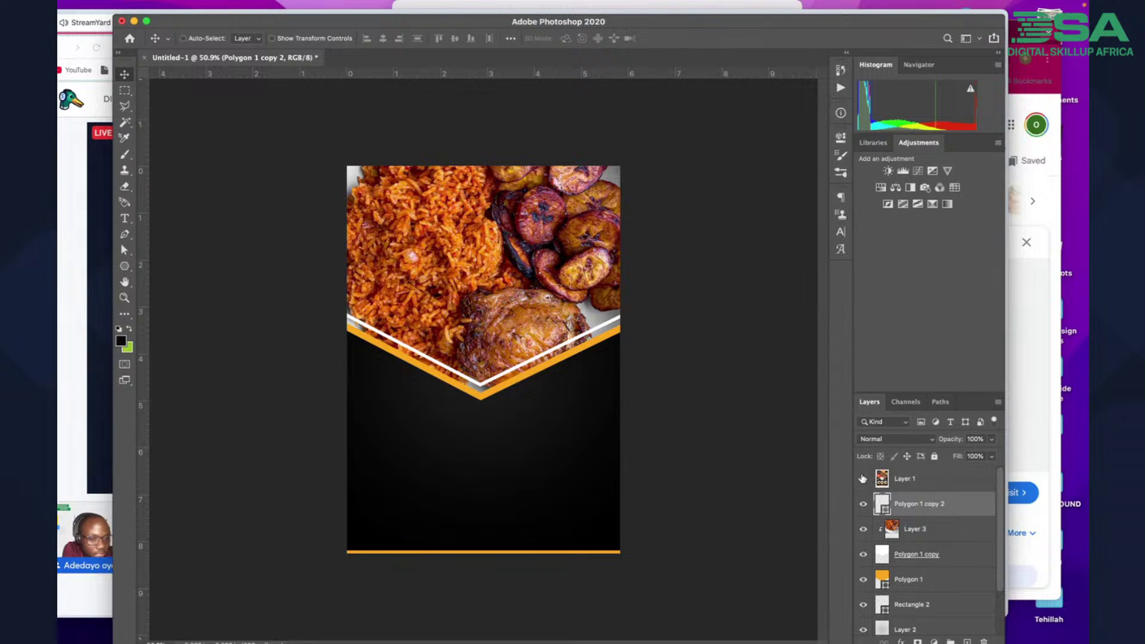
pyautogui.click(863, 478)
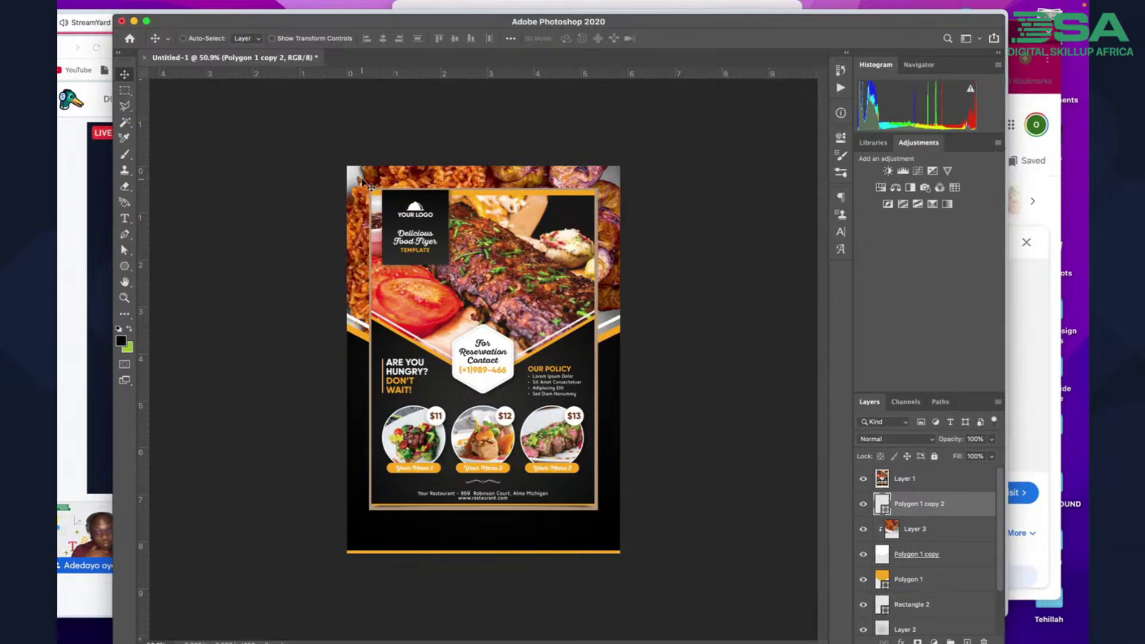
pyautogui.click(863, 479)
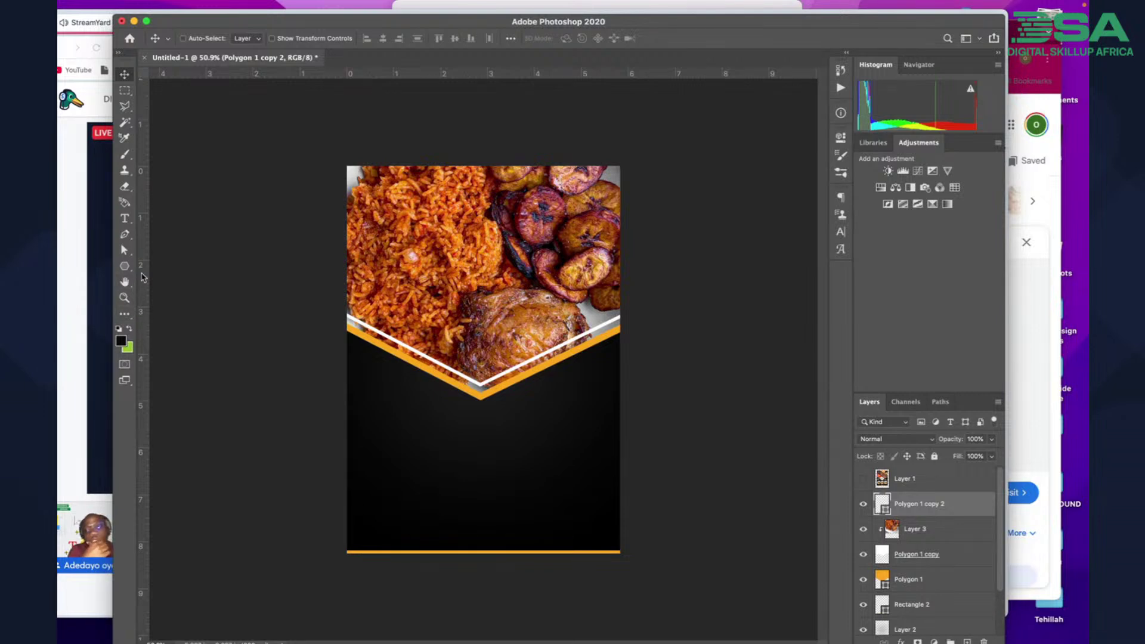
# Show the reference flyer in Layer 1 again and move the application window up to reveal the layer controls
pyautogui.click(131, 269)
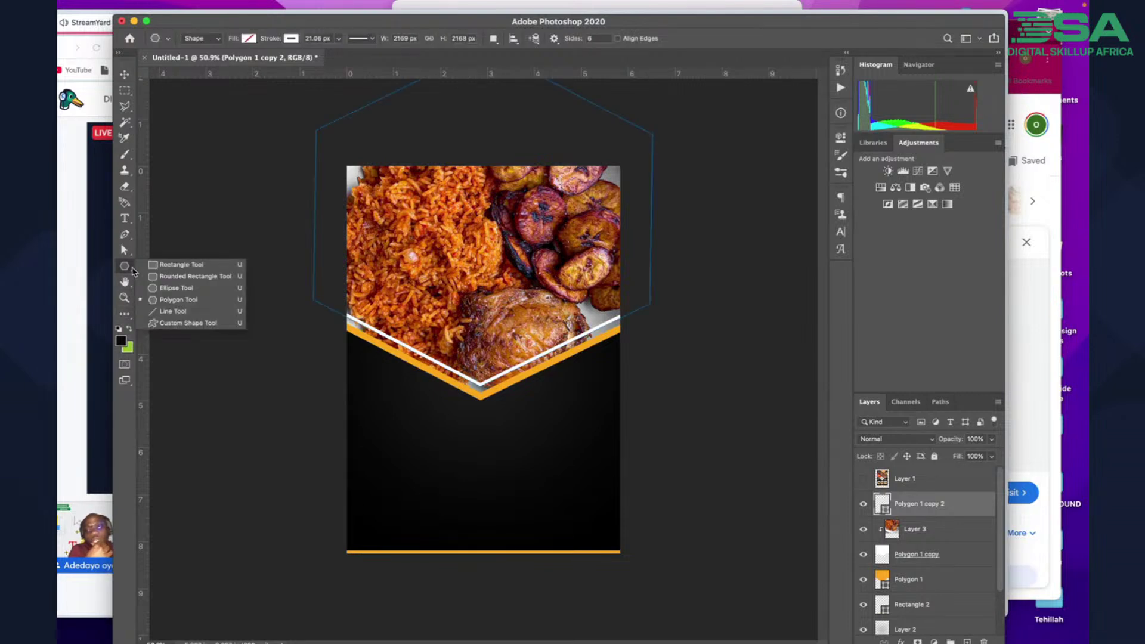
pyautogui.click(971, 521)
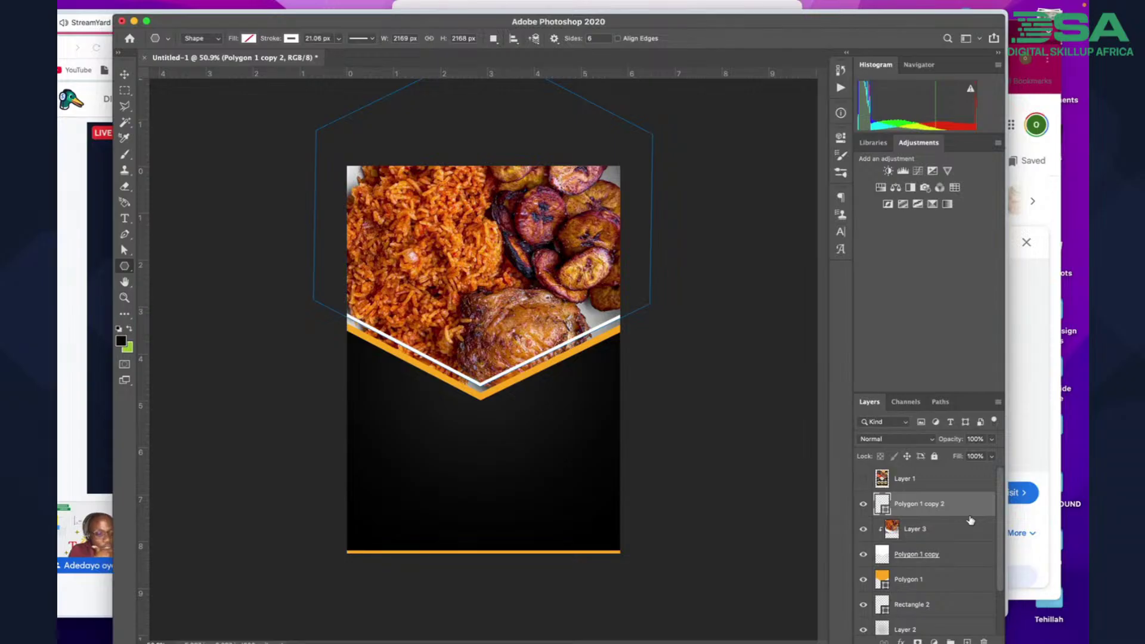
pyautogui.click(863, 478)
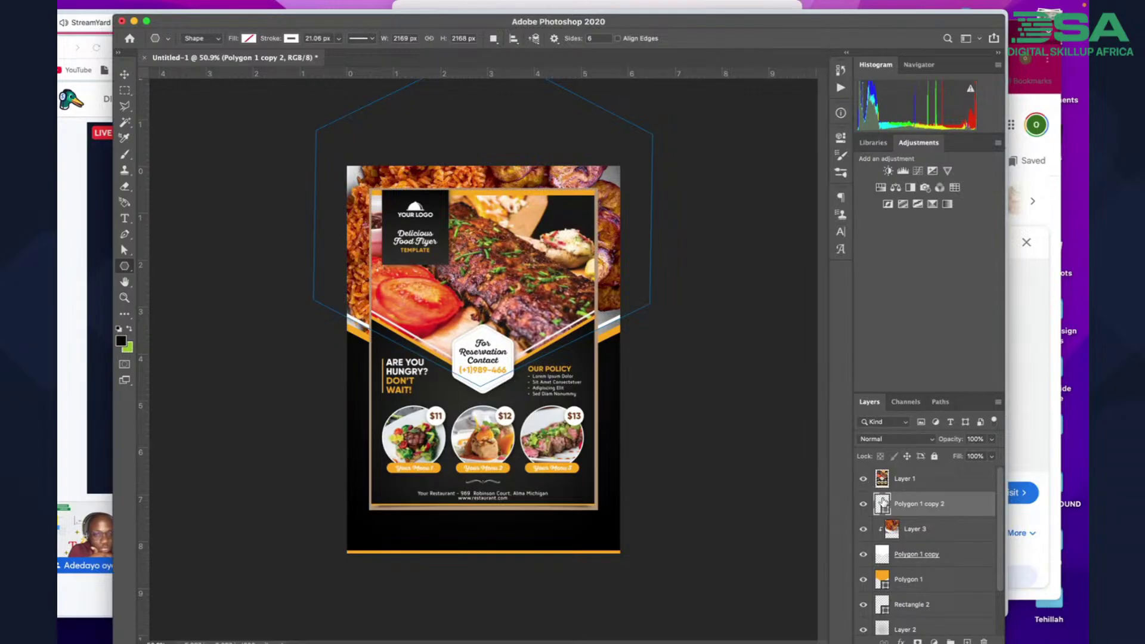
pyautogui.click(123, 78)
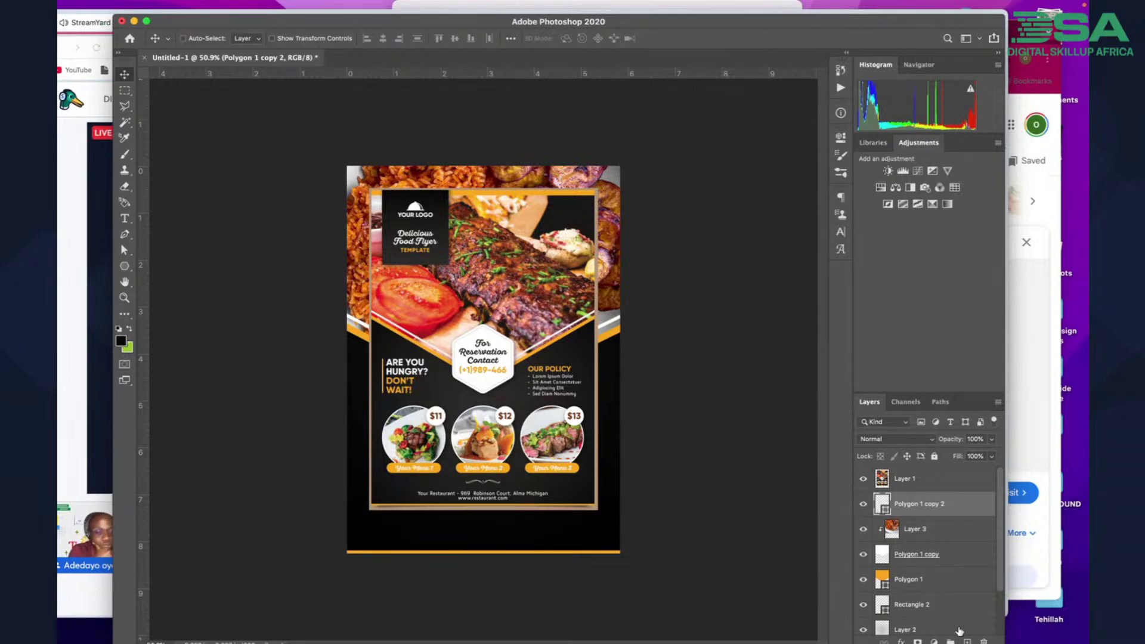
pyautogui.moveTo(746, 23); pyautogui.dragTo(743, 13)
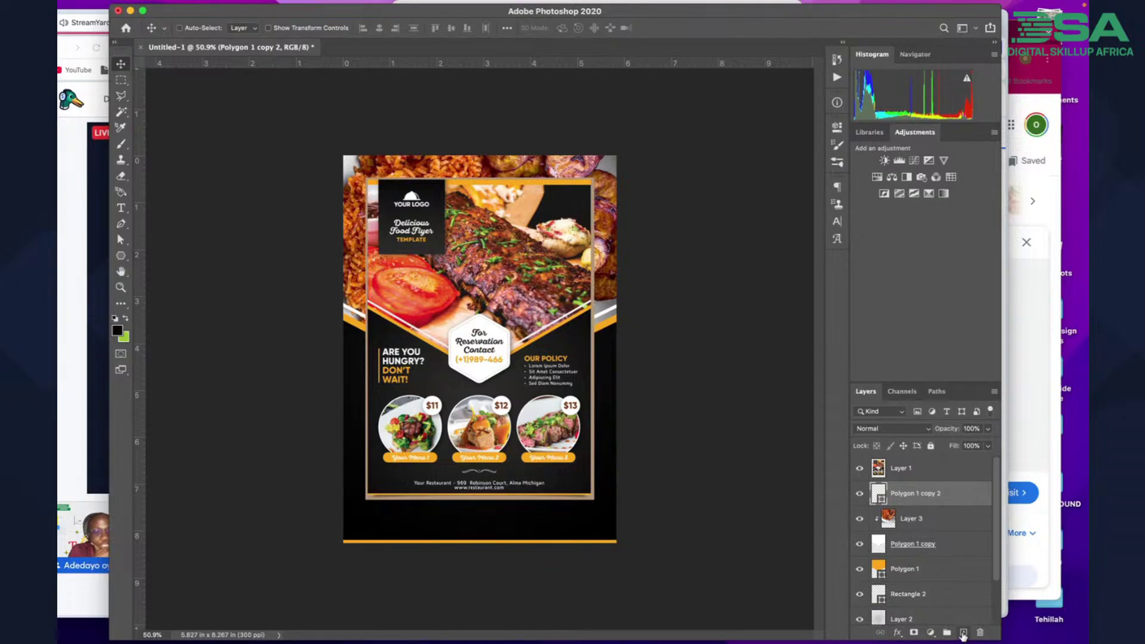
# Hide the reference flyer and draw an orange bar about 1837 by 96 px across the page's top edge on a new layer
pyautogui.click(963, 633)
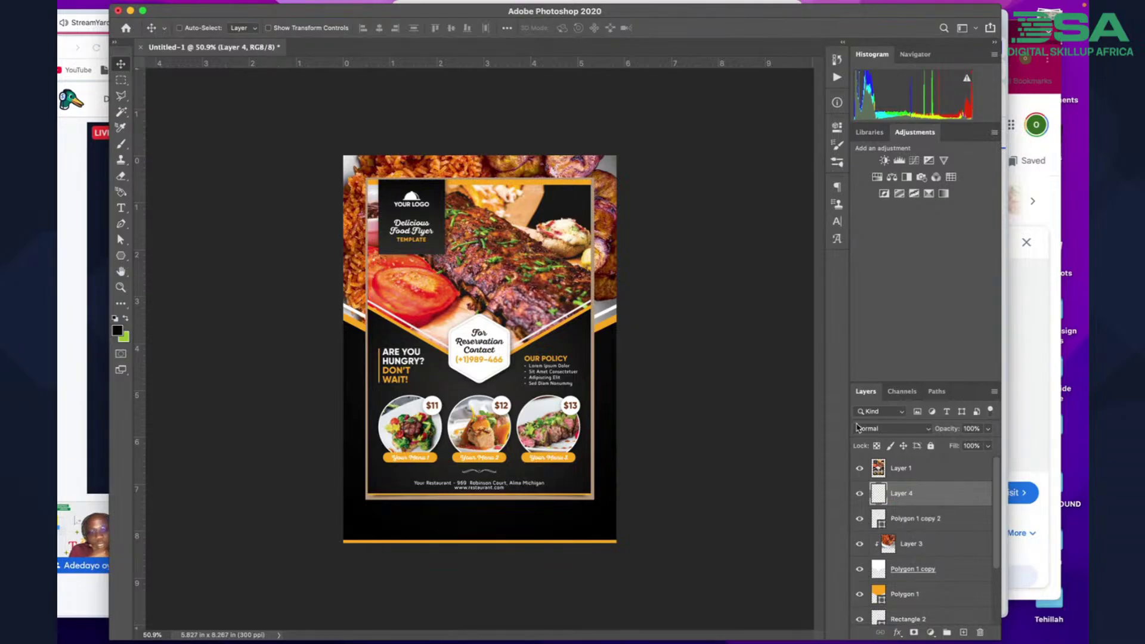
pyautogui.click(859, 469)
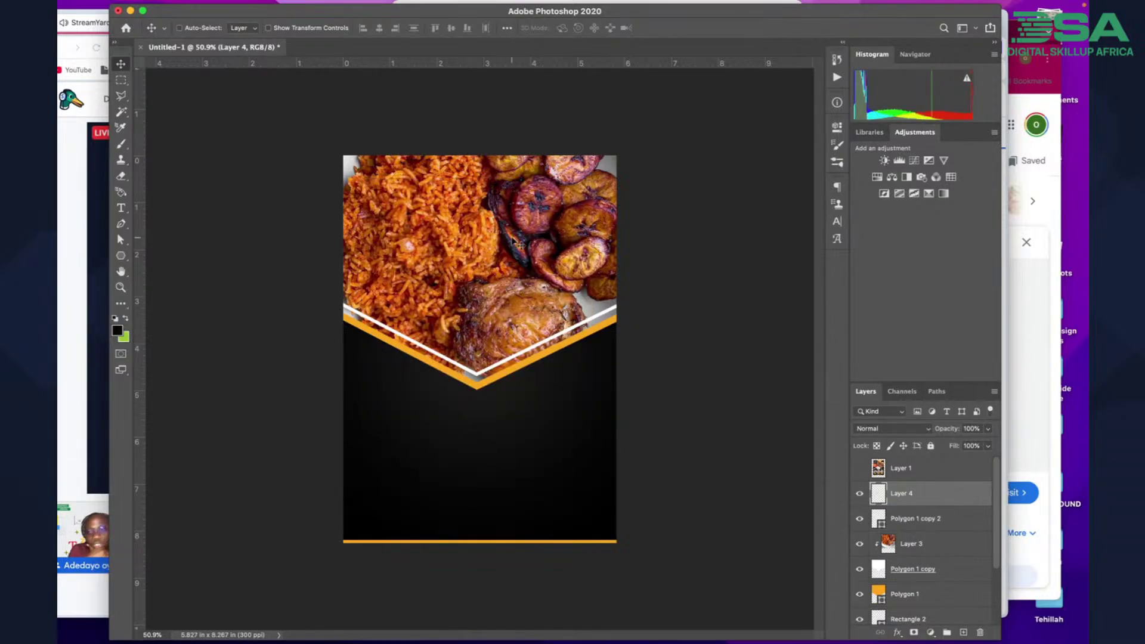
pyautogui.click(120, 257)
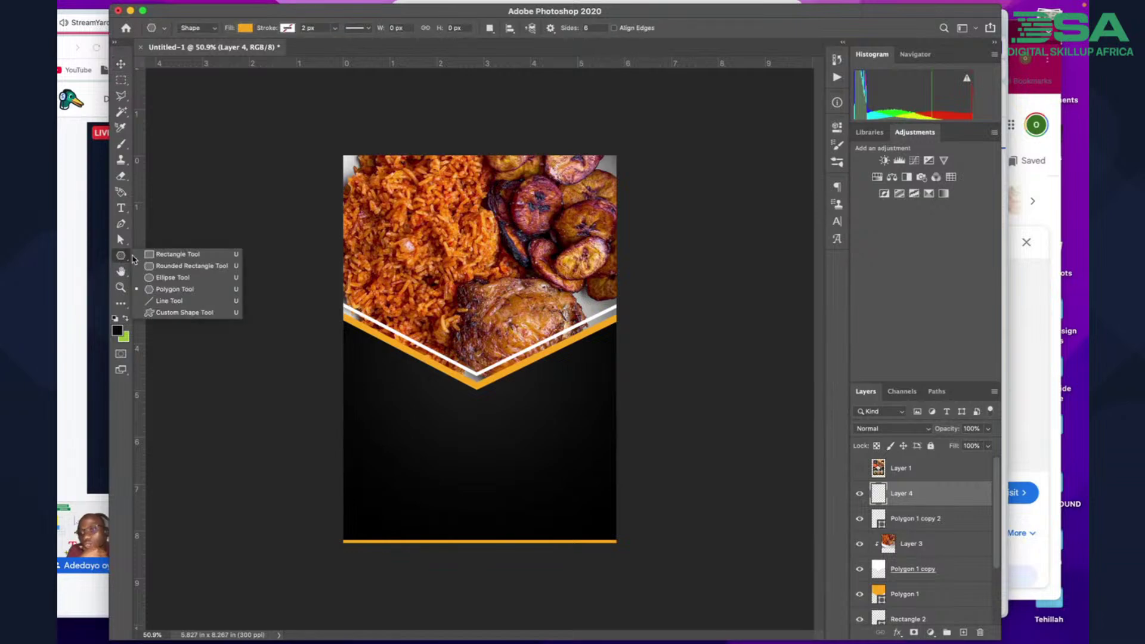
pyautogui.click(177, 255)
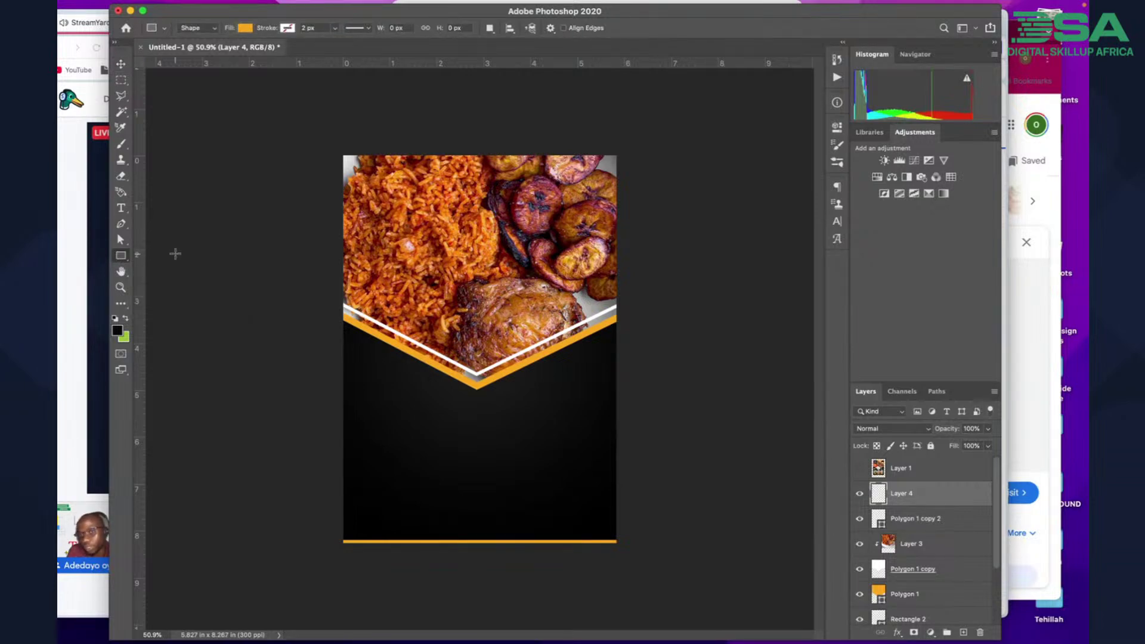
pyautogui.moveTo(335, 148); pyautogui.dragTo(622, 162)
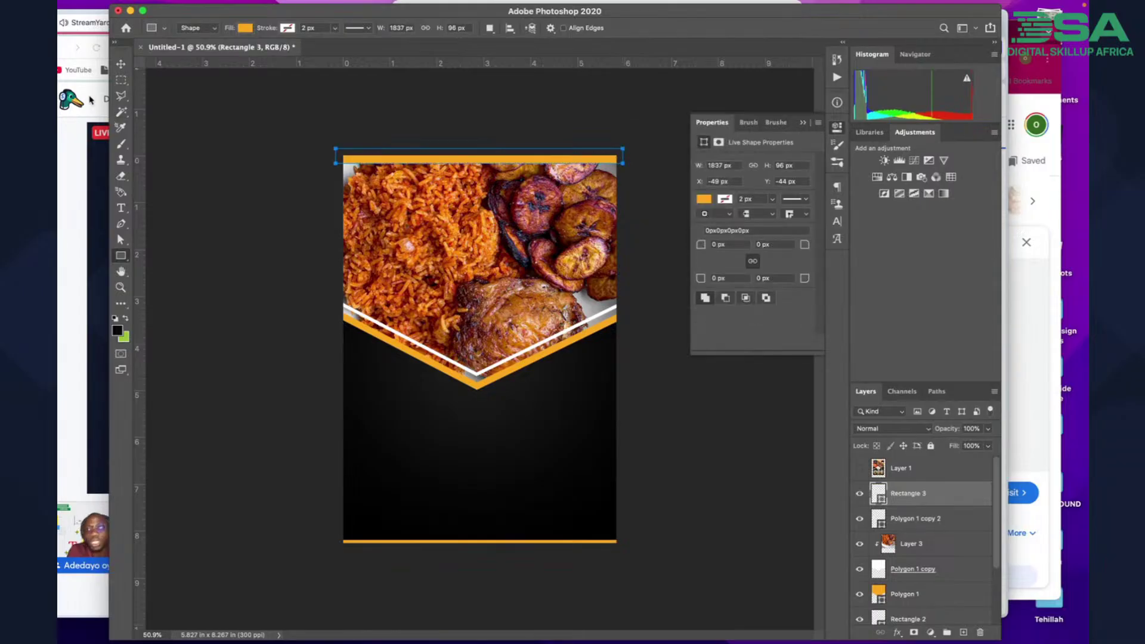
pyautogui.click(121, 63)
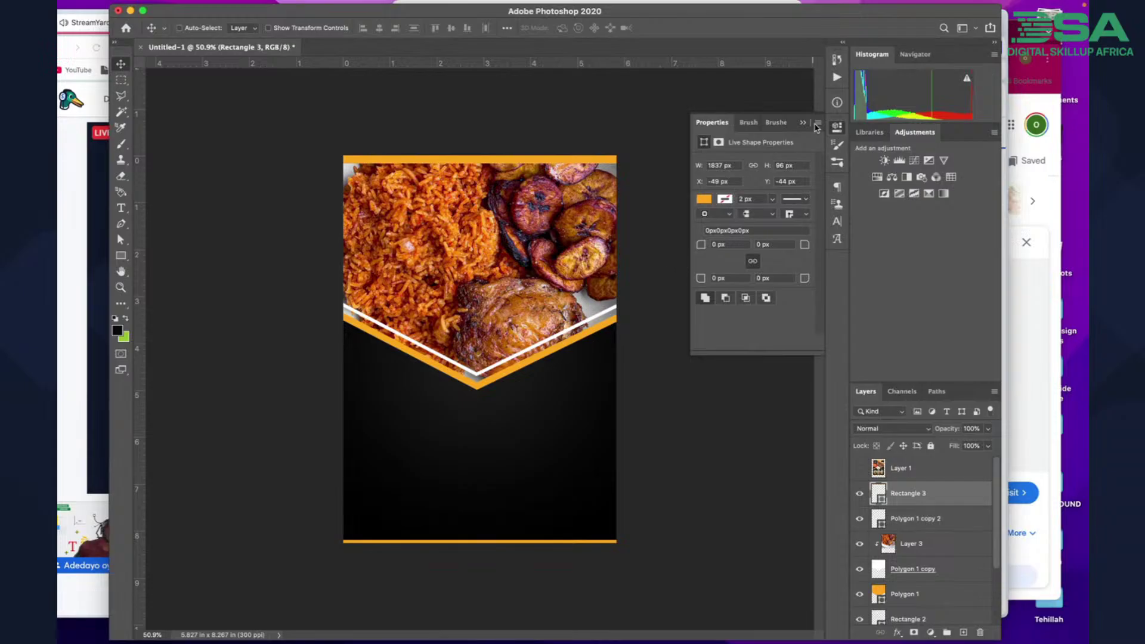
pyautogui.click(803, 122)
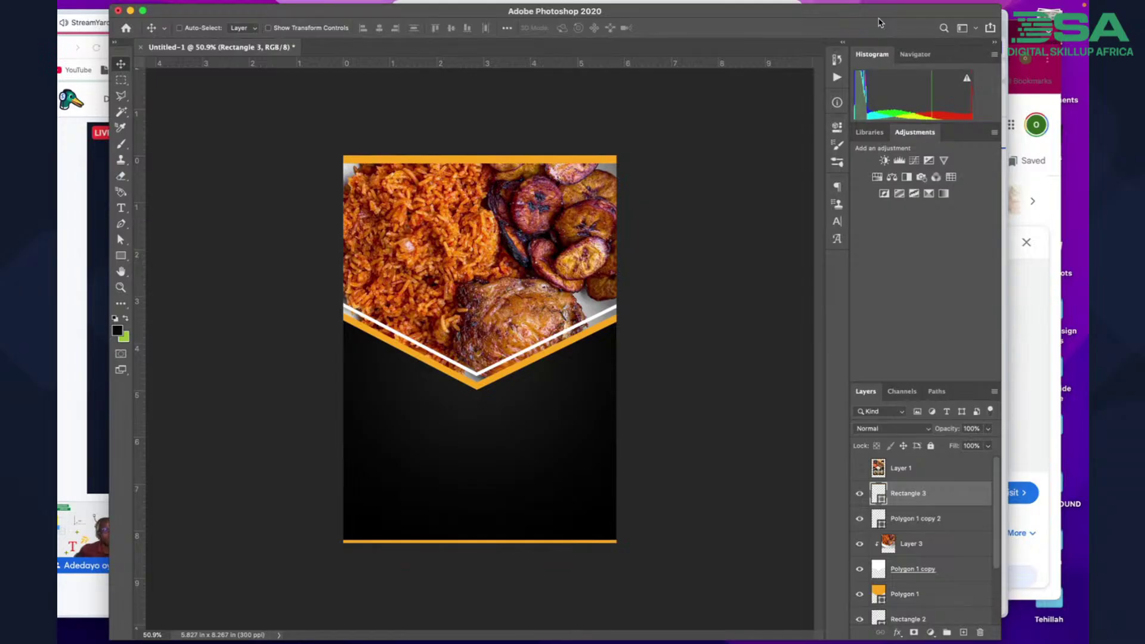
# Compare the orange top bar with the reference flyer by showing and hiding Layer 1
pyautogui.moveTo(877, 18)
pyautogui.mouseDown()
pyautogui.moveTo(871, 176)
pyautogui.moveTo(872, 25)
pyautogui.mouseUp()
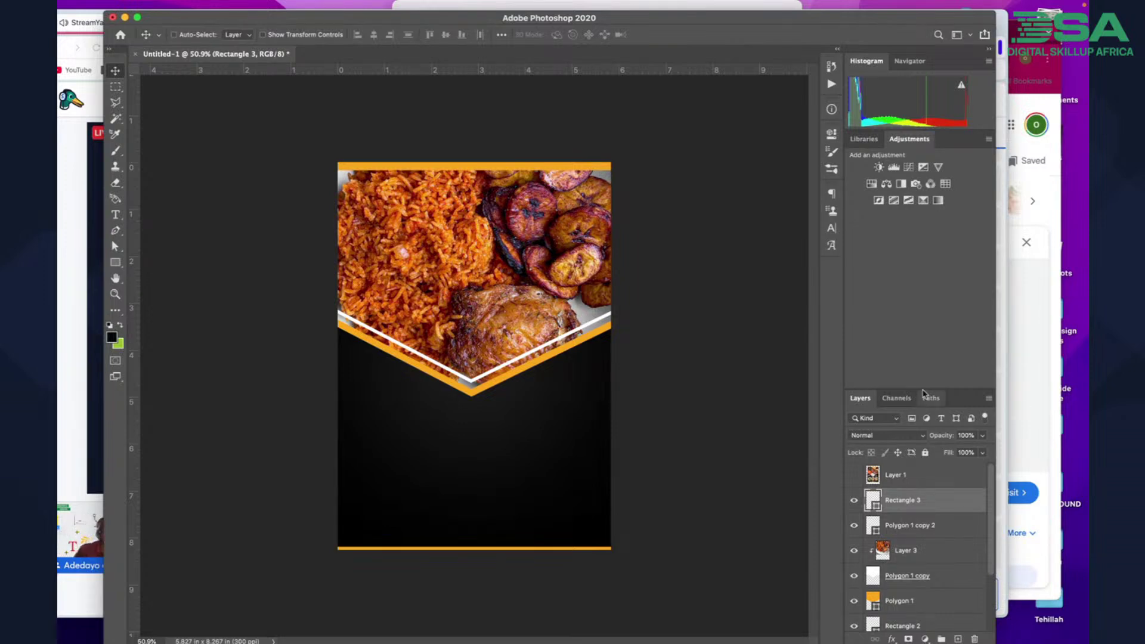
pyautogui.click(855, 475)
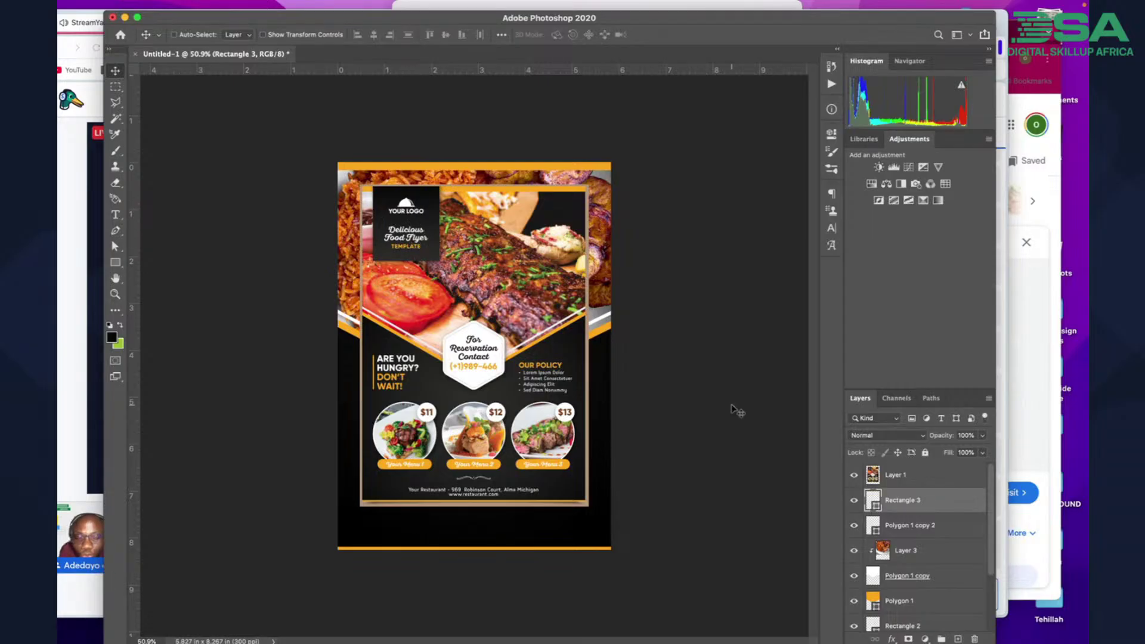
pyautogui.click(854, 475)
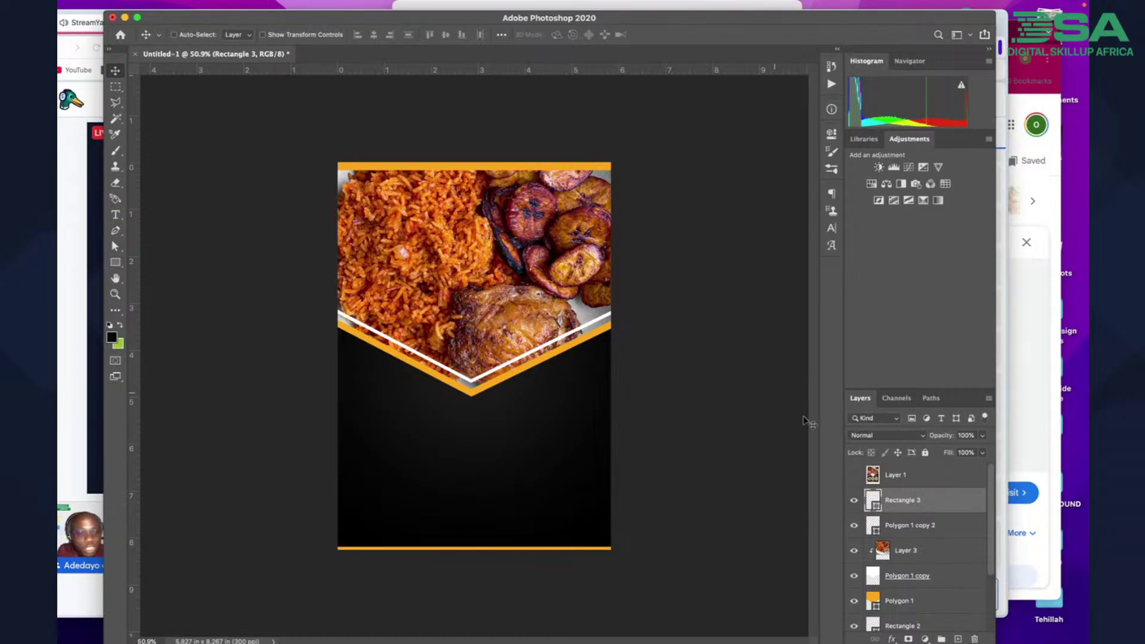
pyautogui.click(854, 476)
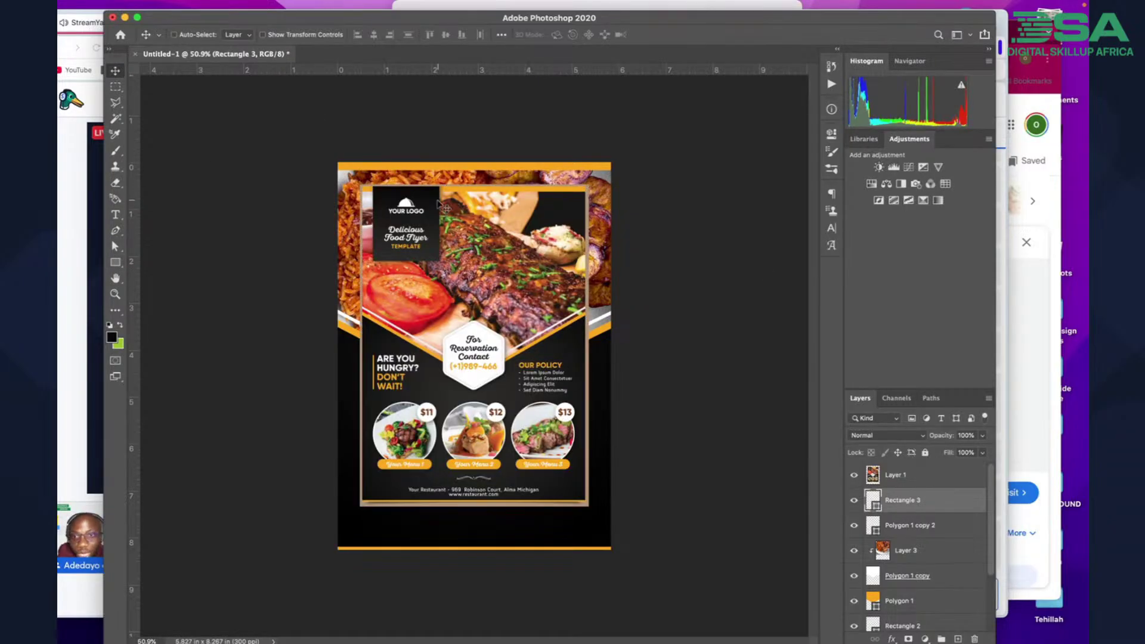
pyautogui.click(854, 474)
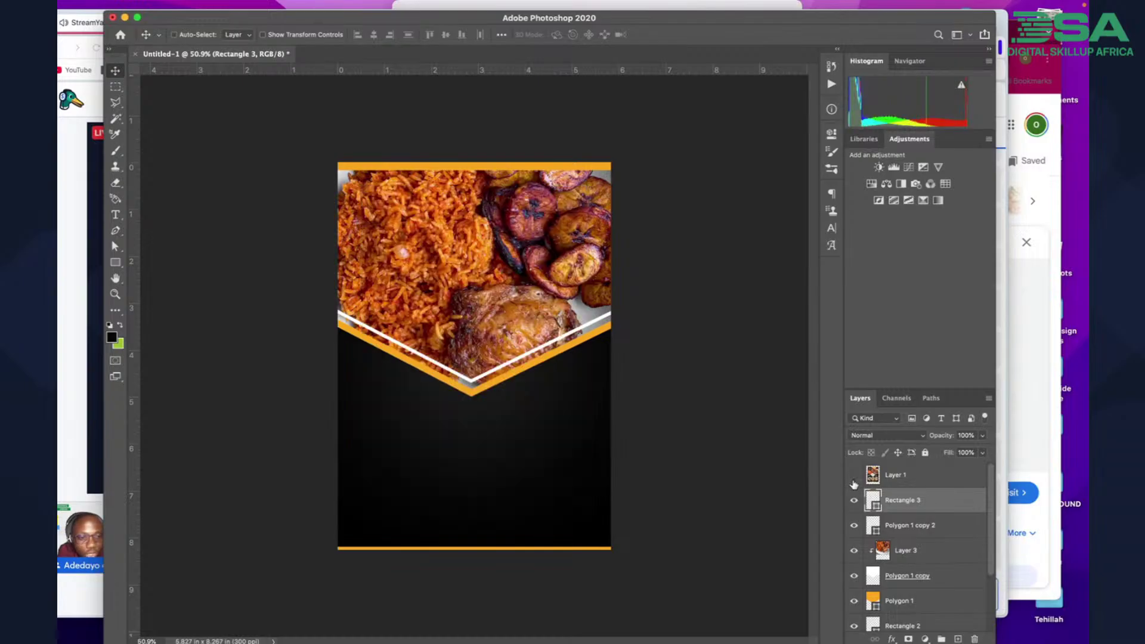
# Draw a rectangle about 444 by 565 px on a new layer, overlapping the page's top edge near its left corner
pyautogui.click(115, 262)
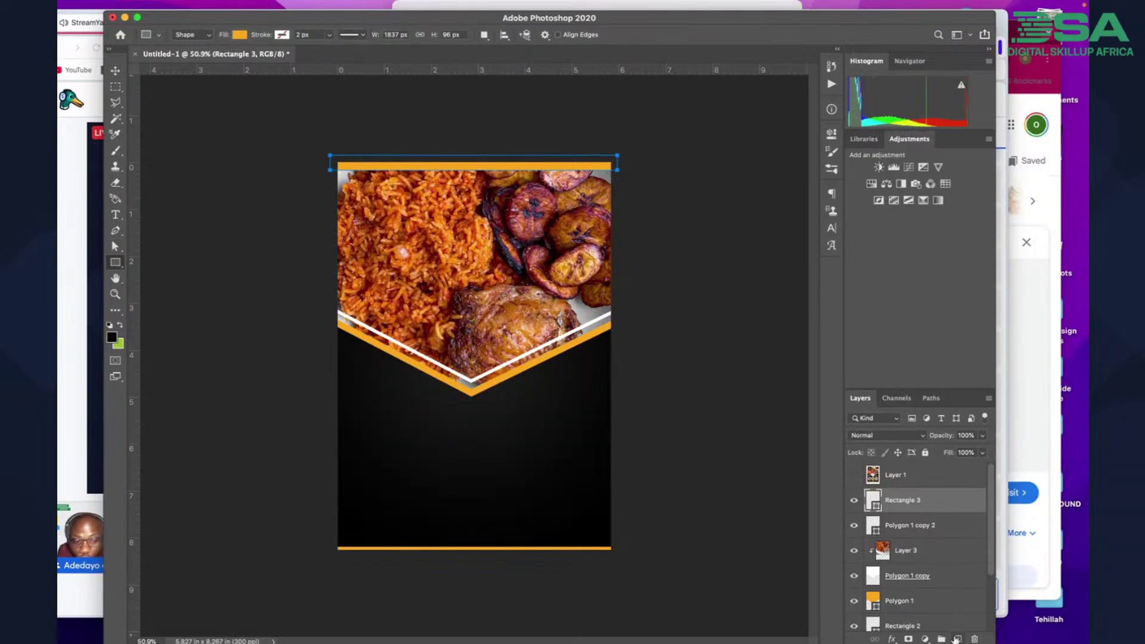
pyautogui.click(957, 638)
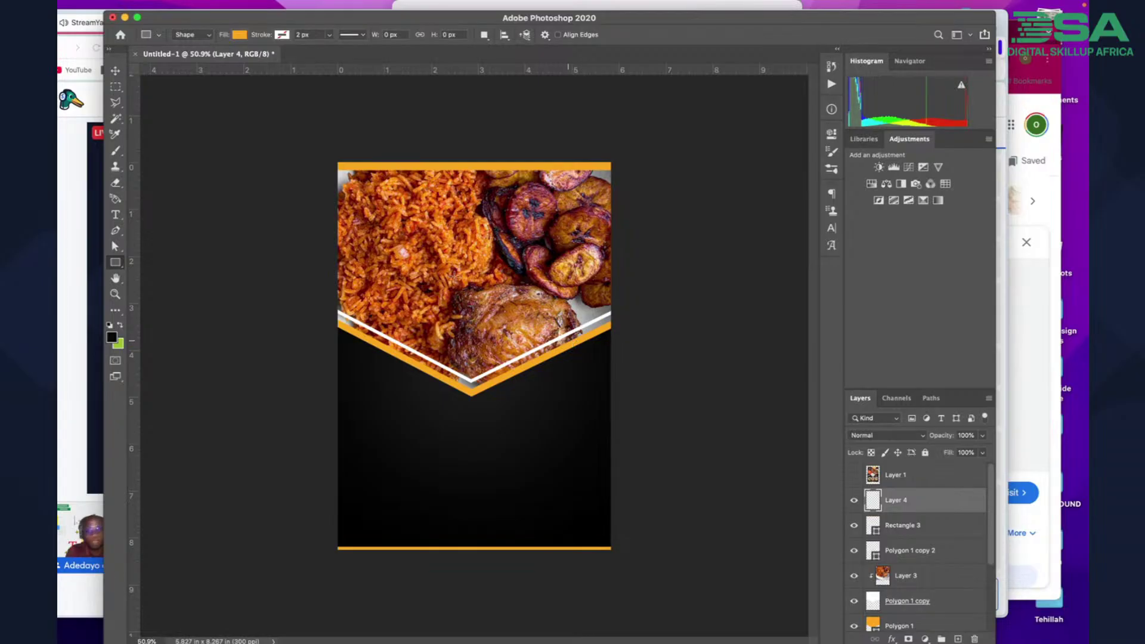
pyautogui.moveTo(350, 157); pyautogui.dragTo(420, 244)
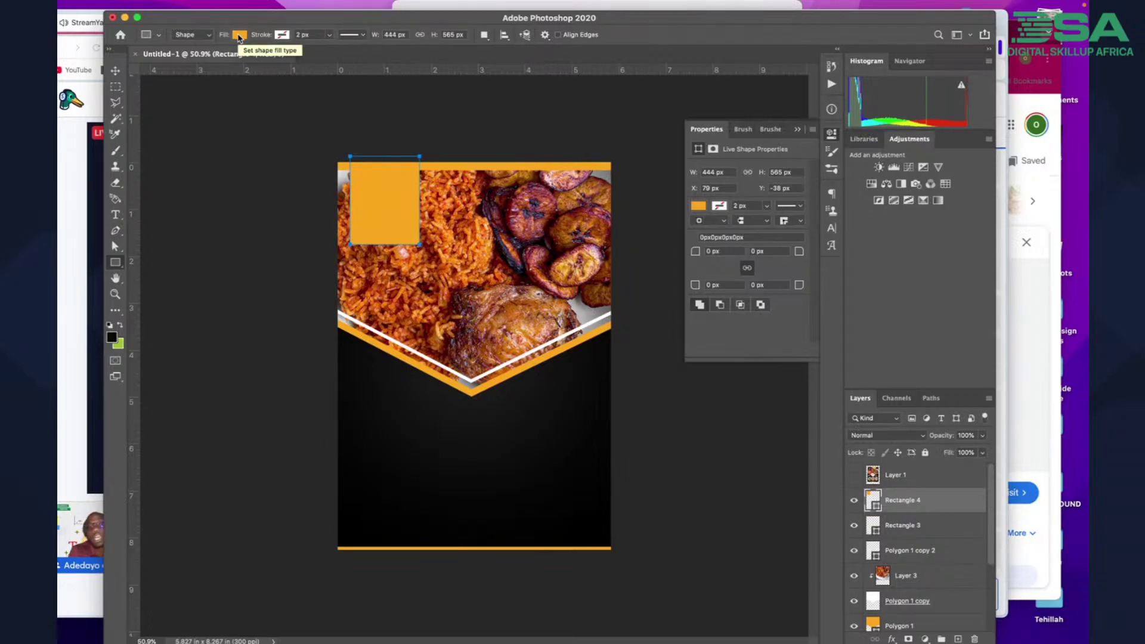
# Set the logo rectangle's fill colour to black, 000000
pyautogui.click(239, 35)
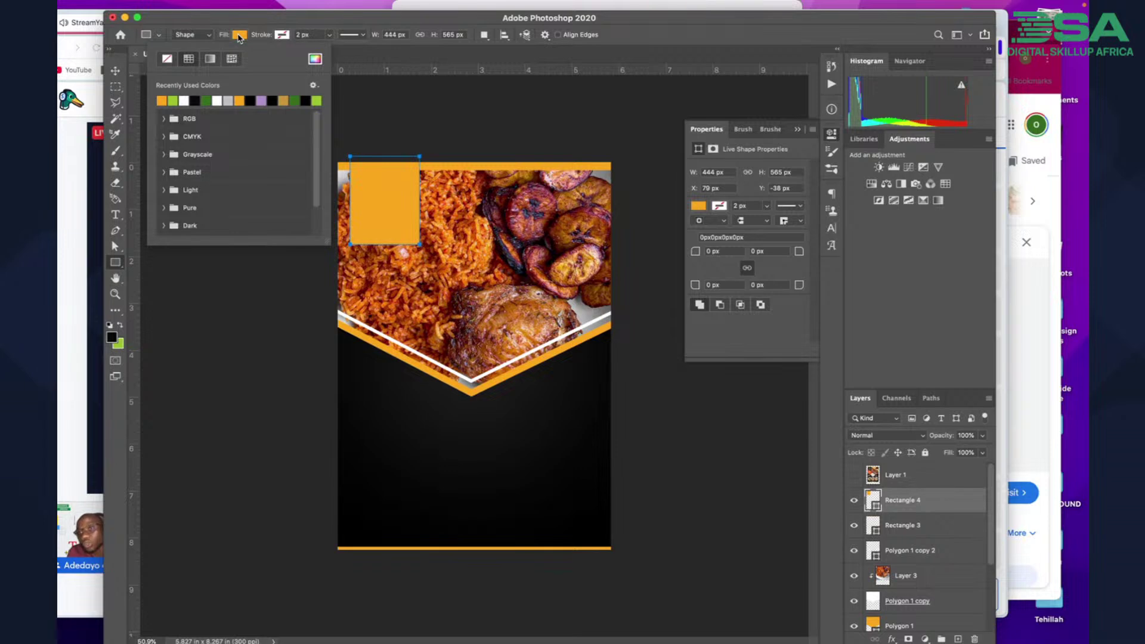
pyautogui.click(315, 58)
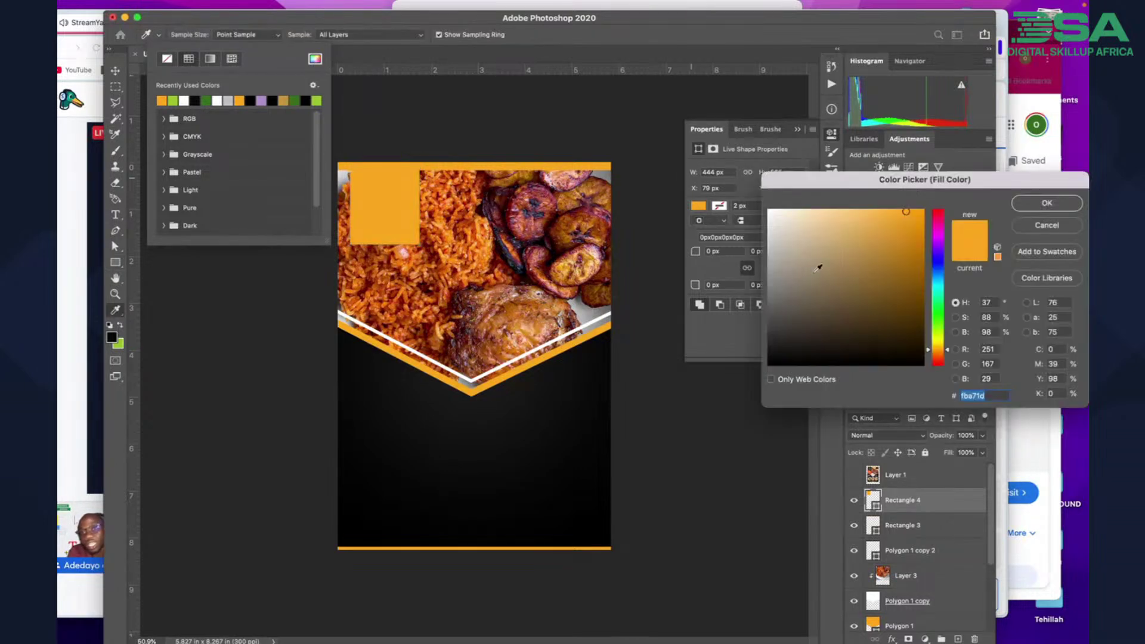
pyautogui.moveTo(840, 321); pyautogui.dragTo(756, 371)
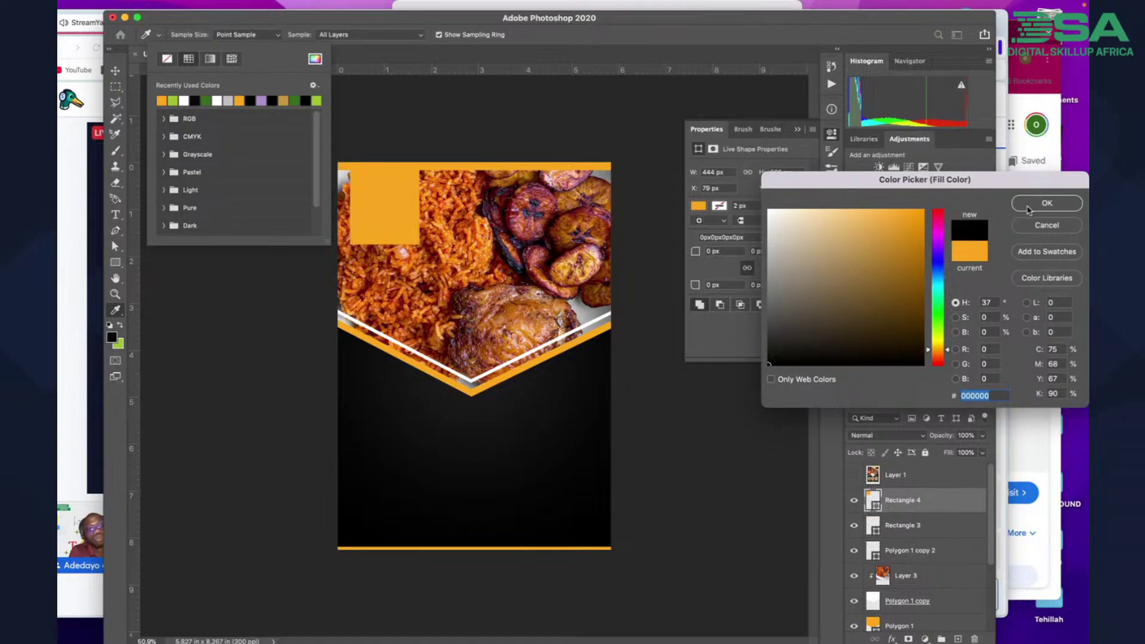
pyautogui.click(1027, 205)
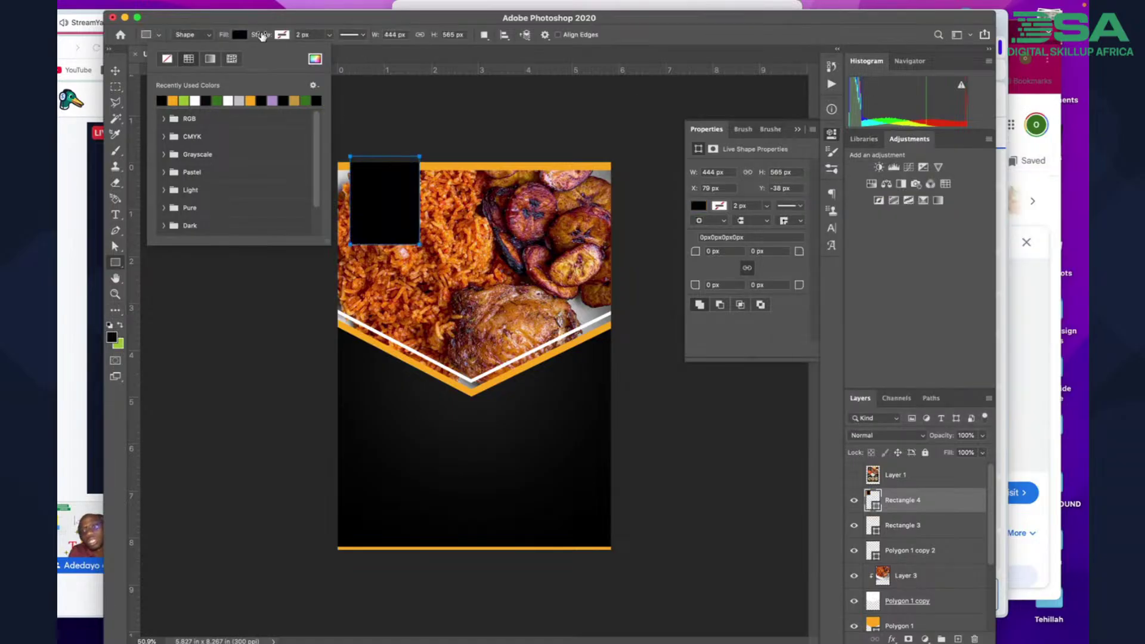
pyautogui.click(251, 24)
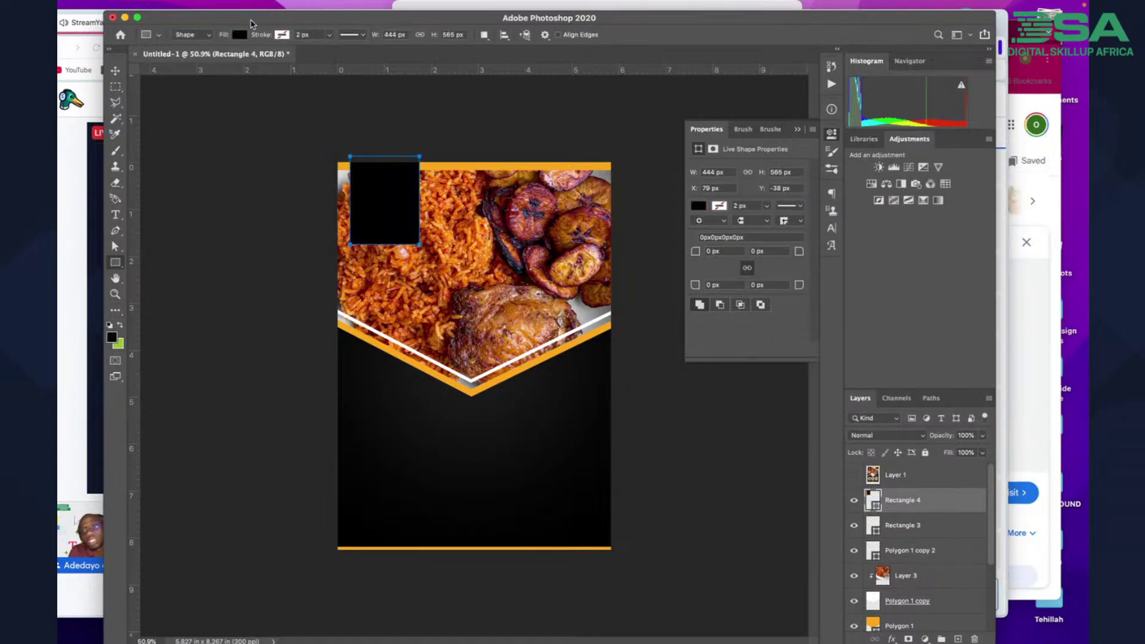
# Move the black rectangle slightly right to about X 122 px, Y -42 px, and compare it with the reference flyer in Layer 1
pyautogui.click(113, 72)
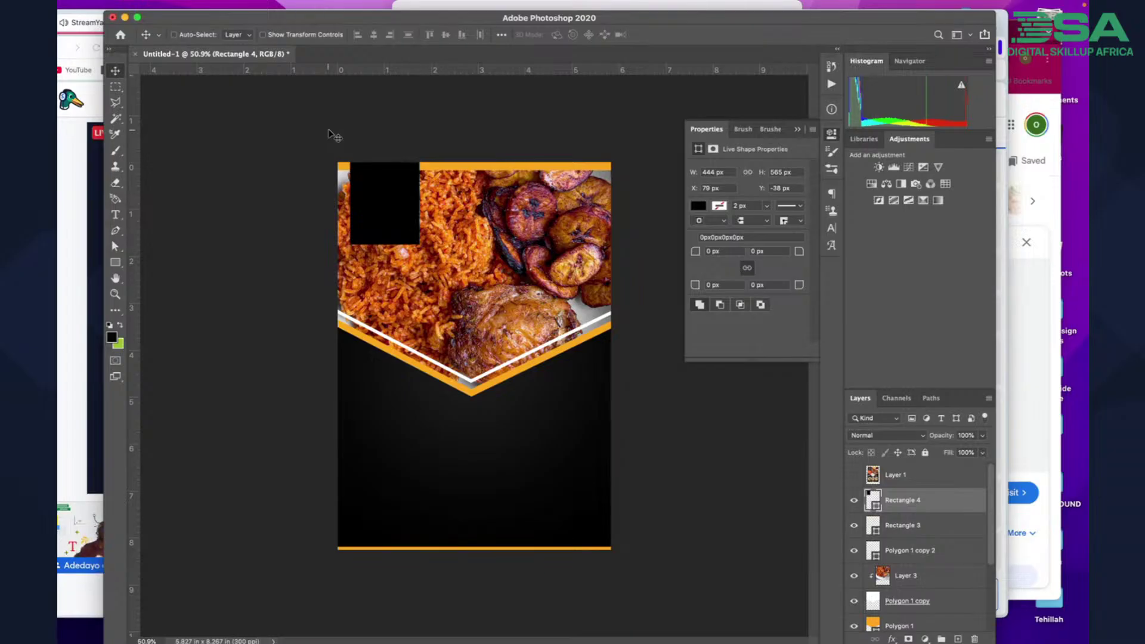
pyautogui.moveTo(404, 222); pyautogui.dragTo(412, 223)
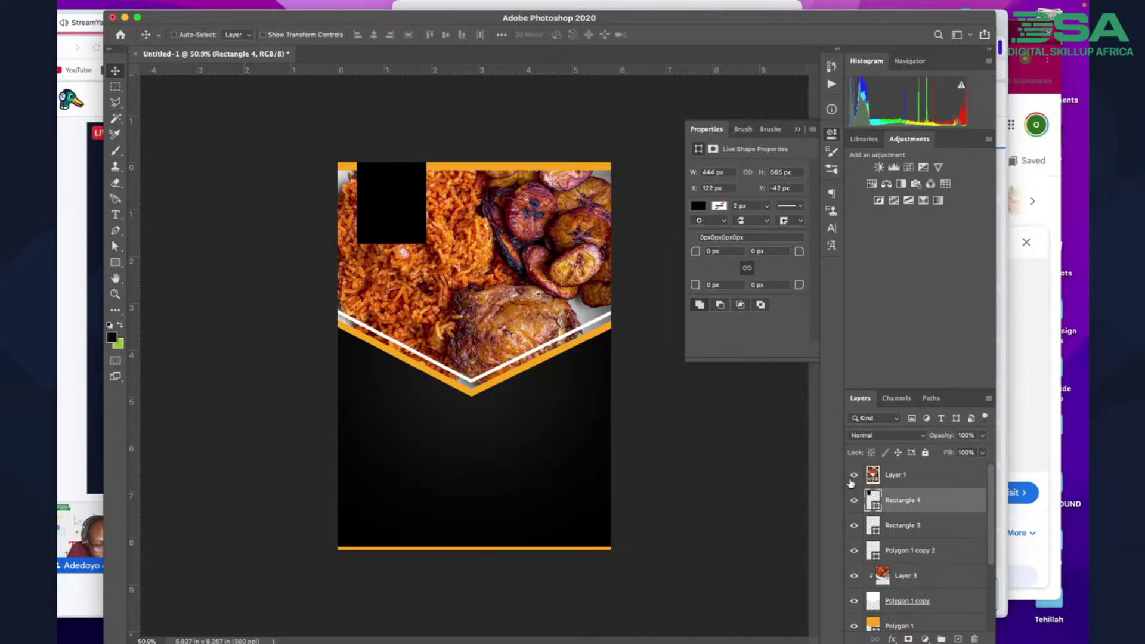
pyautogui.click(854, 475)
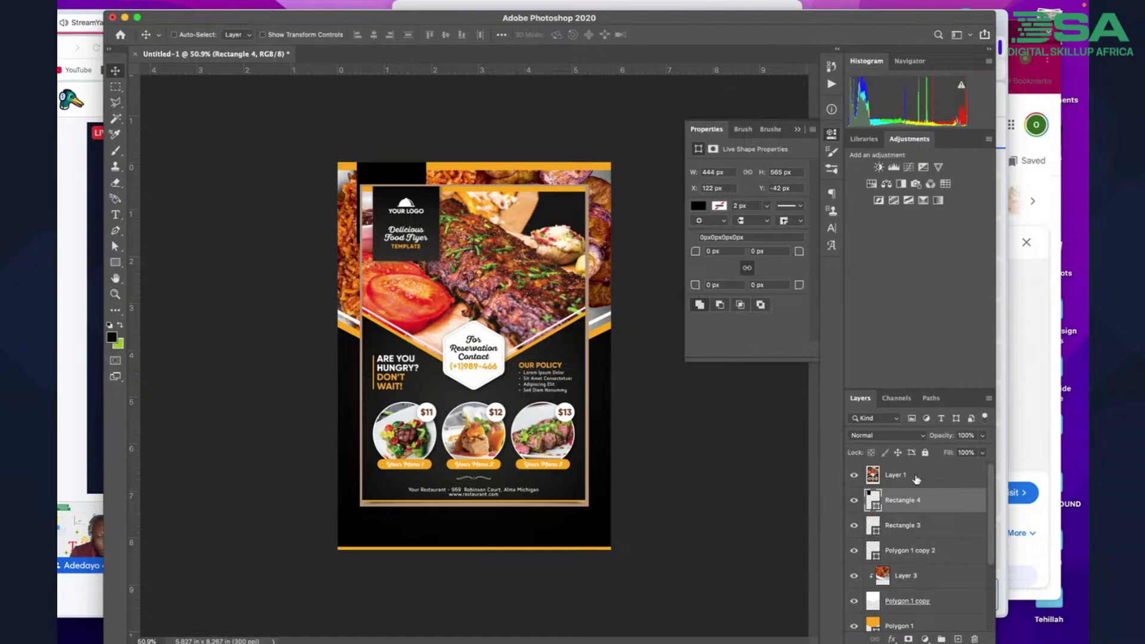
pyautogui.click(854, 475)
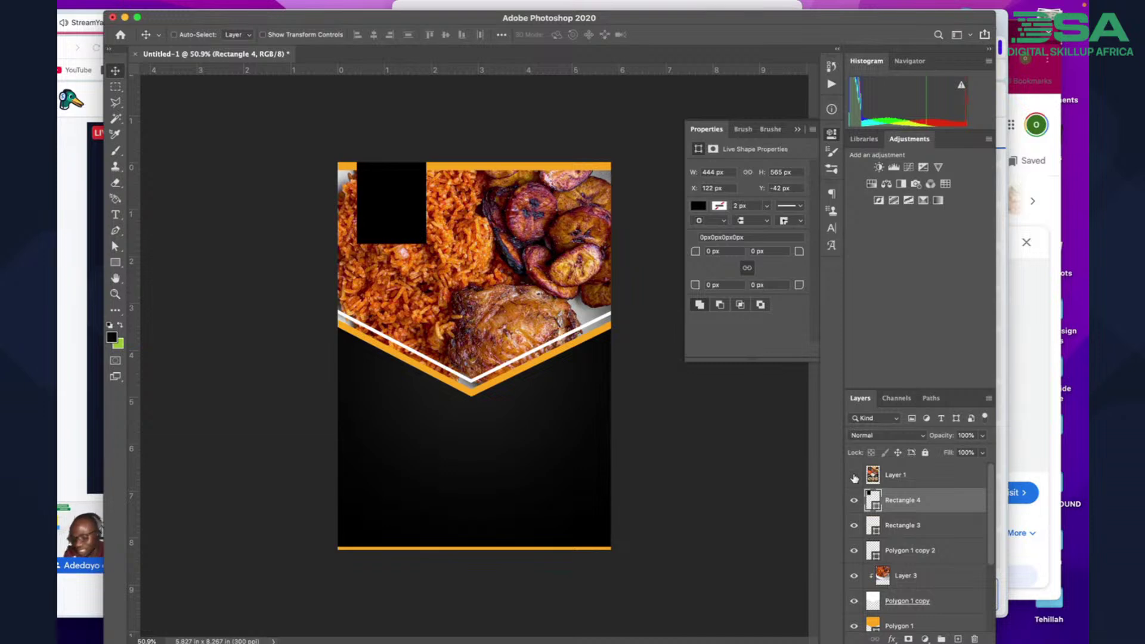
# Reposition the Photoshop window slightly and switch to the StreamYard studio in the browser to view the live comments
pyautogui.moveTo(837, 26)
pyautogui.mouseDown()
pyautogui.moveTo(830, 132)
pyautogui.moveTo(828, 24)
pyautogui.mouseUp()
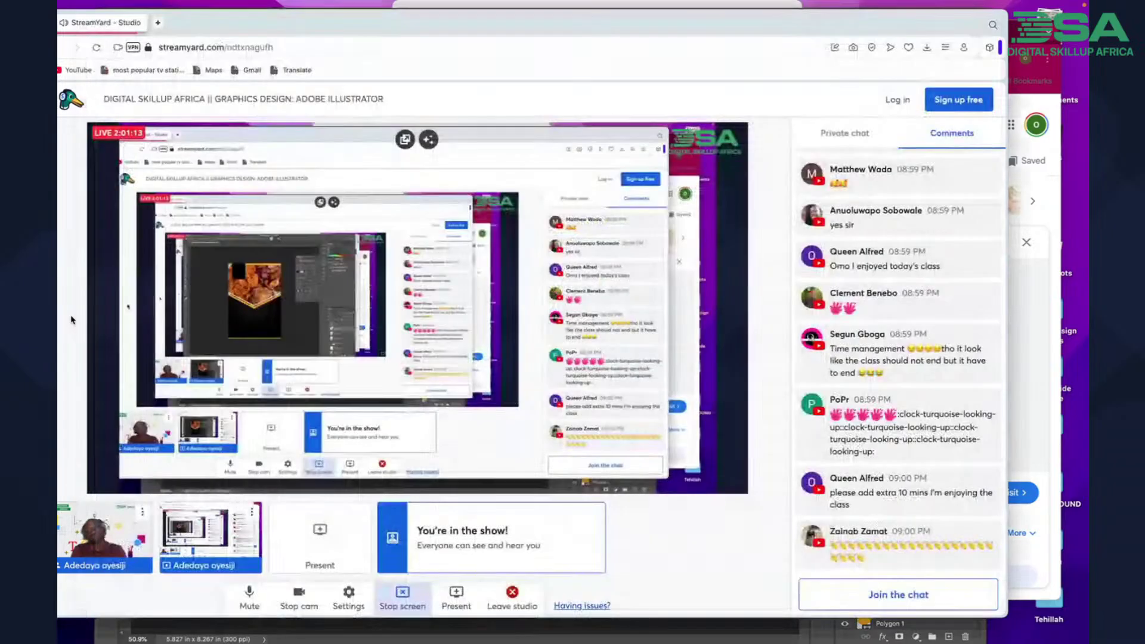
pyautogui.click(75, 321)
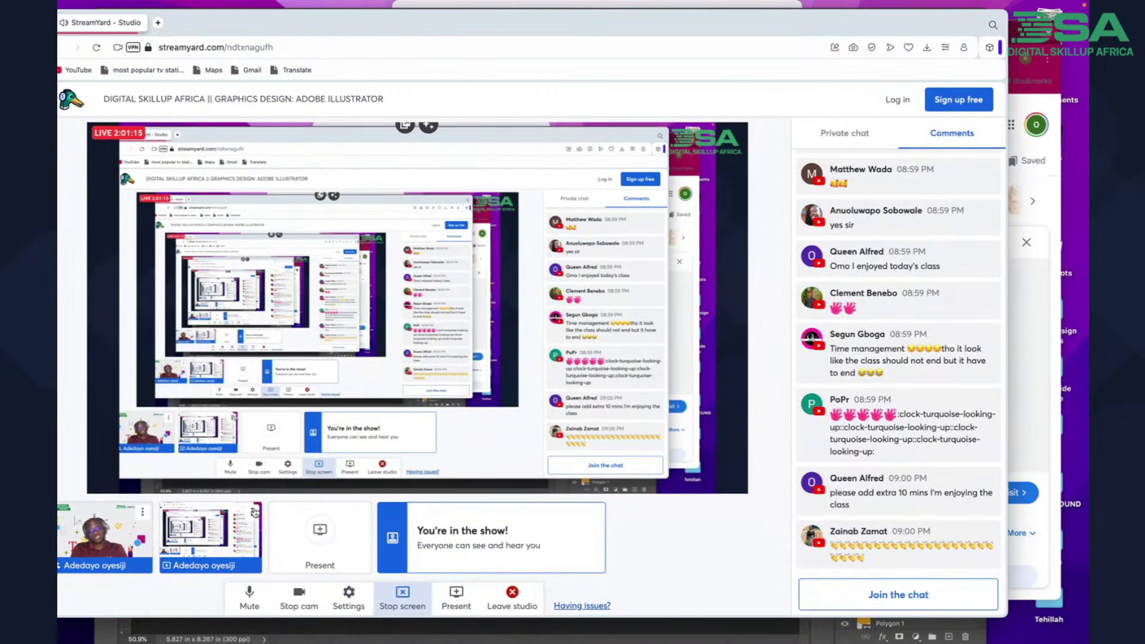